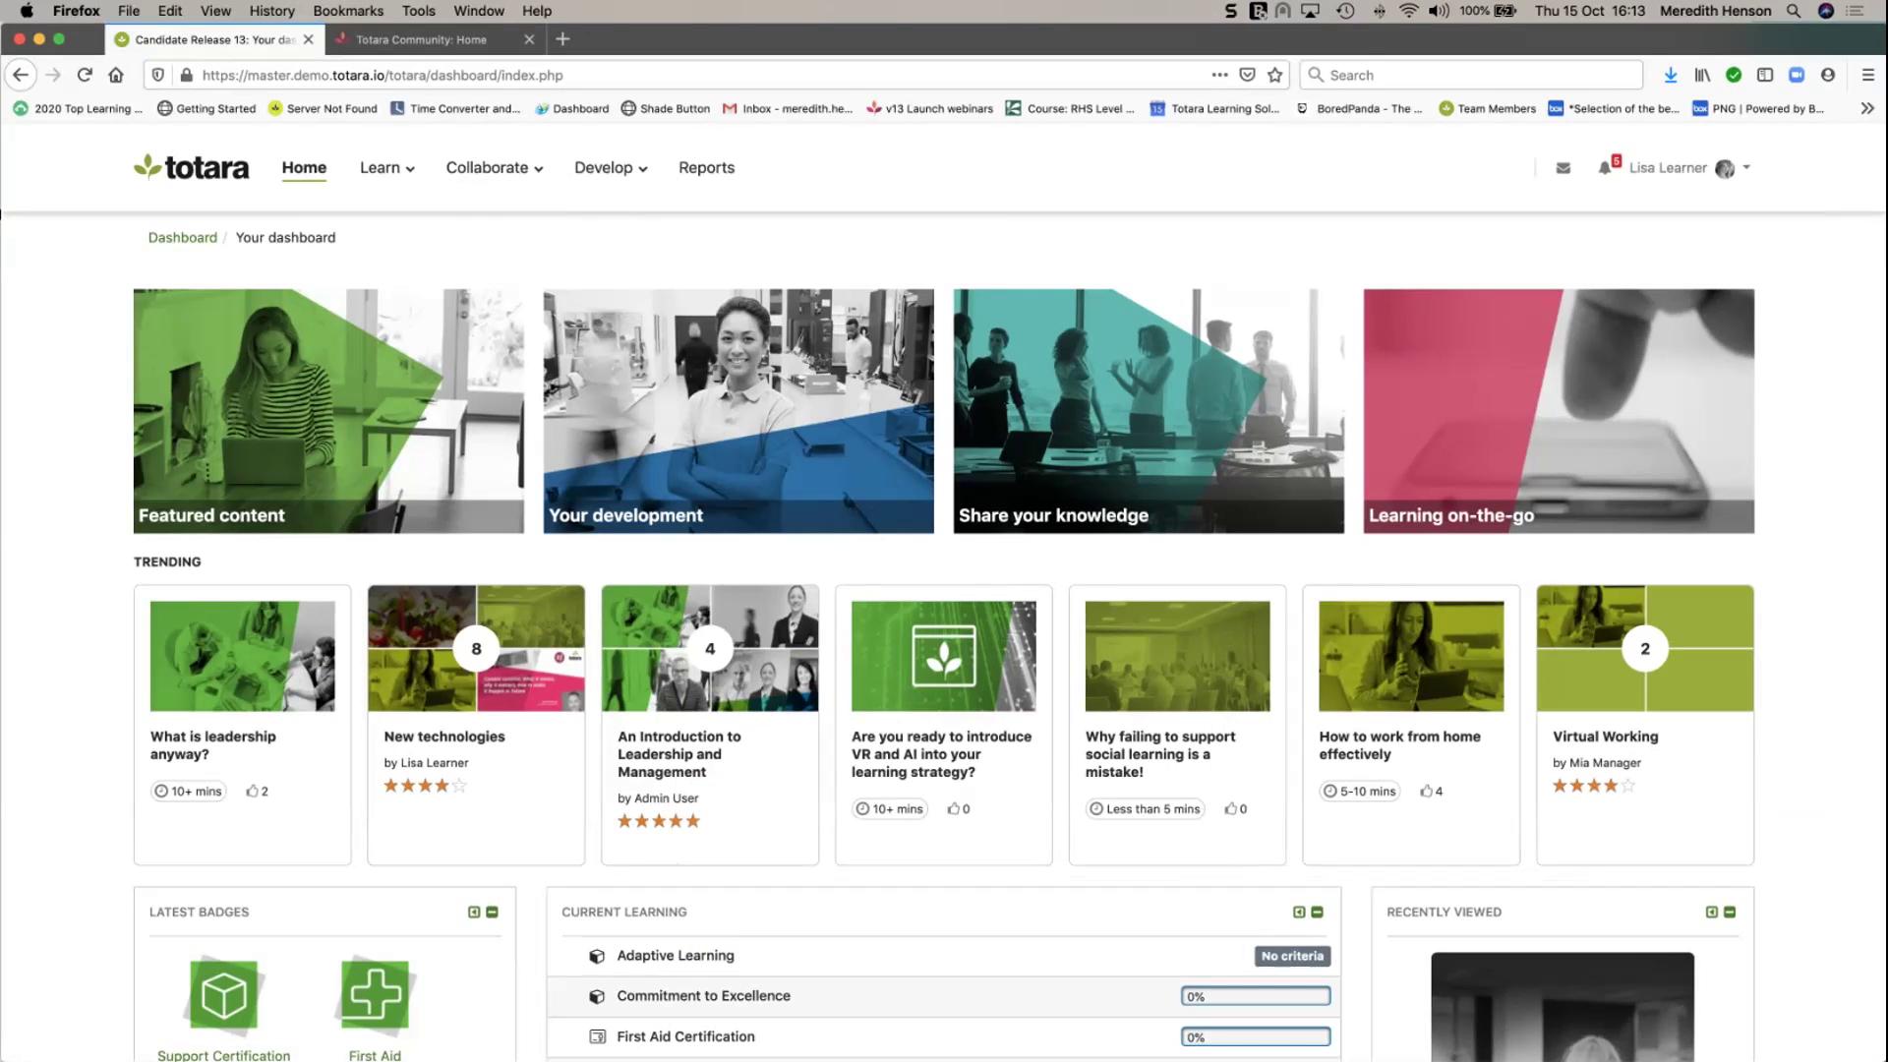
left_click(384, 168)
left_click(487, 168)
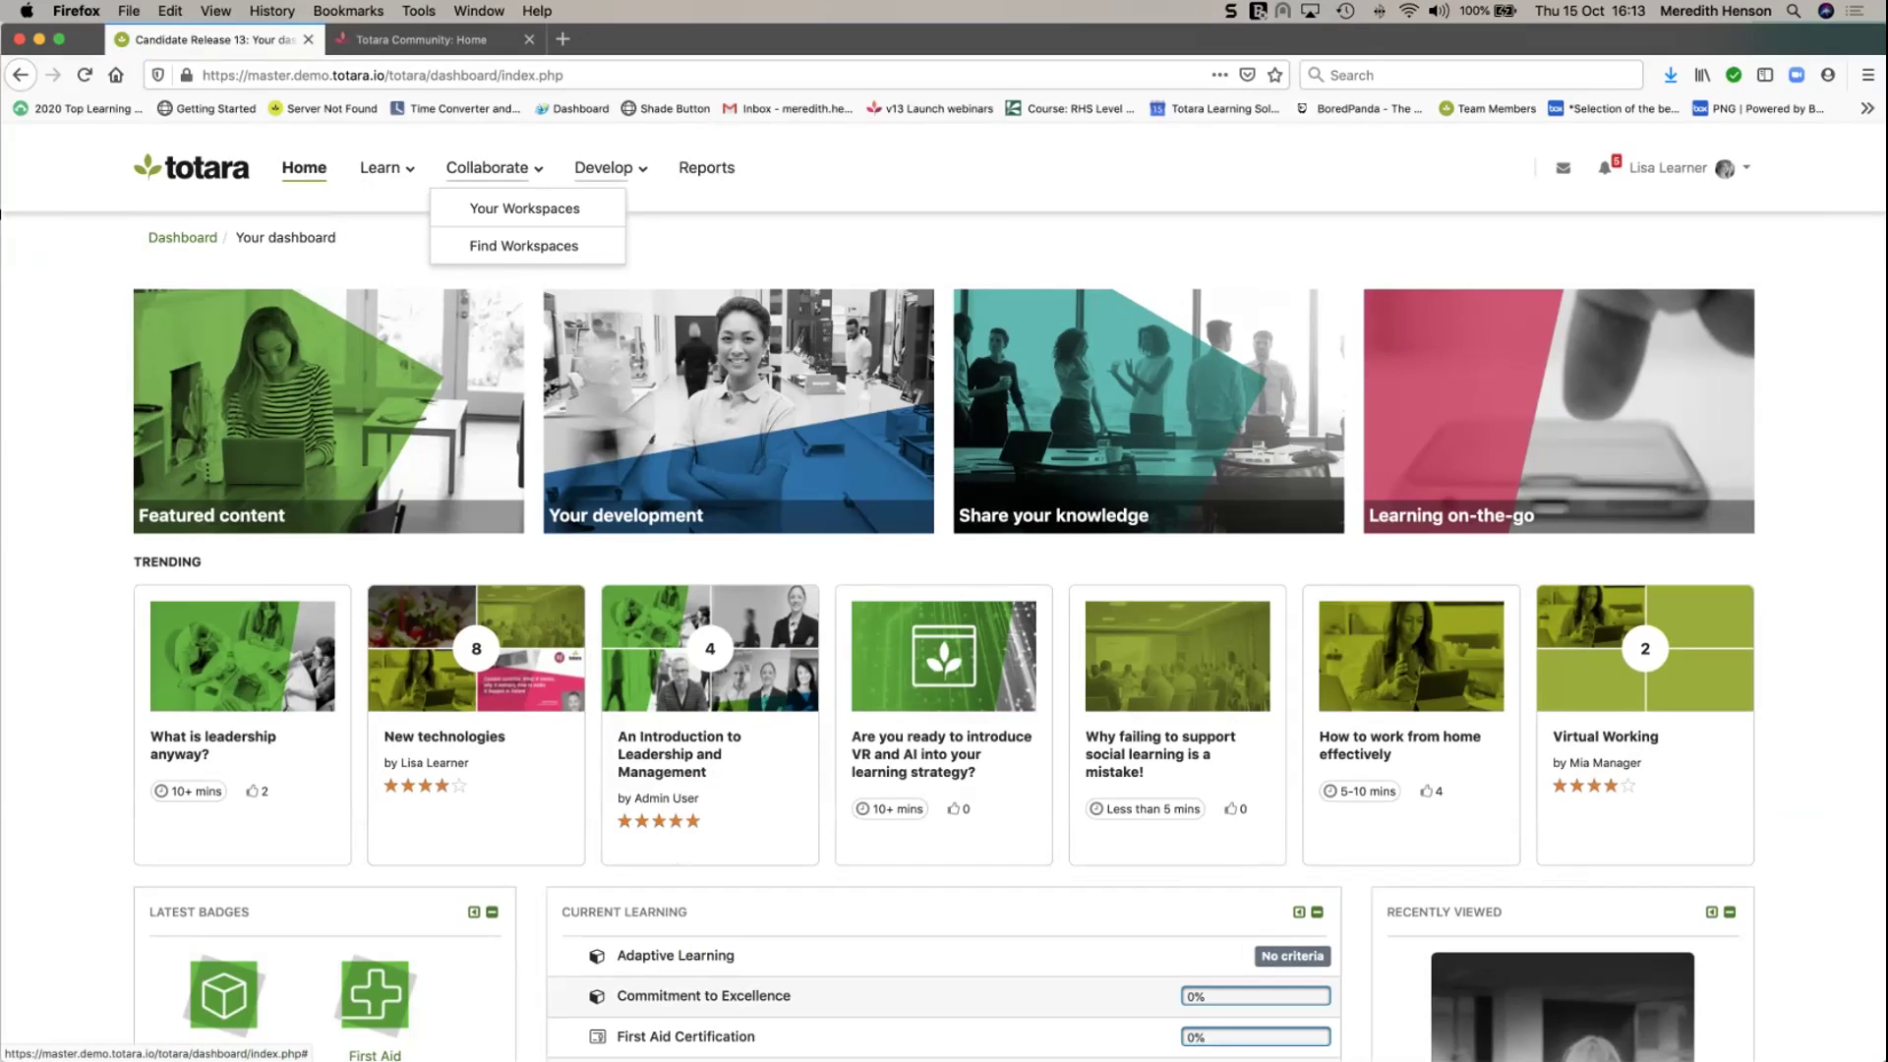
left_click(604, 169)
left_click(604, 168)
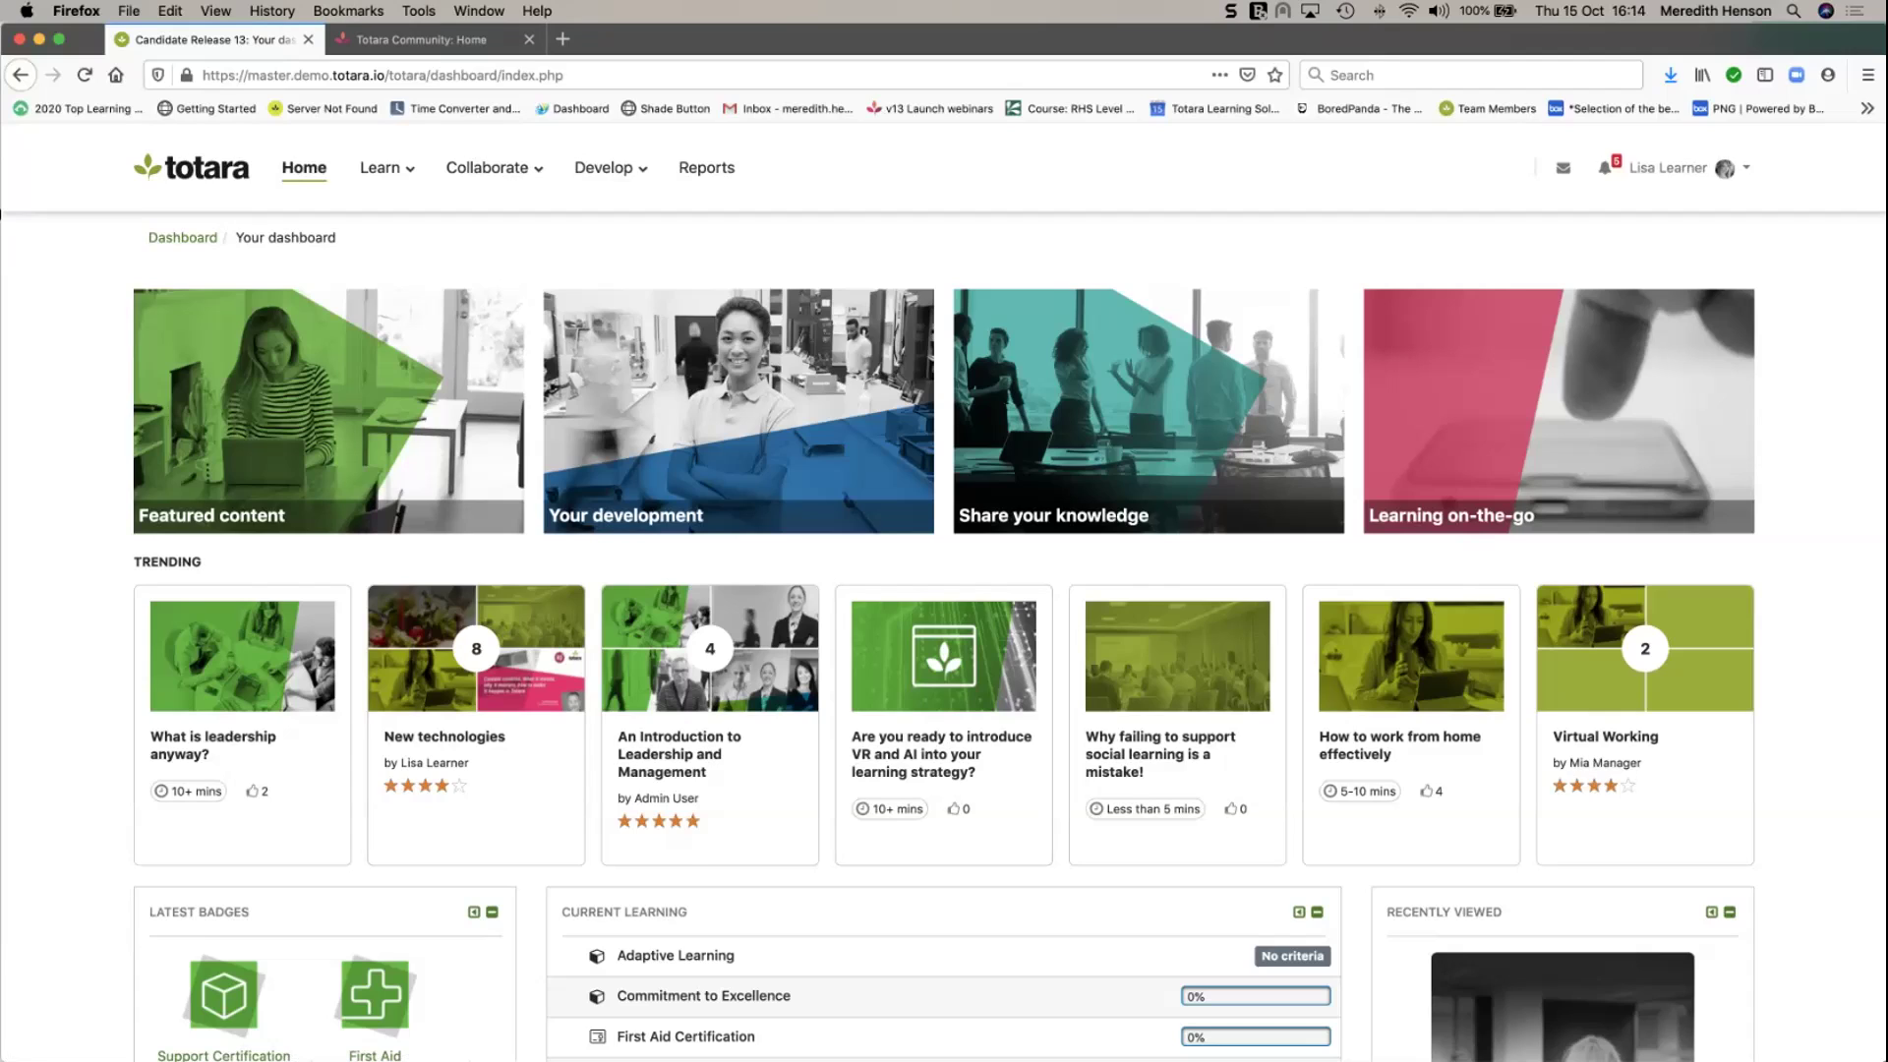
Open your library and start a new contribution under your resources.
left_click(385, 169)
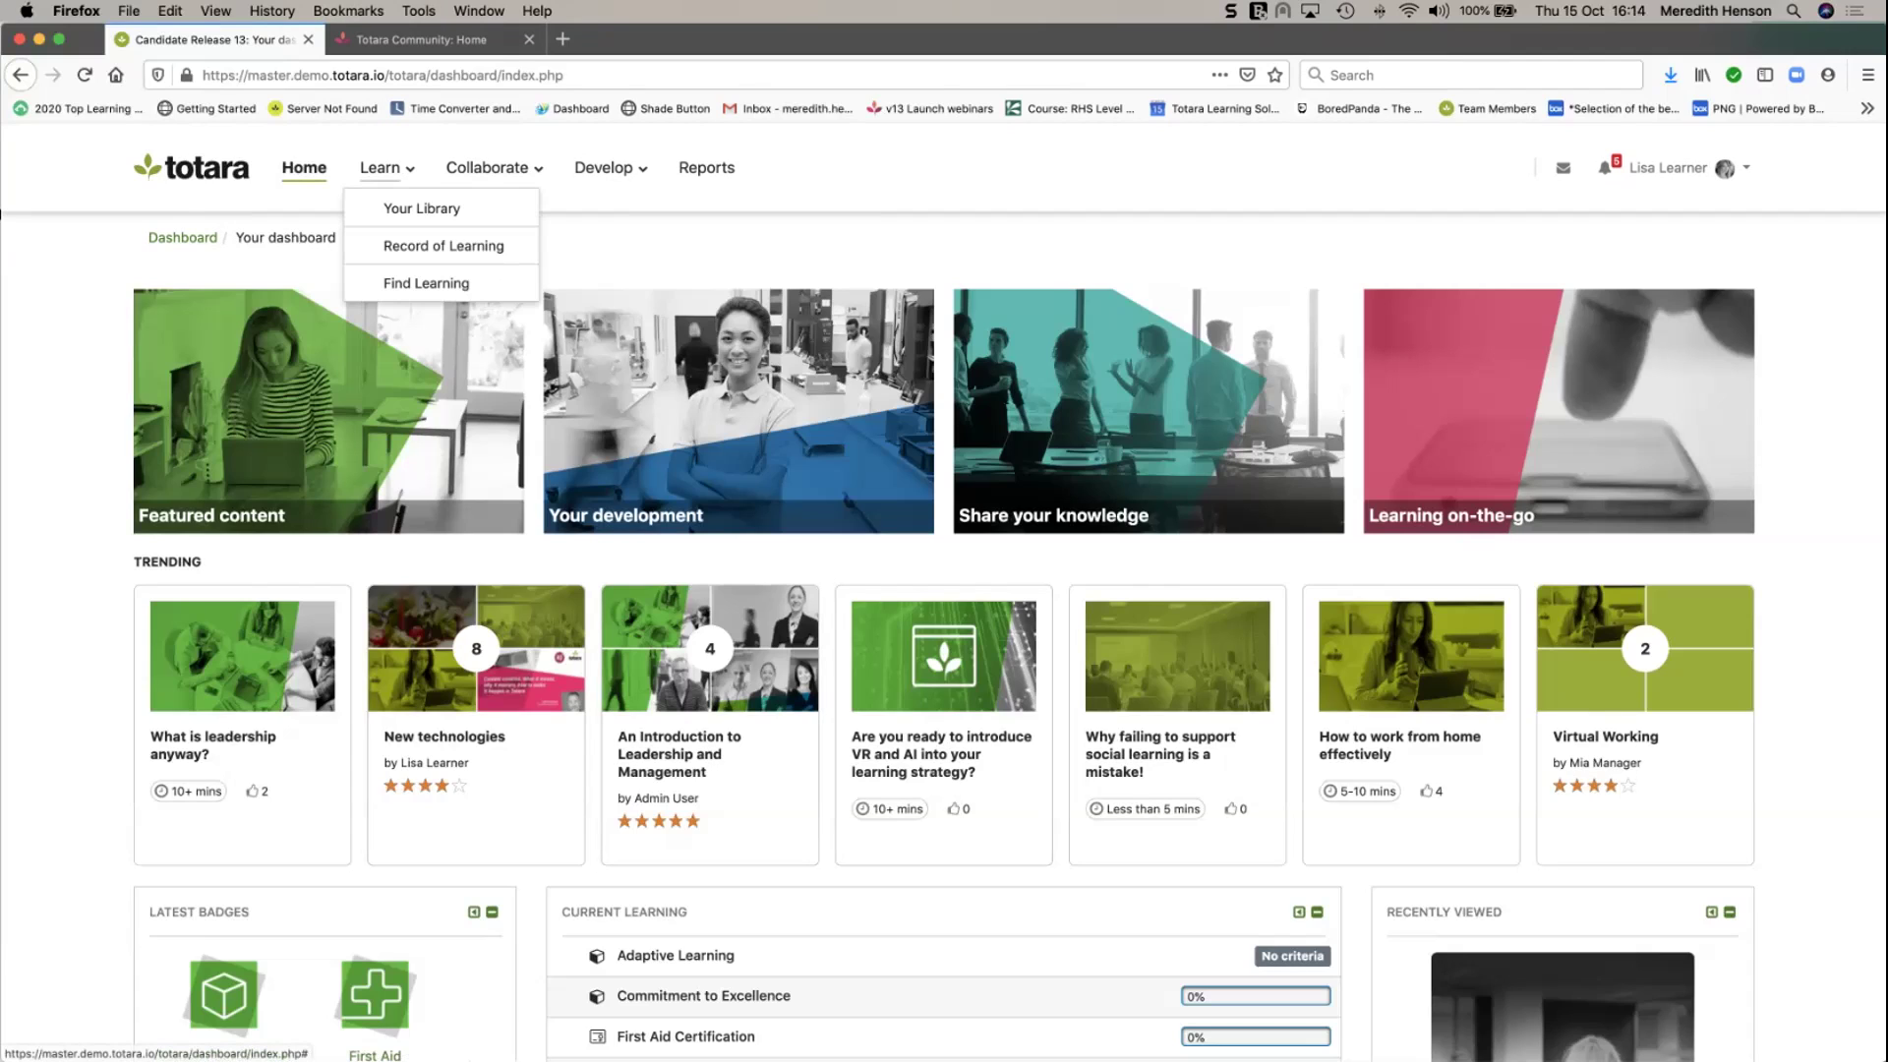
left_click(421, 209)
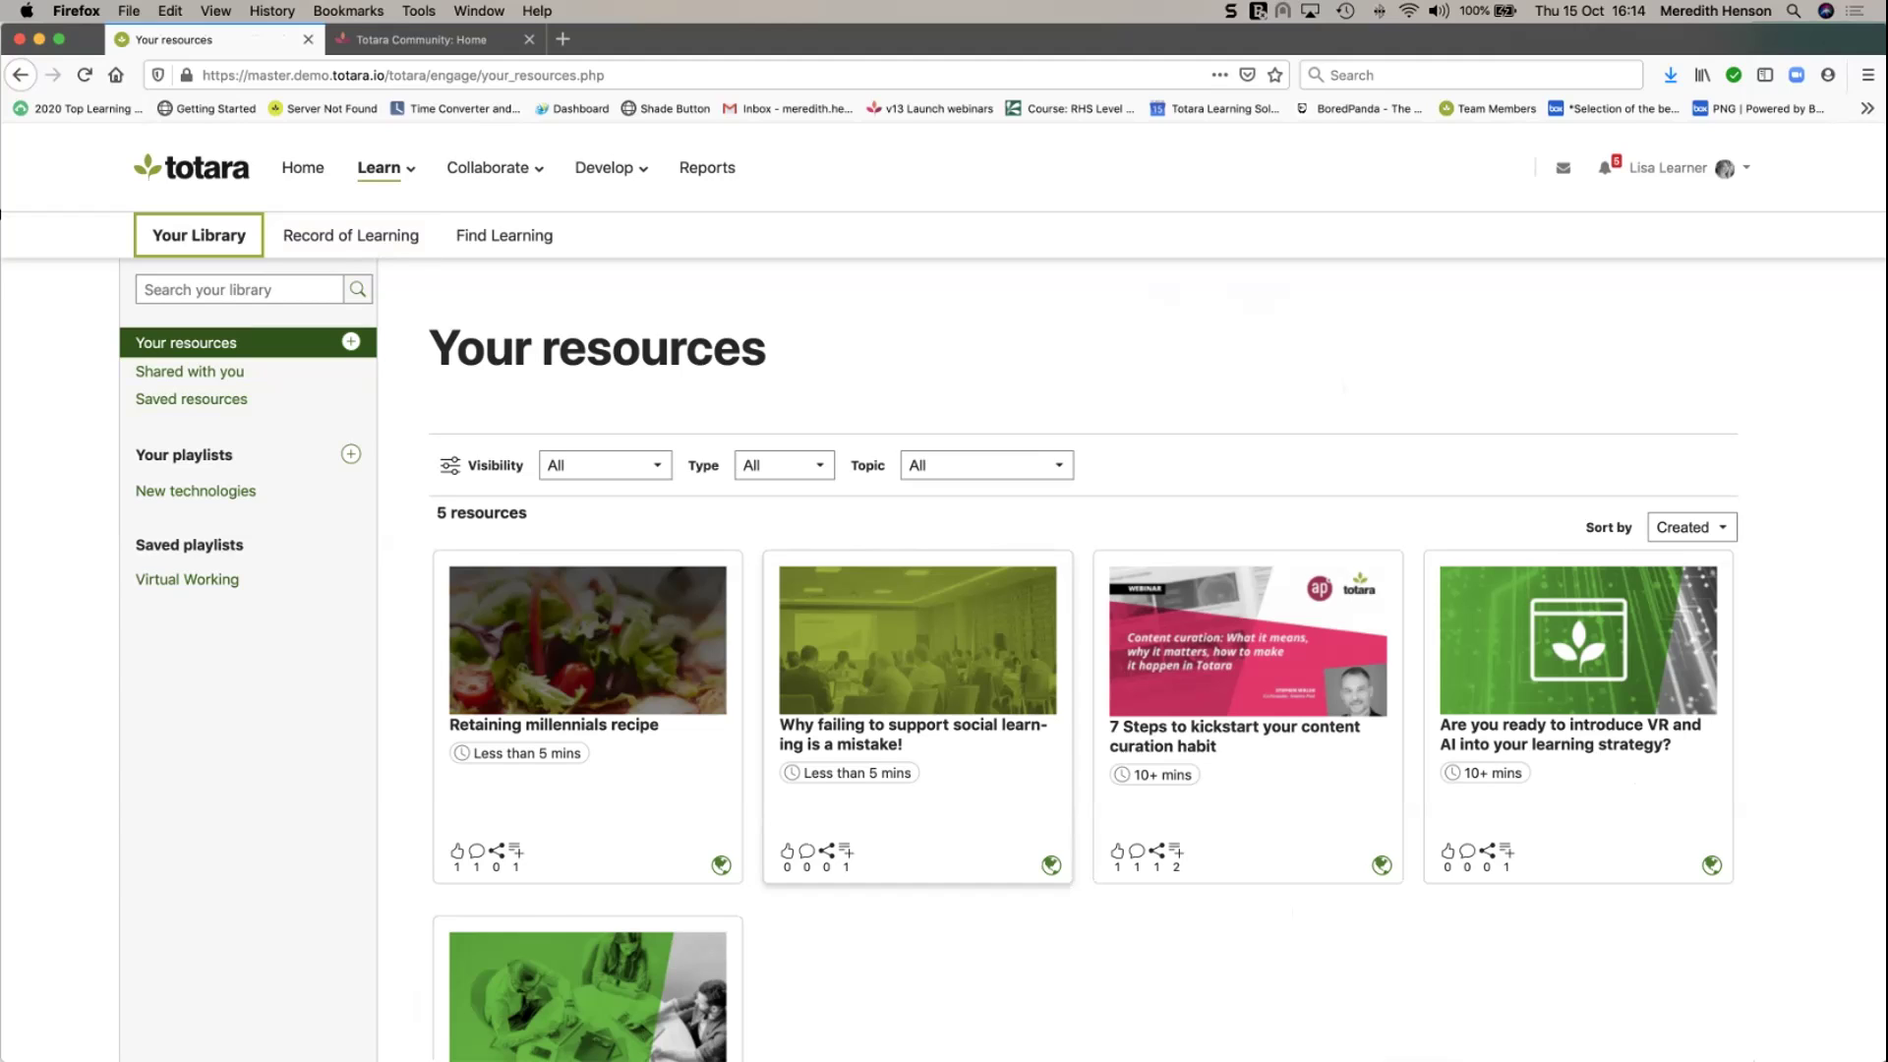
left_click(351, 342)
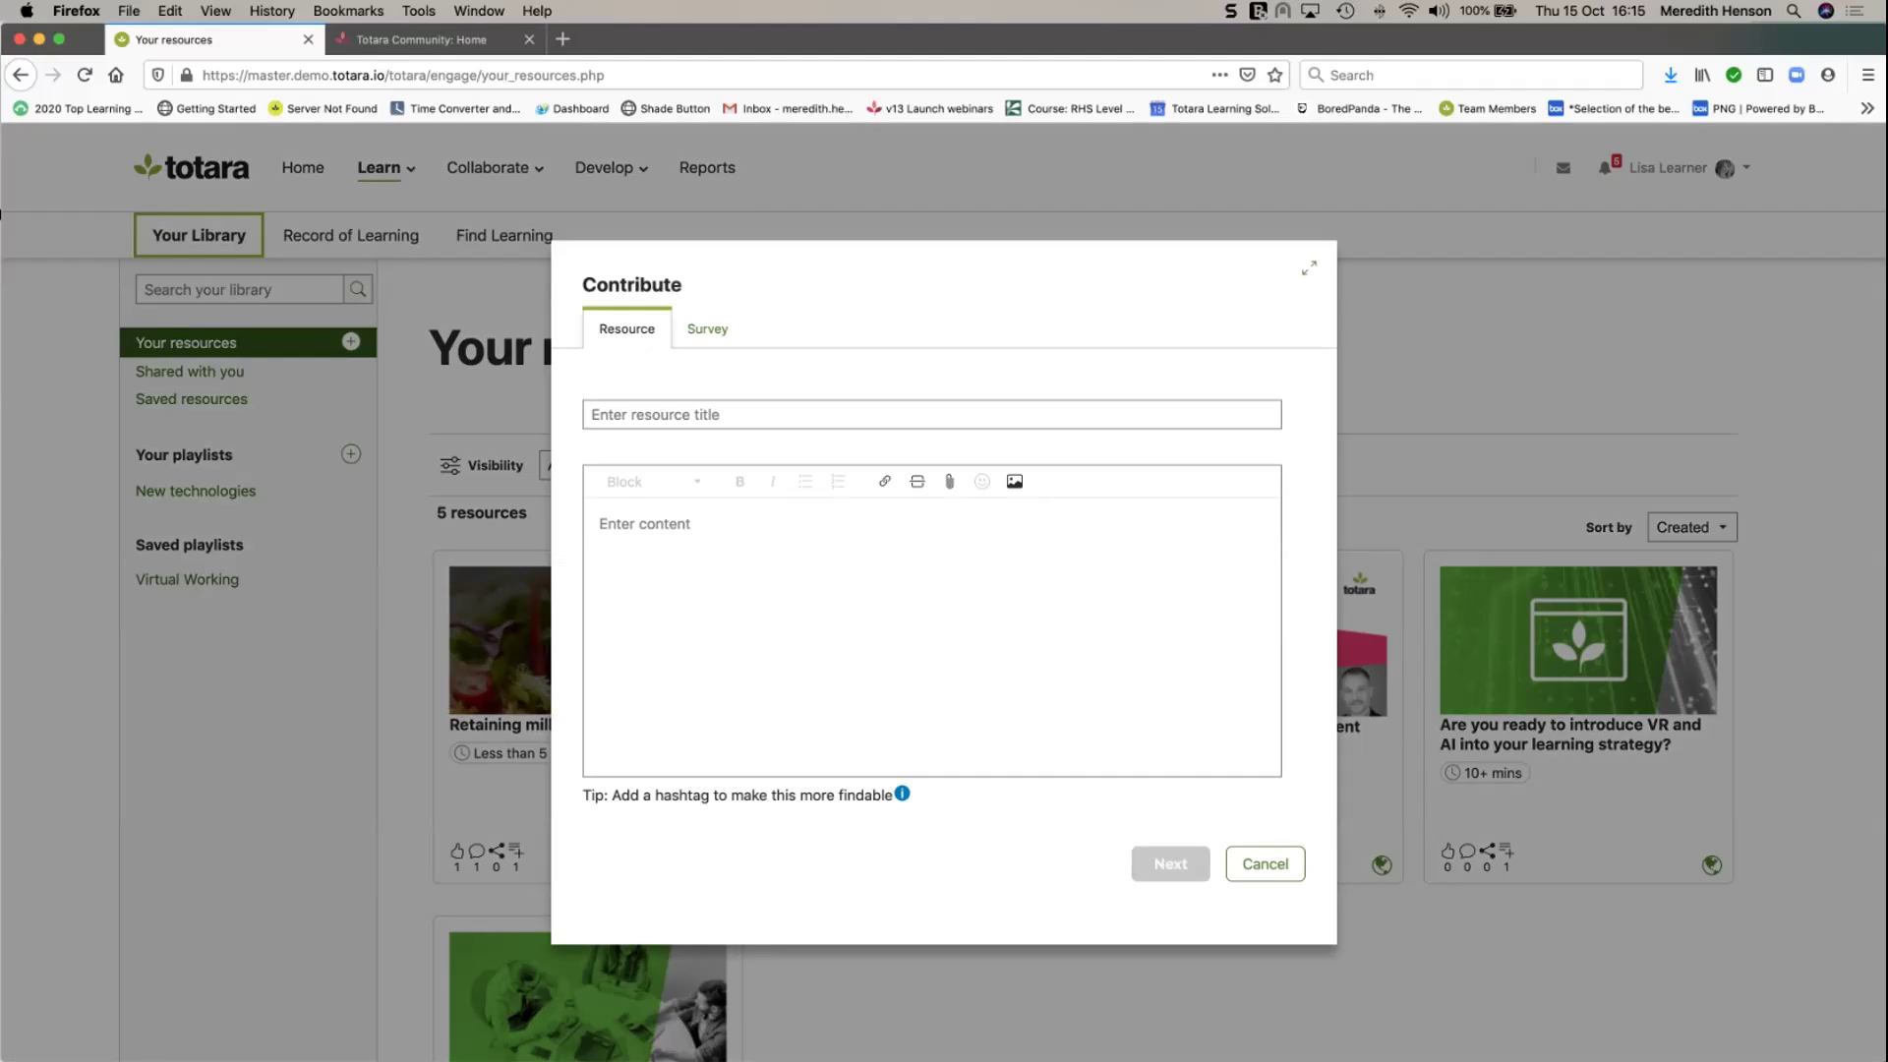
Title the new resource "a title" and enter "asdfghjk" as its content.
left_click(657, 415)
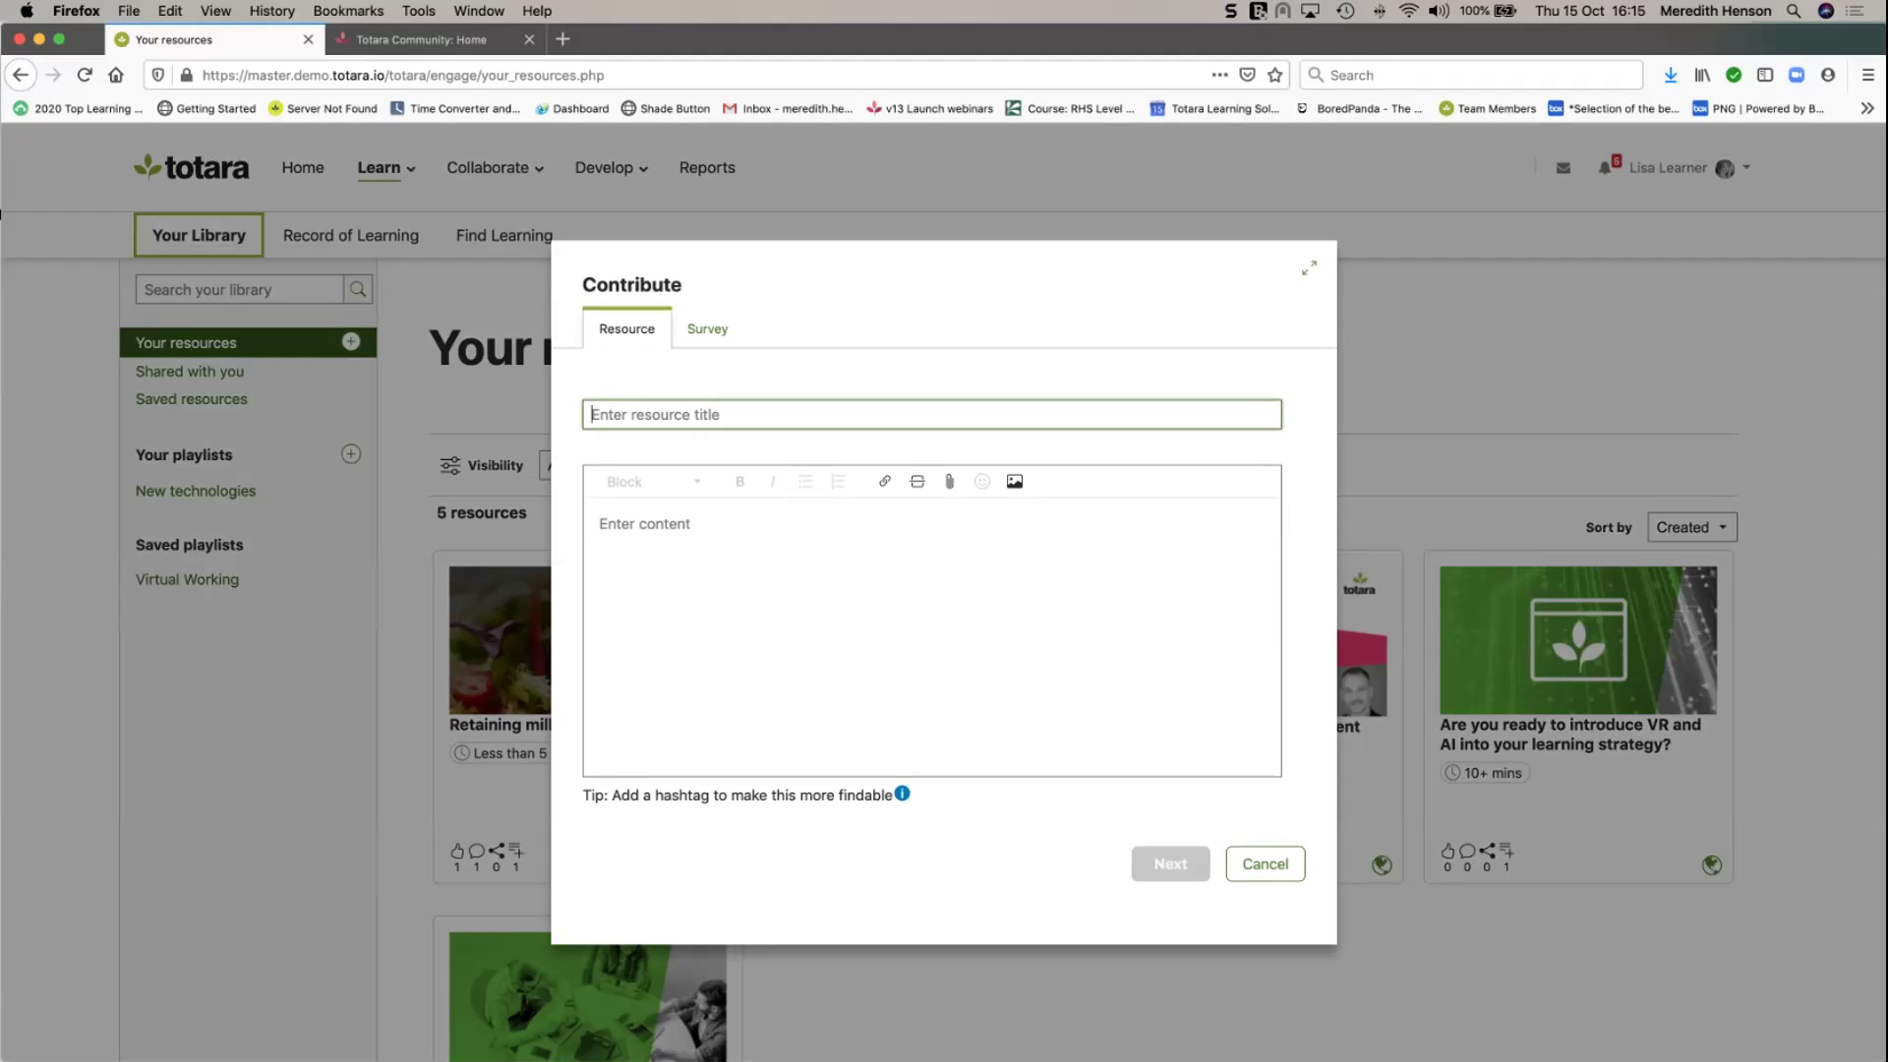
type("a title")
left_click(602, 523)
type("a")
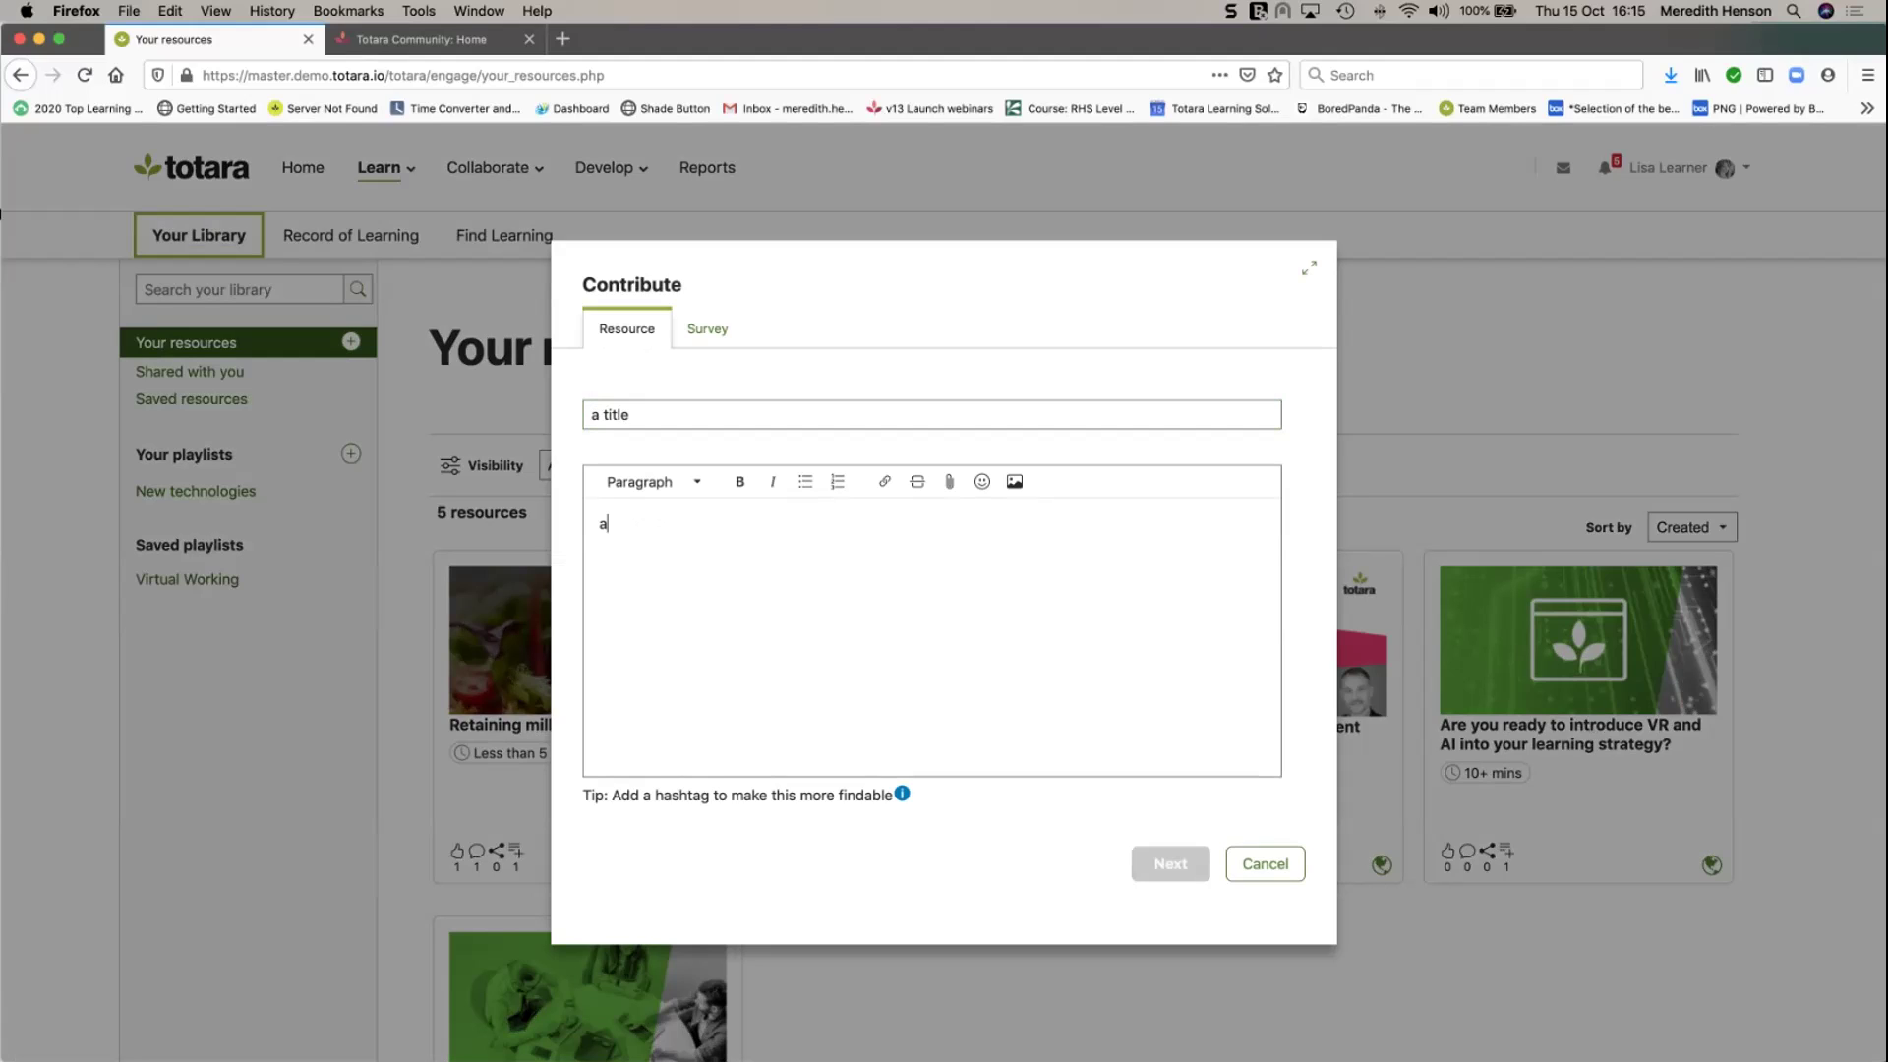
type("sdfghjk")
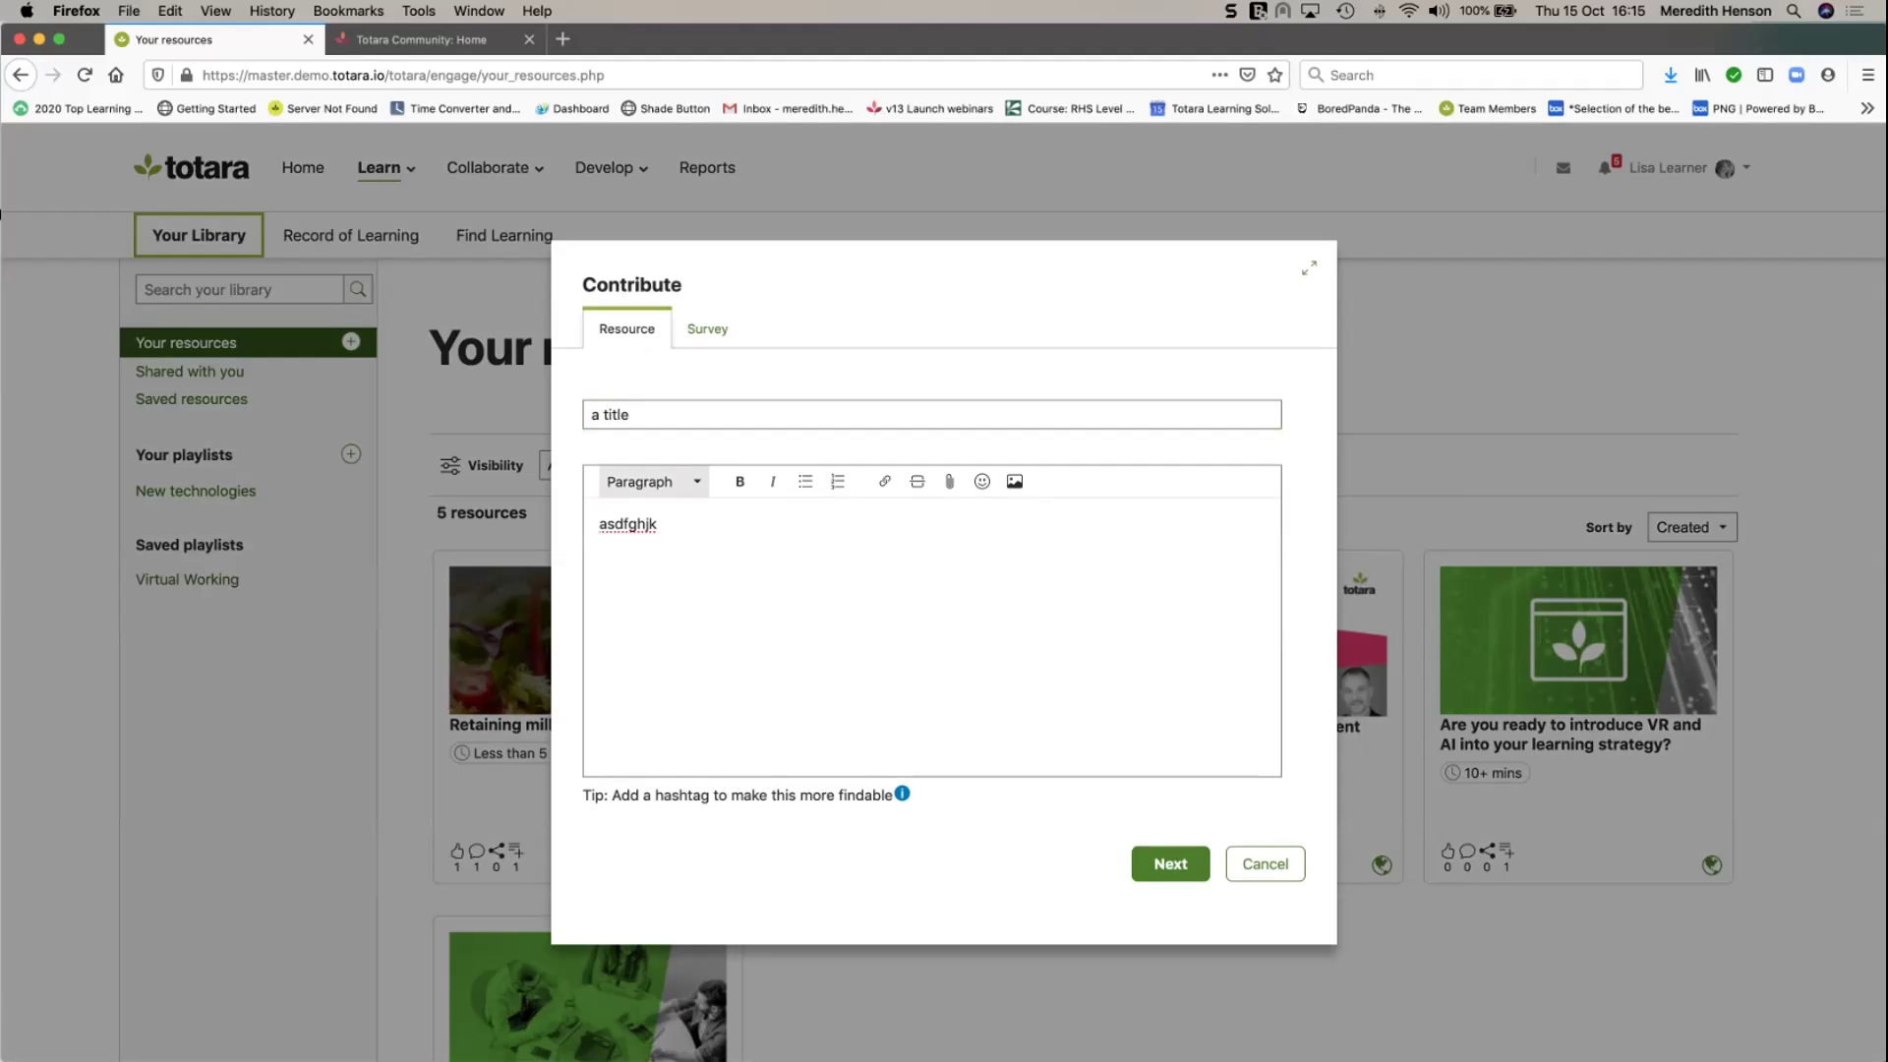
Insert the unicorn emoji on a new line below the resource's text.
left_click(651, 481)
left_click(651, 481)
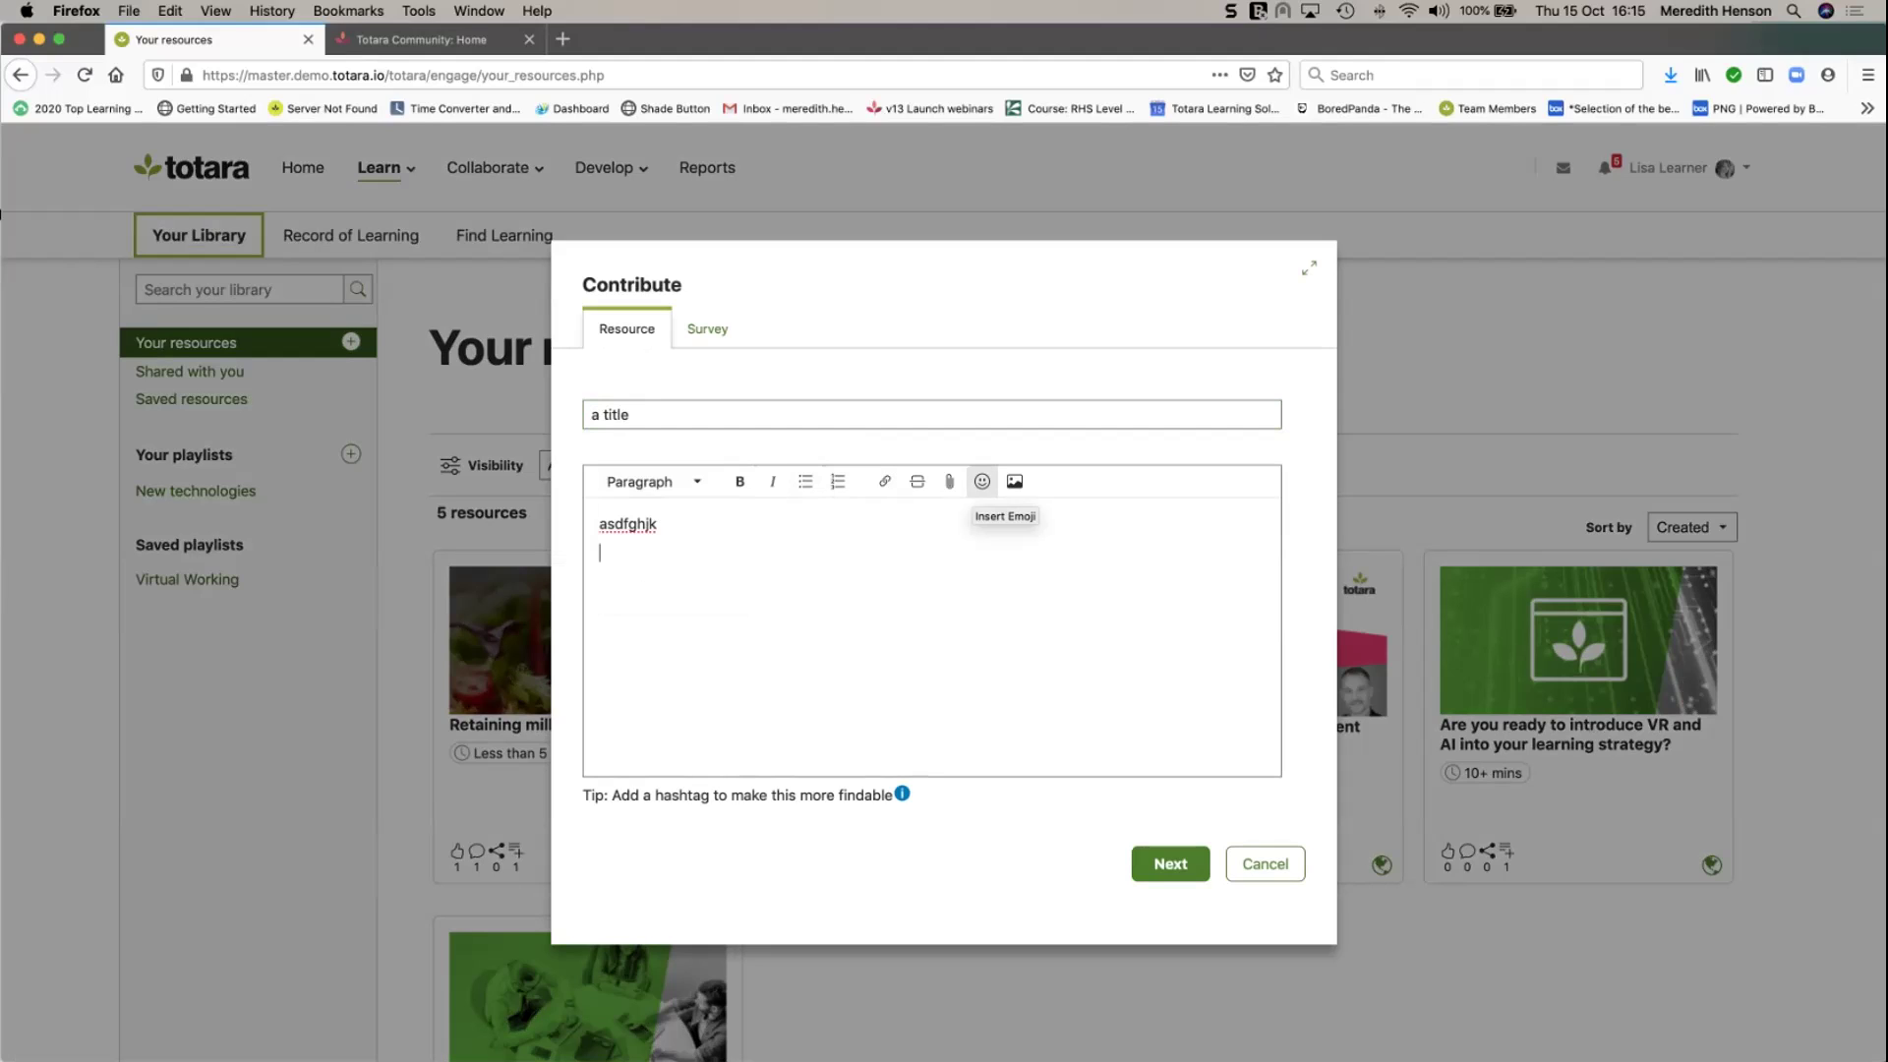
left_click(981, 480)
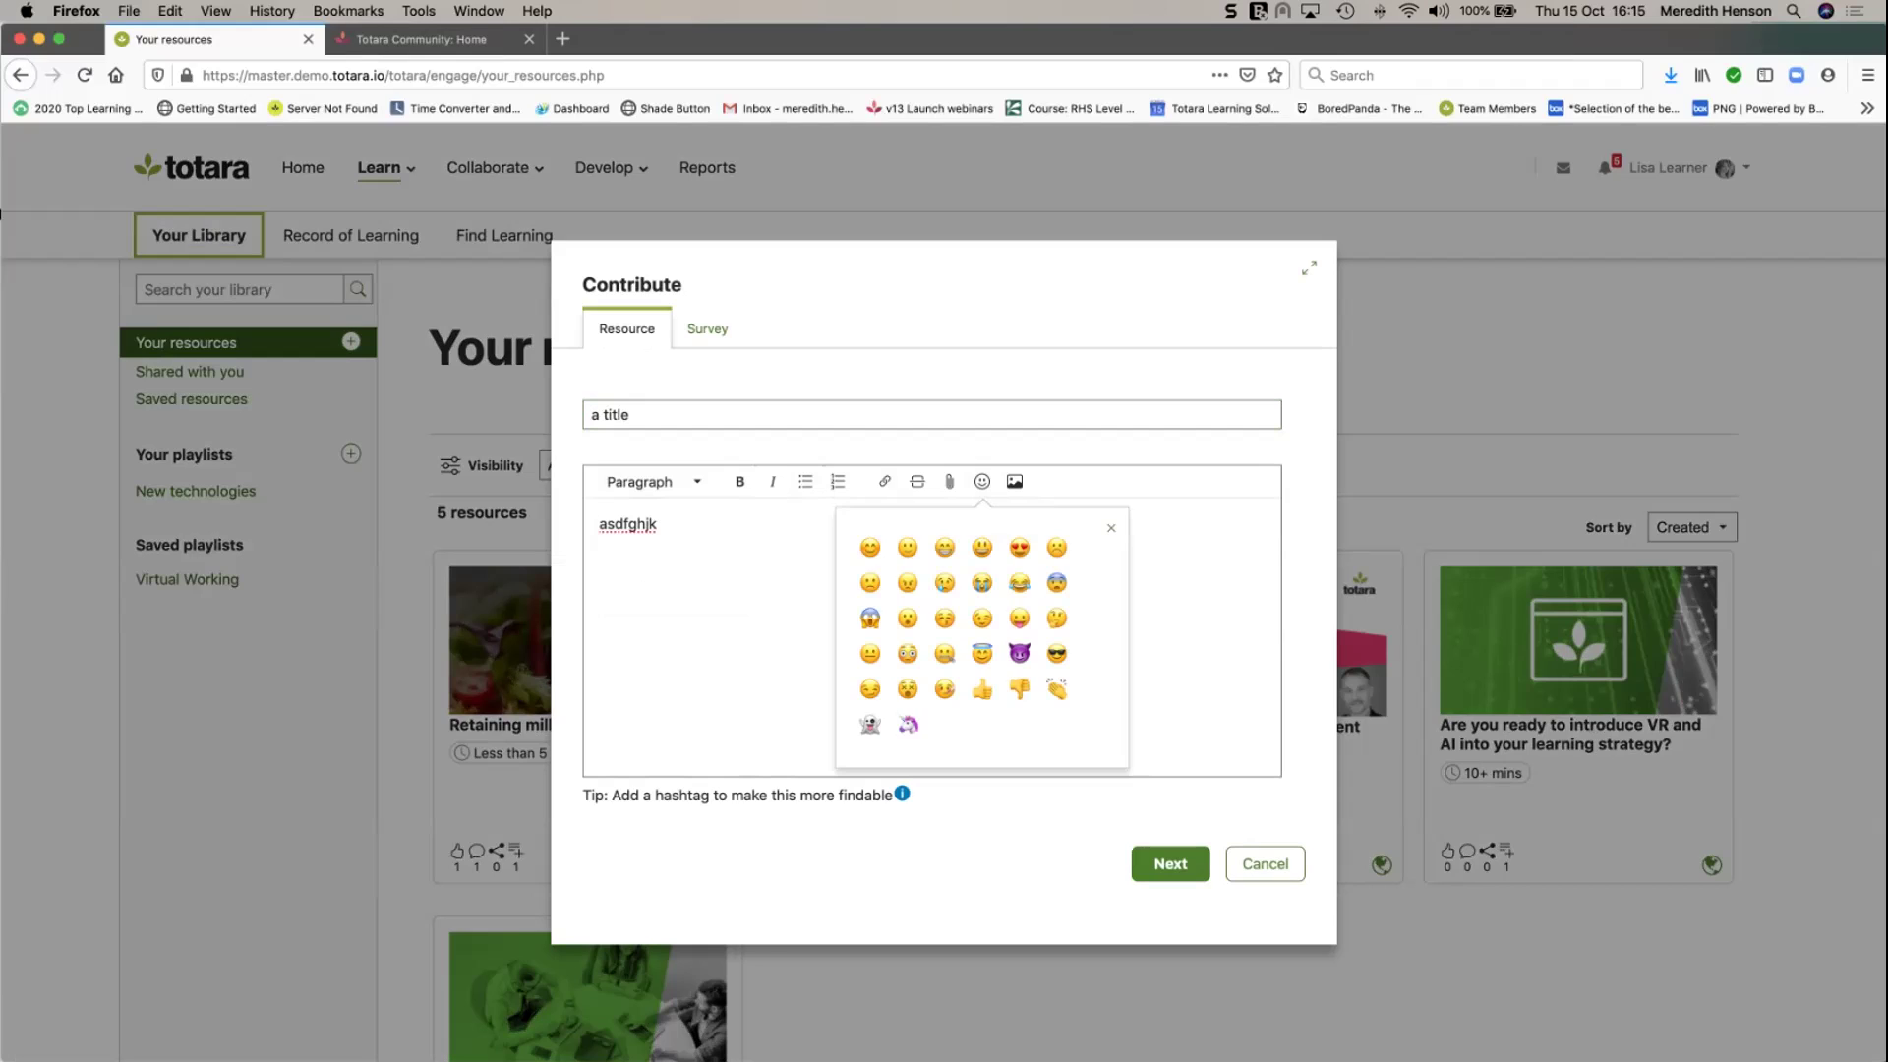
left_click(908, 725)
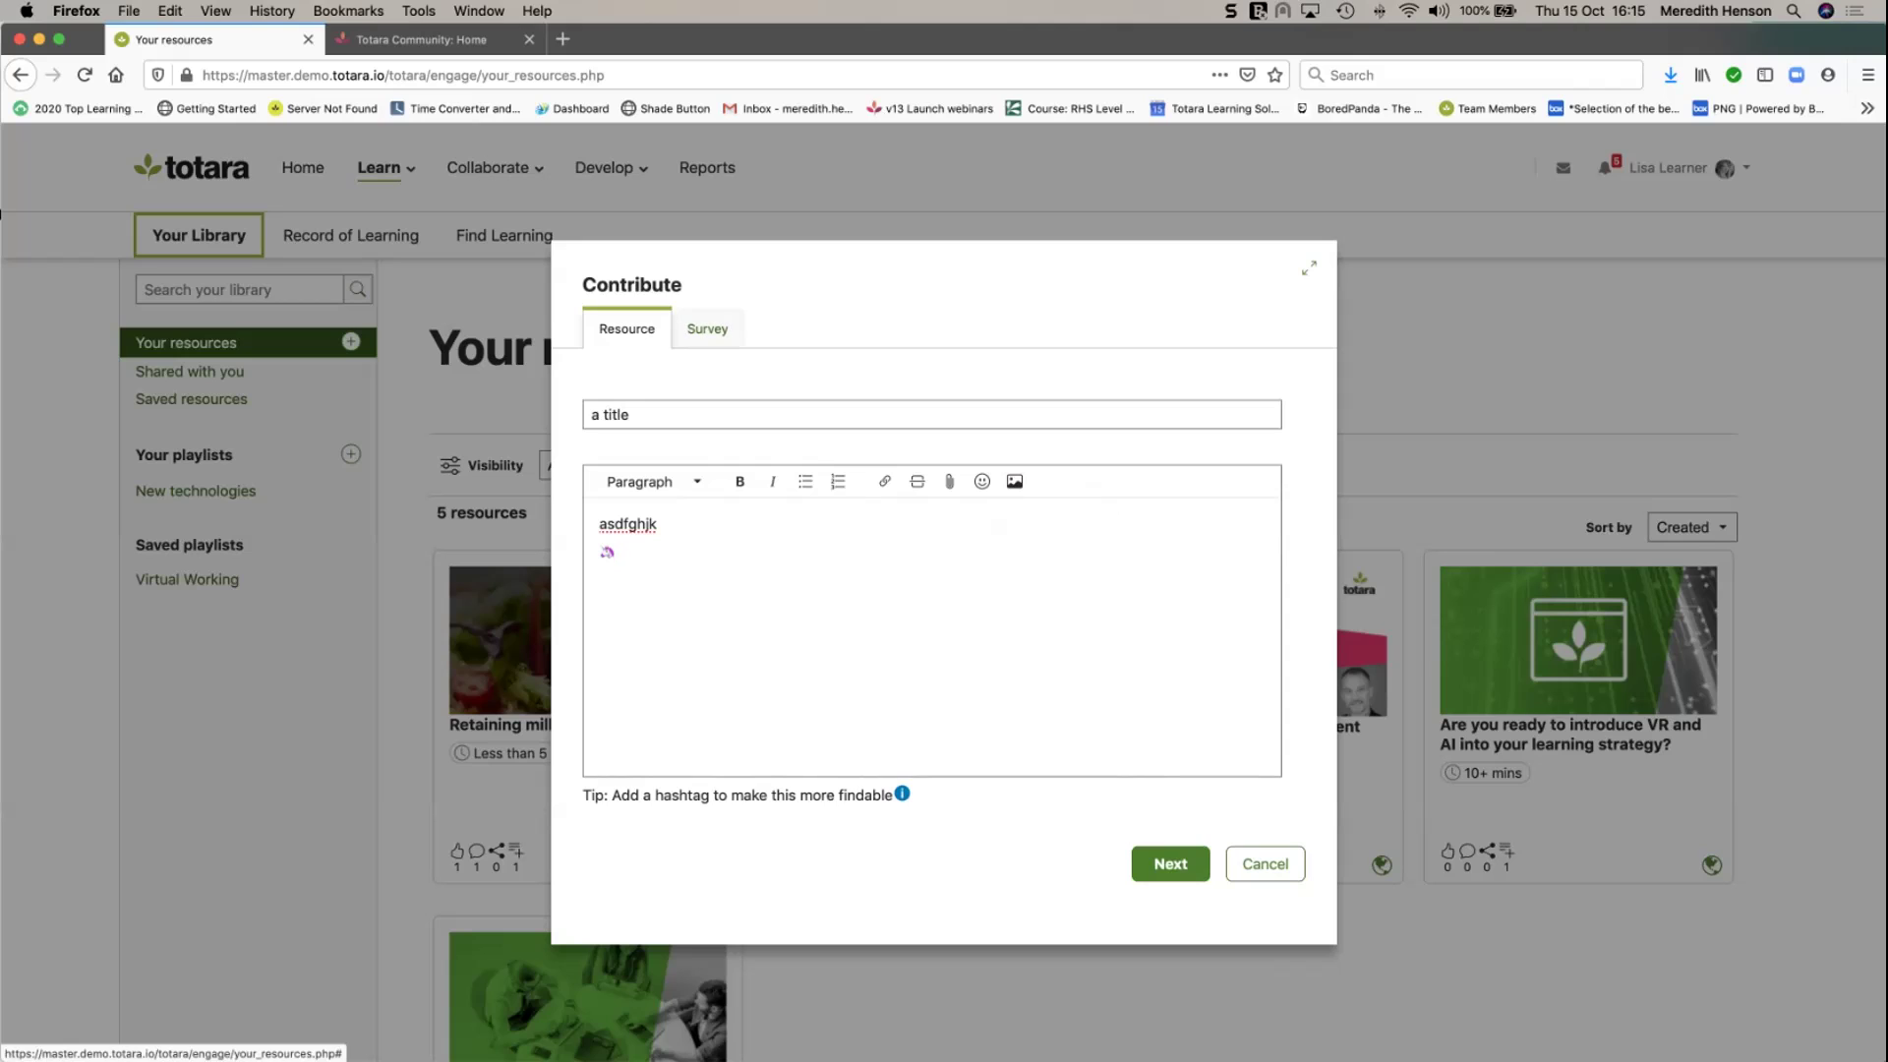
Switch the contribution to a survey asking "Are you enjoying my session today?" and allow multiple answers.
left_click(707, 328)
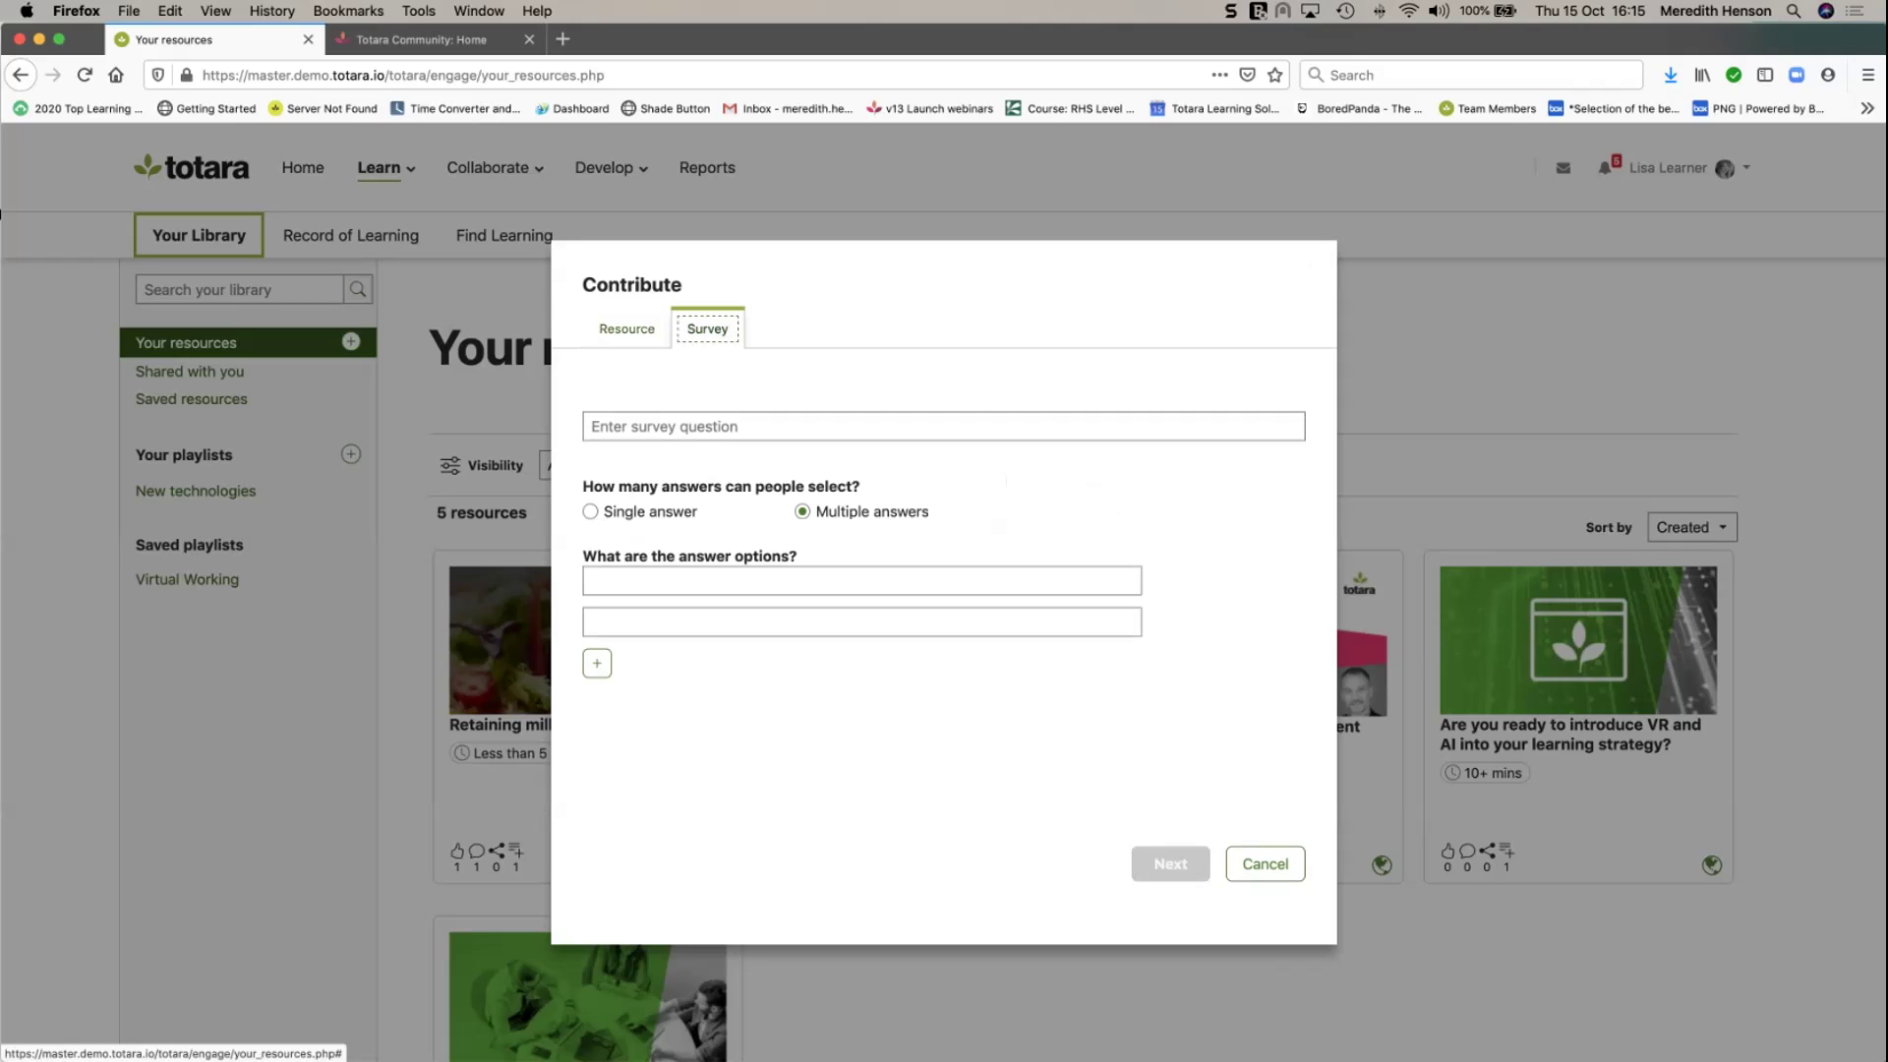
left_click(944, 426)
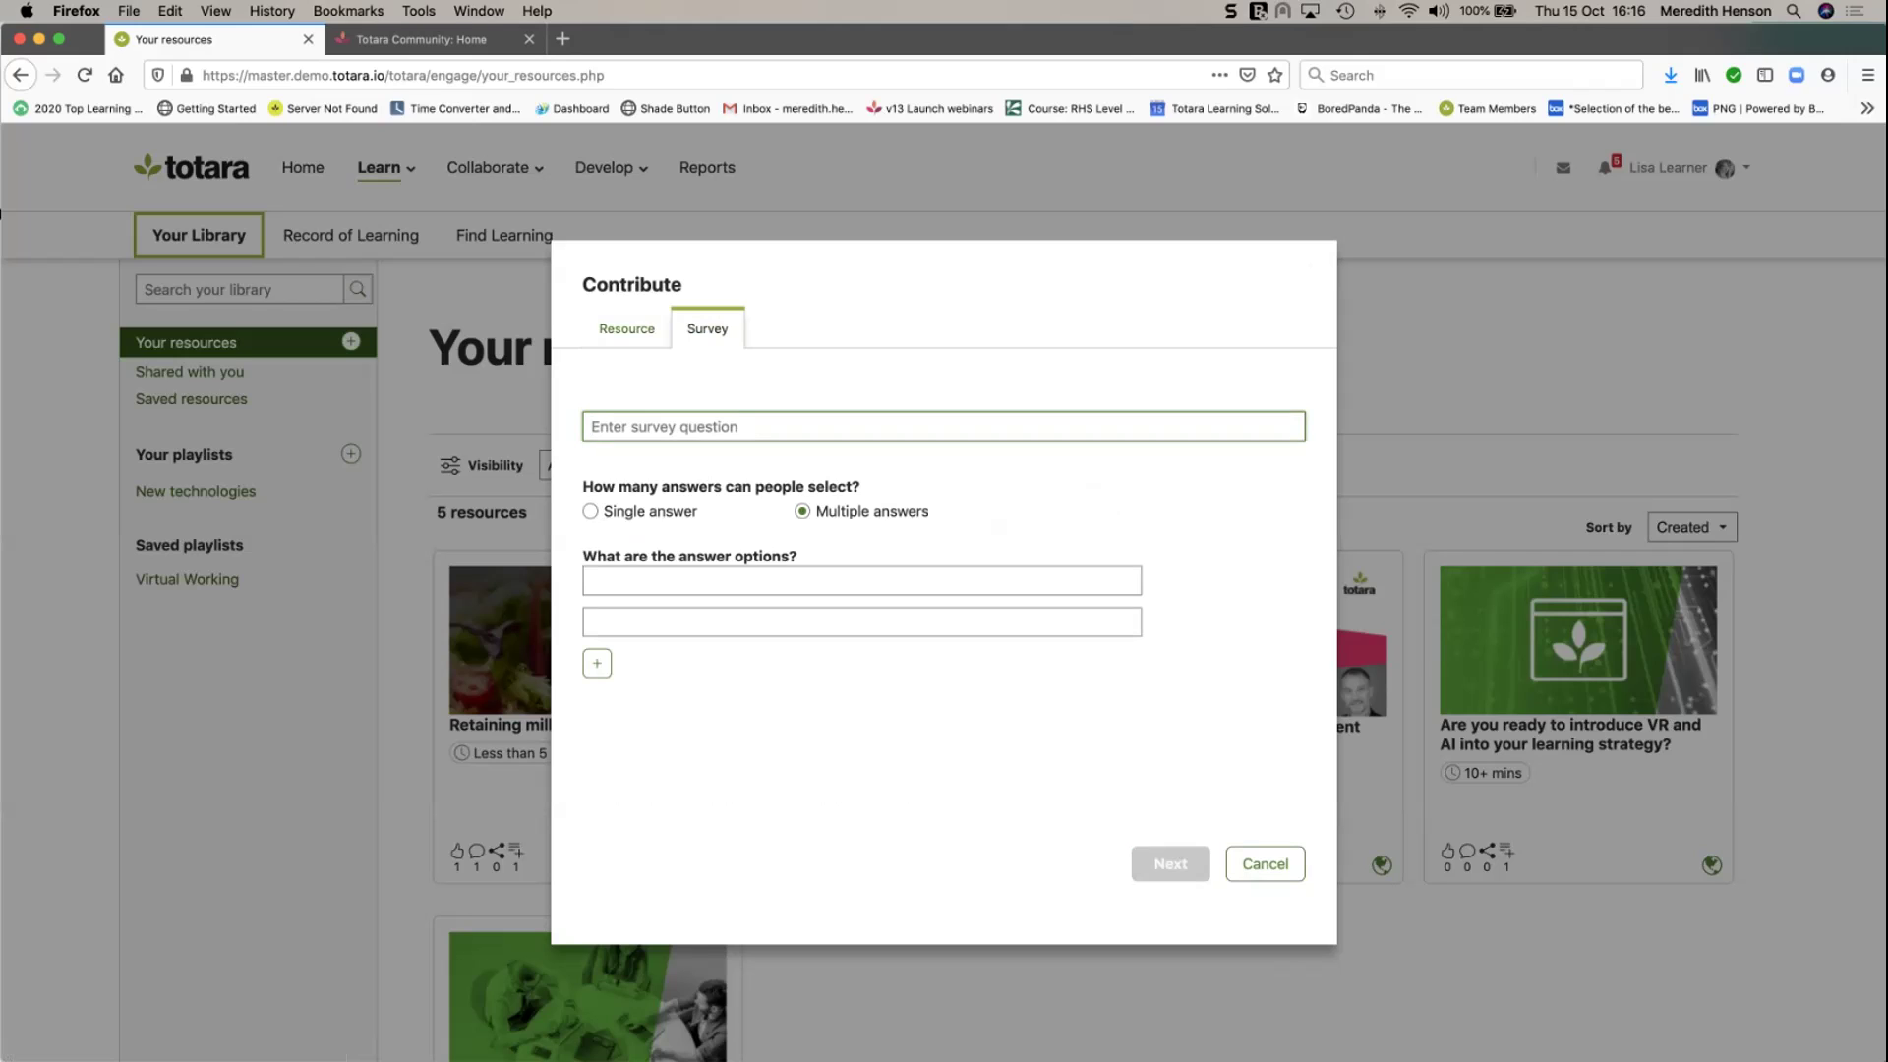
type("Are you enjoying my session today?")
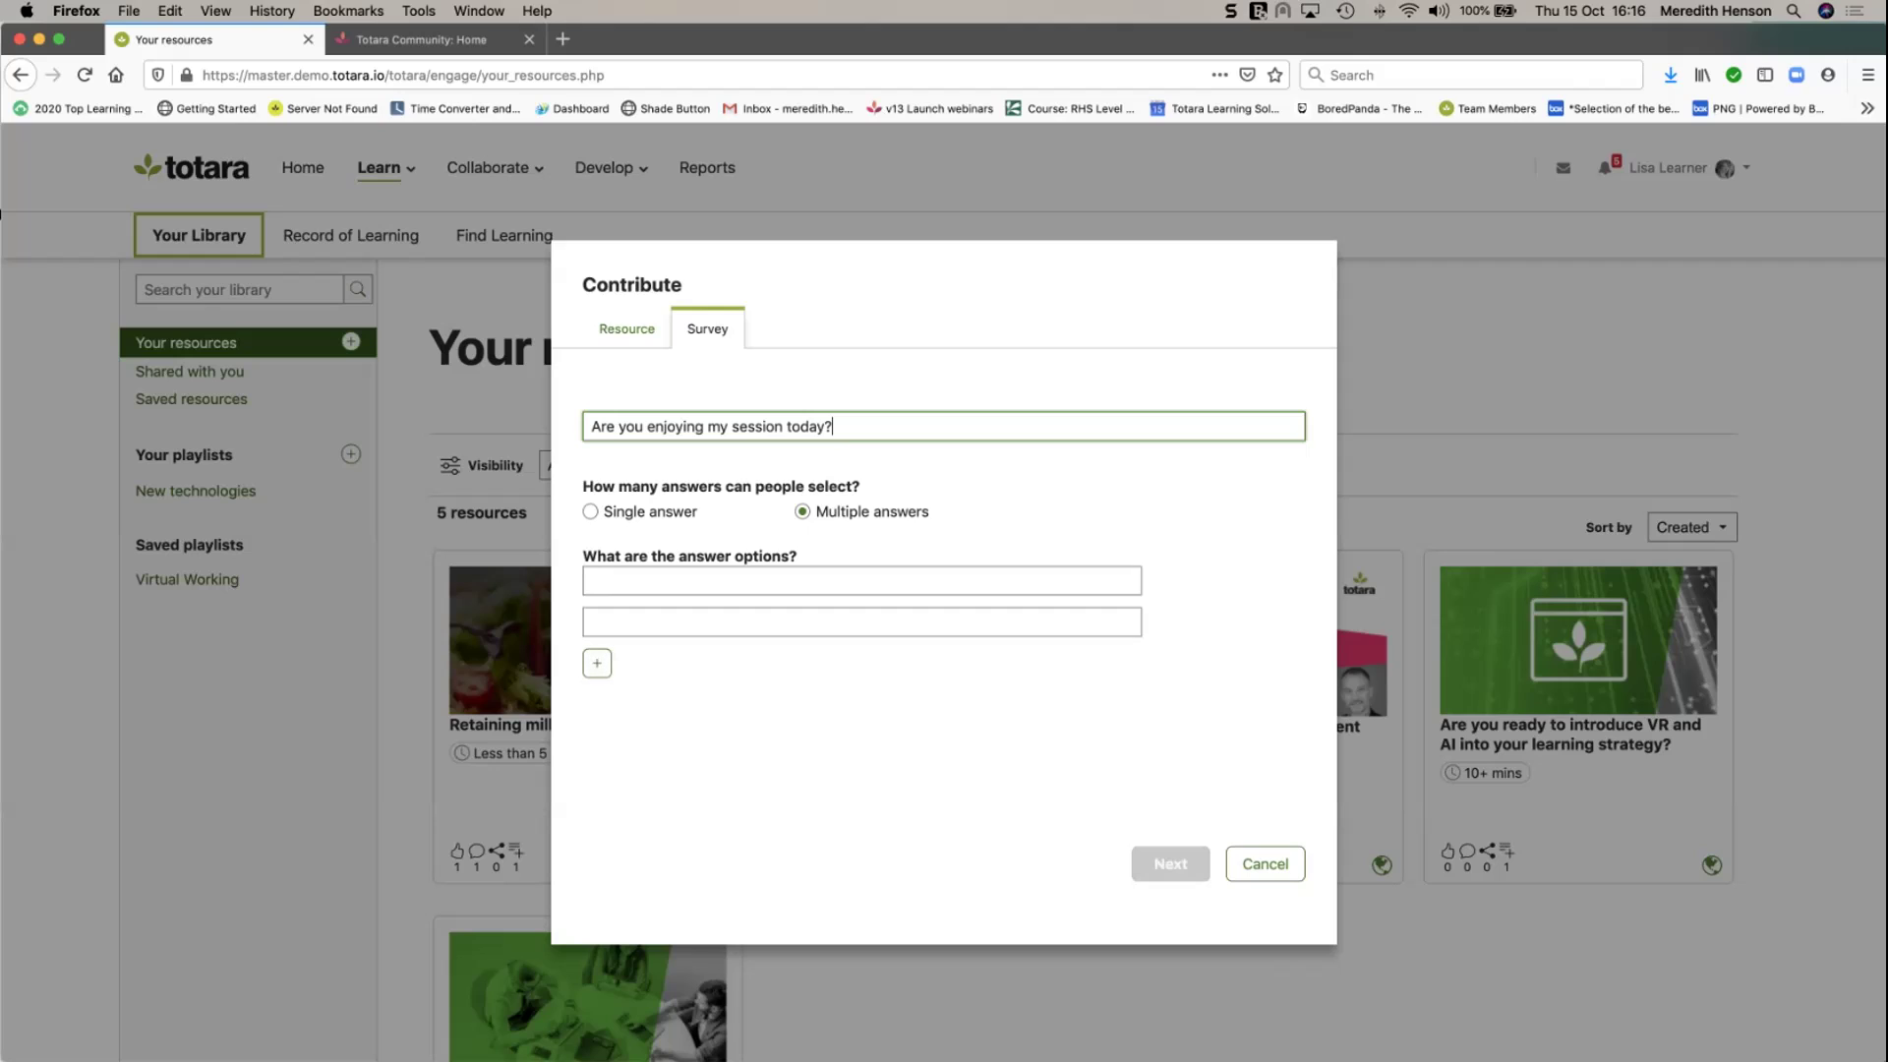
left_click(591, 512)
left_click(803, 511)
Enter "yes" and "no" as the survey's two answer options.
left_click(862, 580)
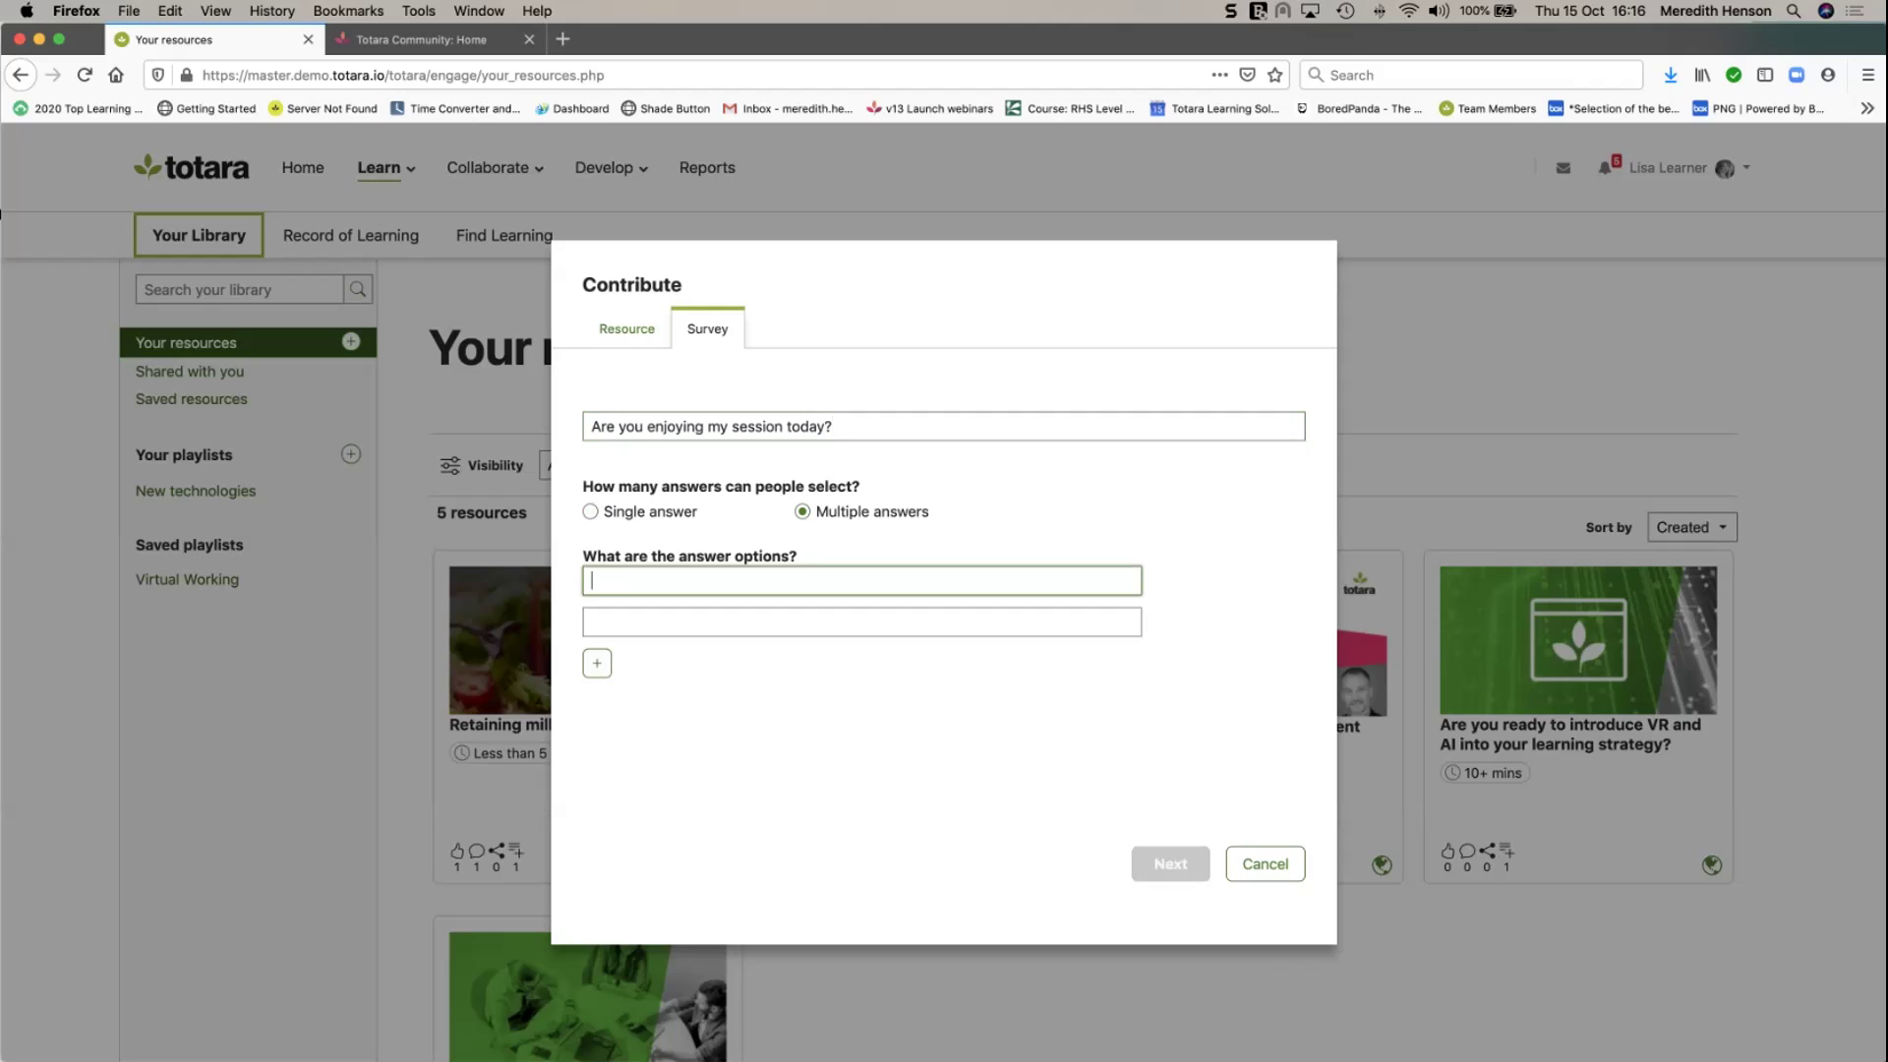
type("yes")
key("Tab")
type("no")
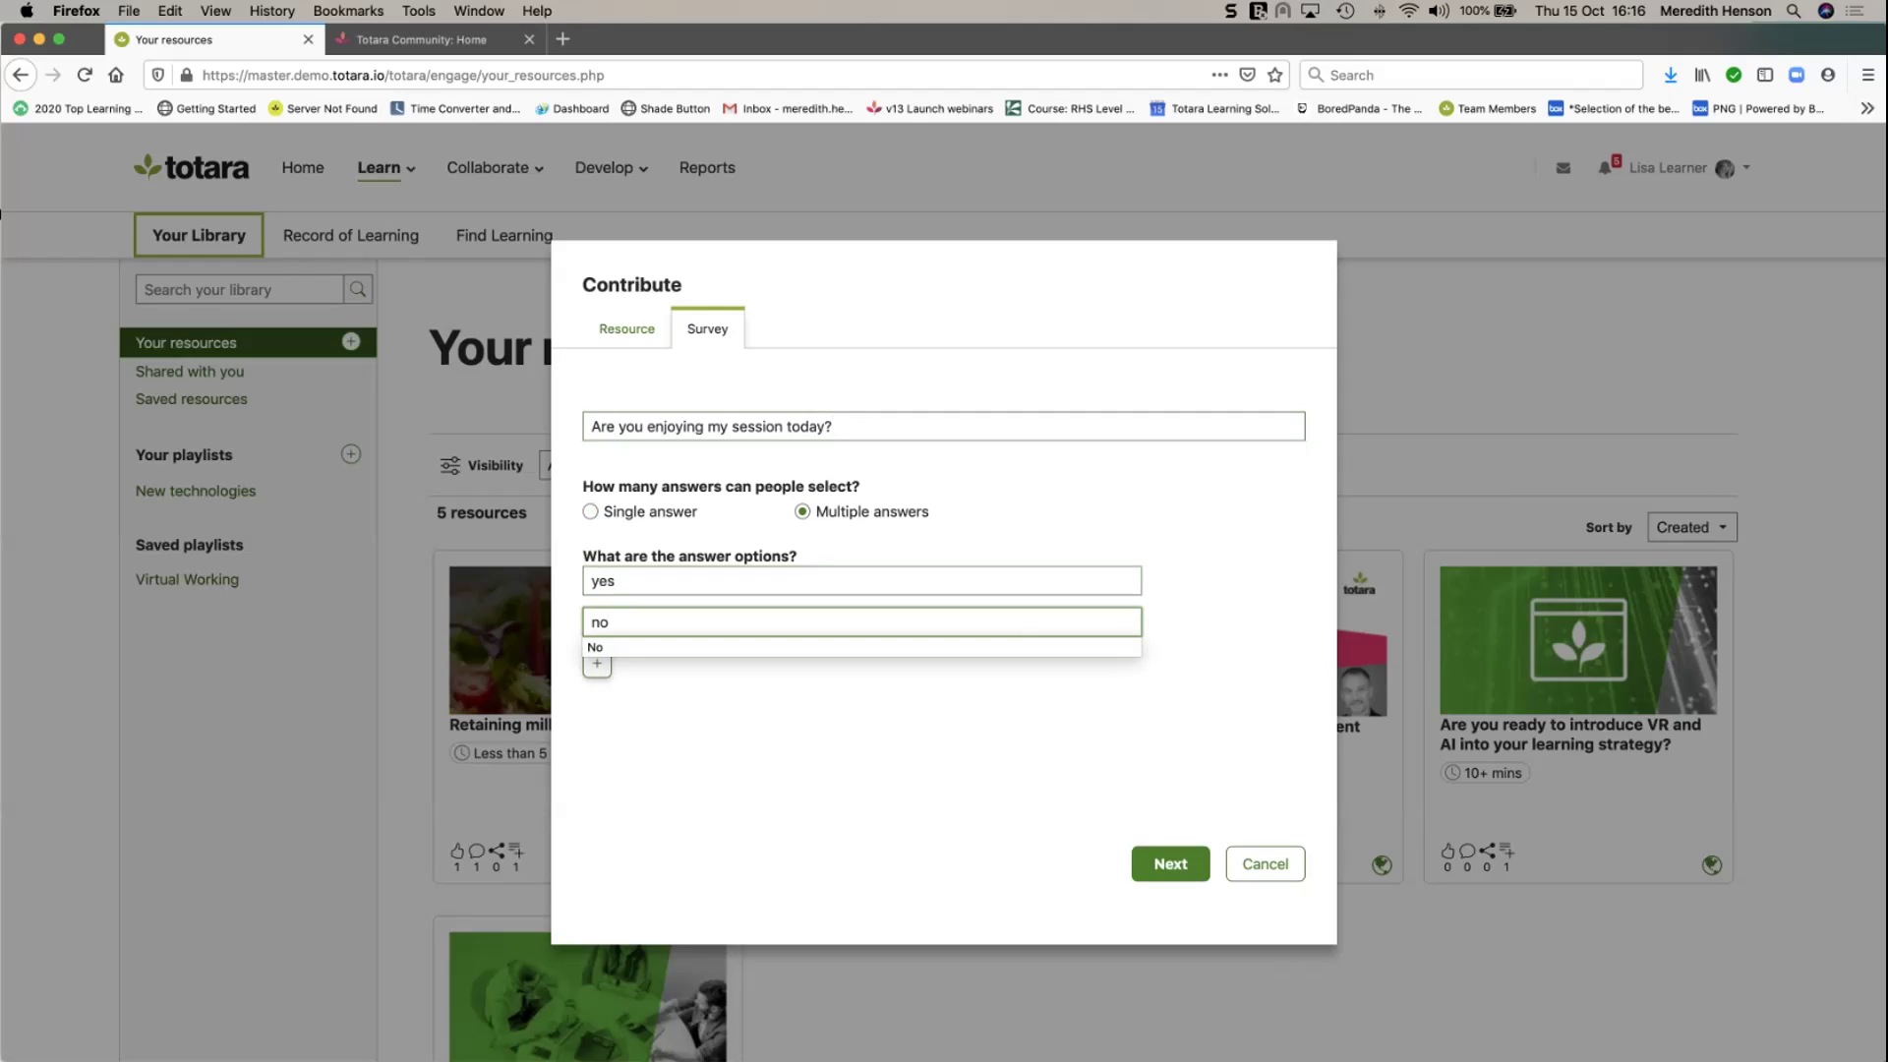
Add a third answer option "not sure yet" and delete it again.
key("Tab")
key("Return")
type("not sure yet")
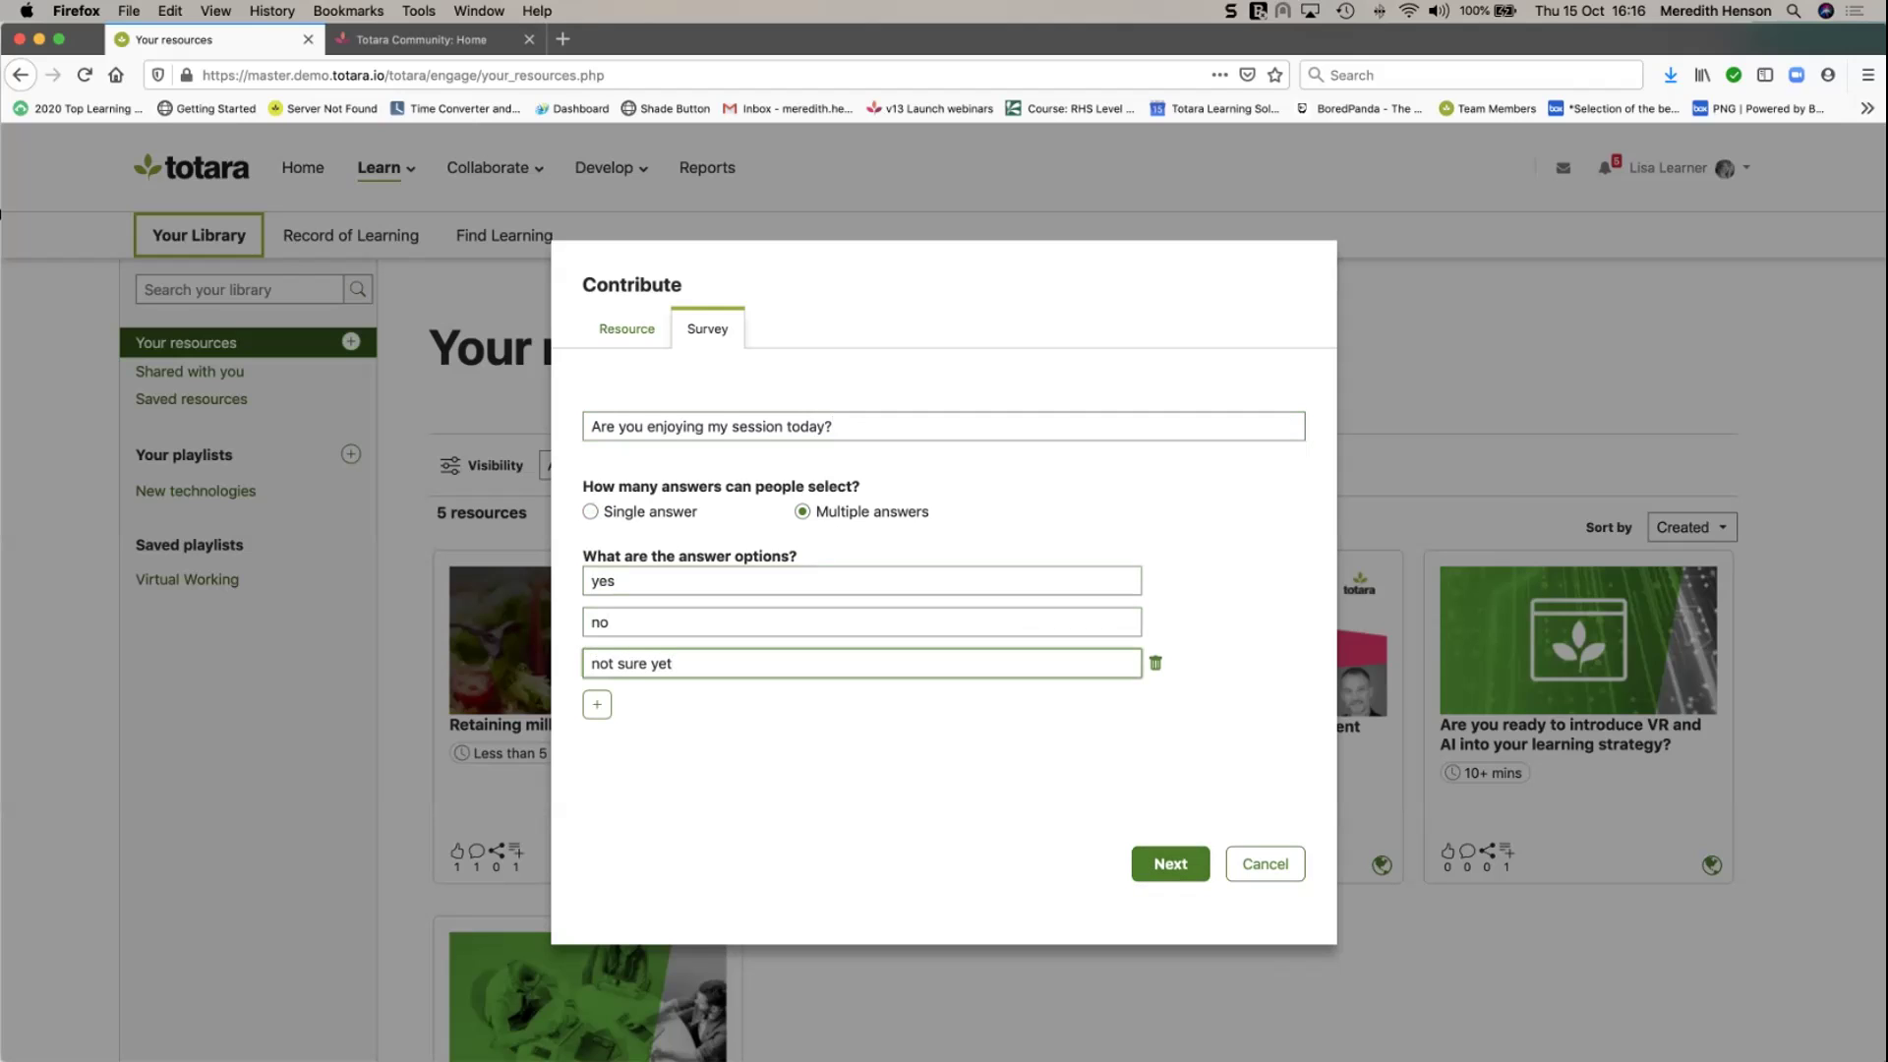
left_click(1155, 664)
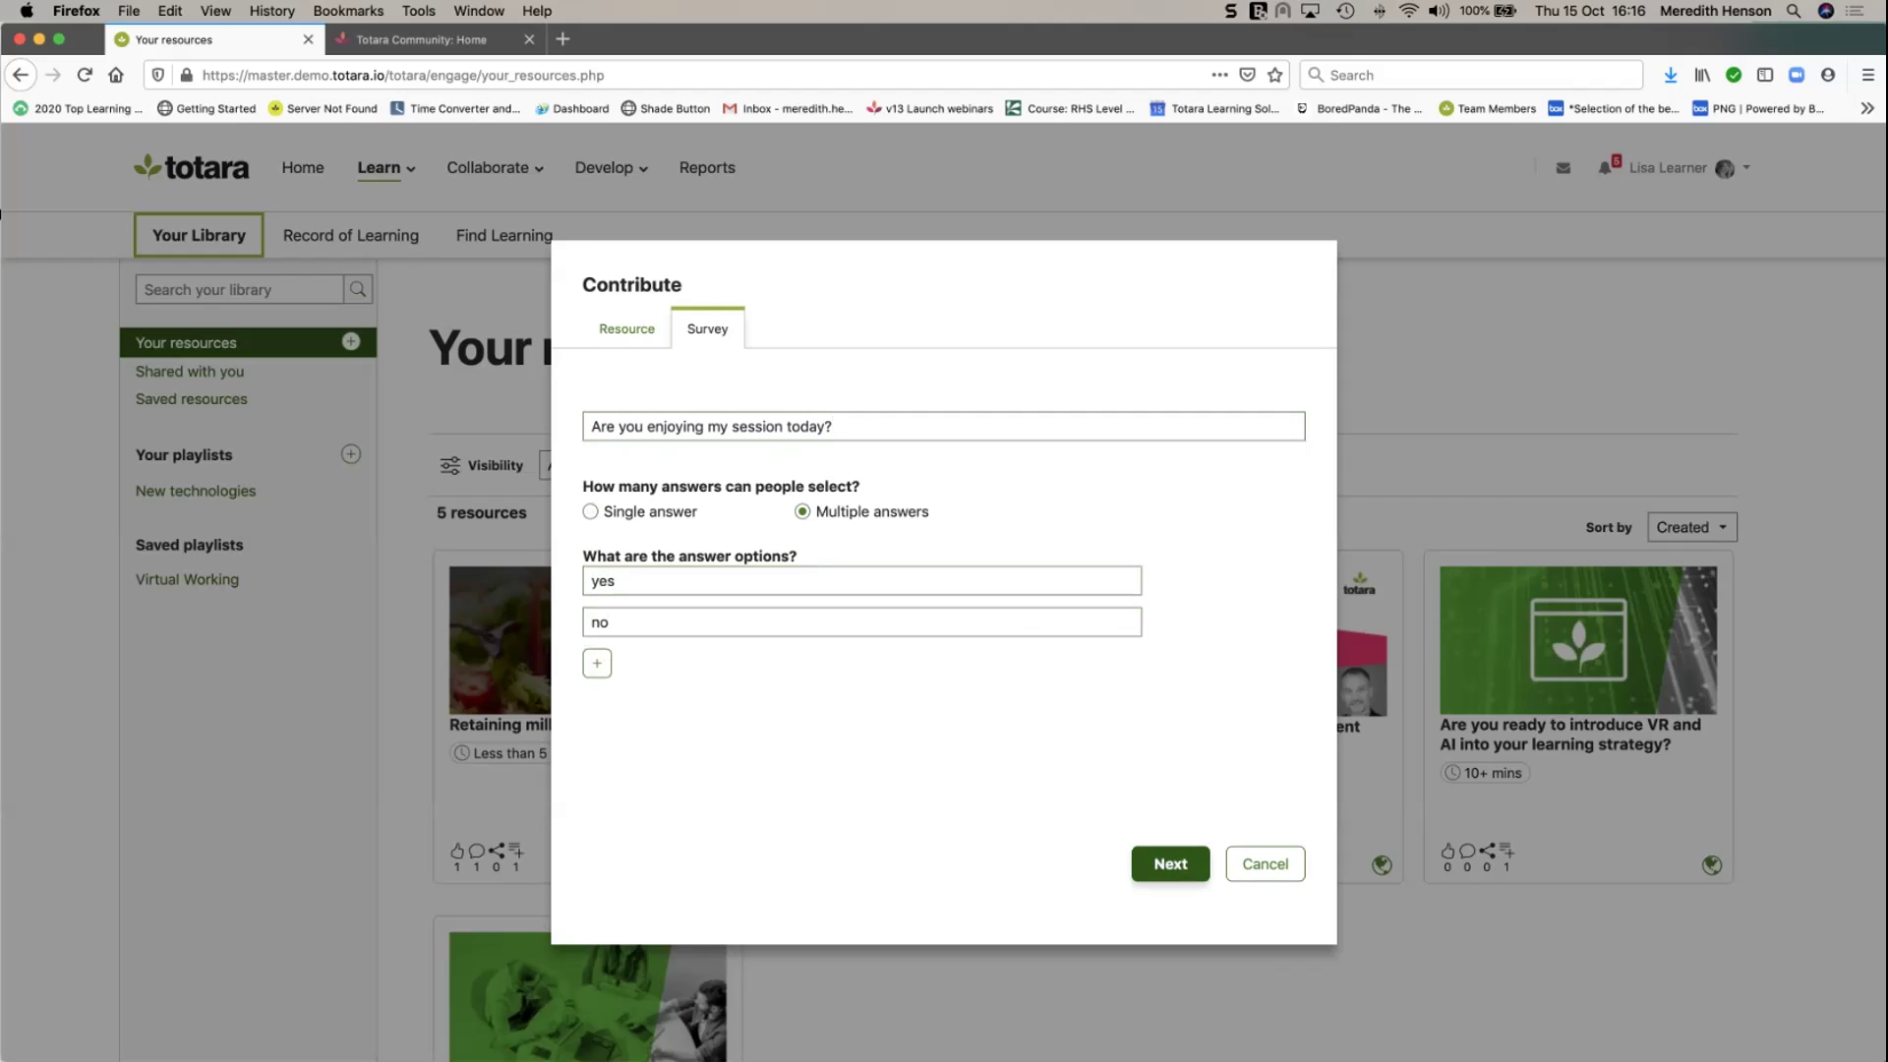
Continue to the survey's settings and restrict its visibility to limited people.
left_click(1170, 865)
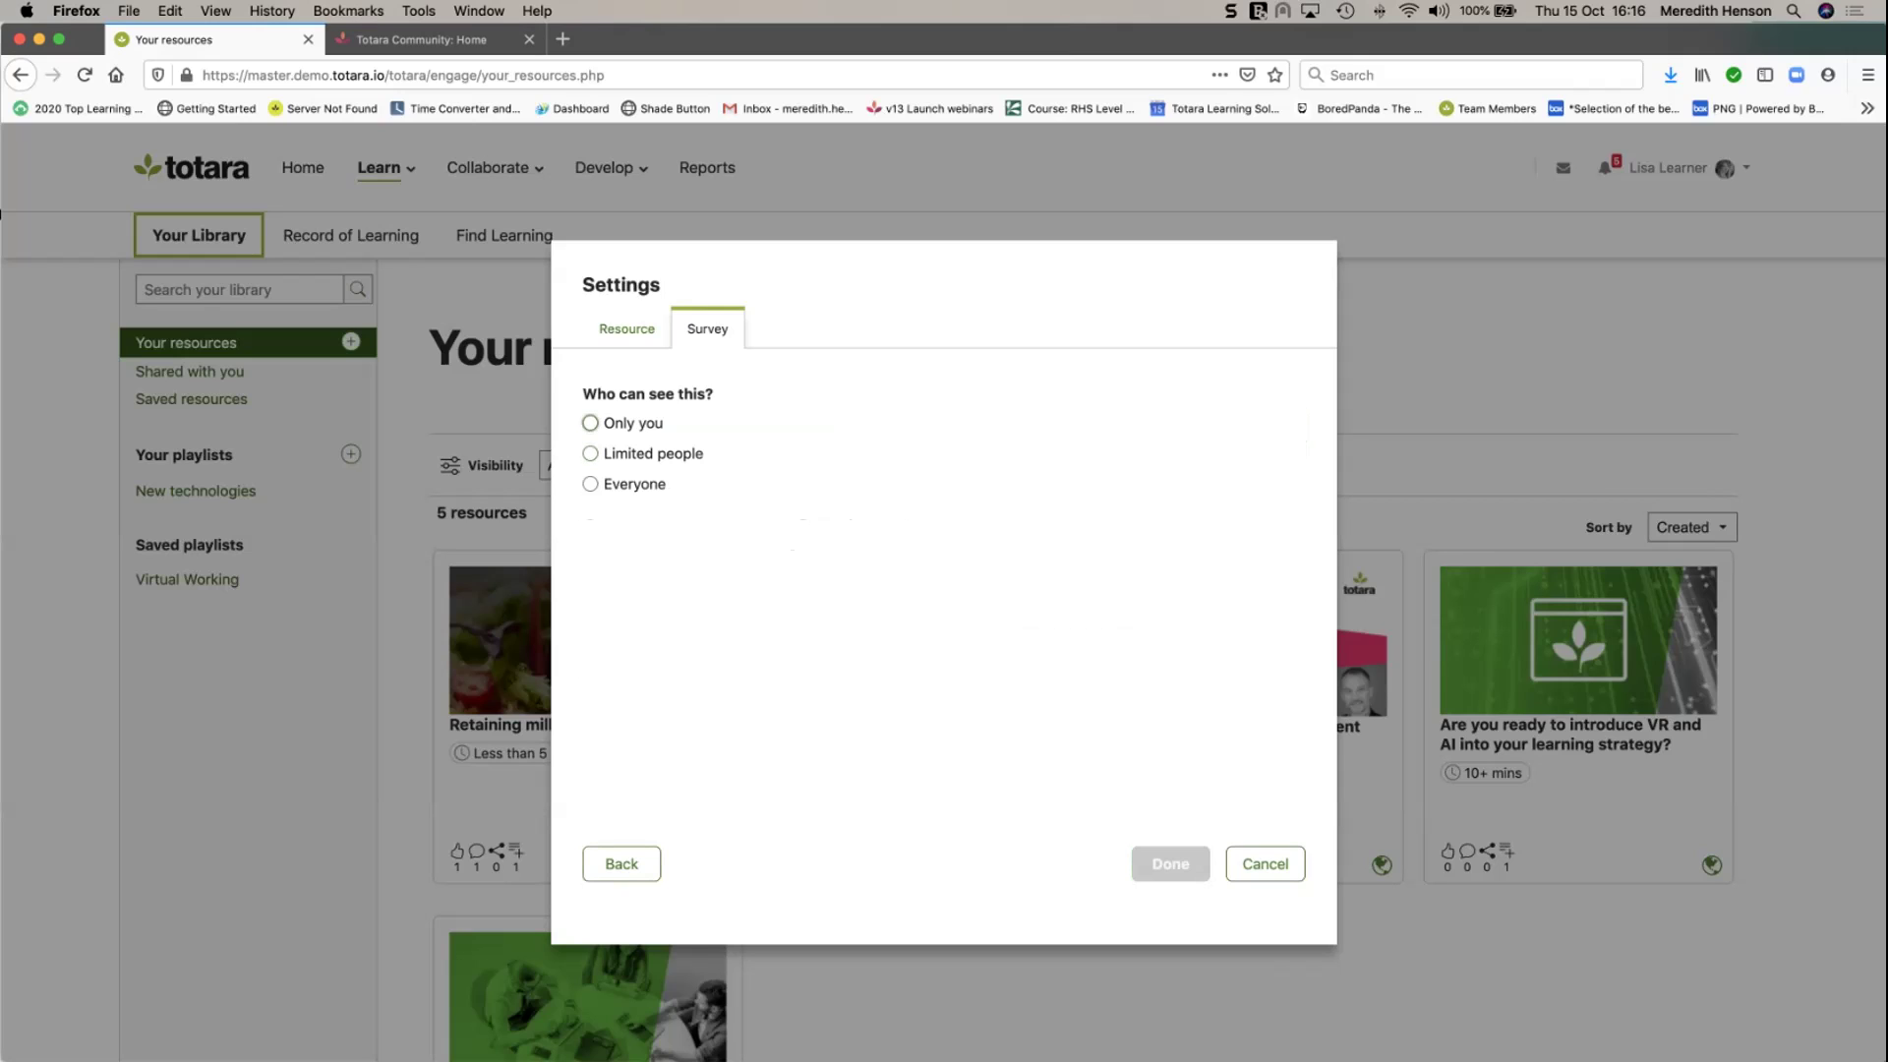
left_click(590, 453)
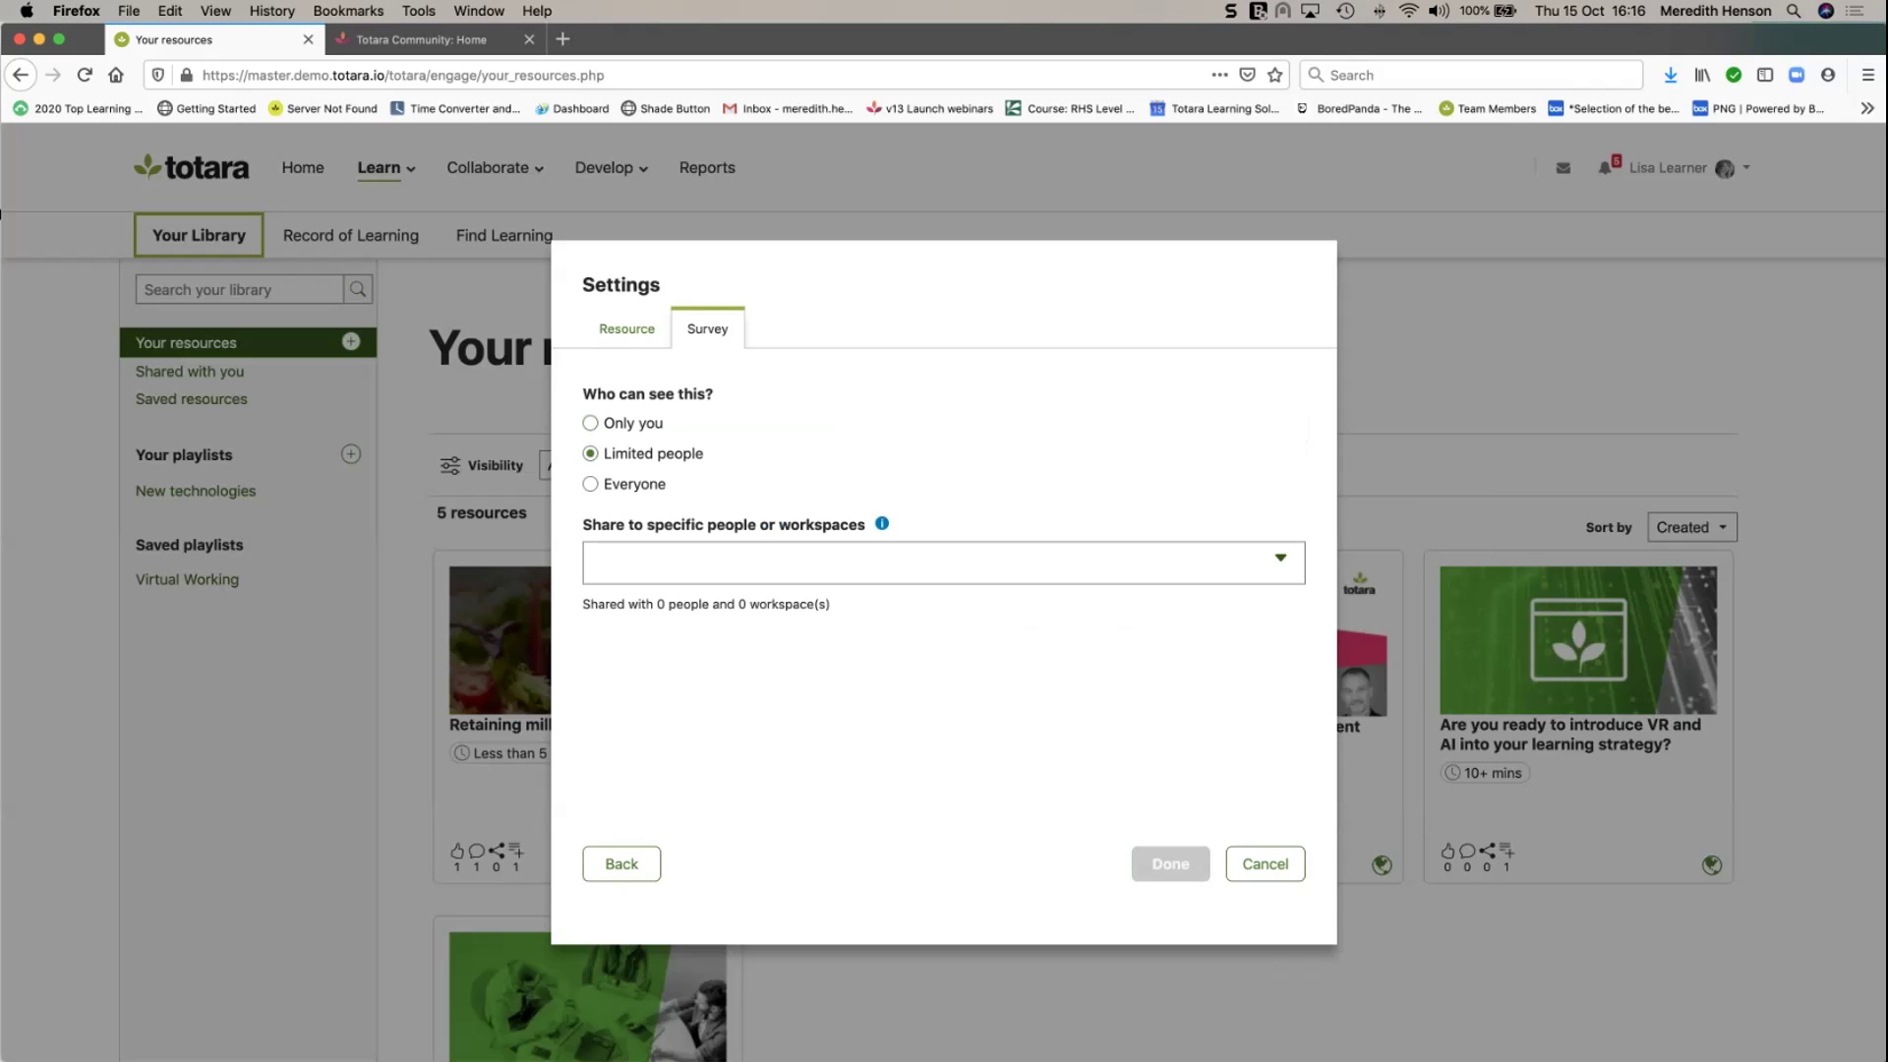
Find one person by surname to share the survey with, and add a second person from the suggestions.
type("m")
type("ee")
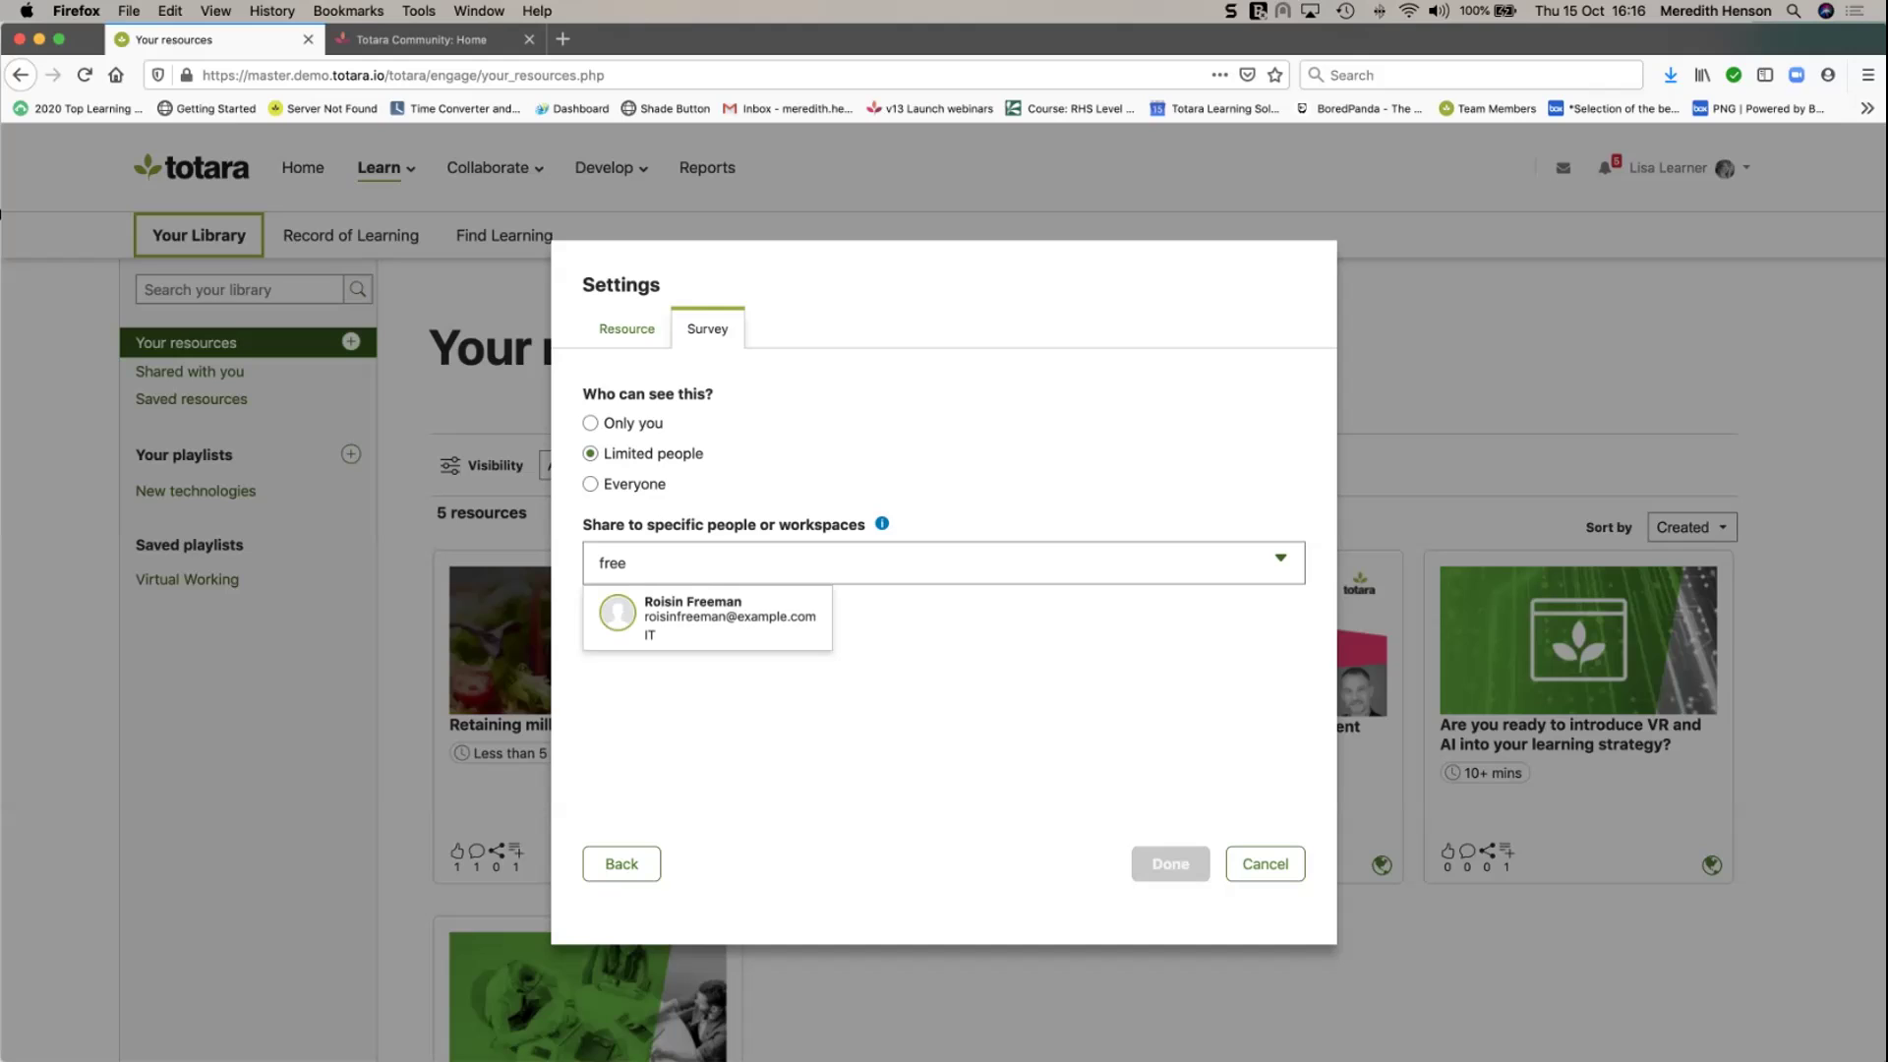
left_click(706, 610)
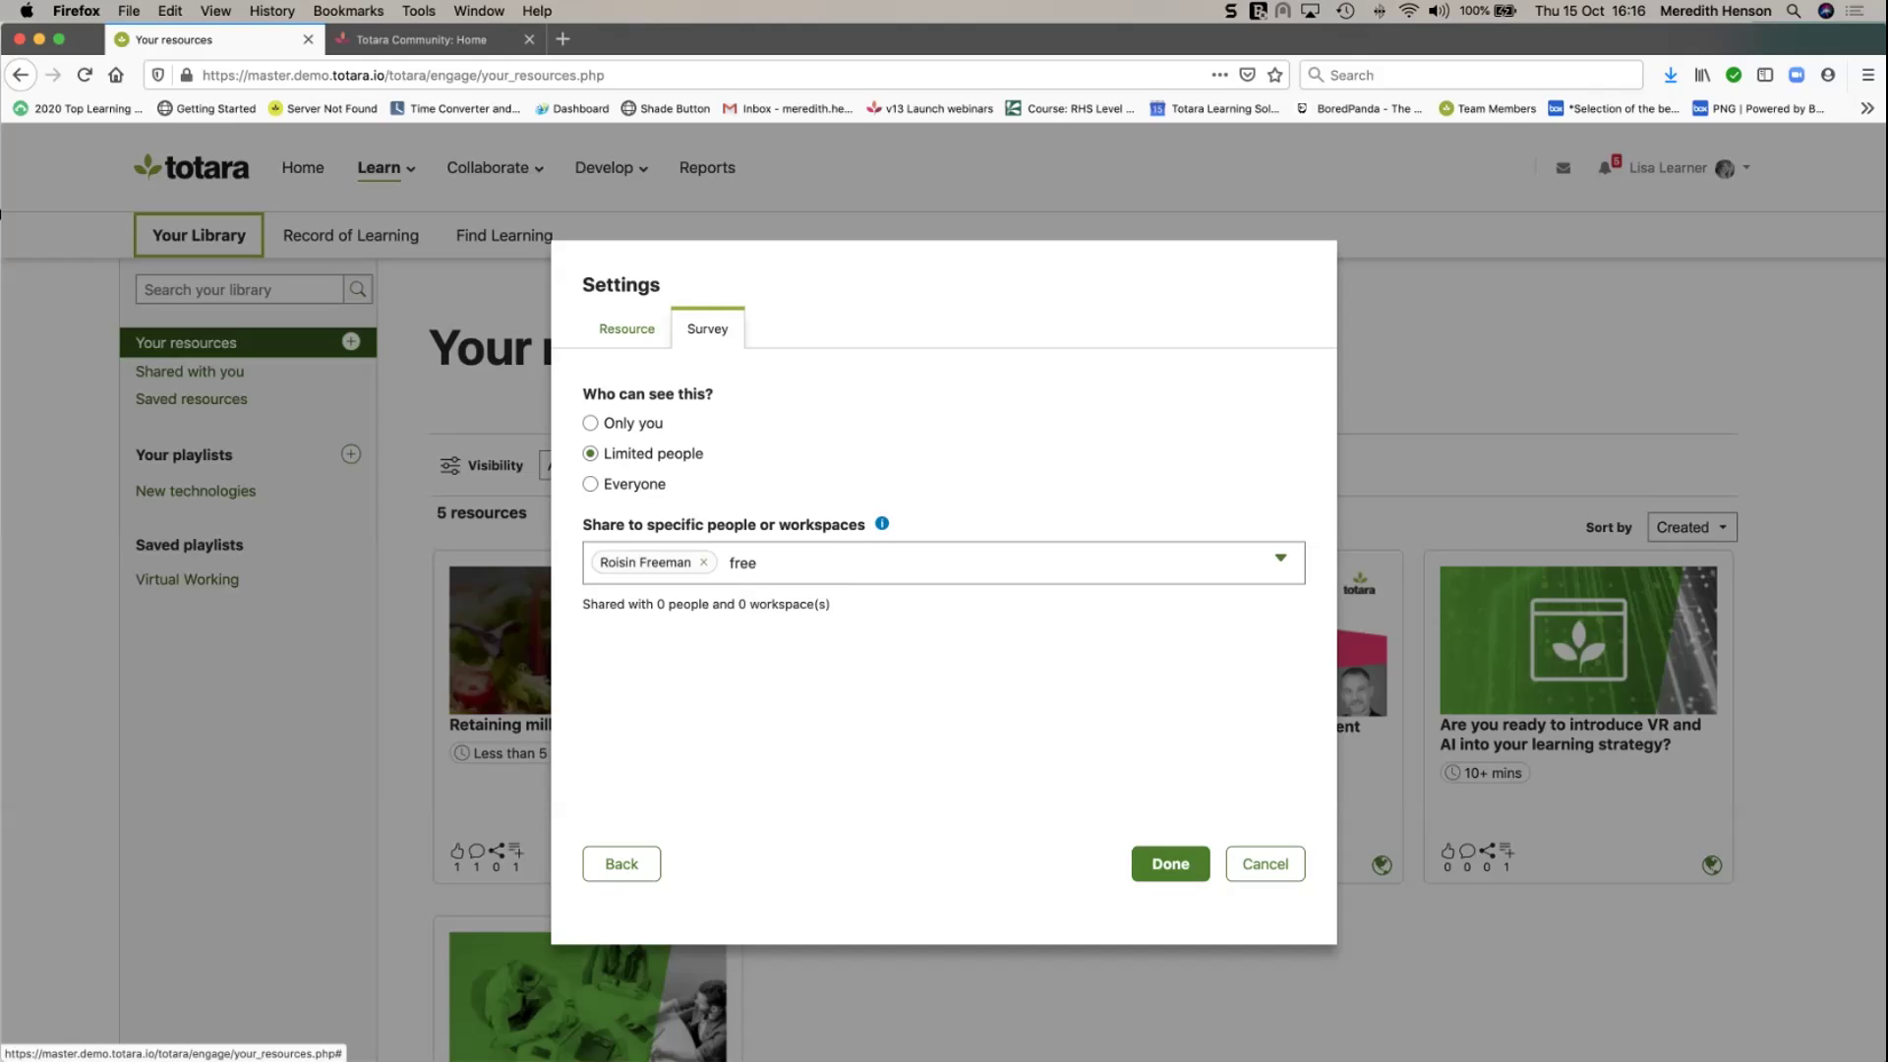
key("BackSpace")
key("BackSpace")
key("BackSpace")
key("BackSpace")
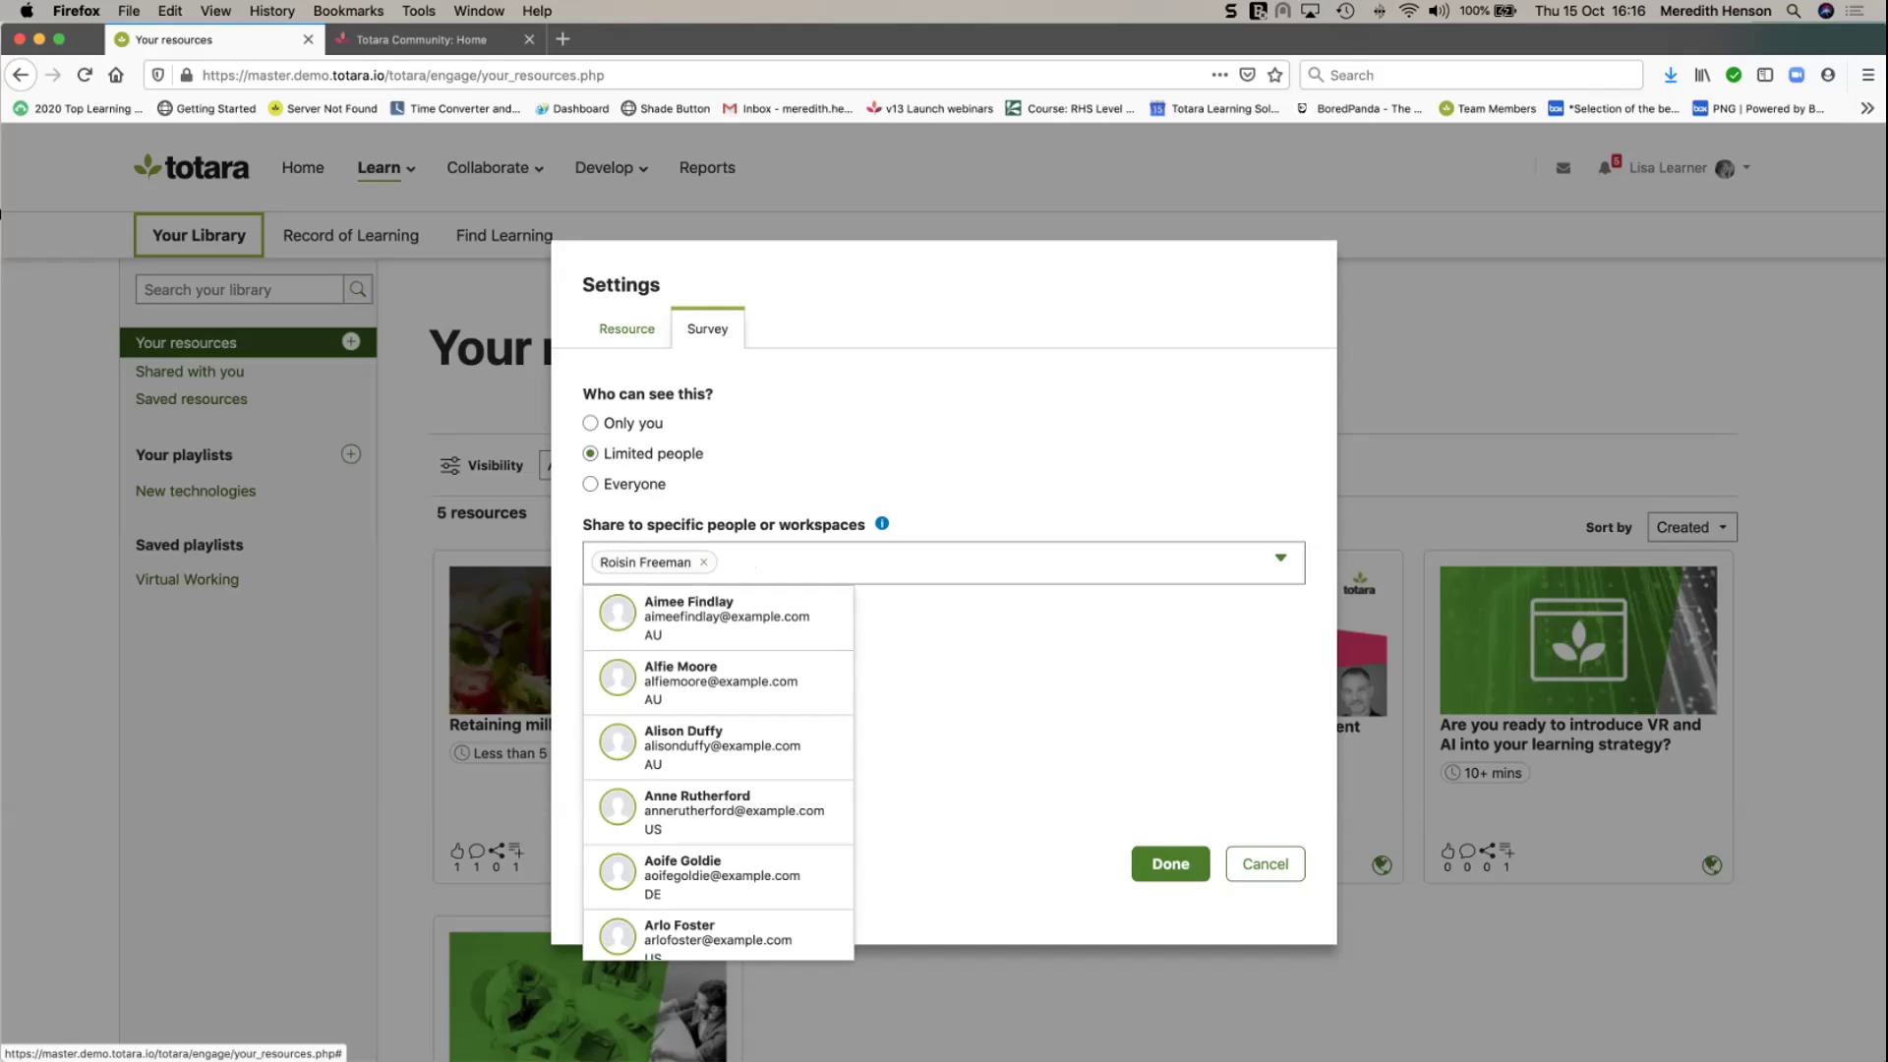
left_click(738, 935)
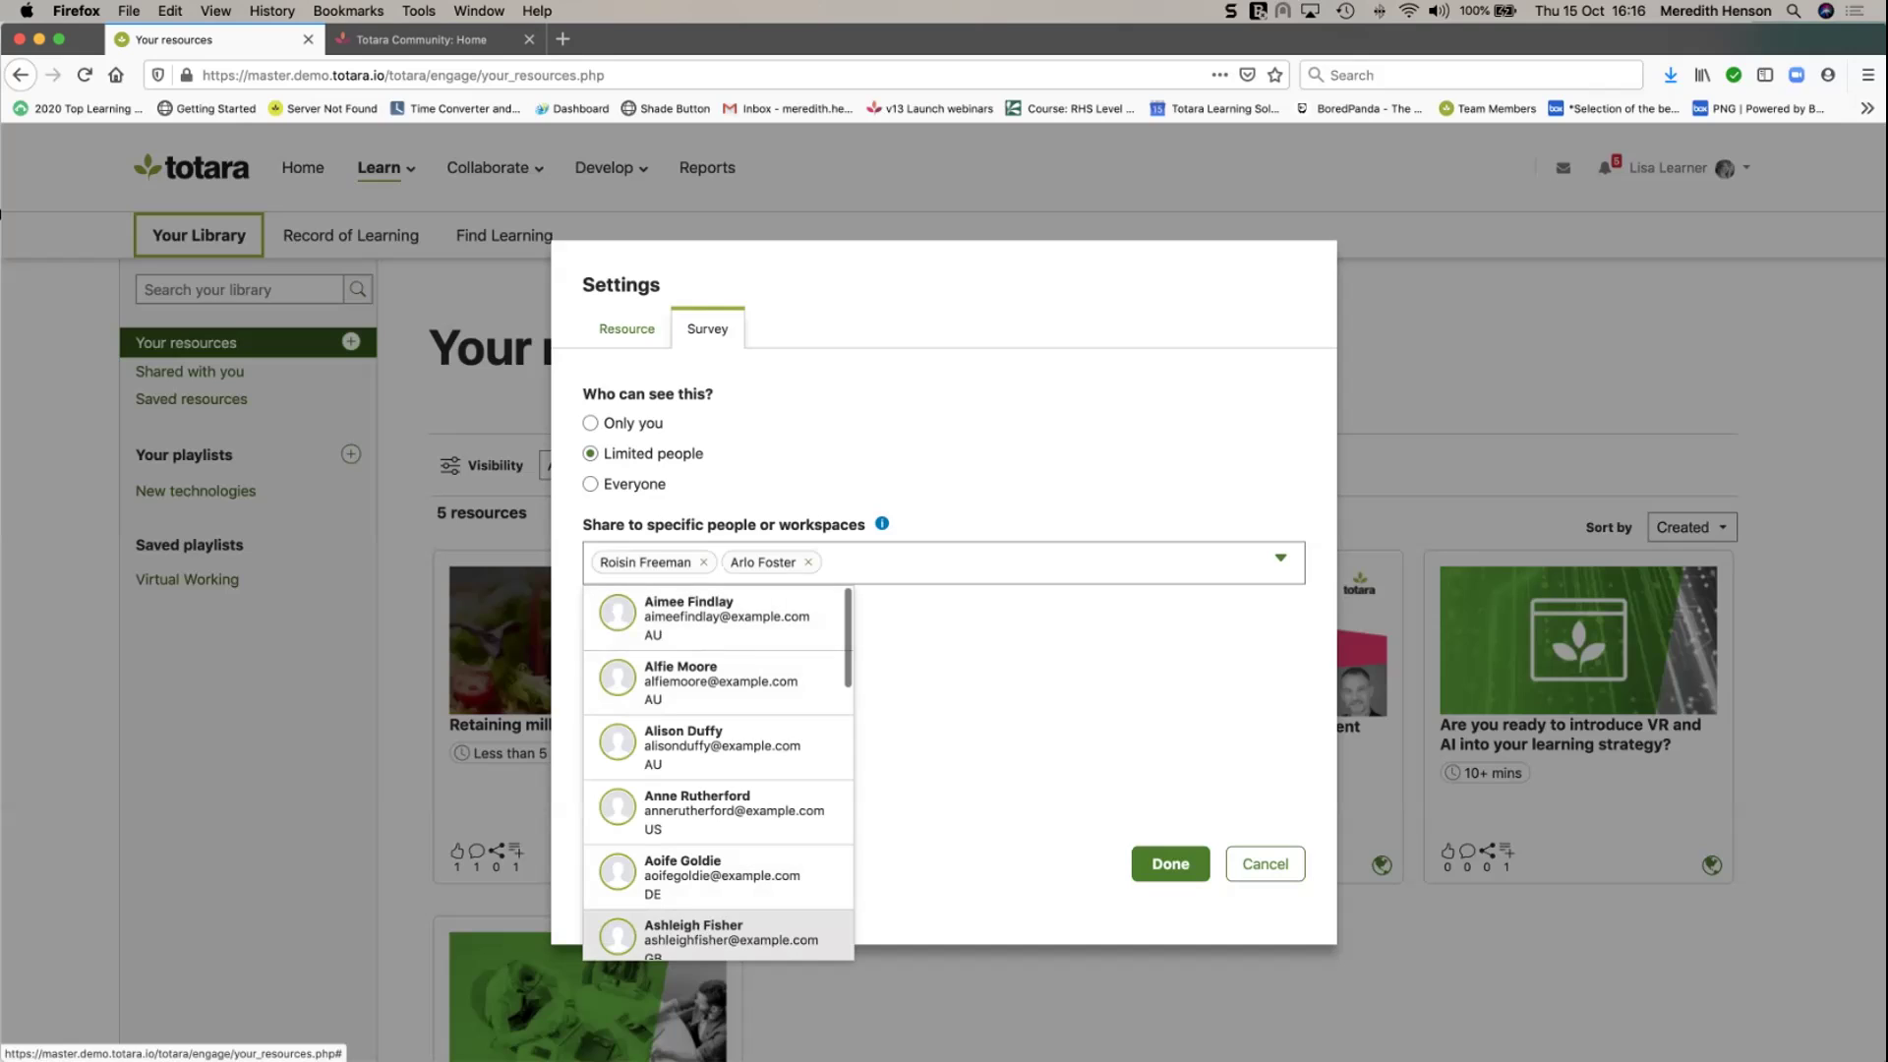
left_click(787, 472)
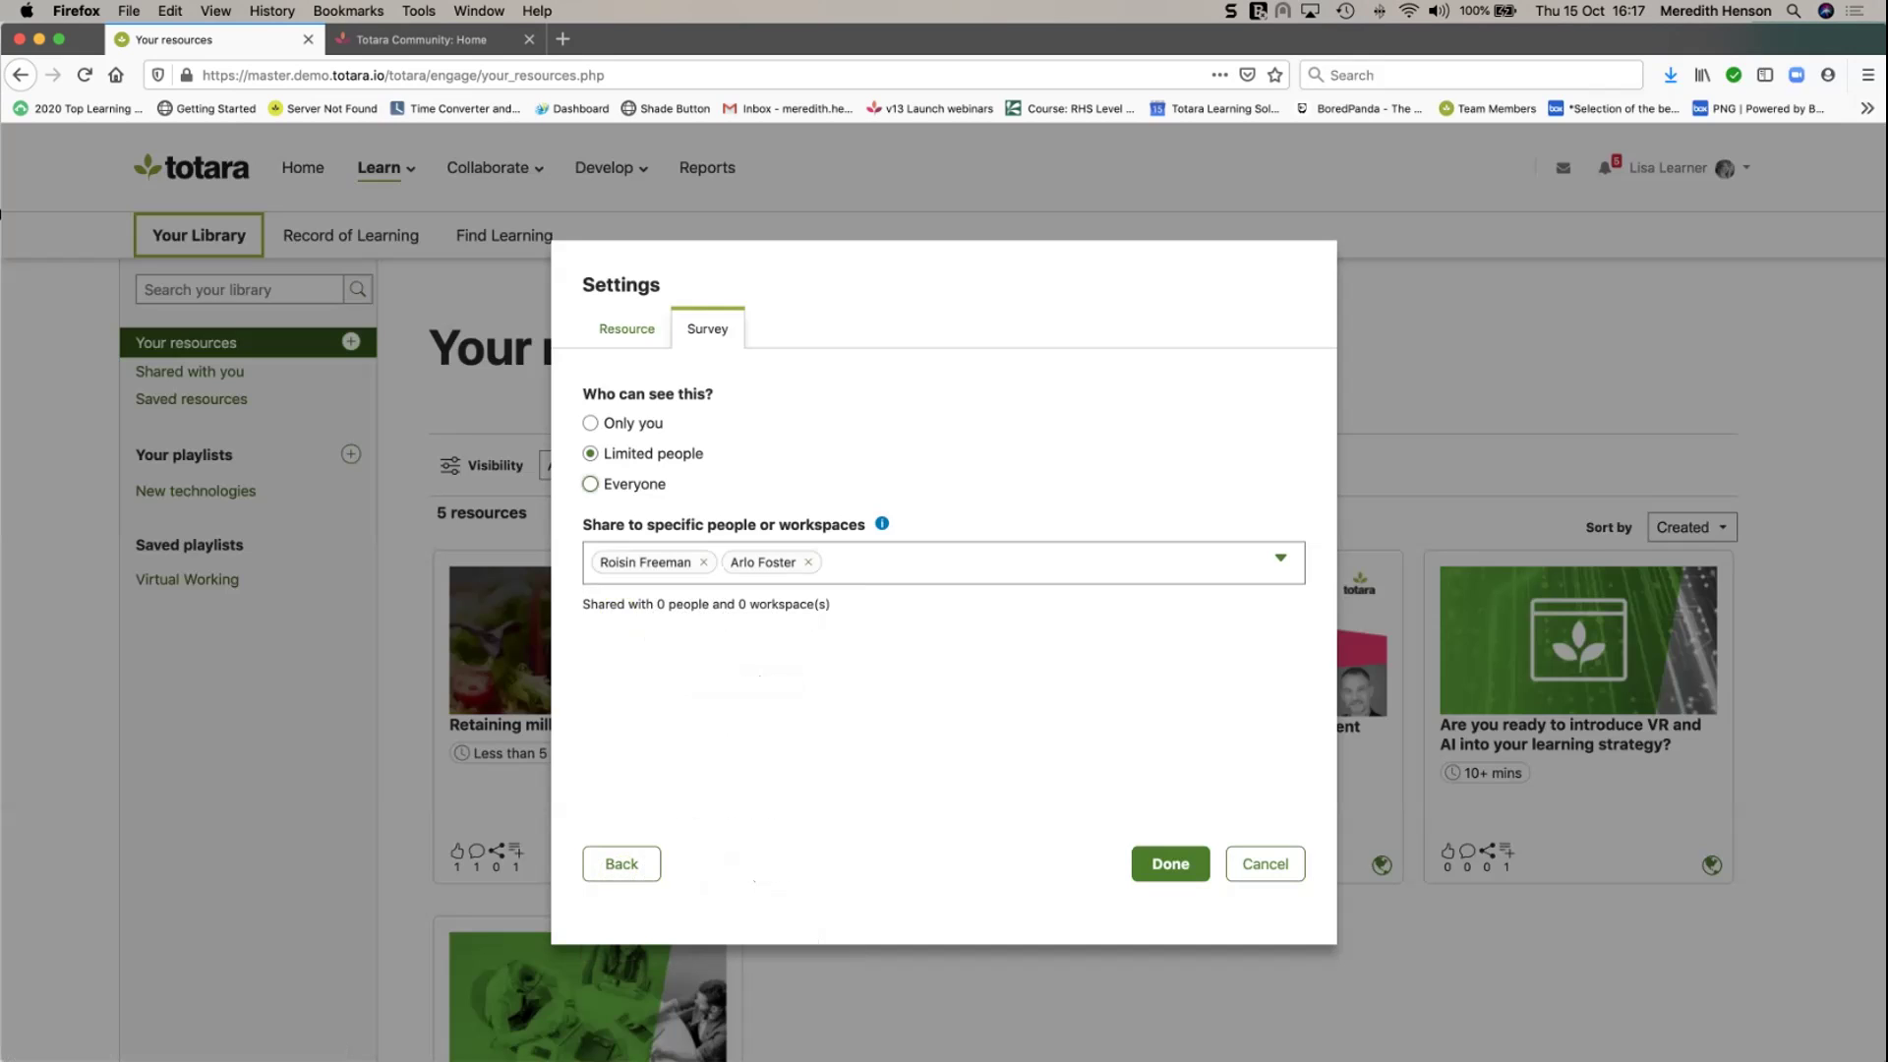
Make the survey visible to everyone and clear the people it is shared with.
left_click(591, 484)
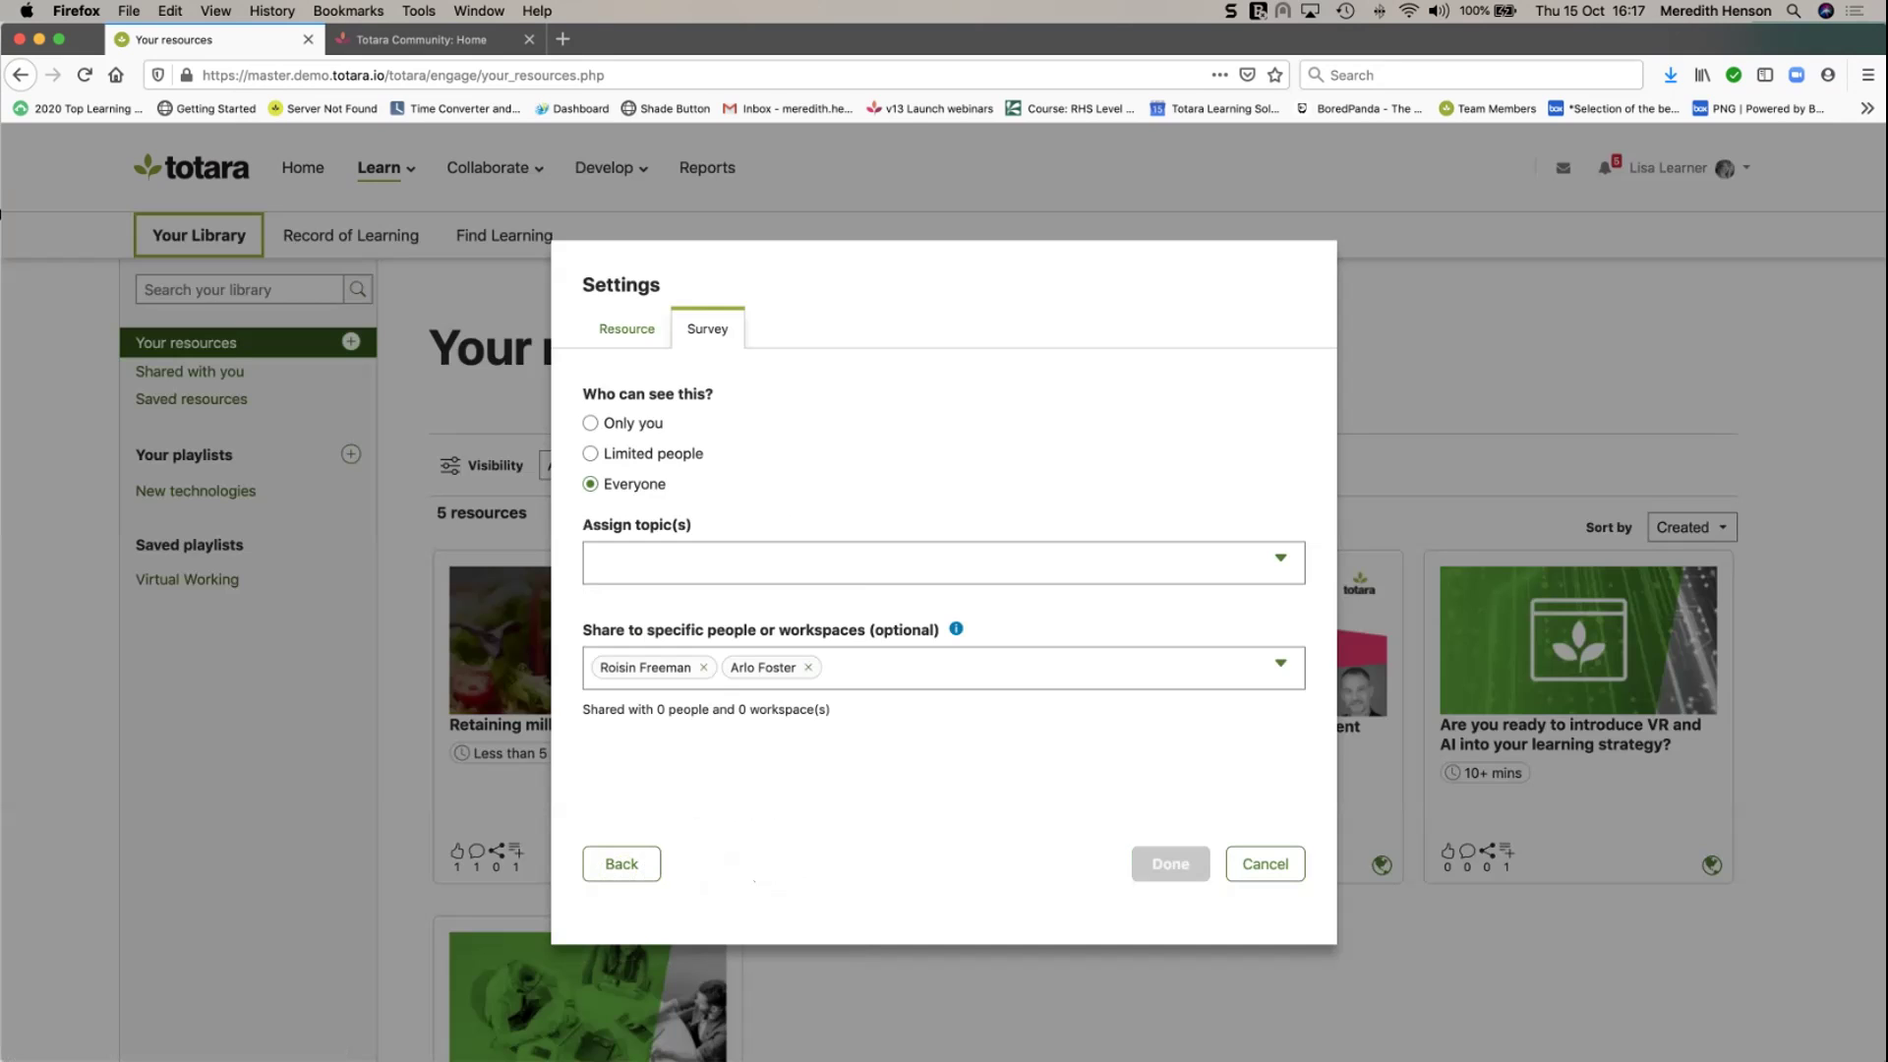
key("BackSpace")
Assign the topics Leadership, Compliance and I.T. Skills to the survey and finish creating it.
left_click(669, 563)
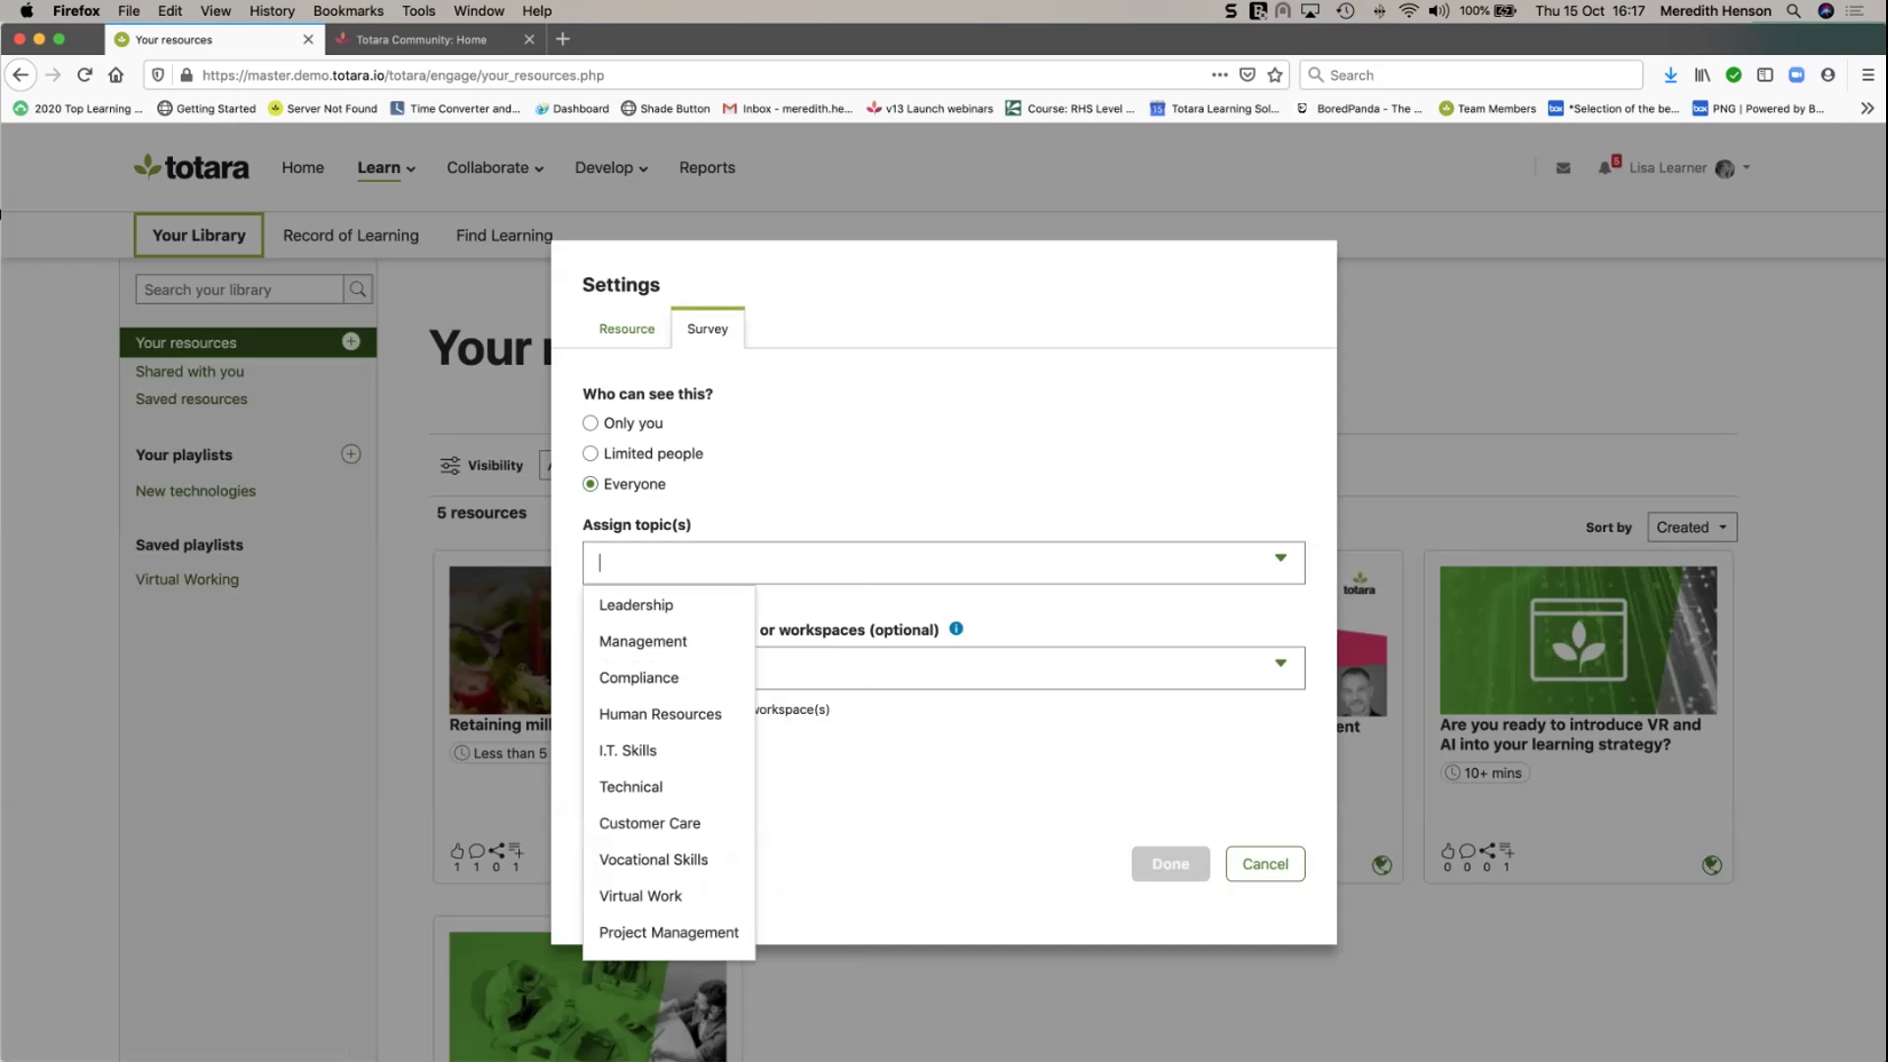
left_click(636, 605)
left_click(639, 640)
left_click(639, 676)
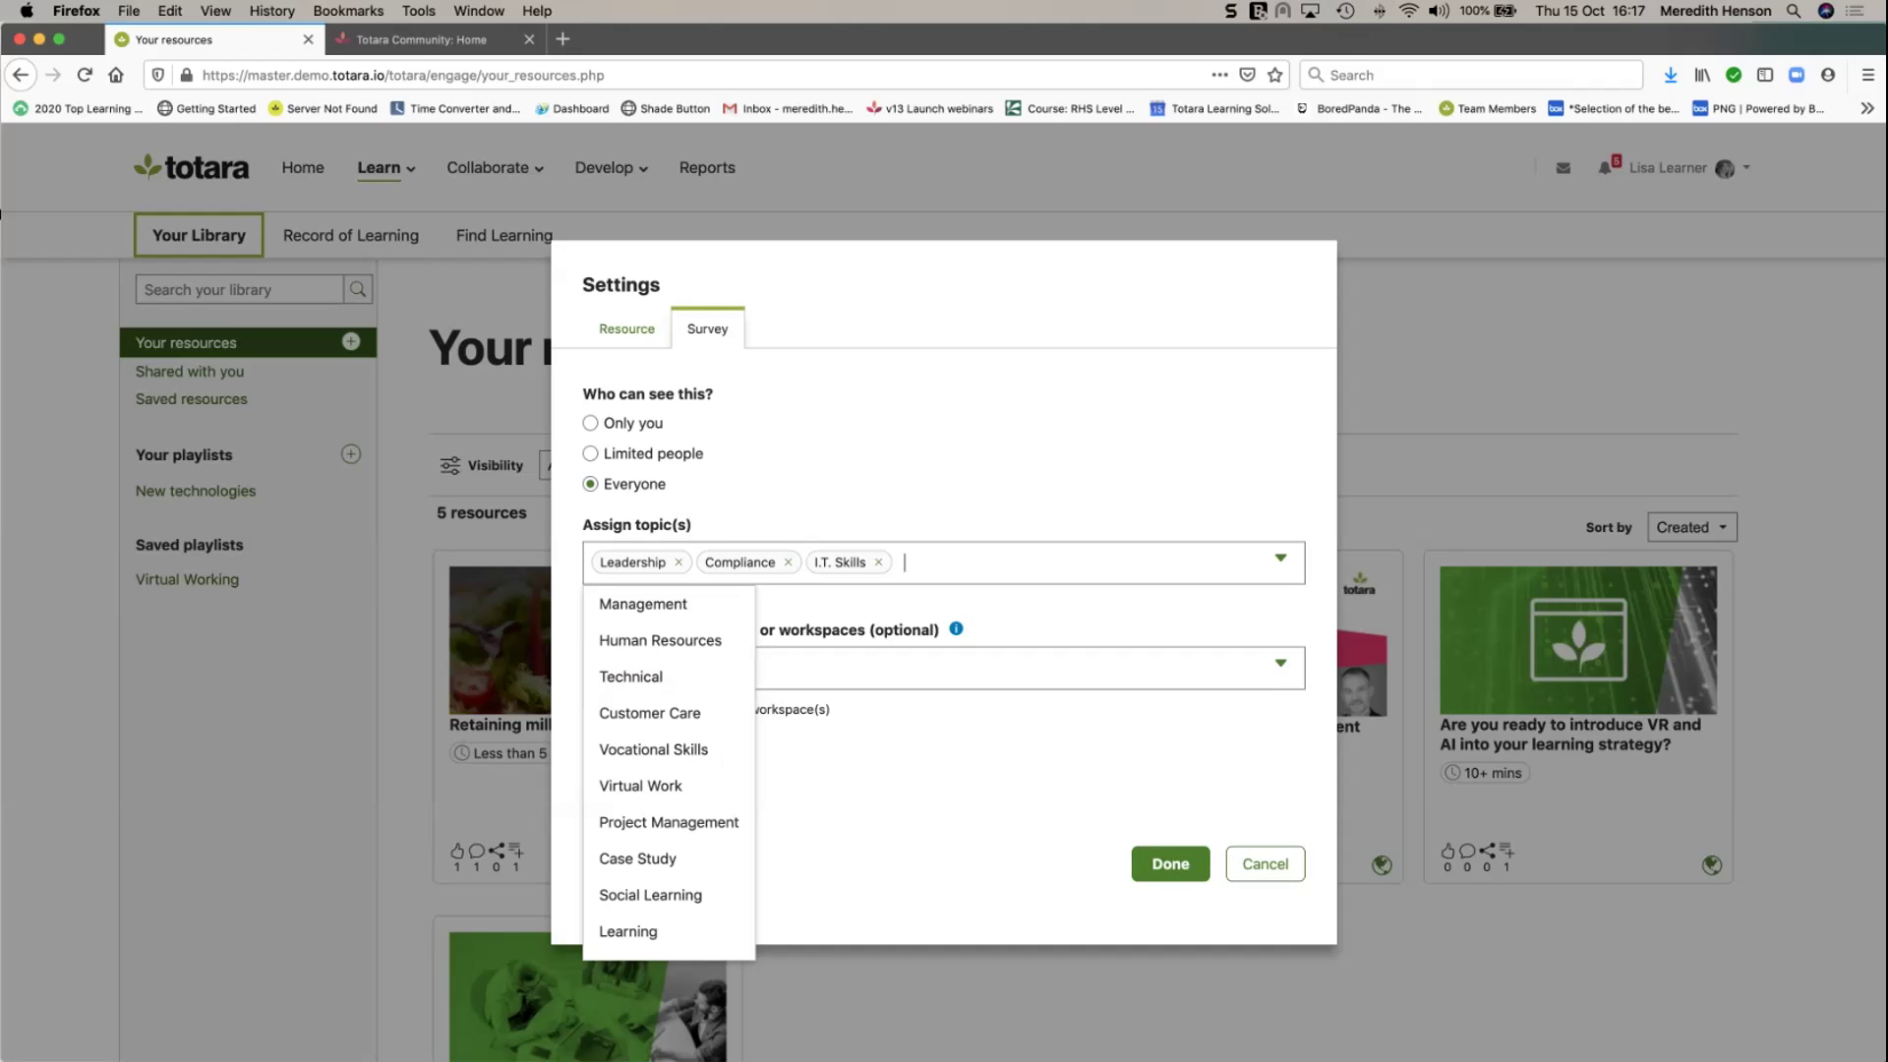
left_click(1170, 863)
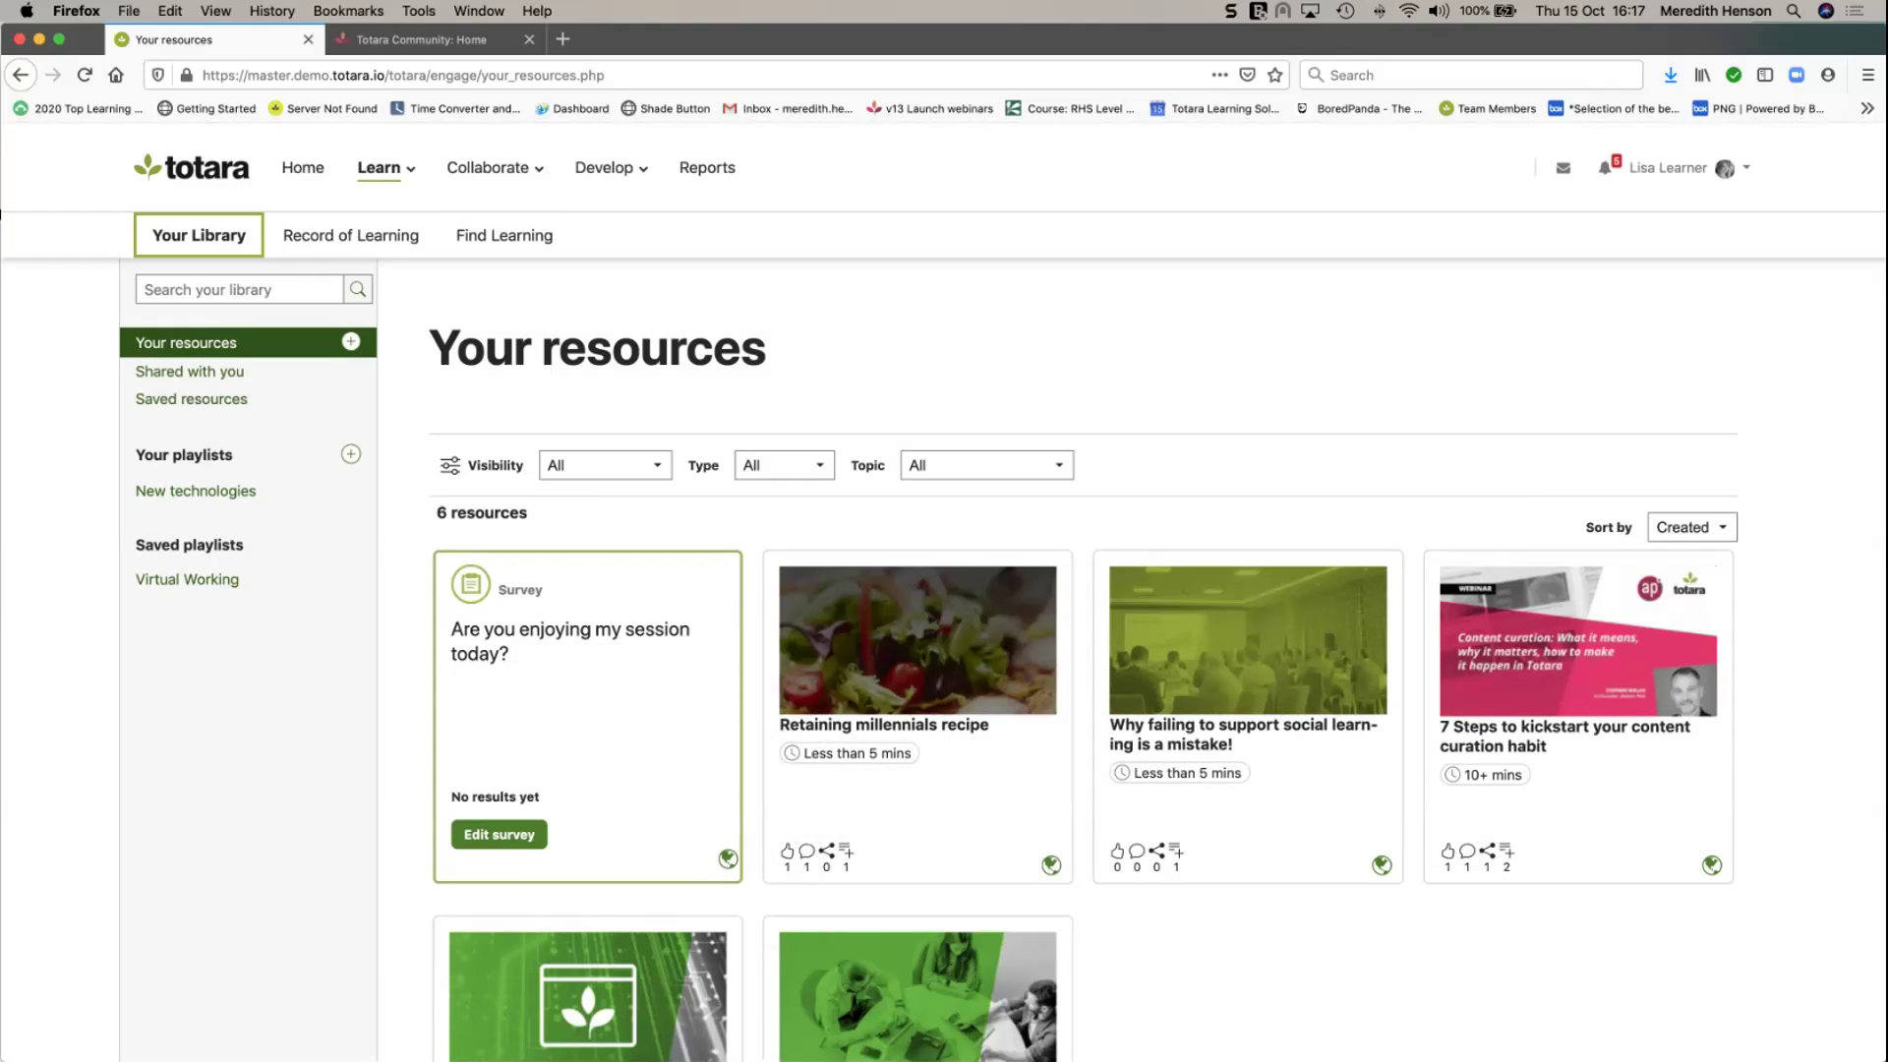
Start another resource contribution titled "a title" with the content "wertyuiop".
scroll(1, 214, "down", 2)
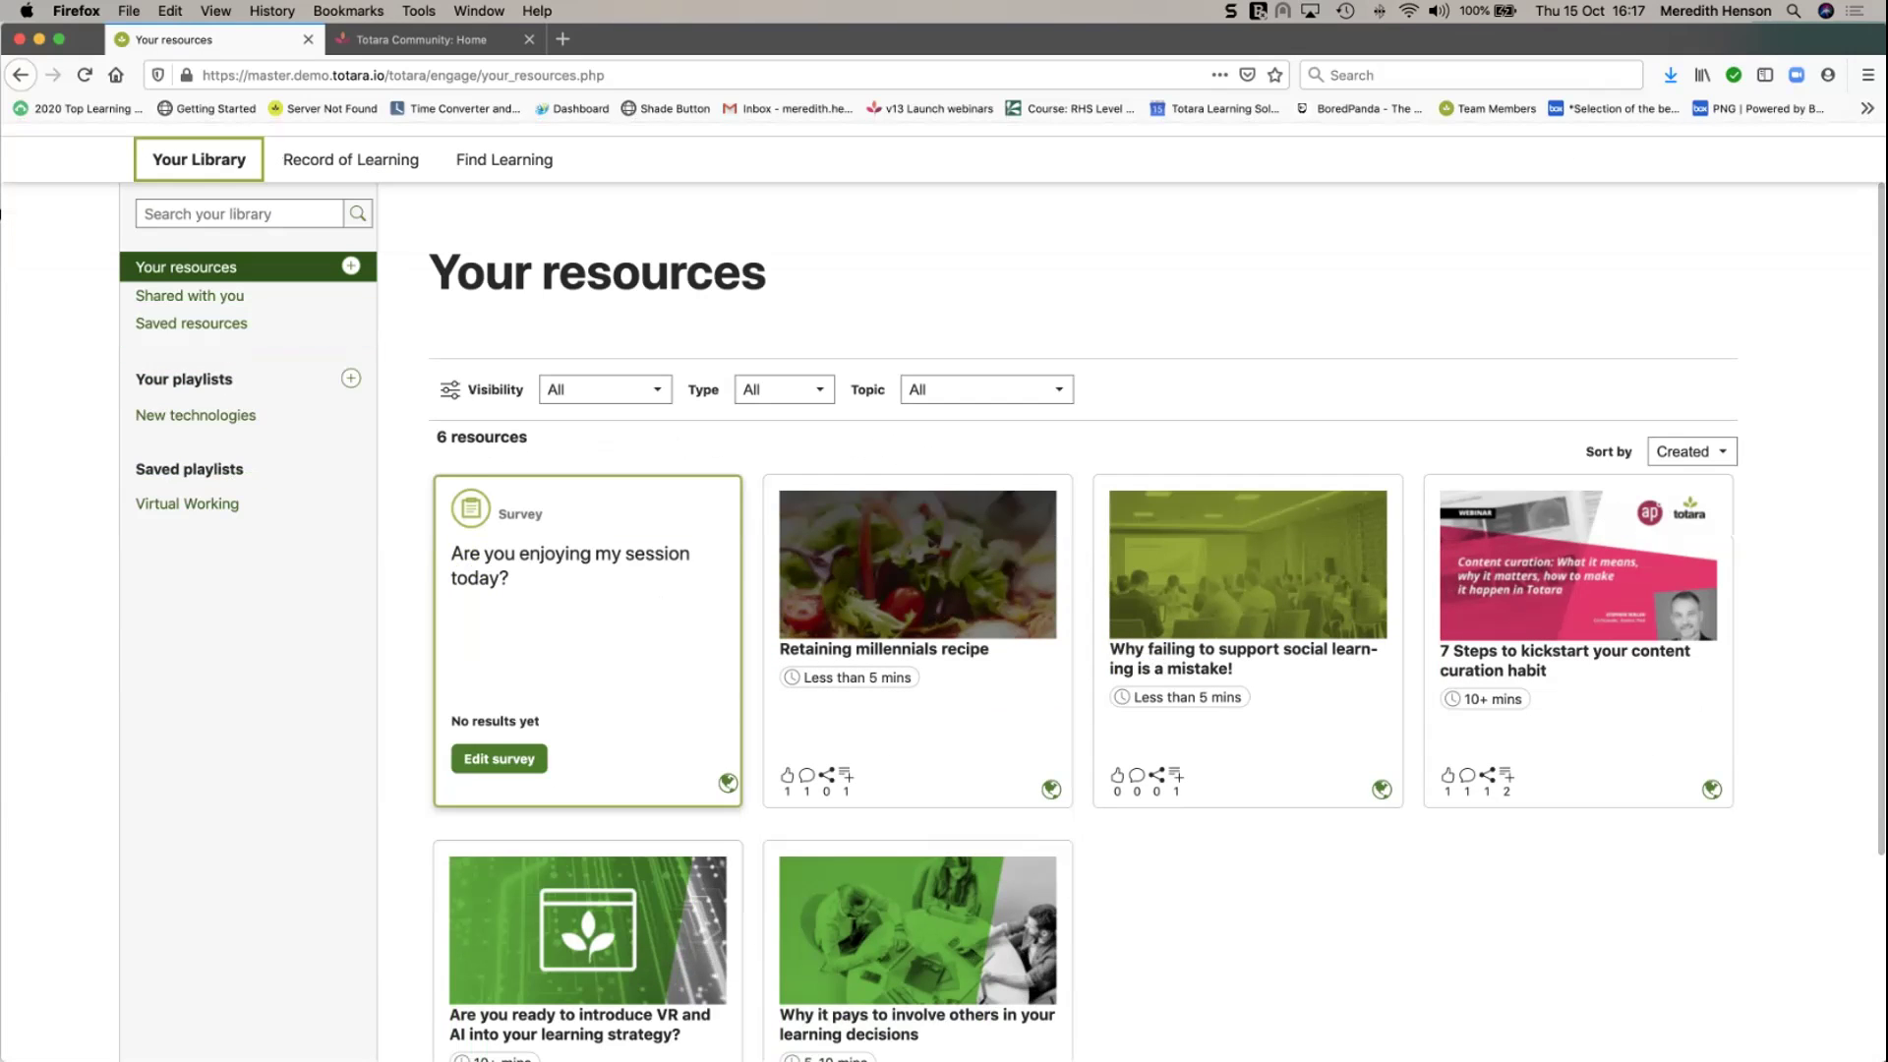
scroll(1, 213, "down", 2)
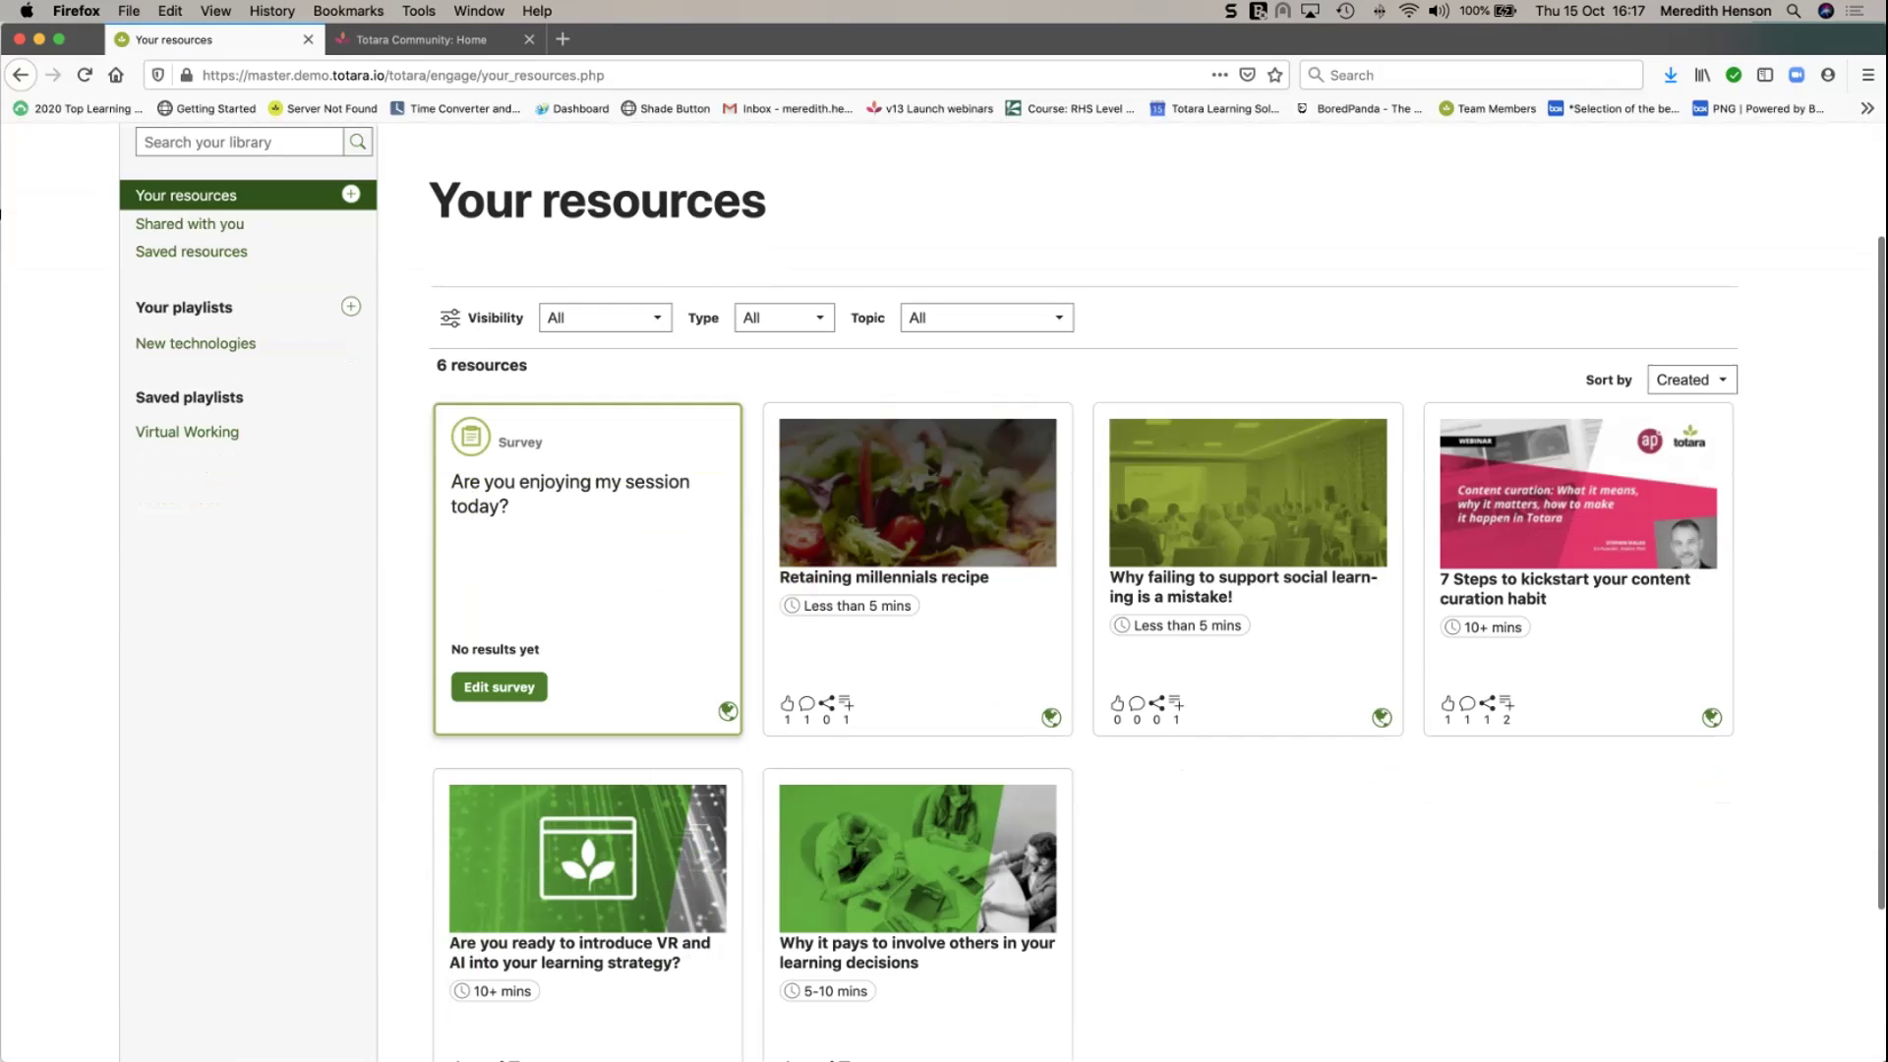
scroll(1, 211, "down", 2)
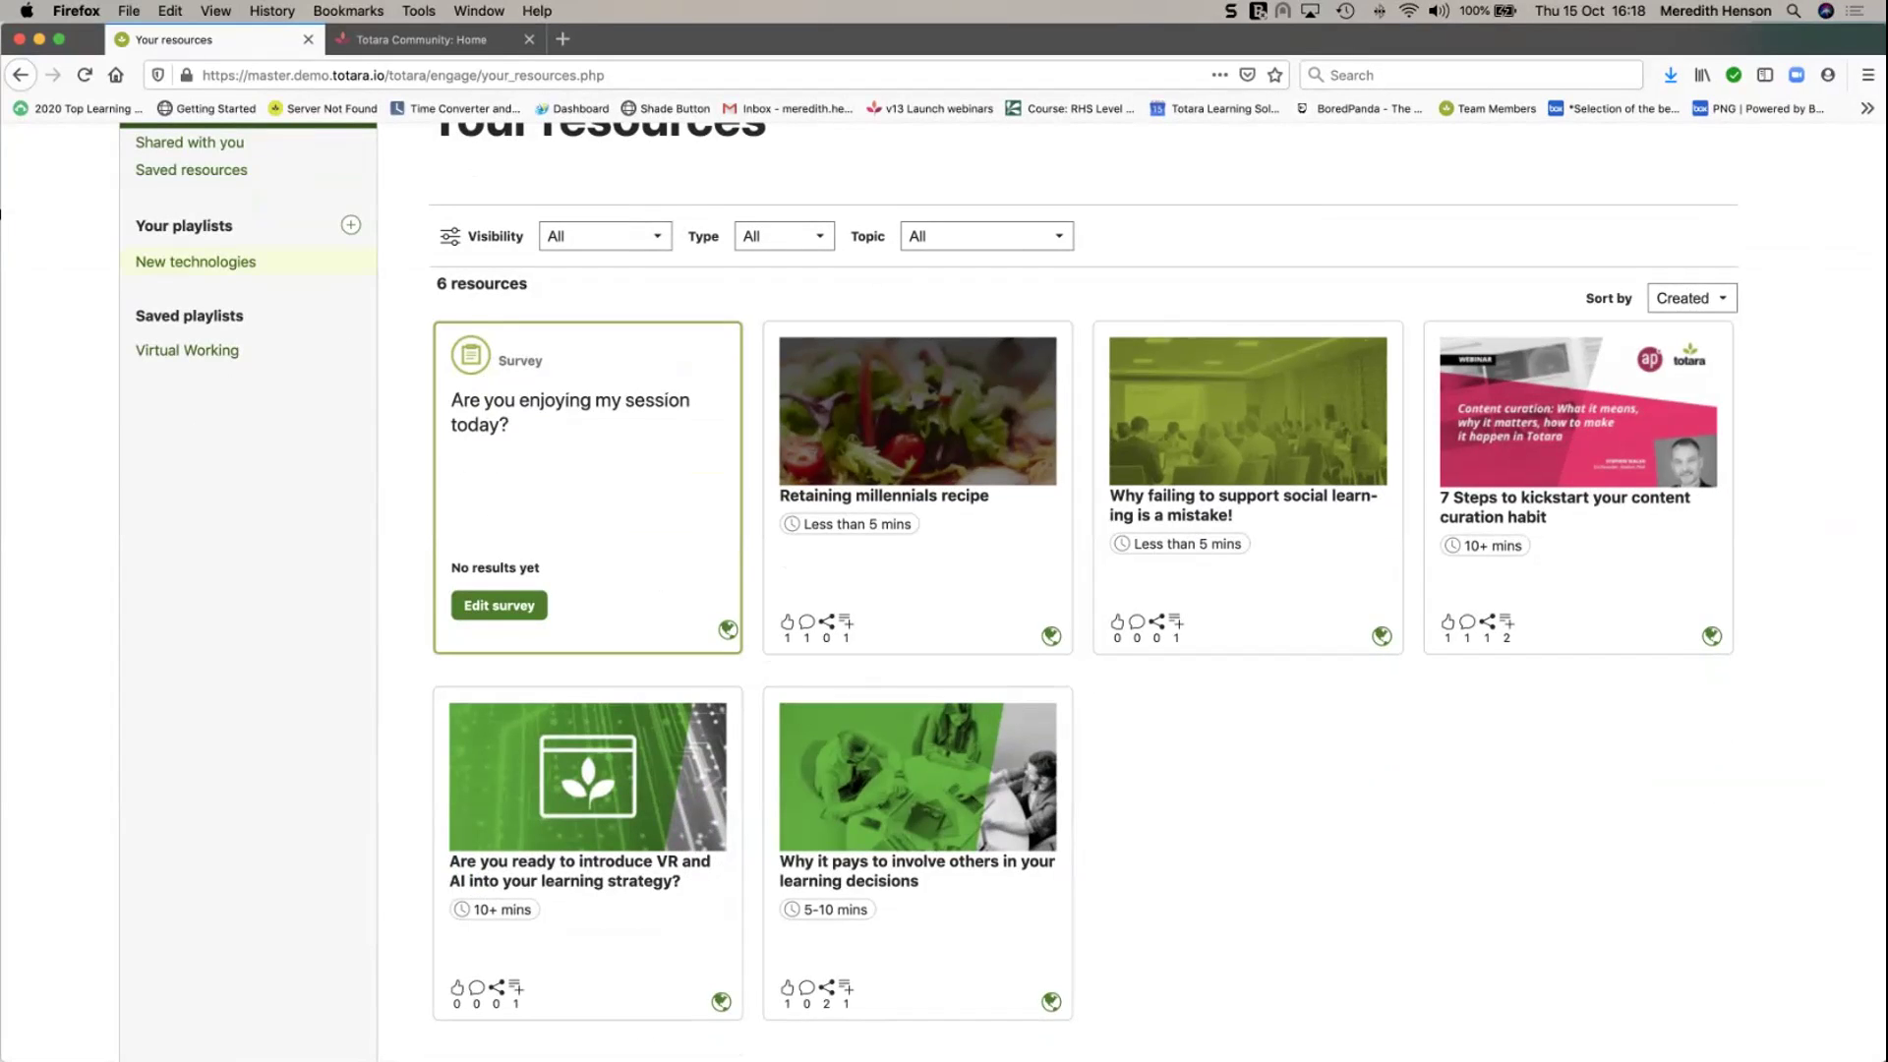
scroll(246, 262, "up", 2)
left_click(351, 206)
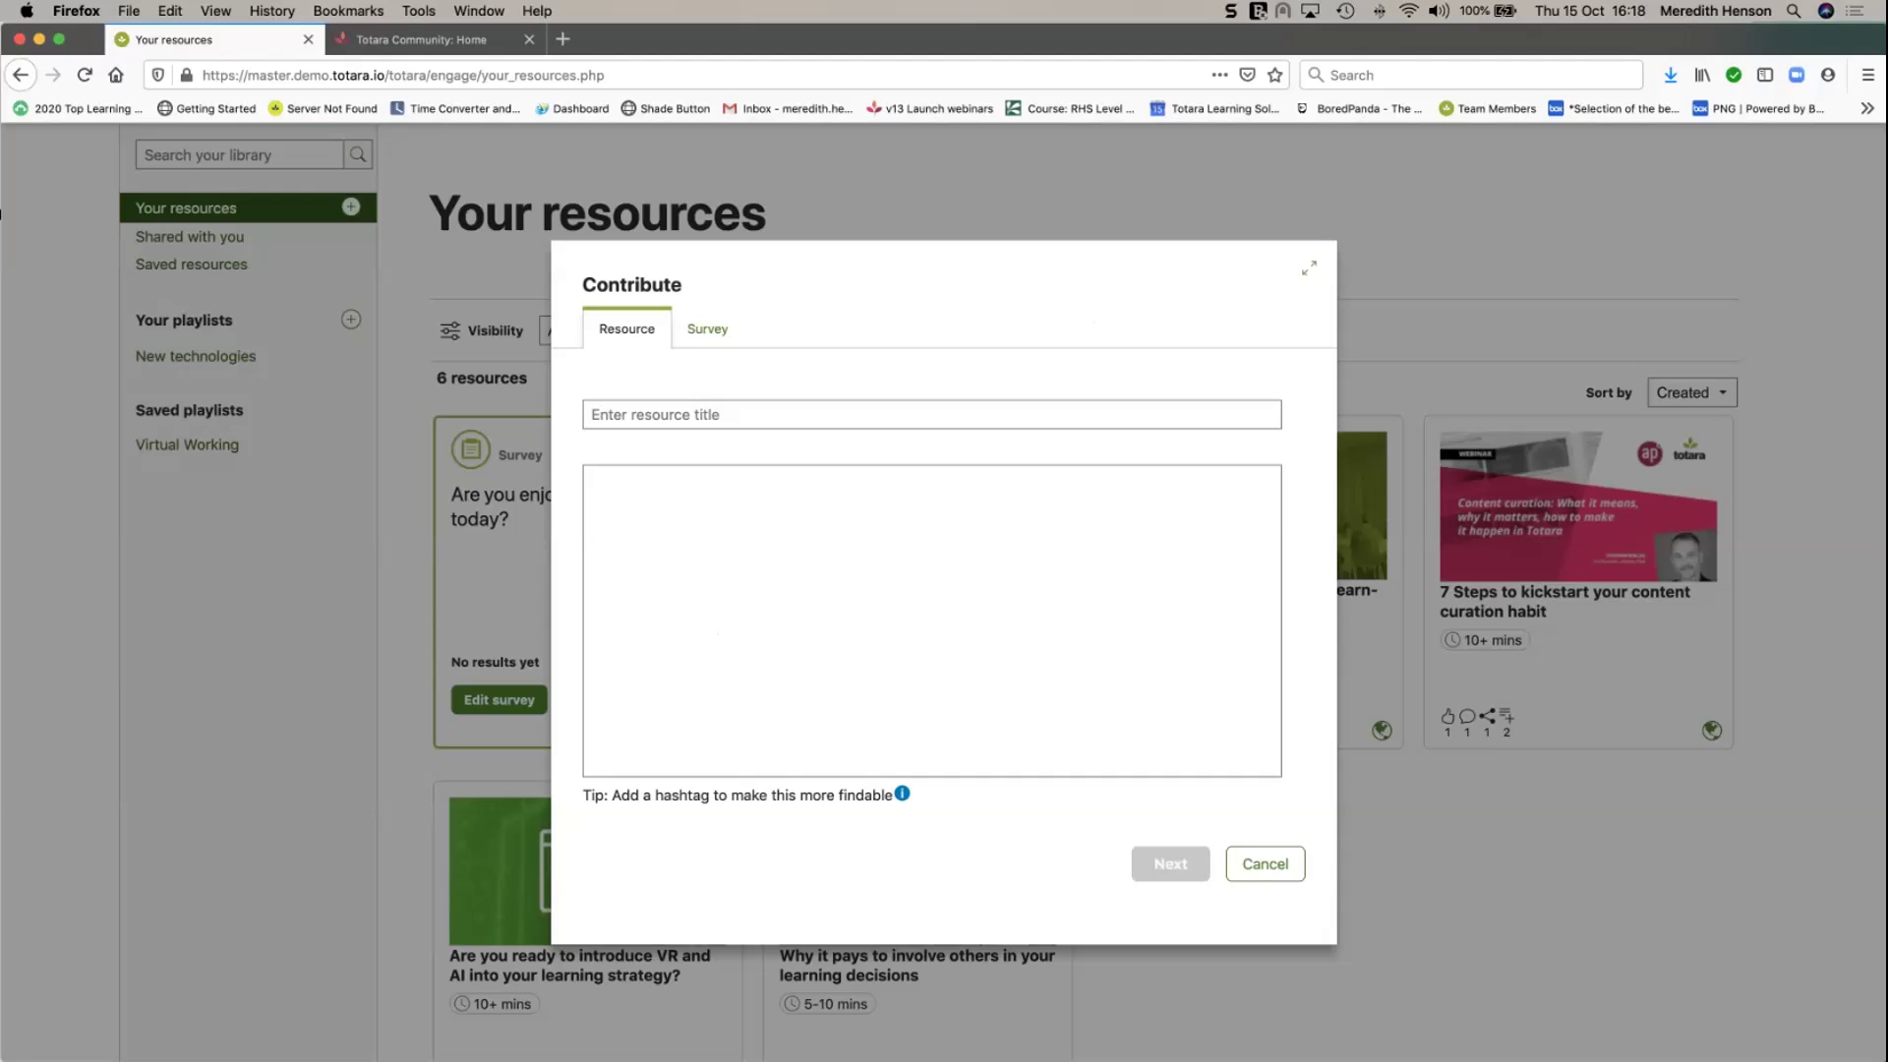
type("a title")
key("Tab")
type("wertyuiop")
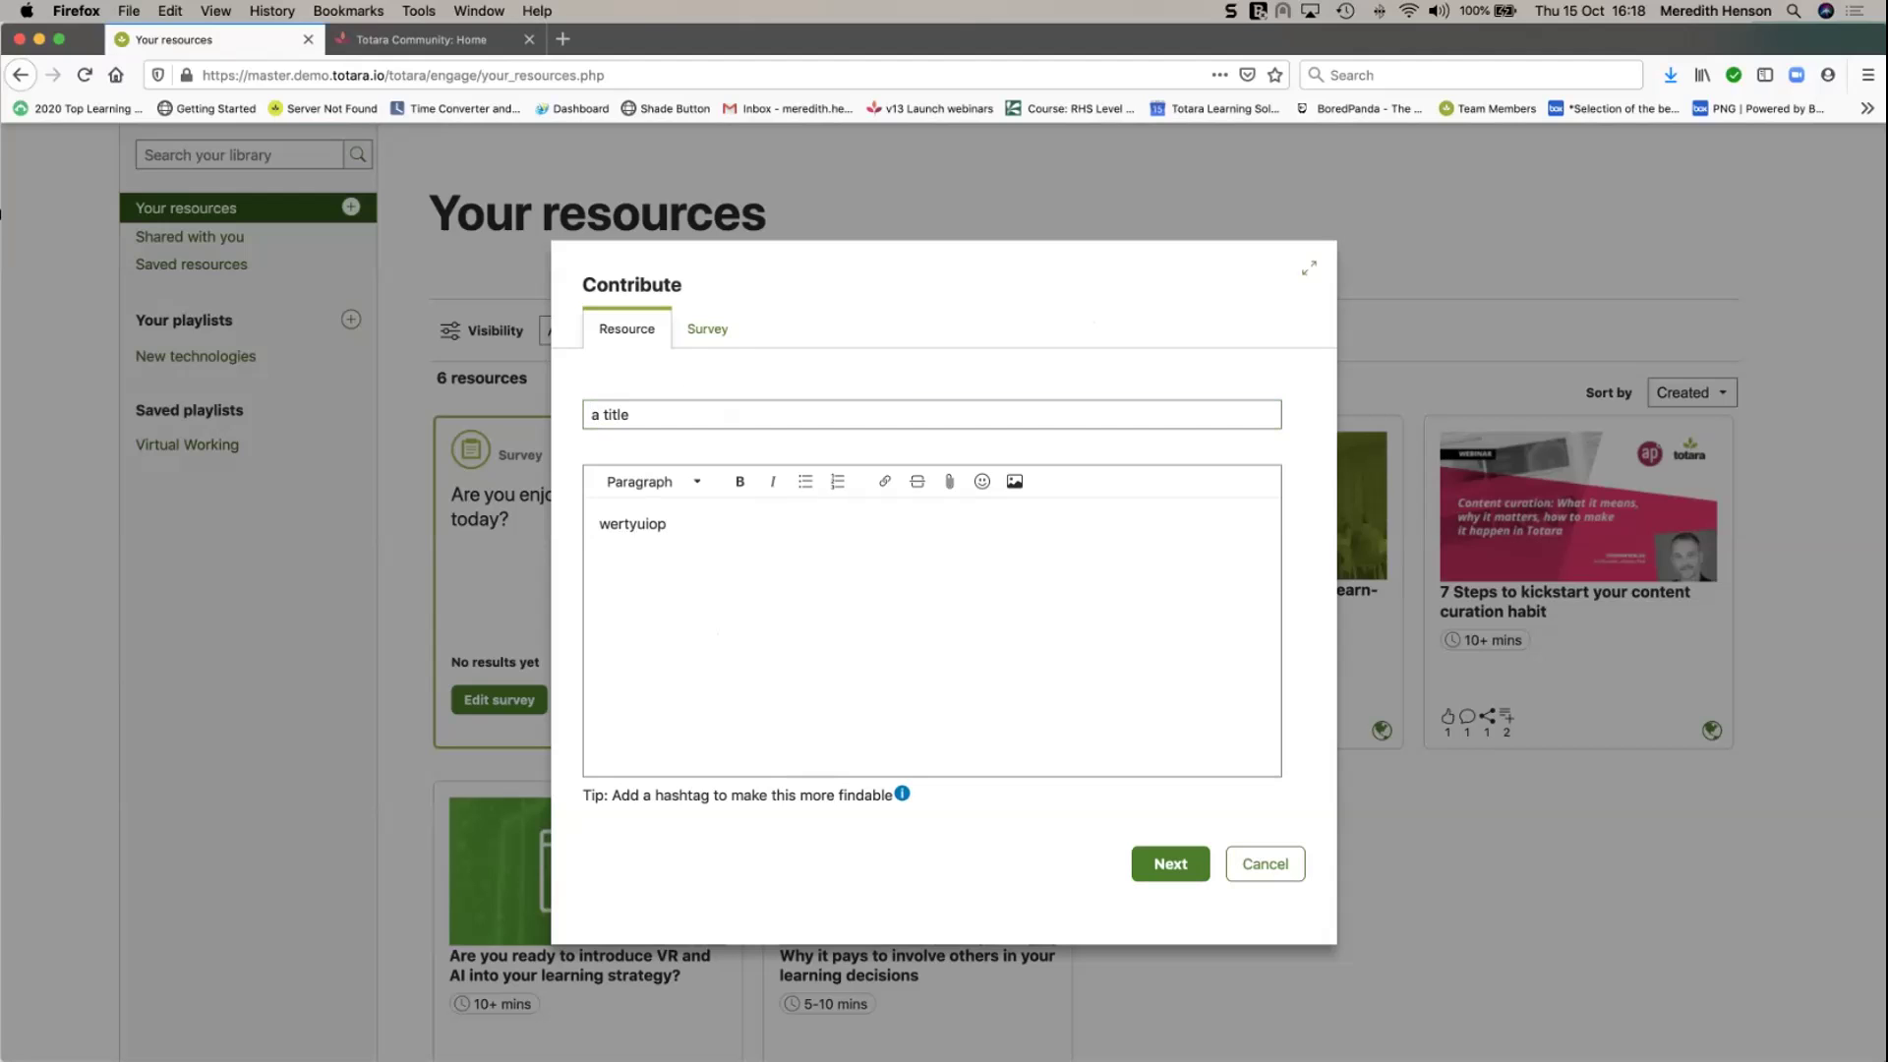
Keep the resource visible to everyone and set its time to read to 5 to 10 mins.
left_click(1171, 864)
left_click(624, 482)
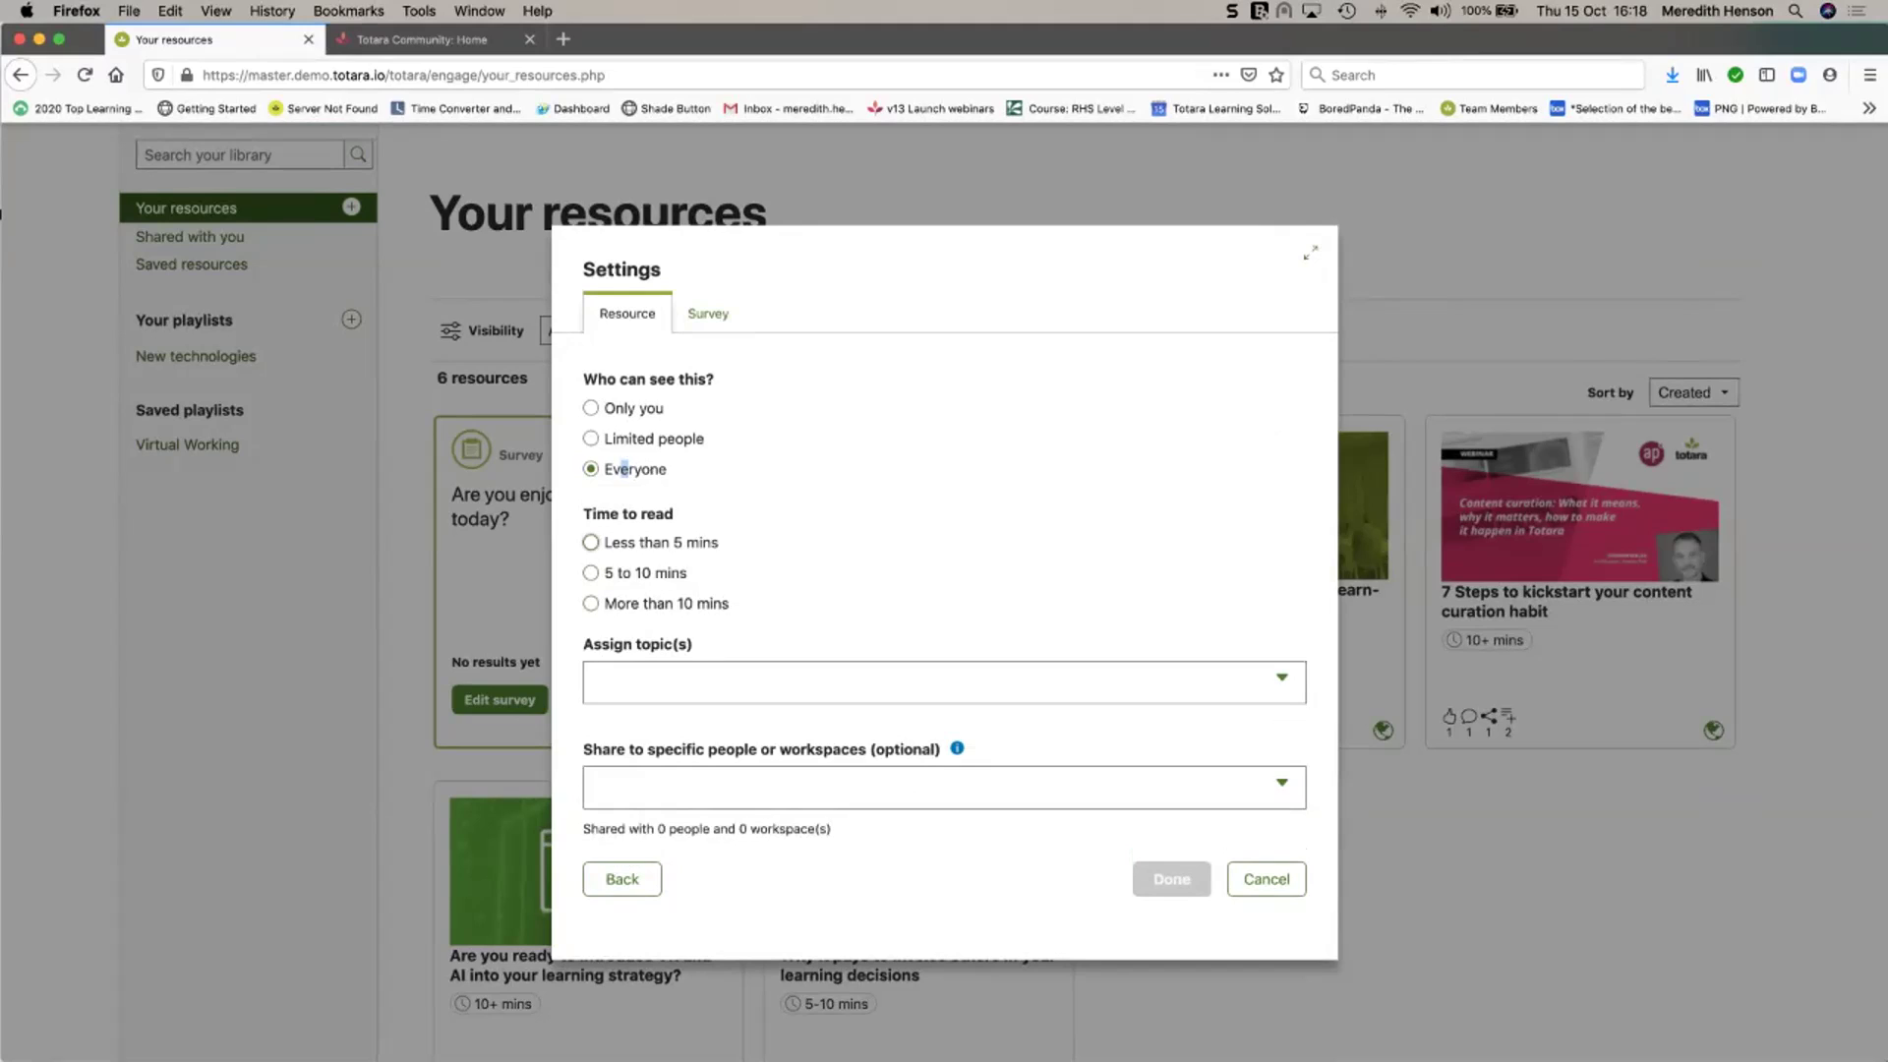
key("space")
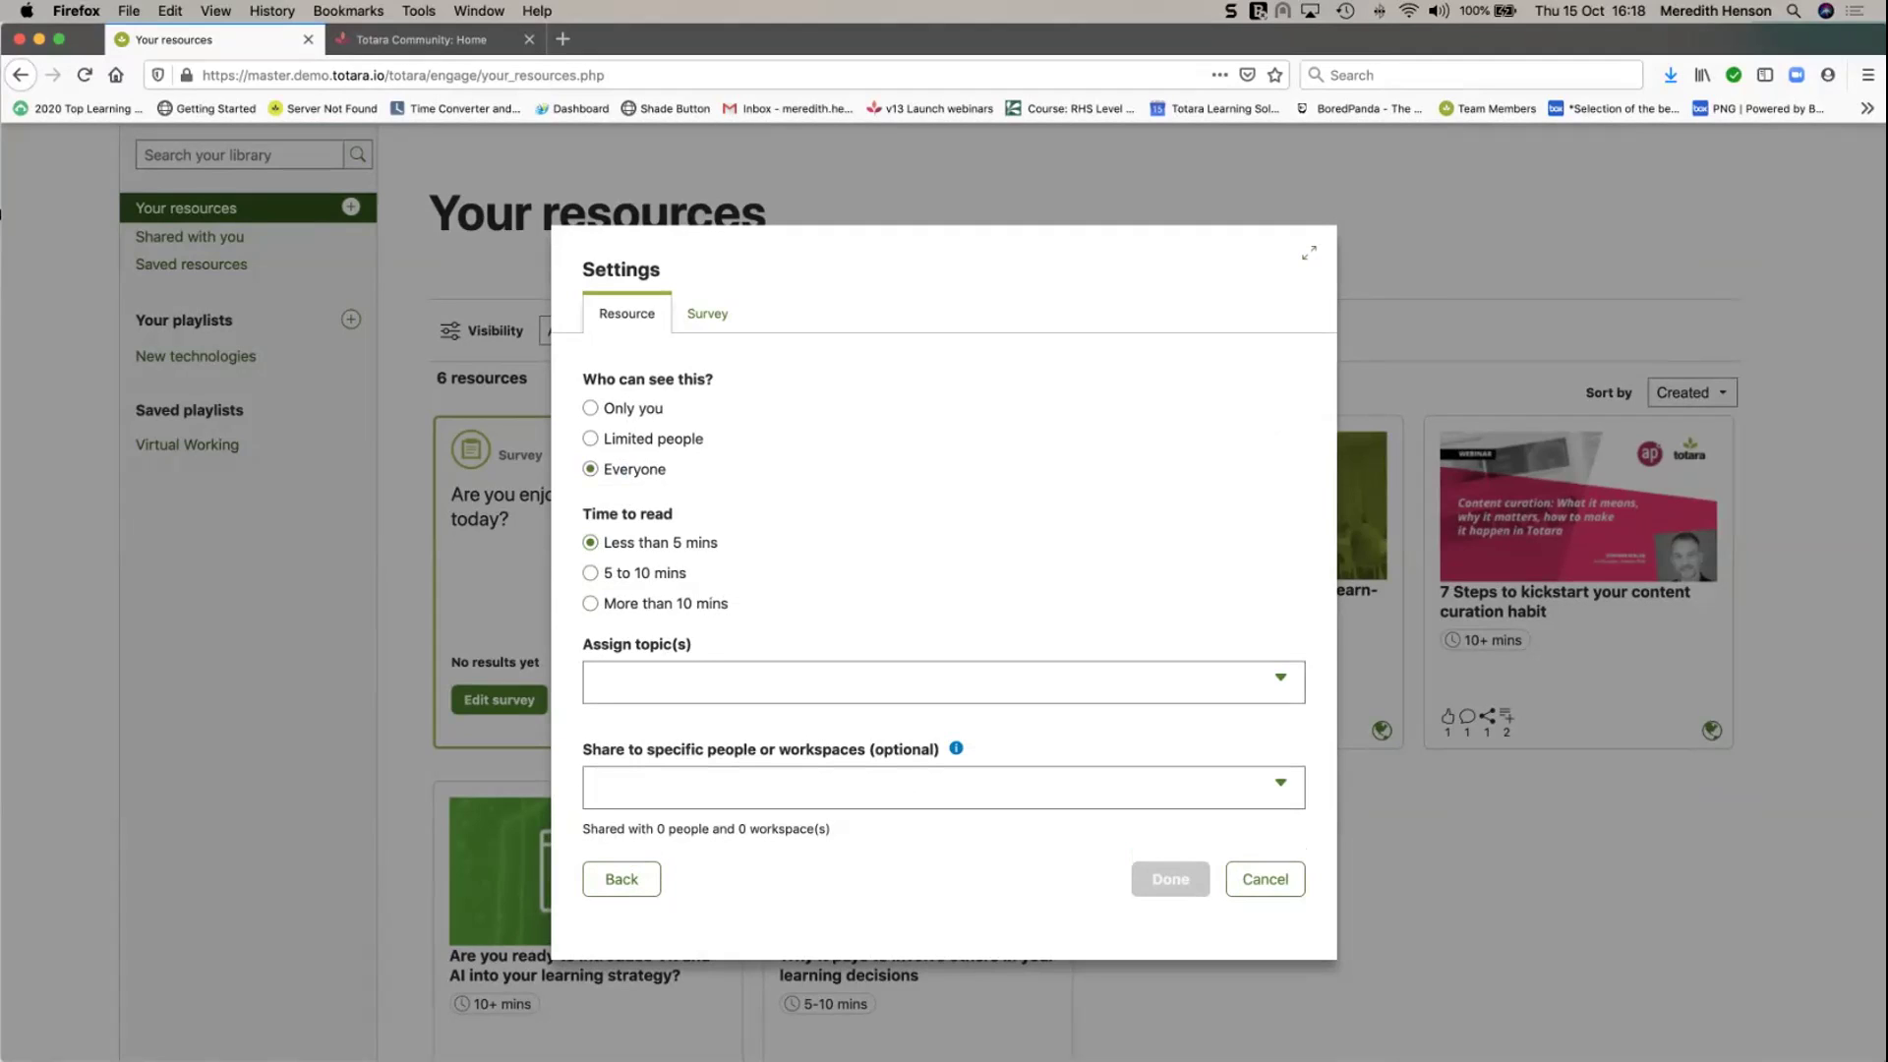
left_click(590, 573)
Assign the topics Project Management, Vocational Skills and Customer Care to the resource and finish creating it.
left_click(689, 683)
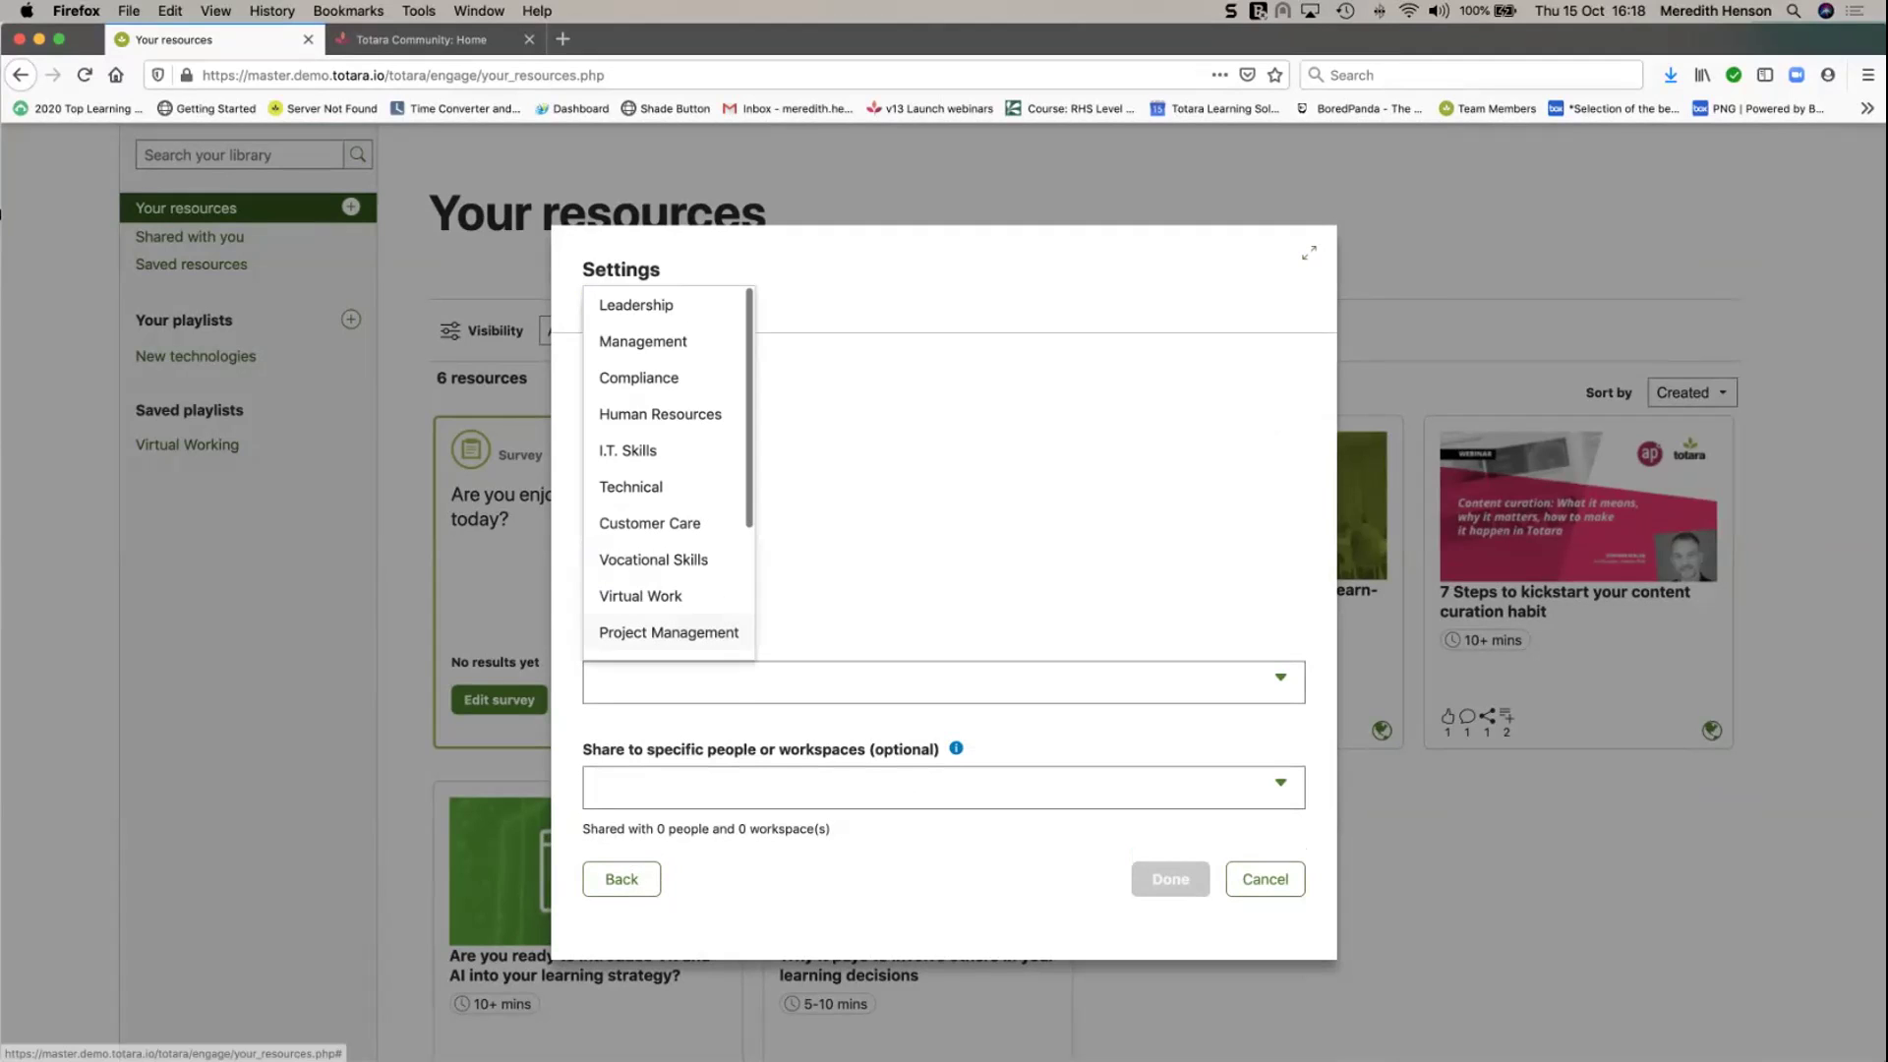
left_click(634, 632)
left_click(654, 560)
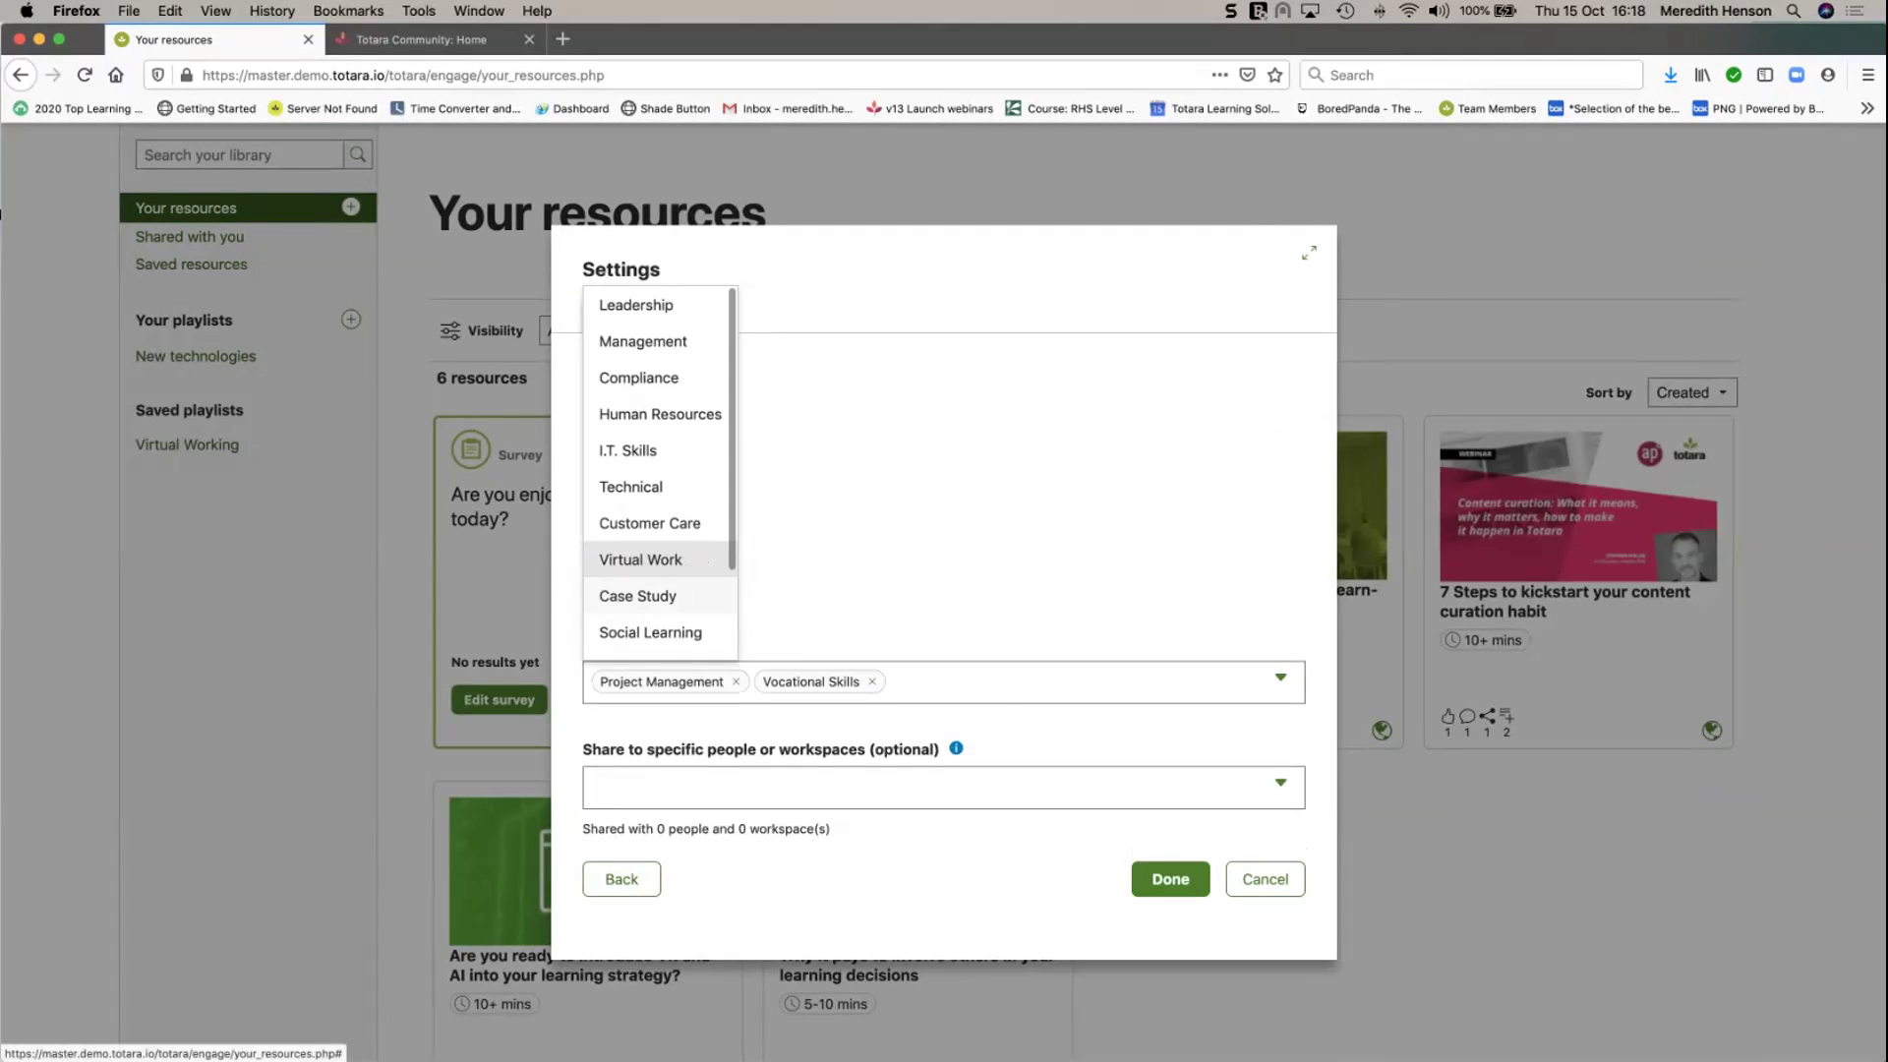
left_click(650, 524)
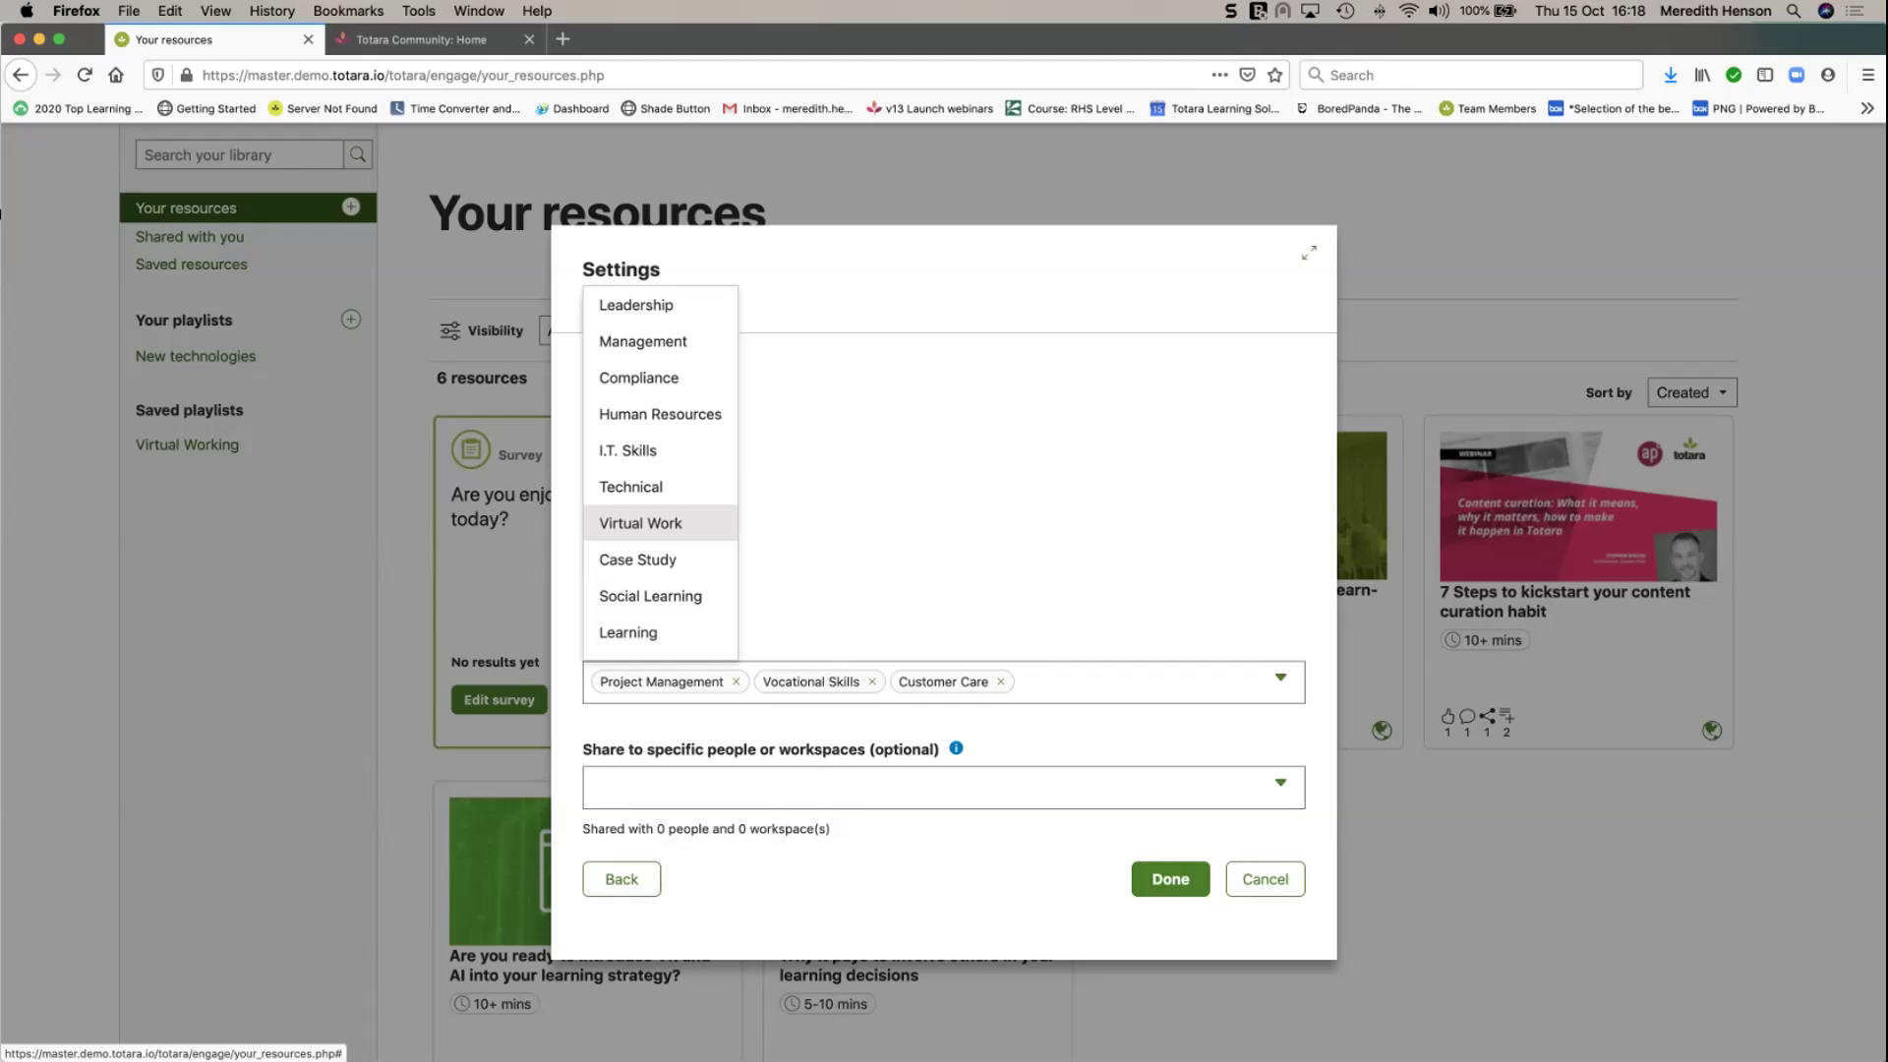
left_click(1171, 878)
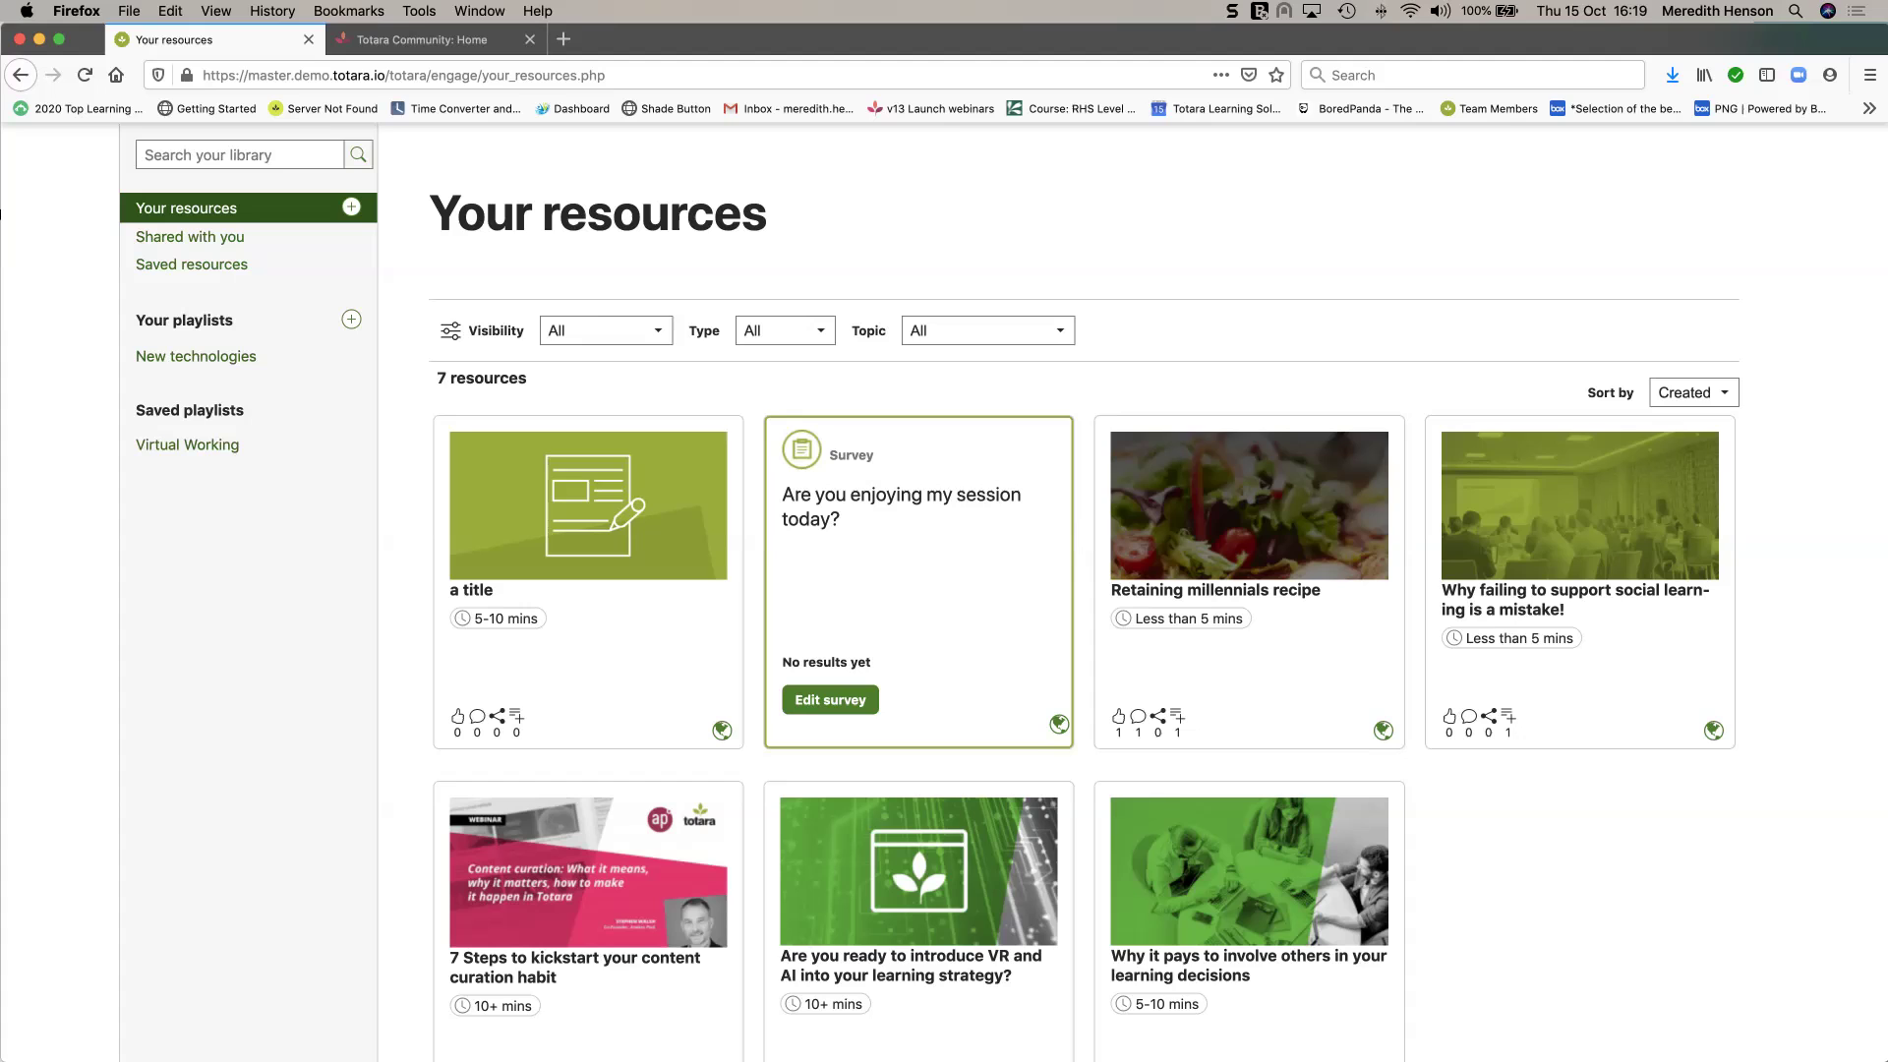
Open the New technologies playlist and bring up the selection of existing resources to add to it.
left_click(196, 356)
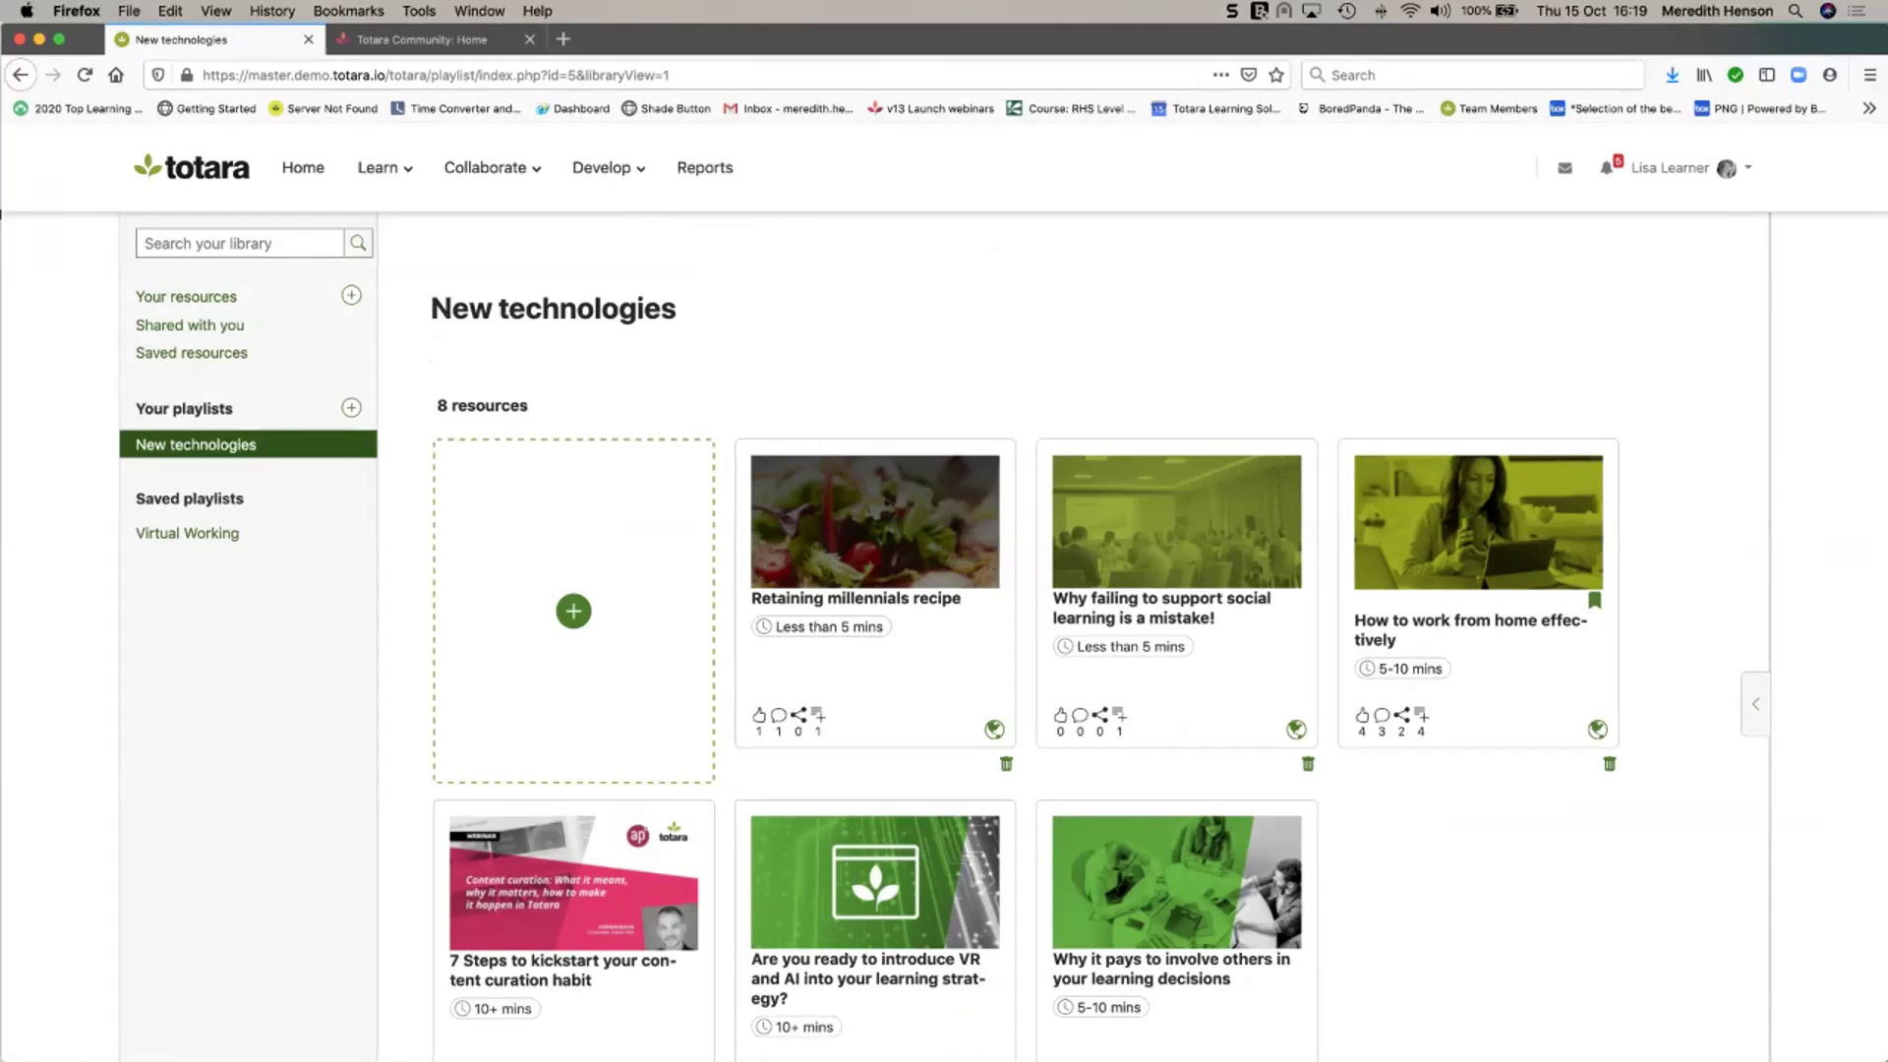
scroll(749, 351, "down", 2)
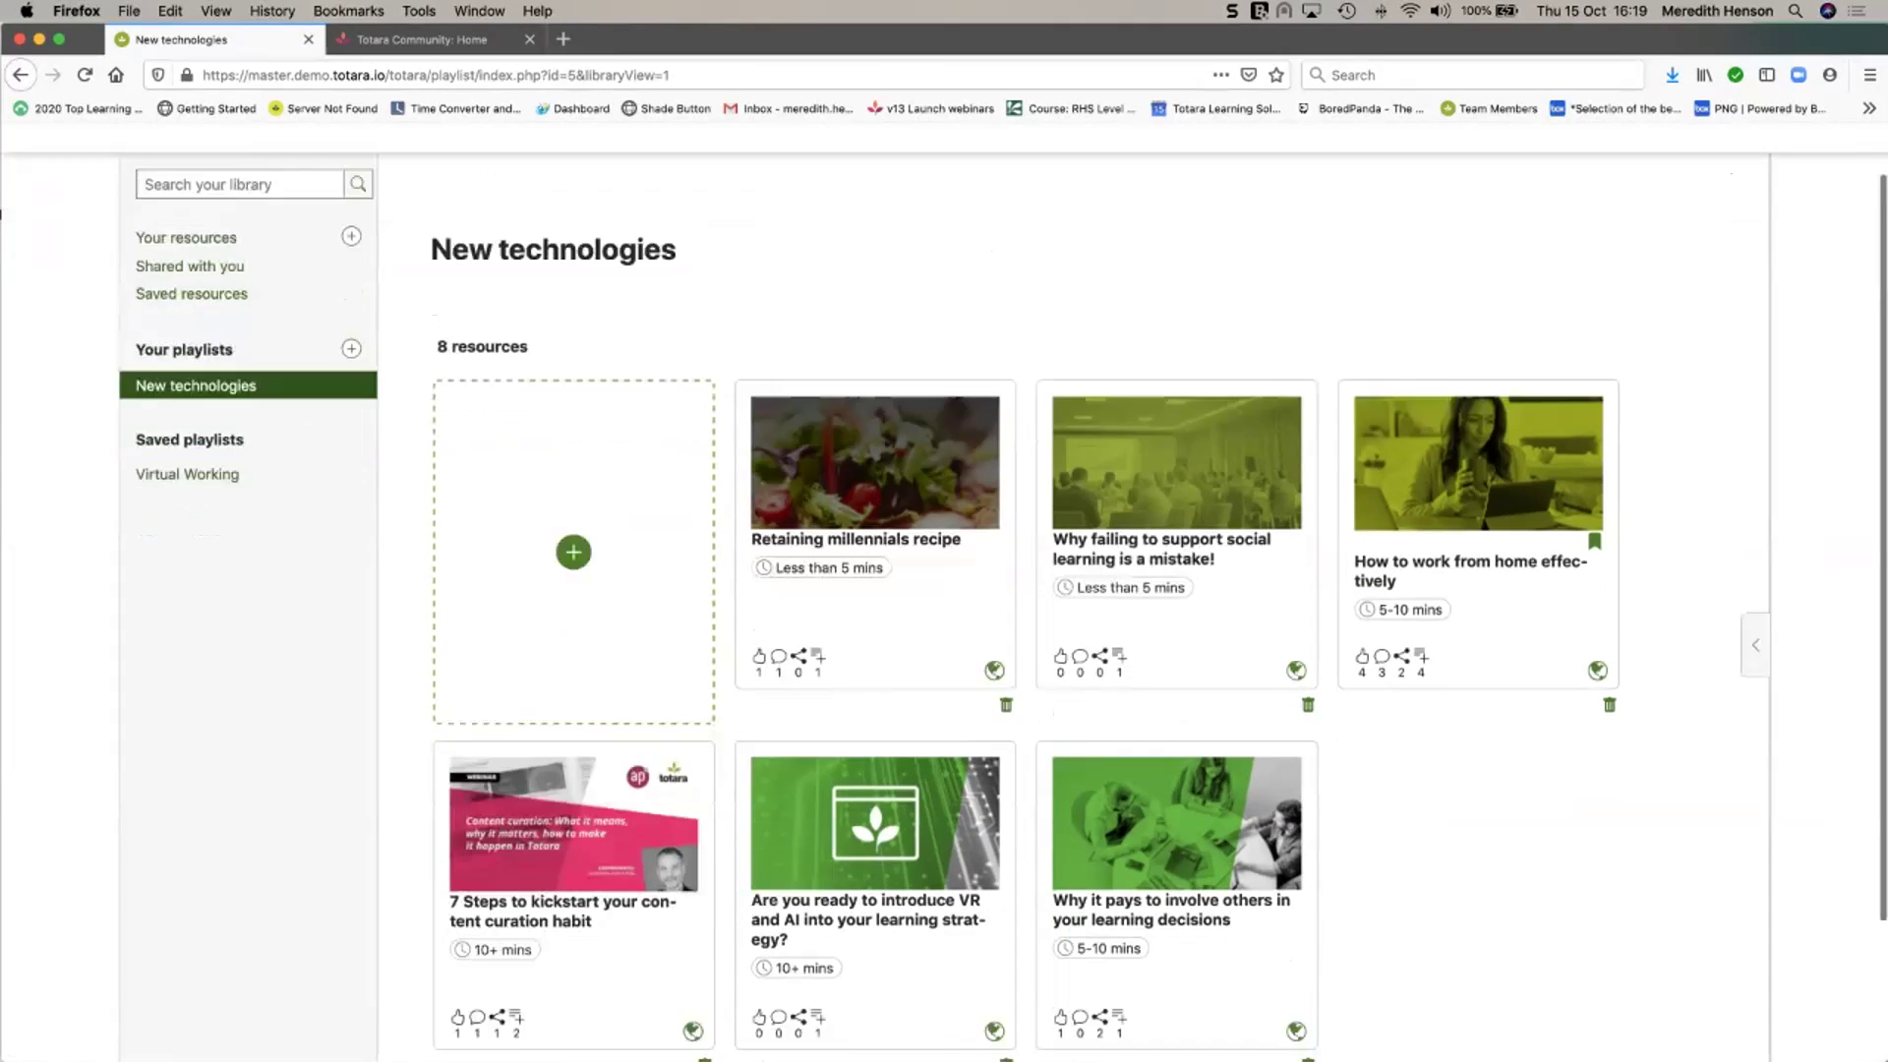
scroll(750, 351, "down", 2)
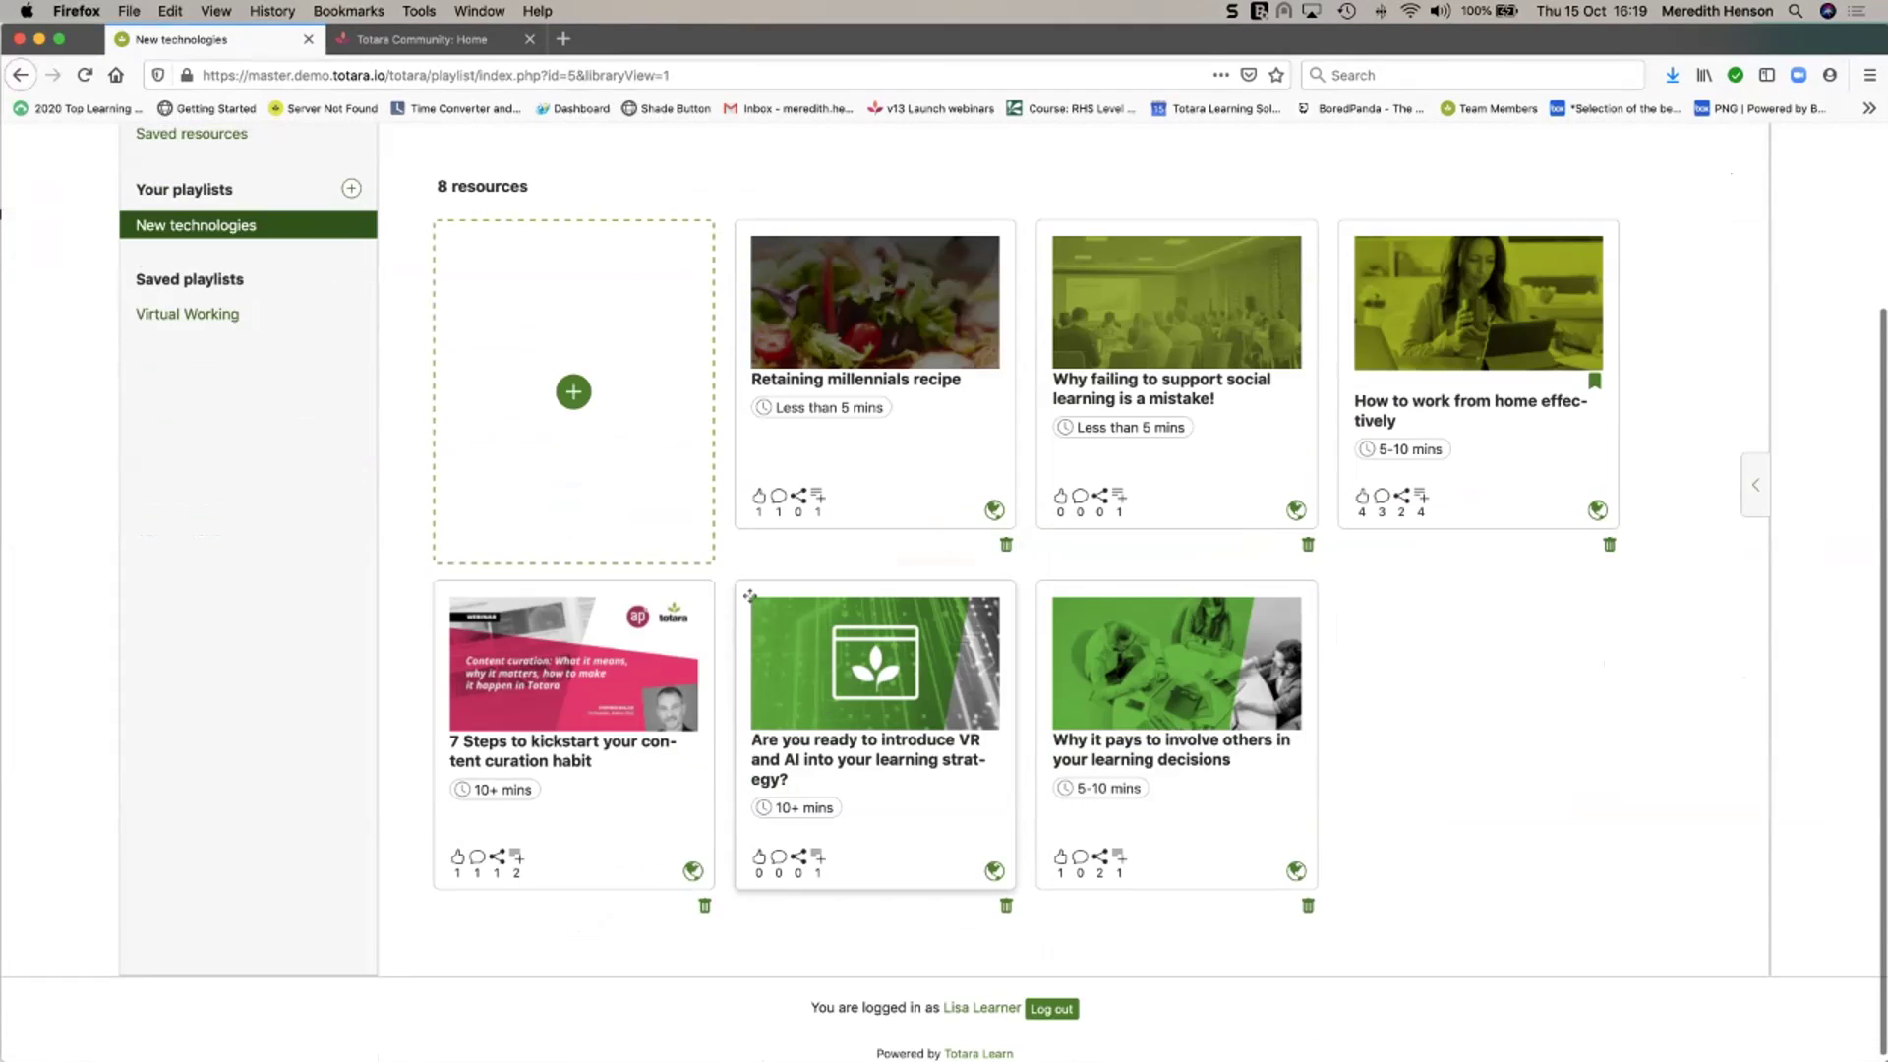
scroll(749, 589, "up", 2)
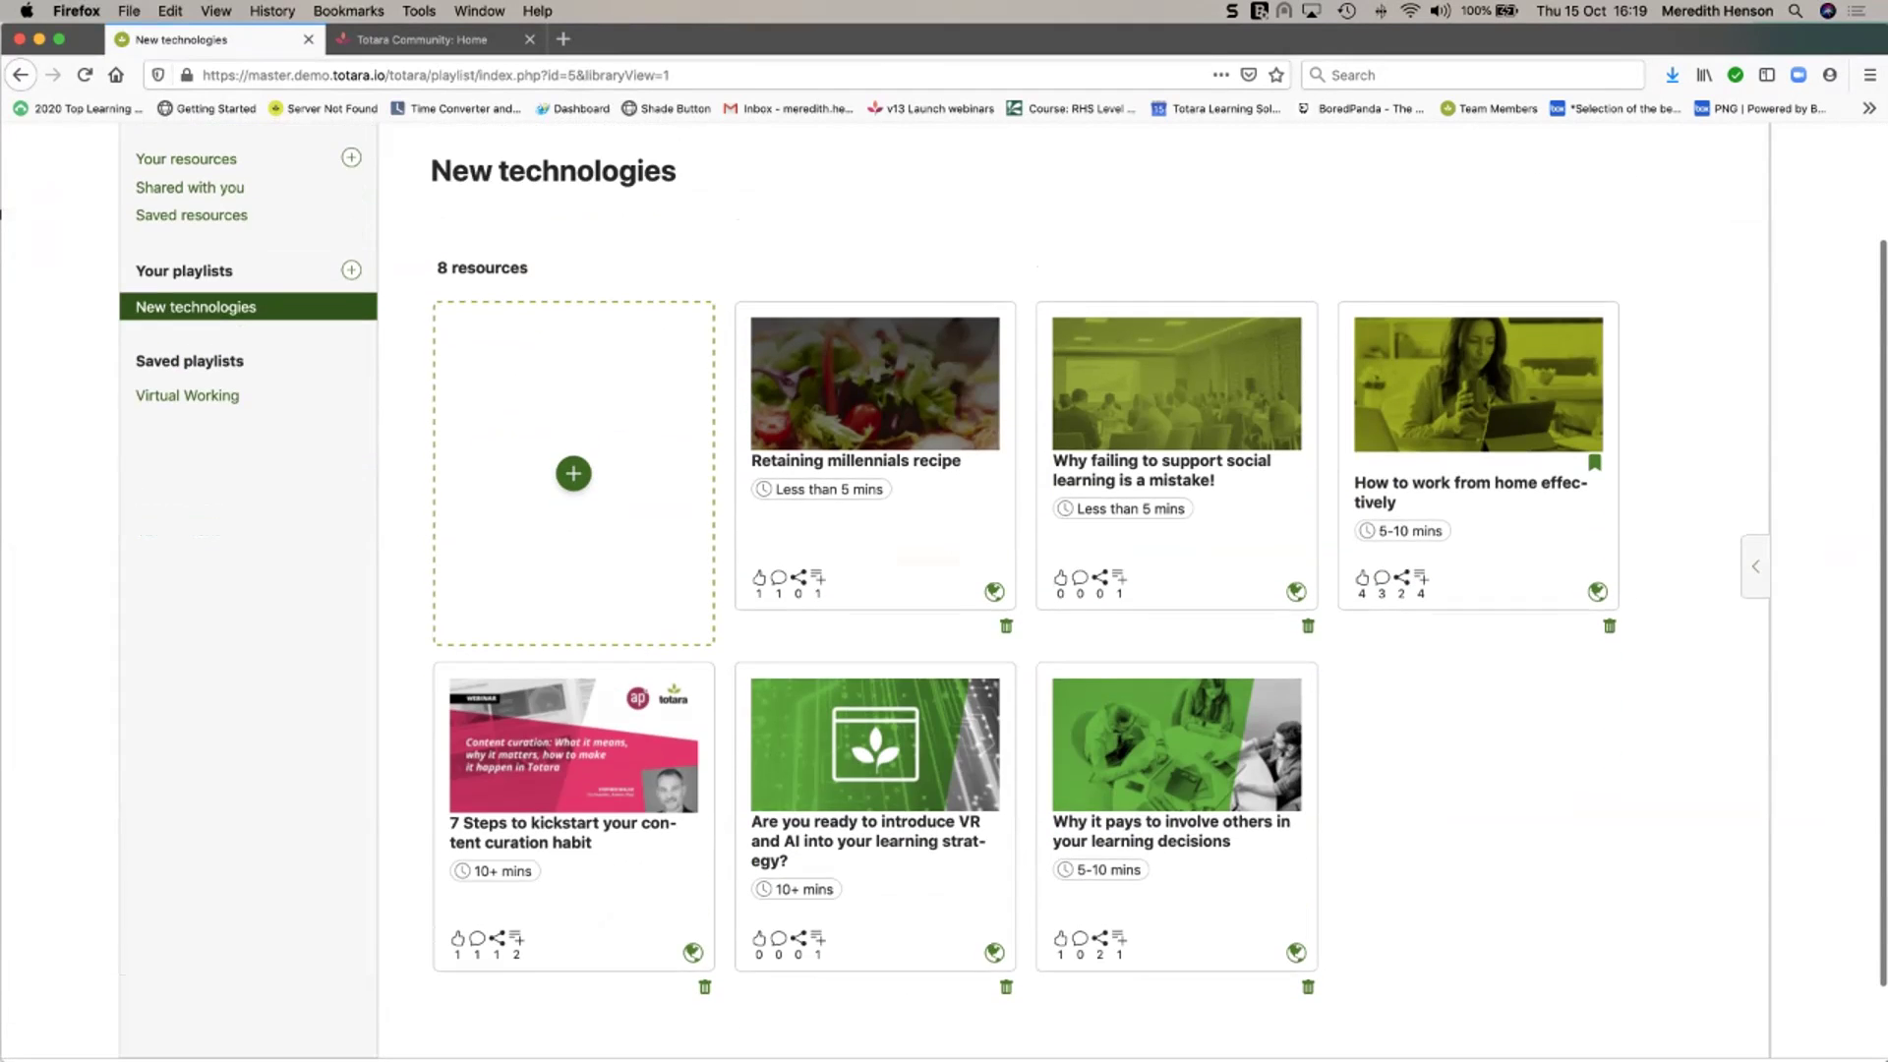
left_click(574, 478)
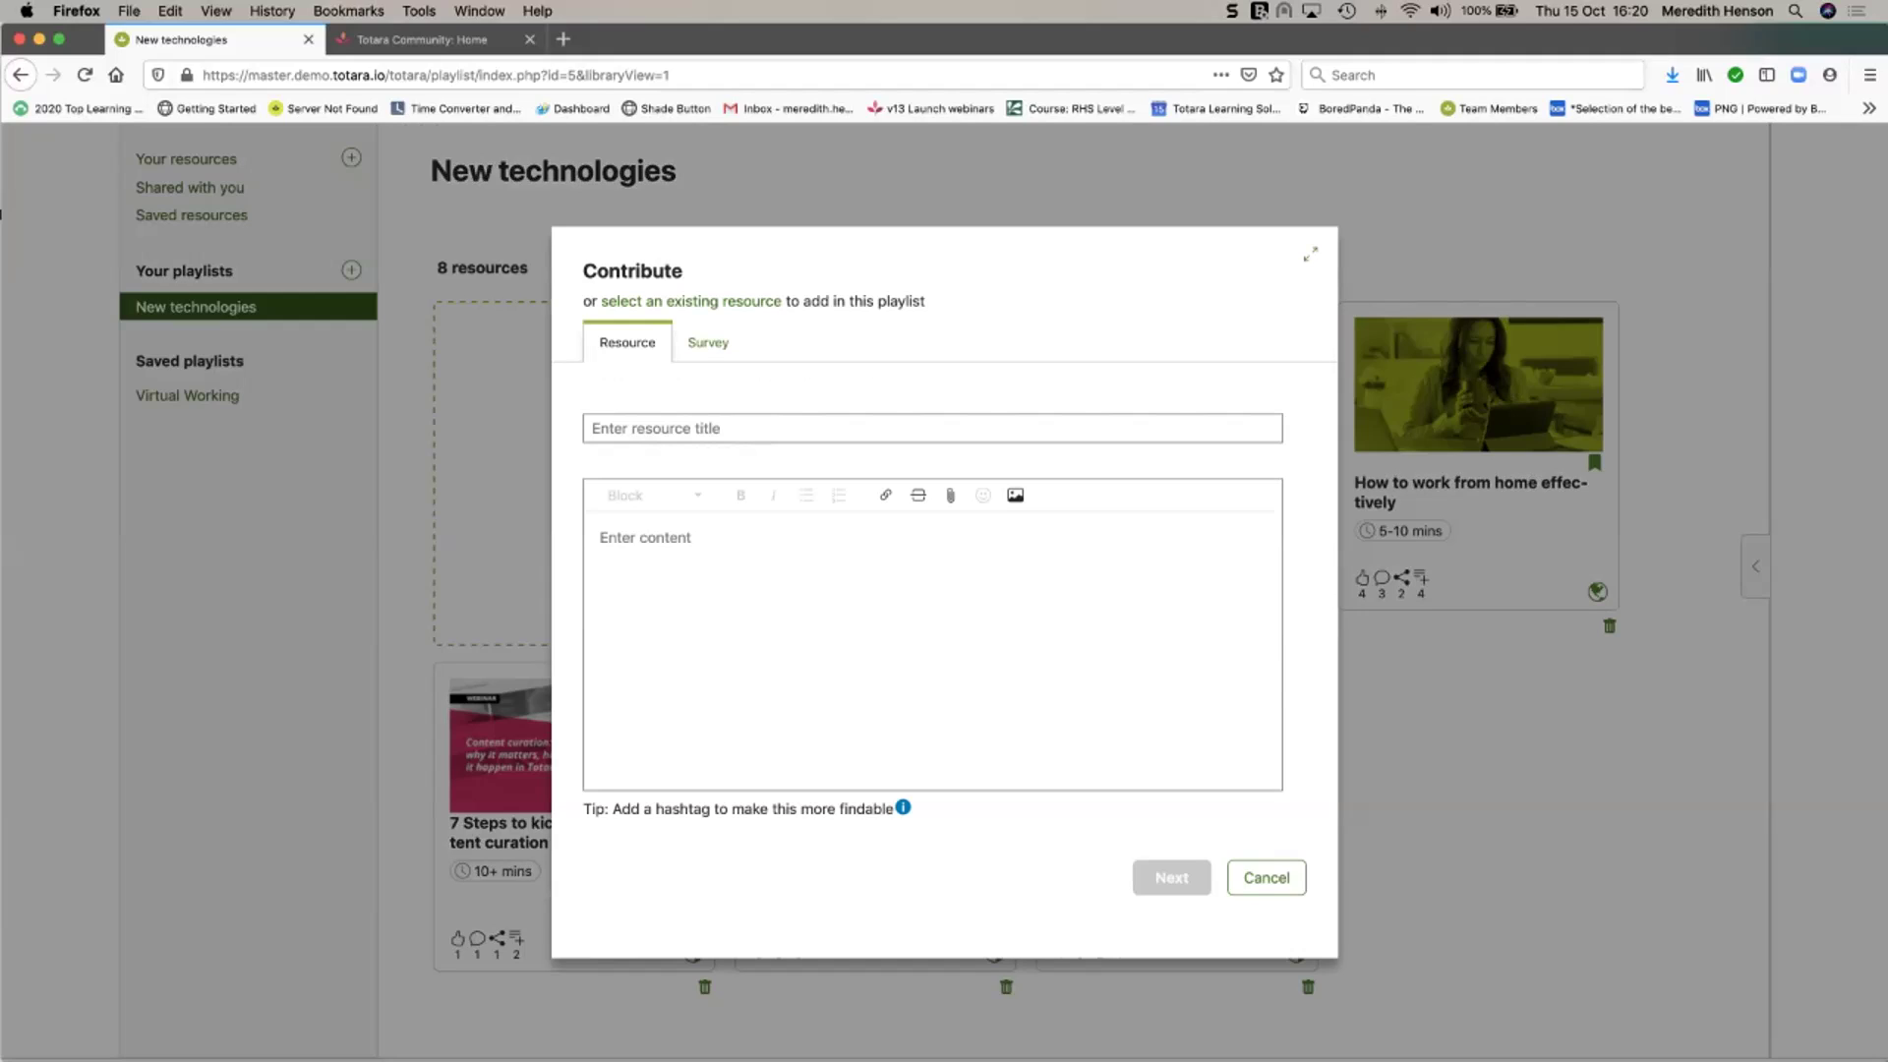
left_click(690, 301)
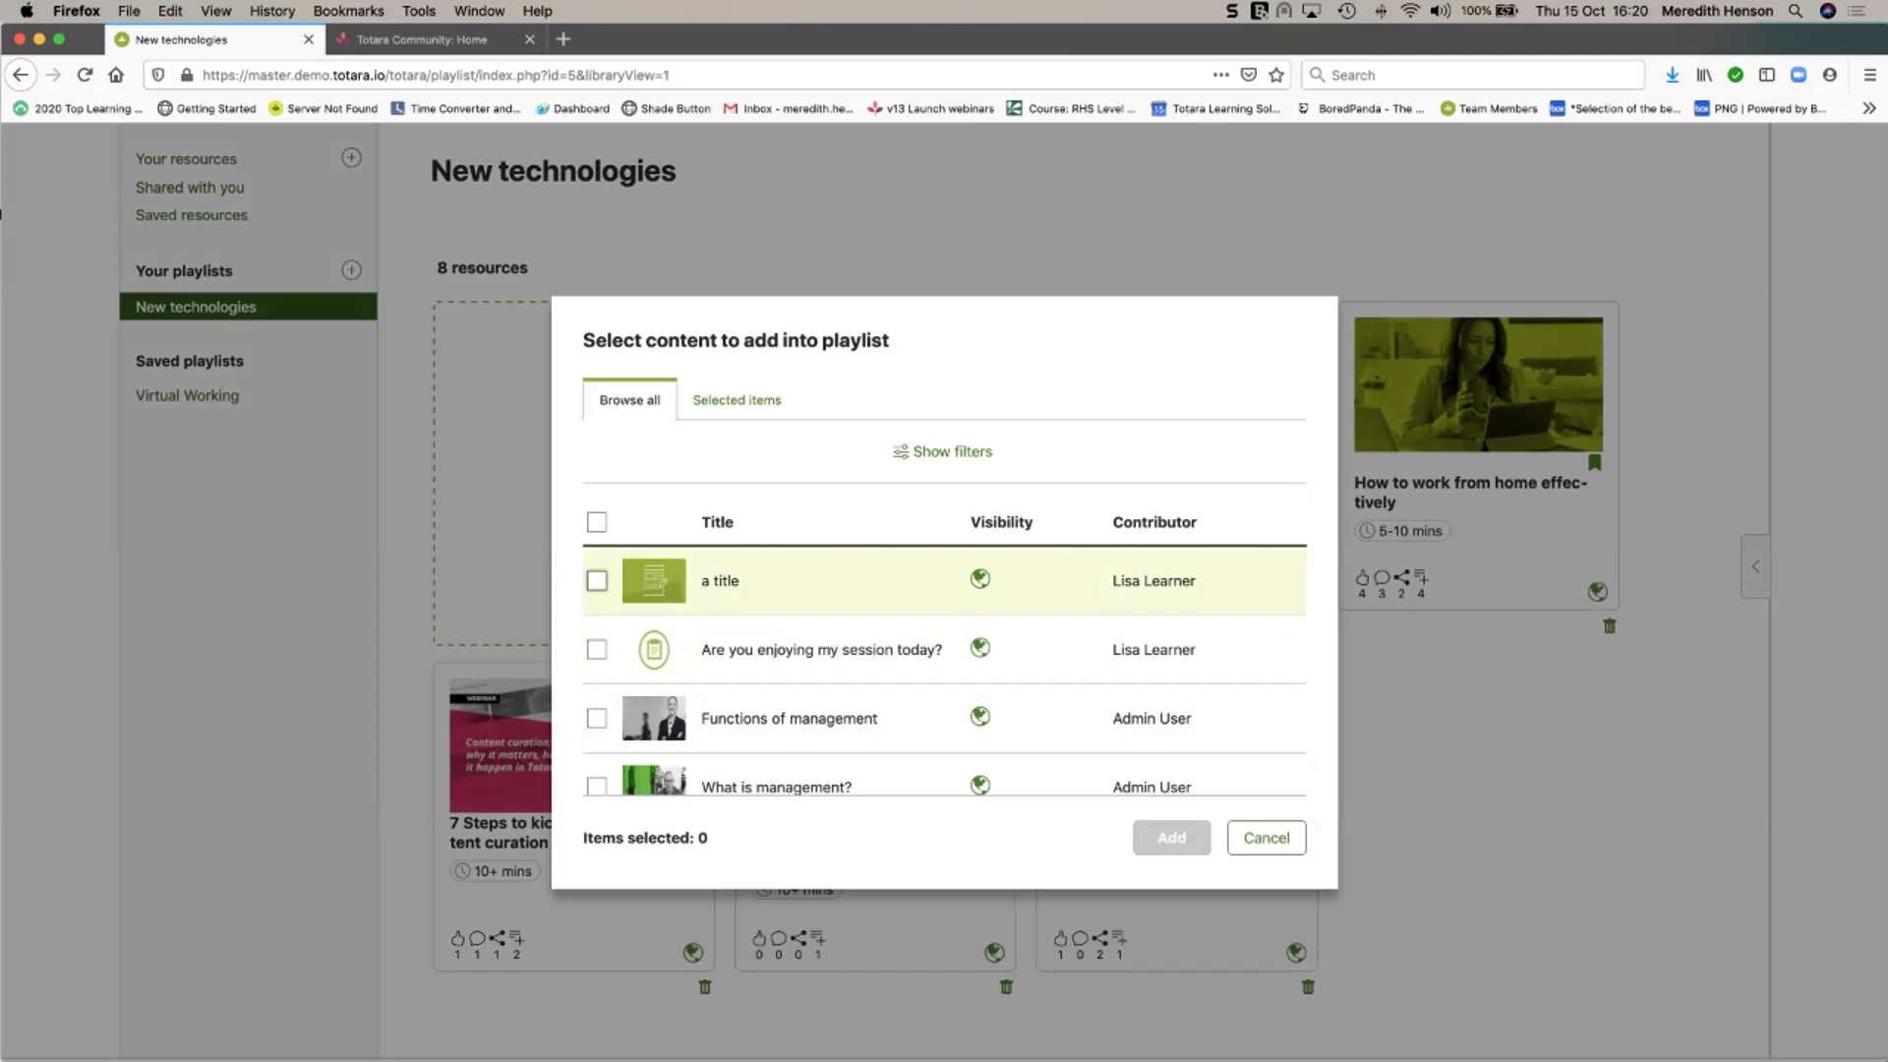
Add the existing items "a title", "Are you enjoying my session today?" and "Functions of management" to the playlist.
left_click(597, 581)
left_click(597, 650)
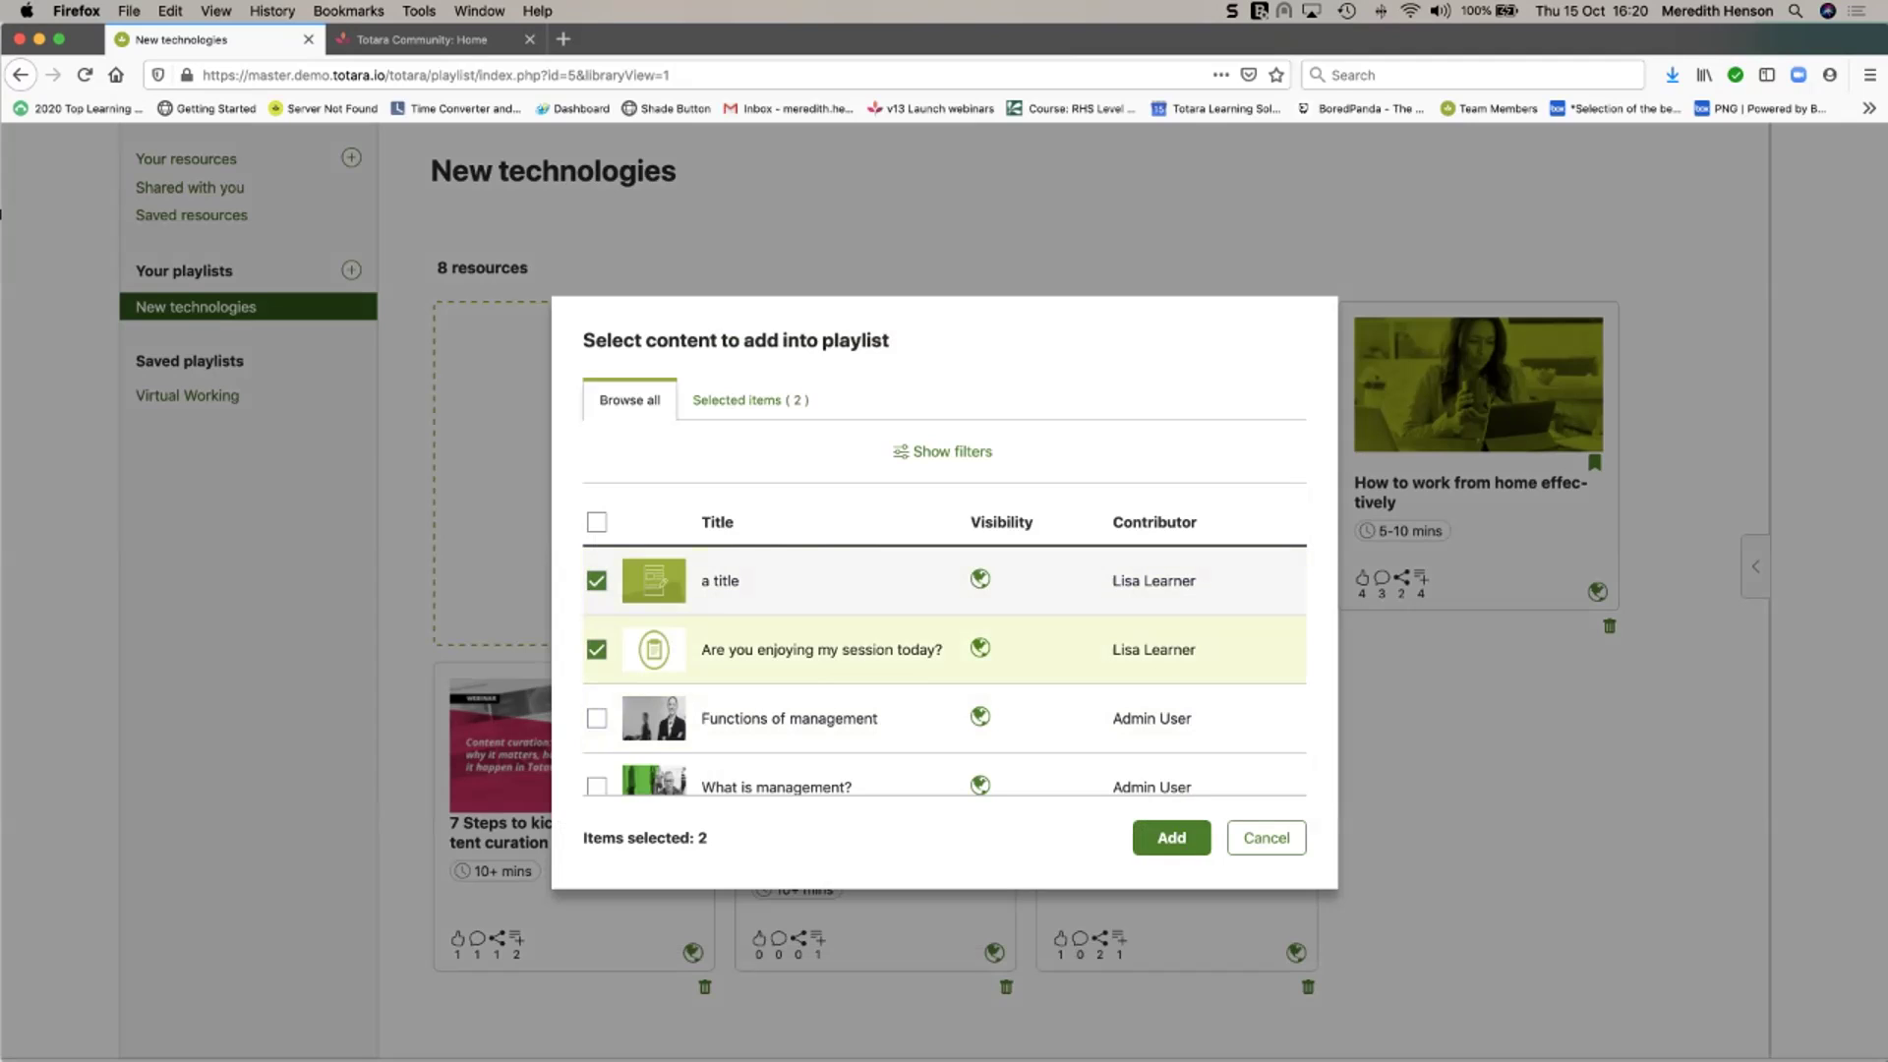
scroll(944, 654, "down", 1)
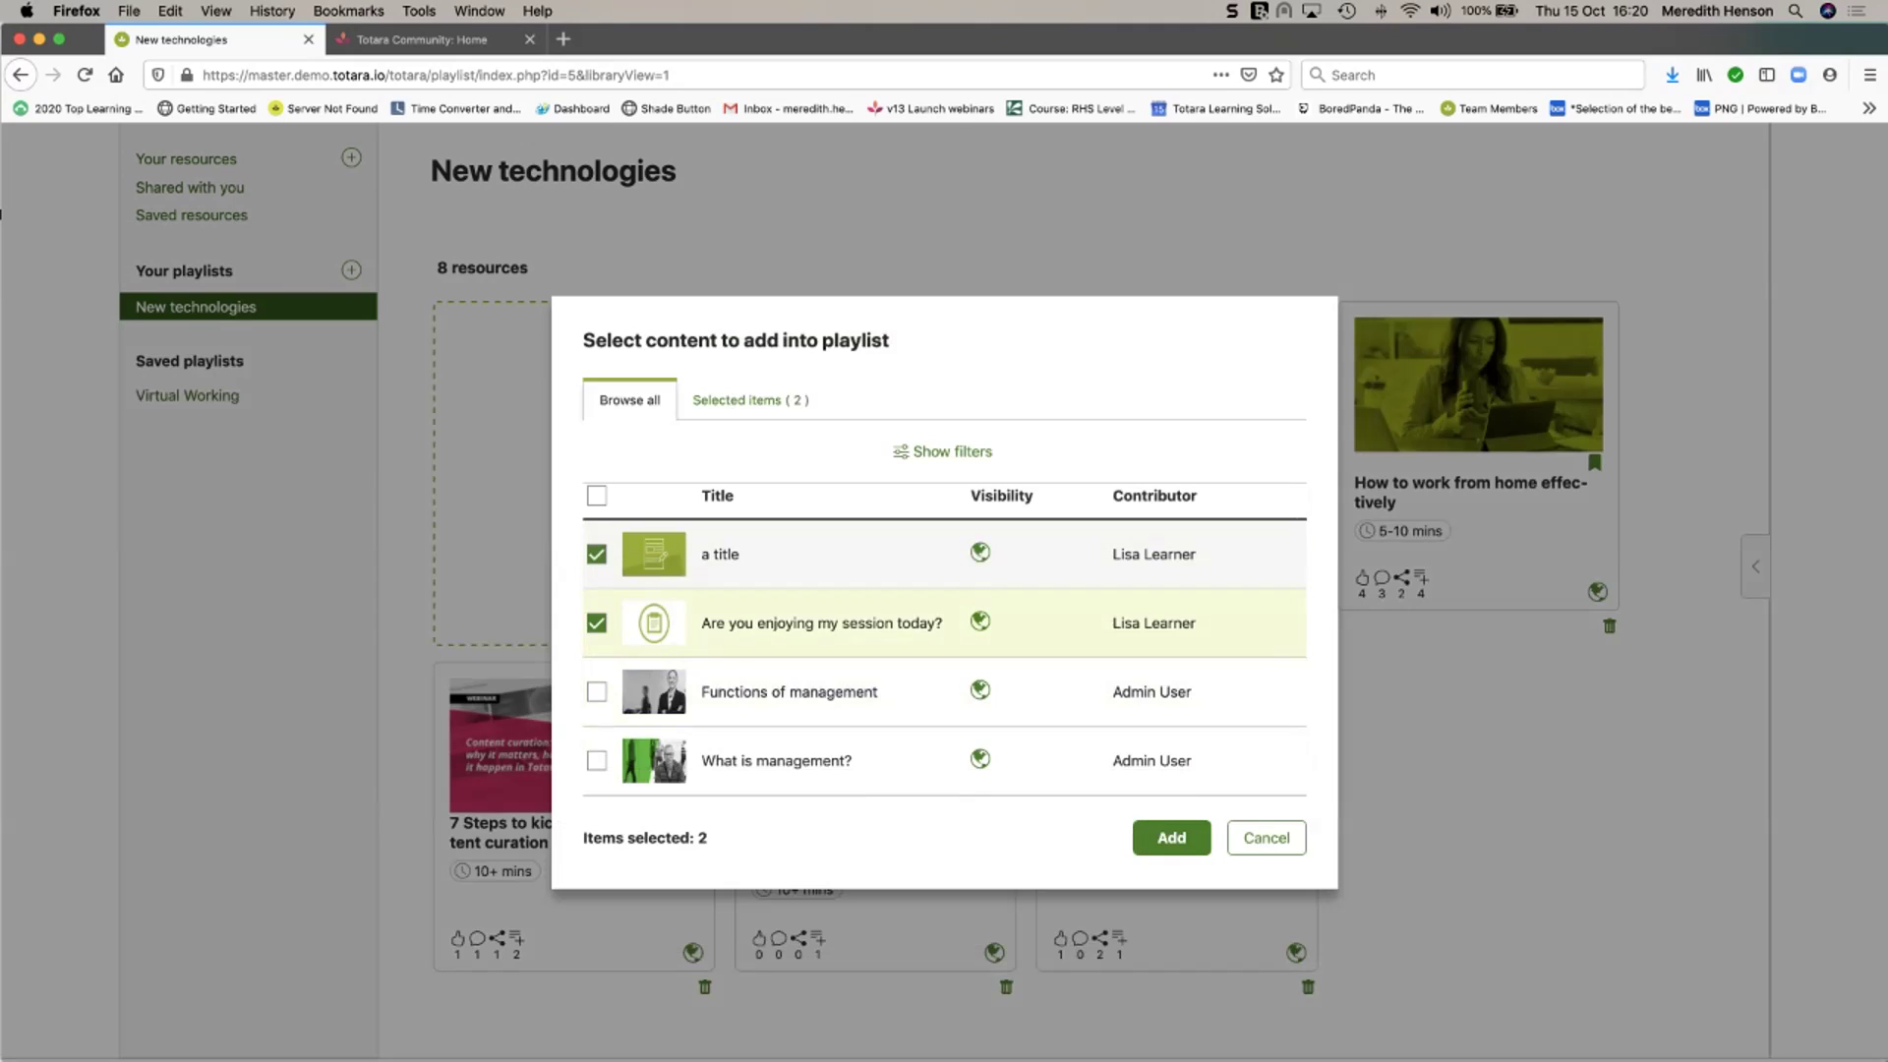
left_click(597, 692)
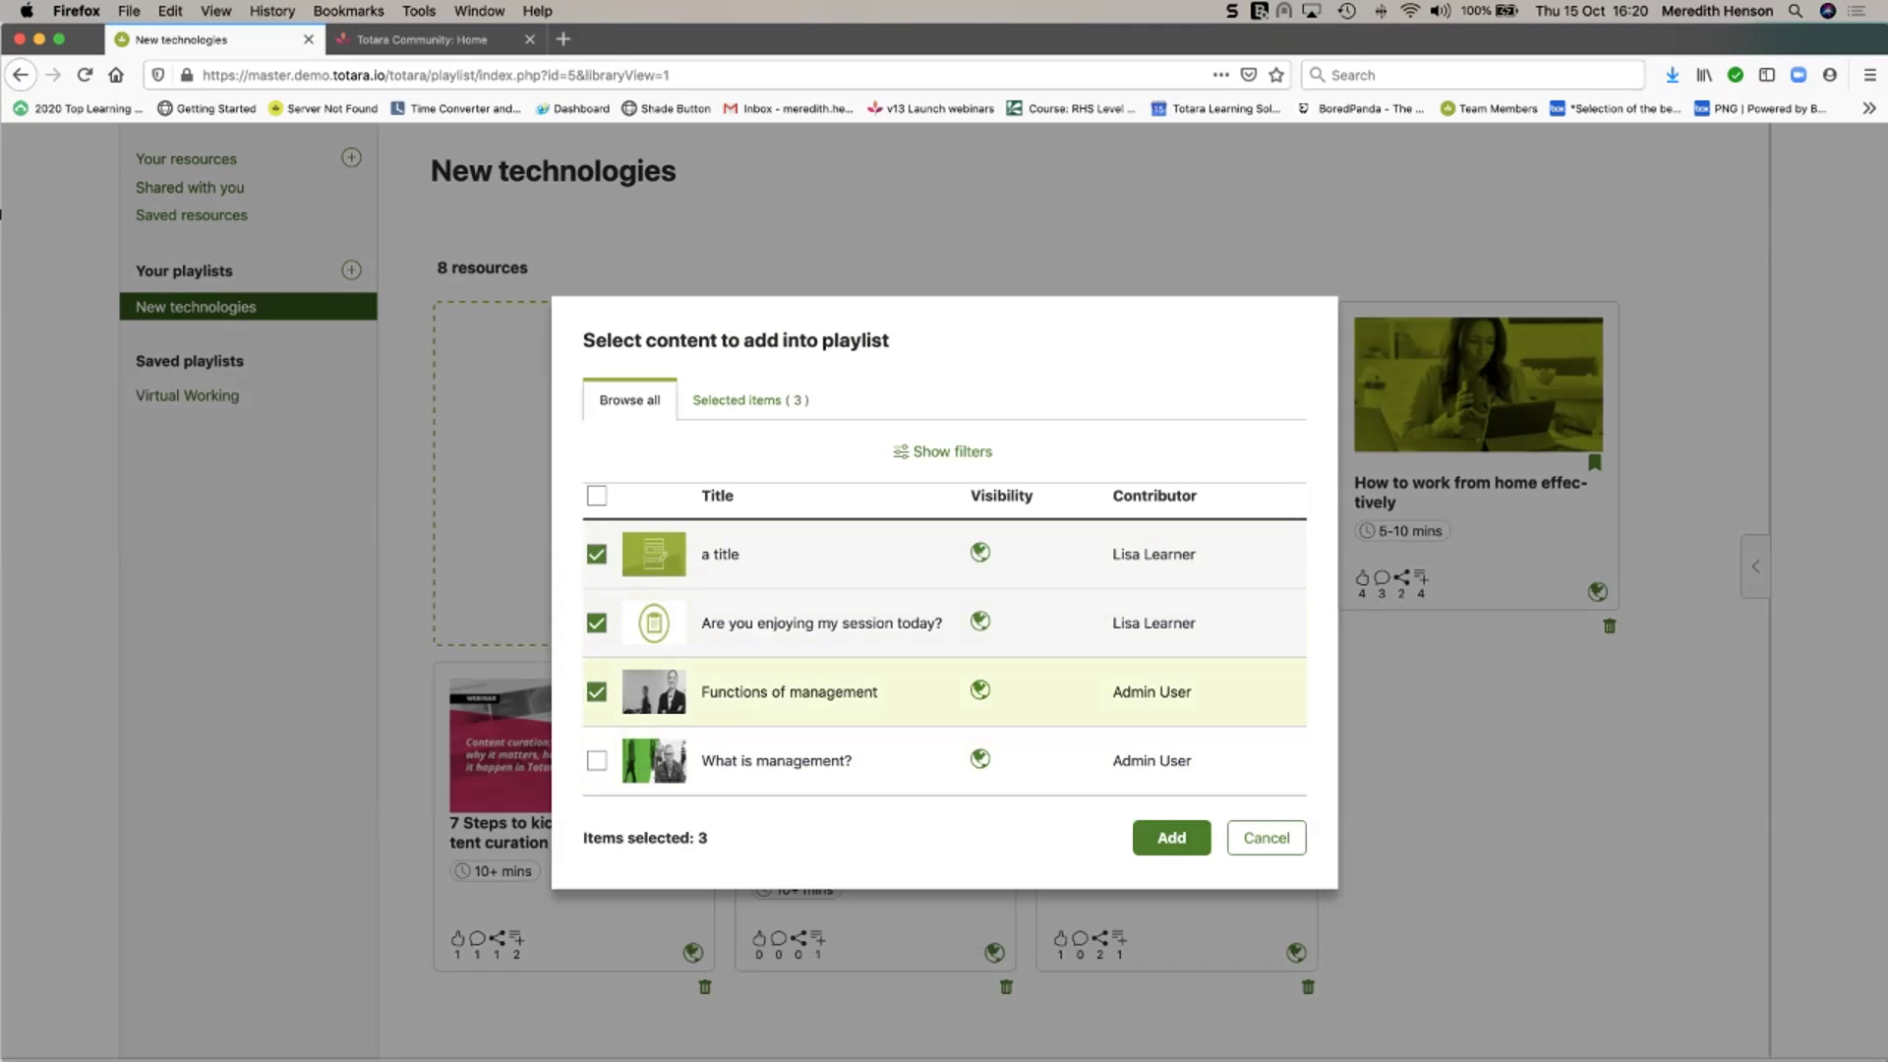
left_click(1172, 837)
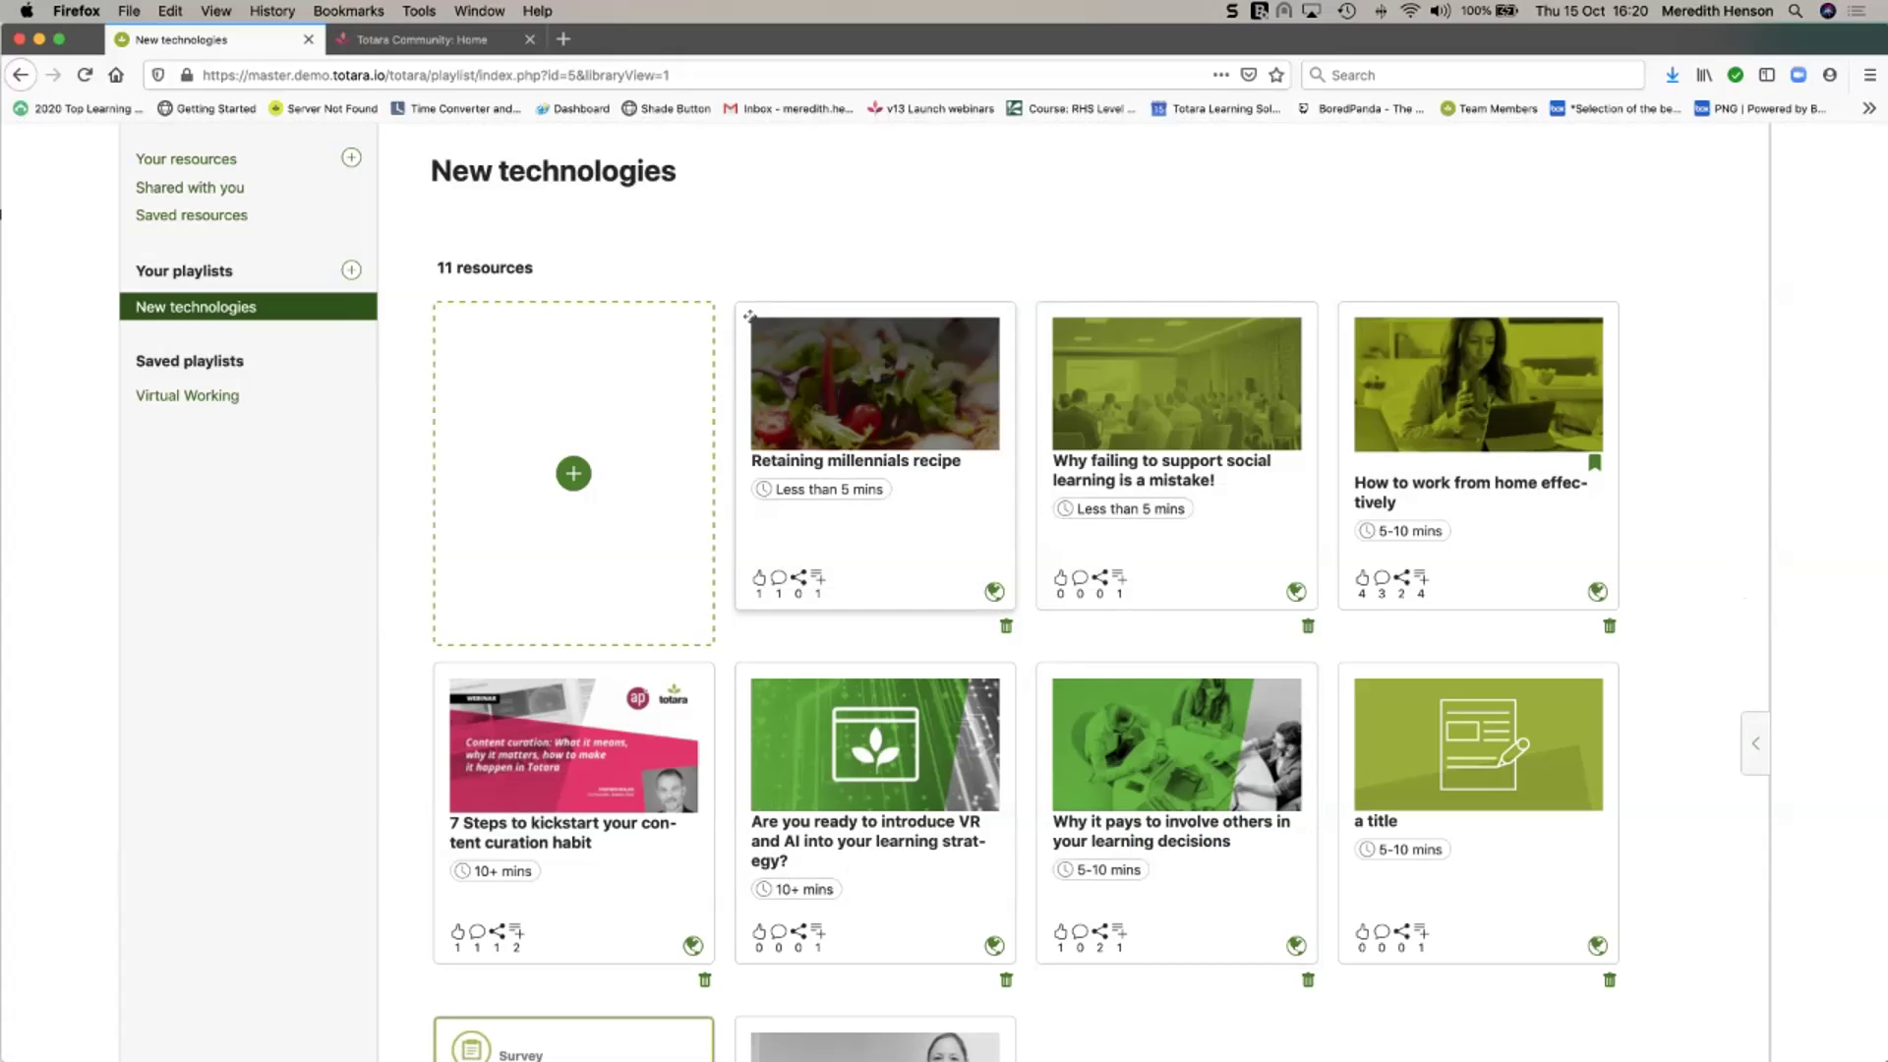
Reorder the playlist by moving "Retaining millennials recipe" one place back and "Are you ready to introduce VR and AI into your learning strategy?" to first place.
left_click_drag(750, 315, 749, 315)
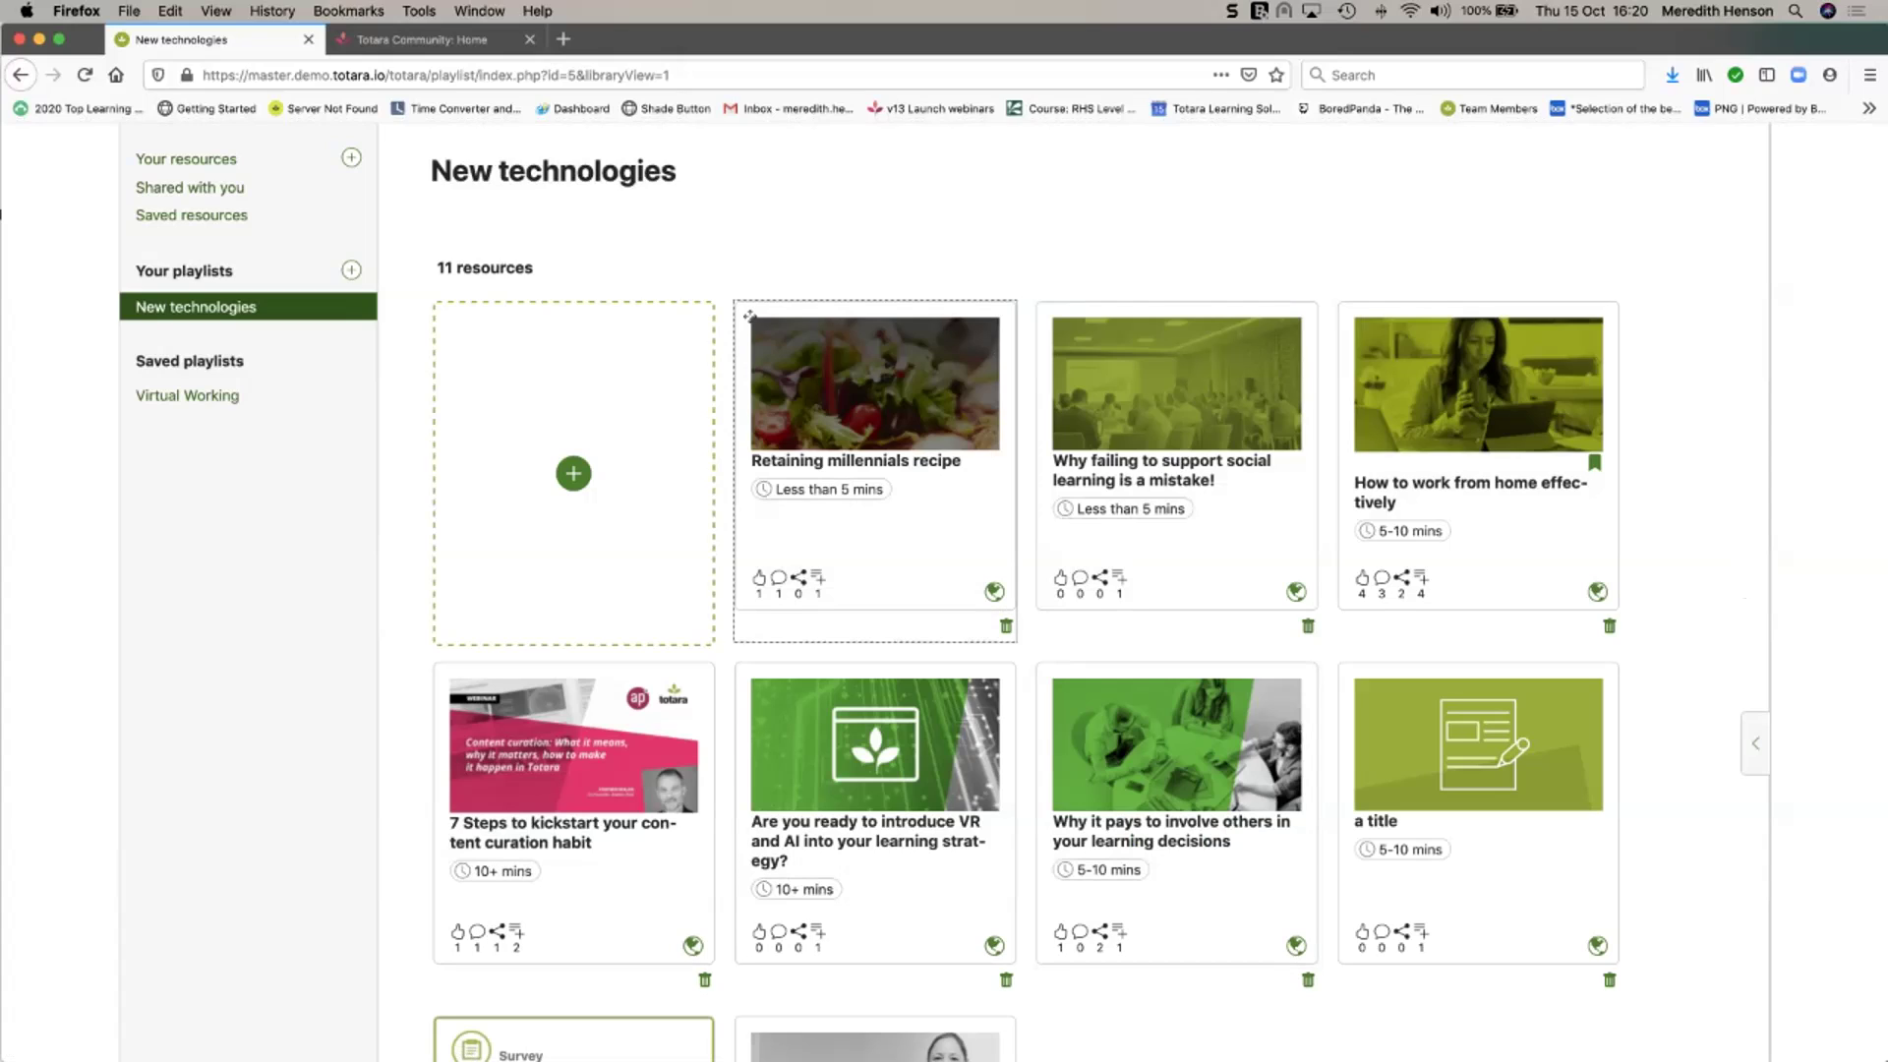
key("Right")
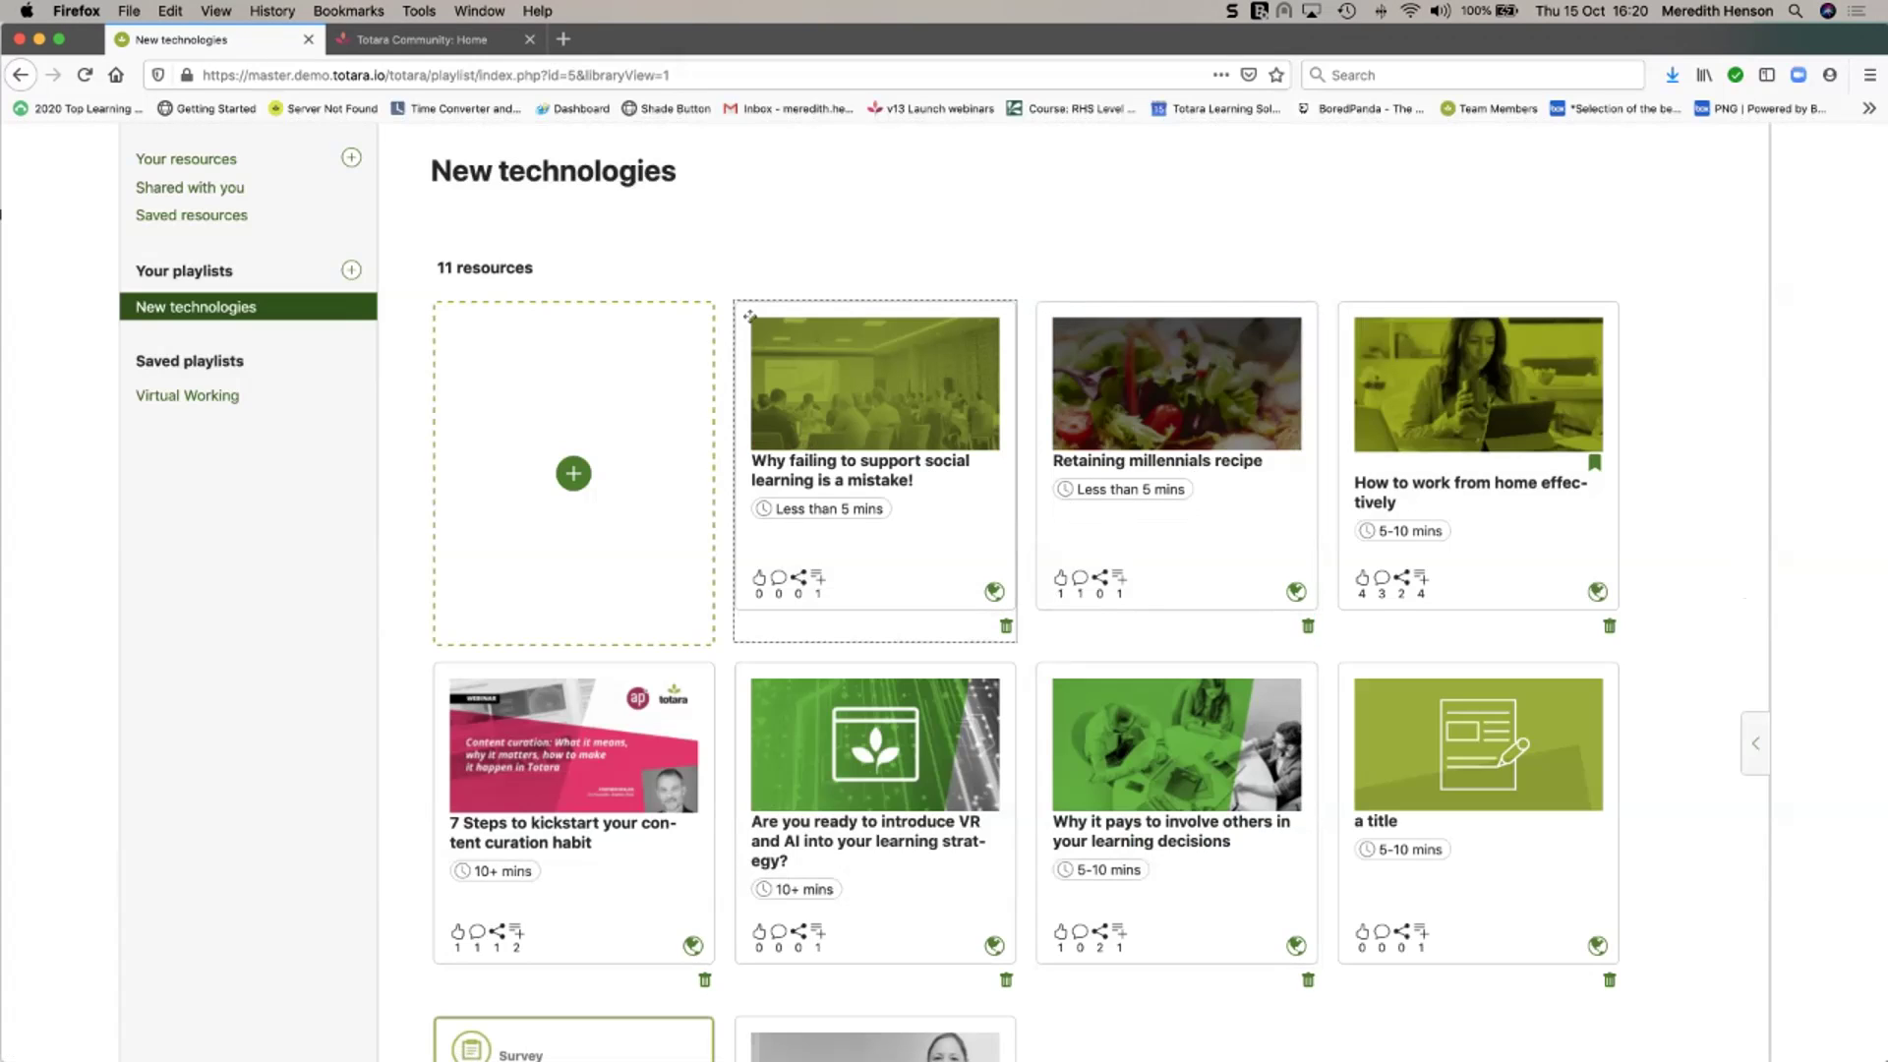
left_click_drag(750, 677, 749, 315)
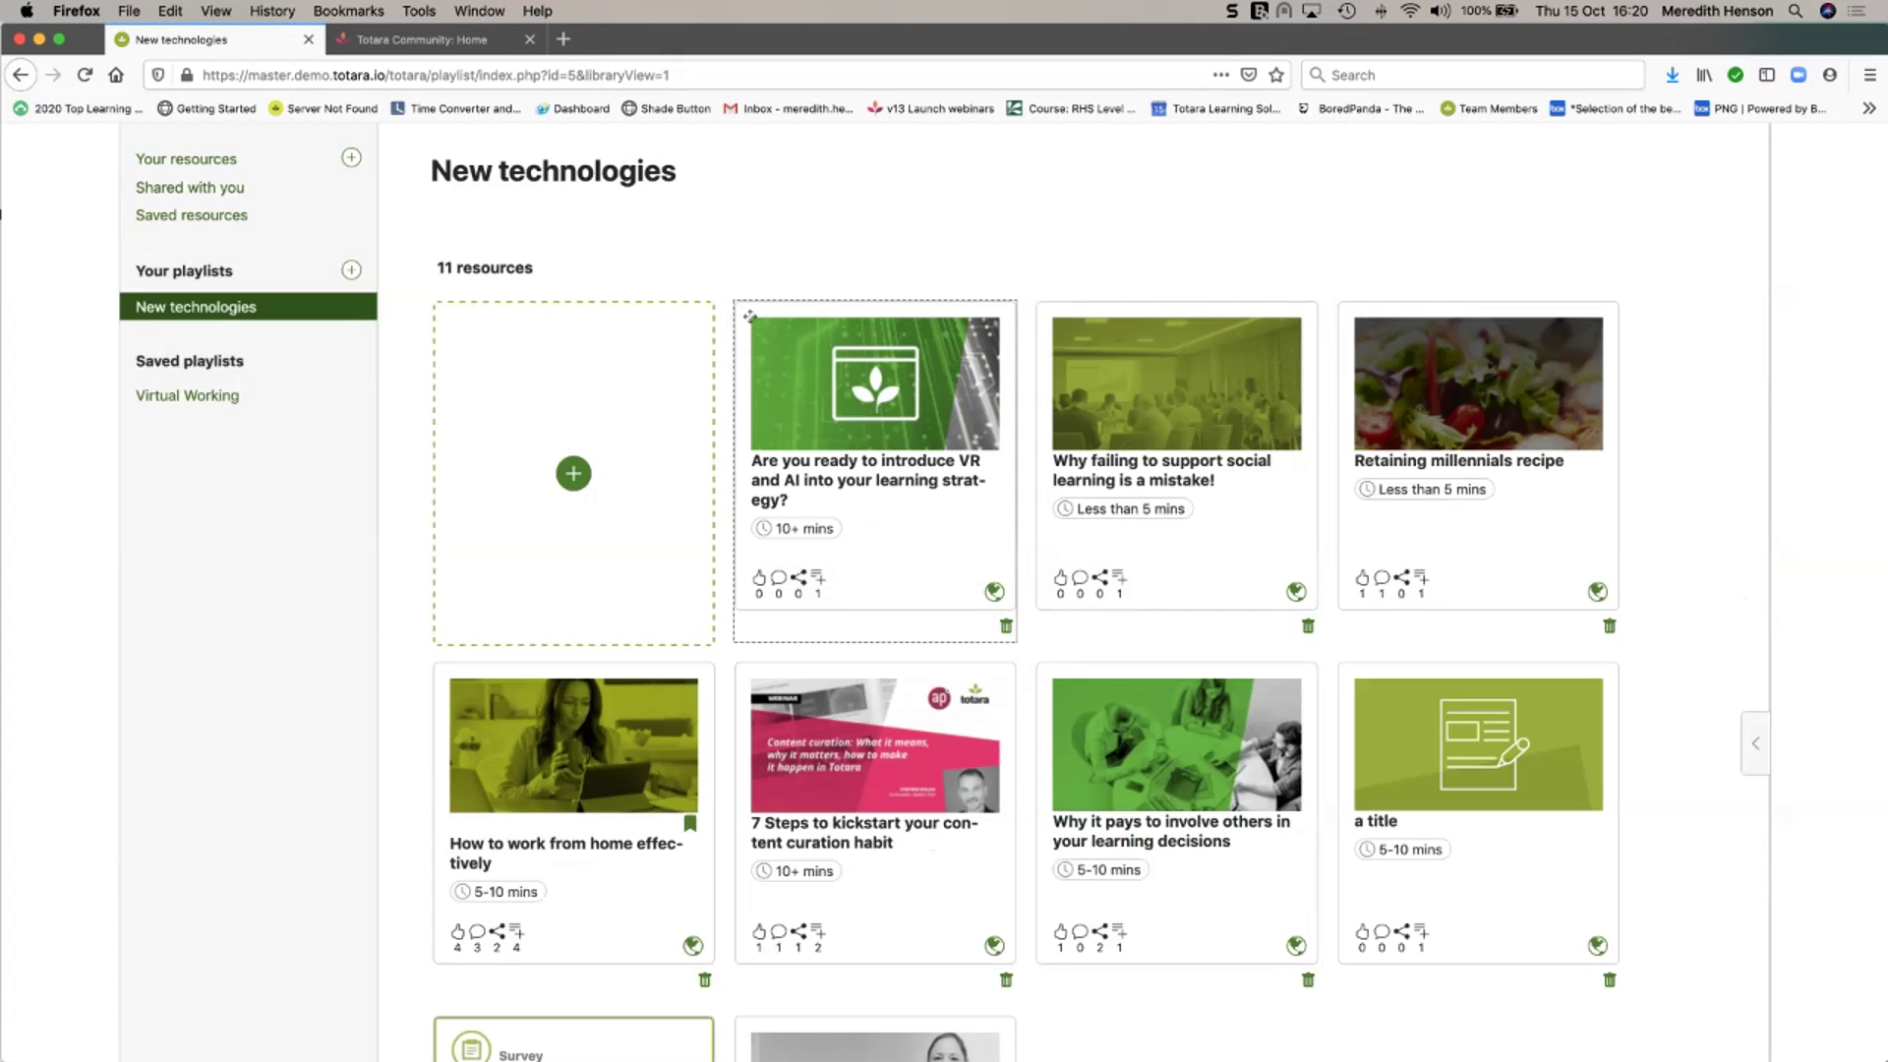
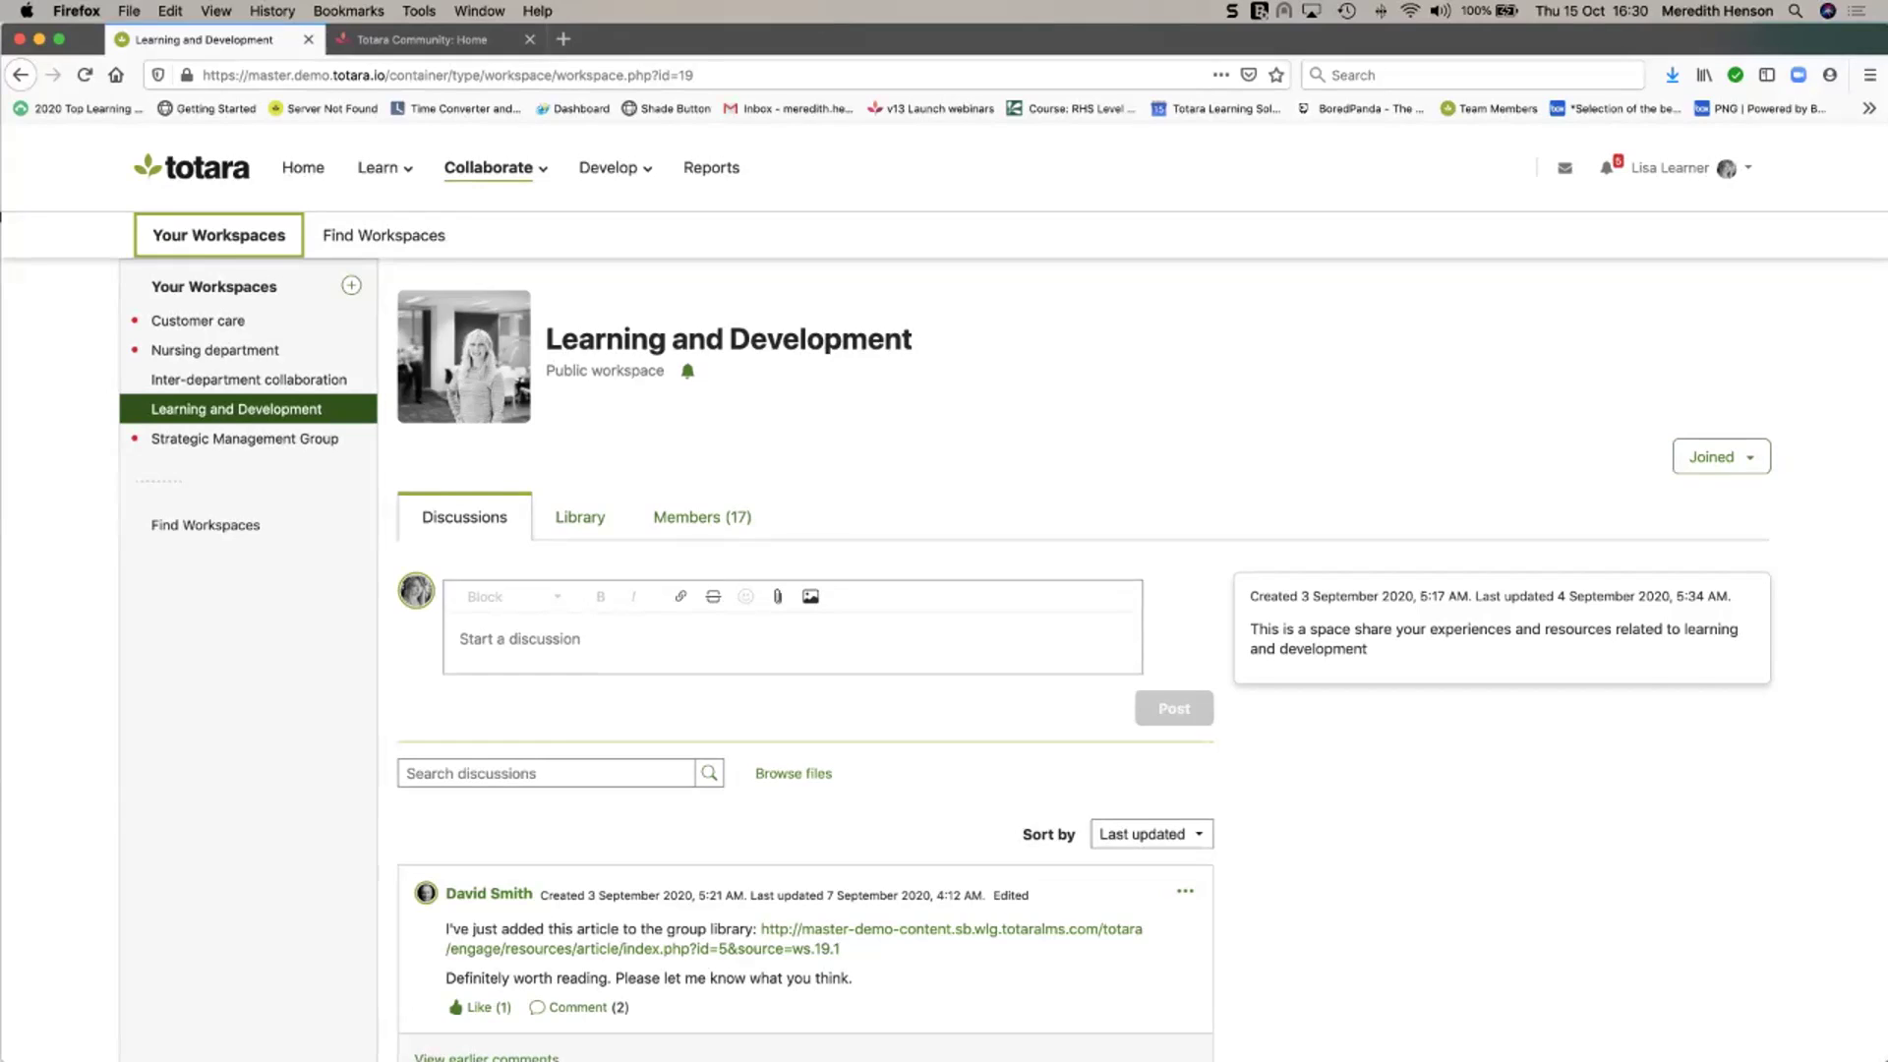
Look through the discussion posts and comments in the Learning and Development workspace.
scroll(944, 605, "down", 2)
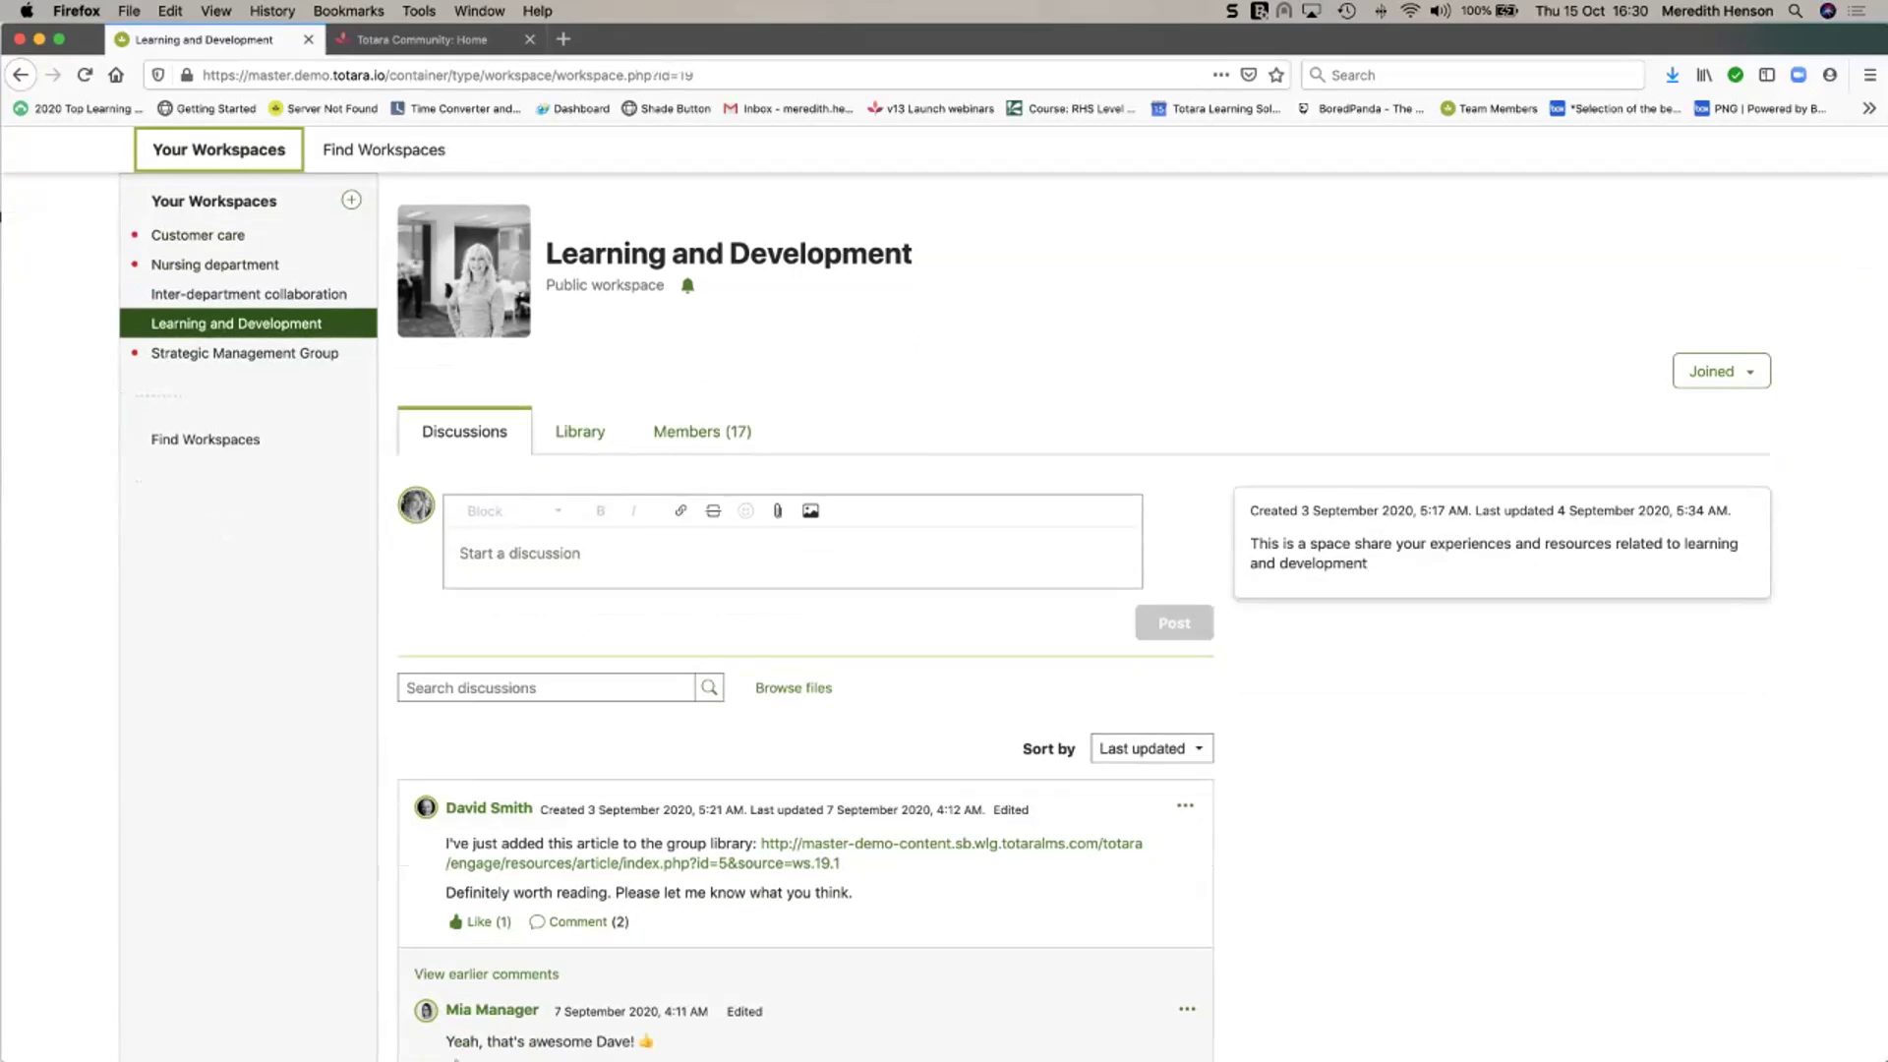
scroll(945, 593, "up", 2)
scroll(945, 590, "down", 6)
scroll(944, 590, "down", 4)
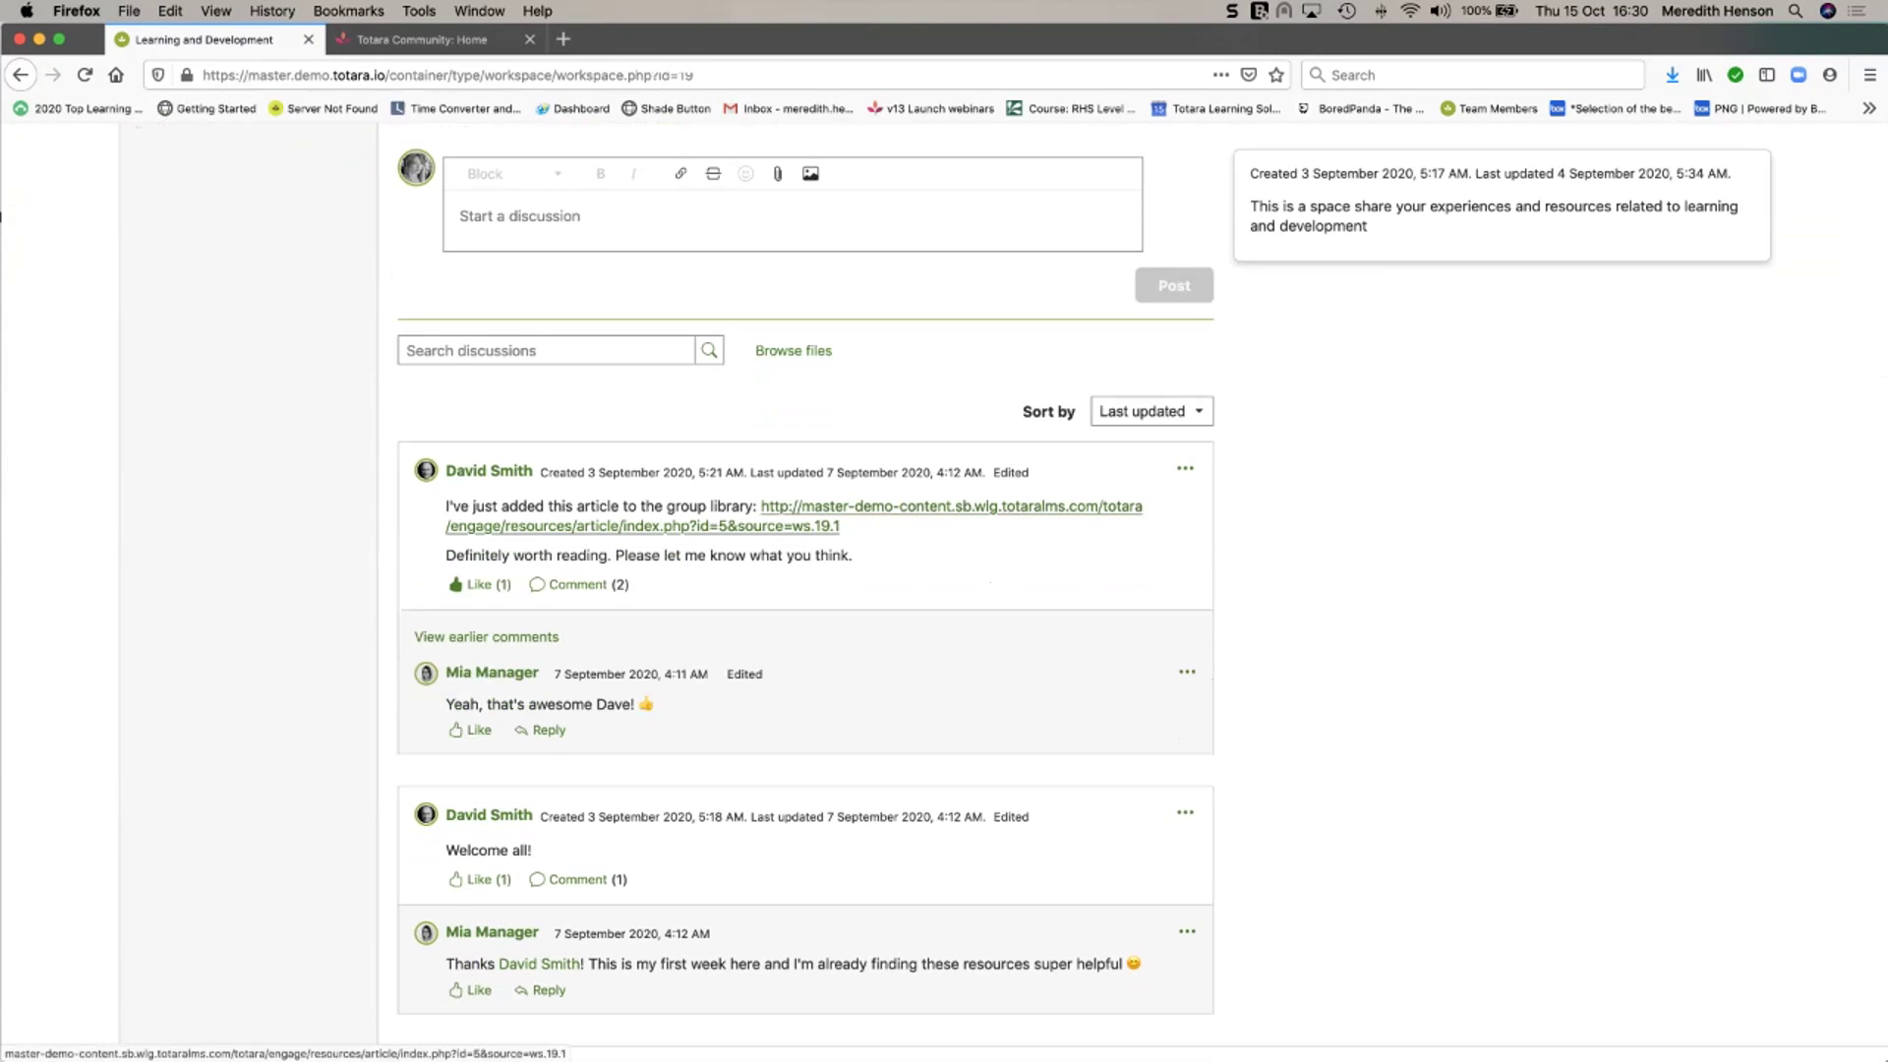
scroll(945, 591, "down", 2)
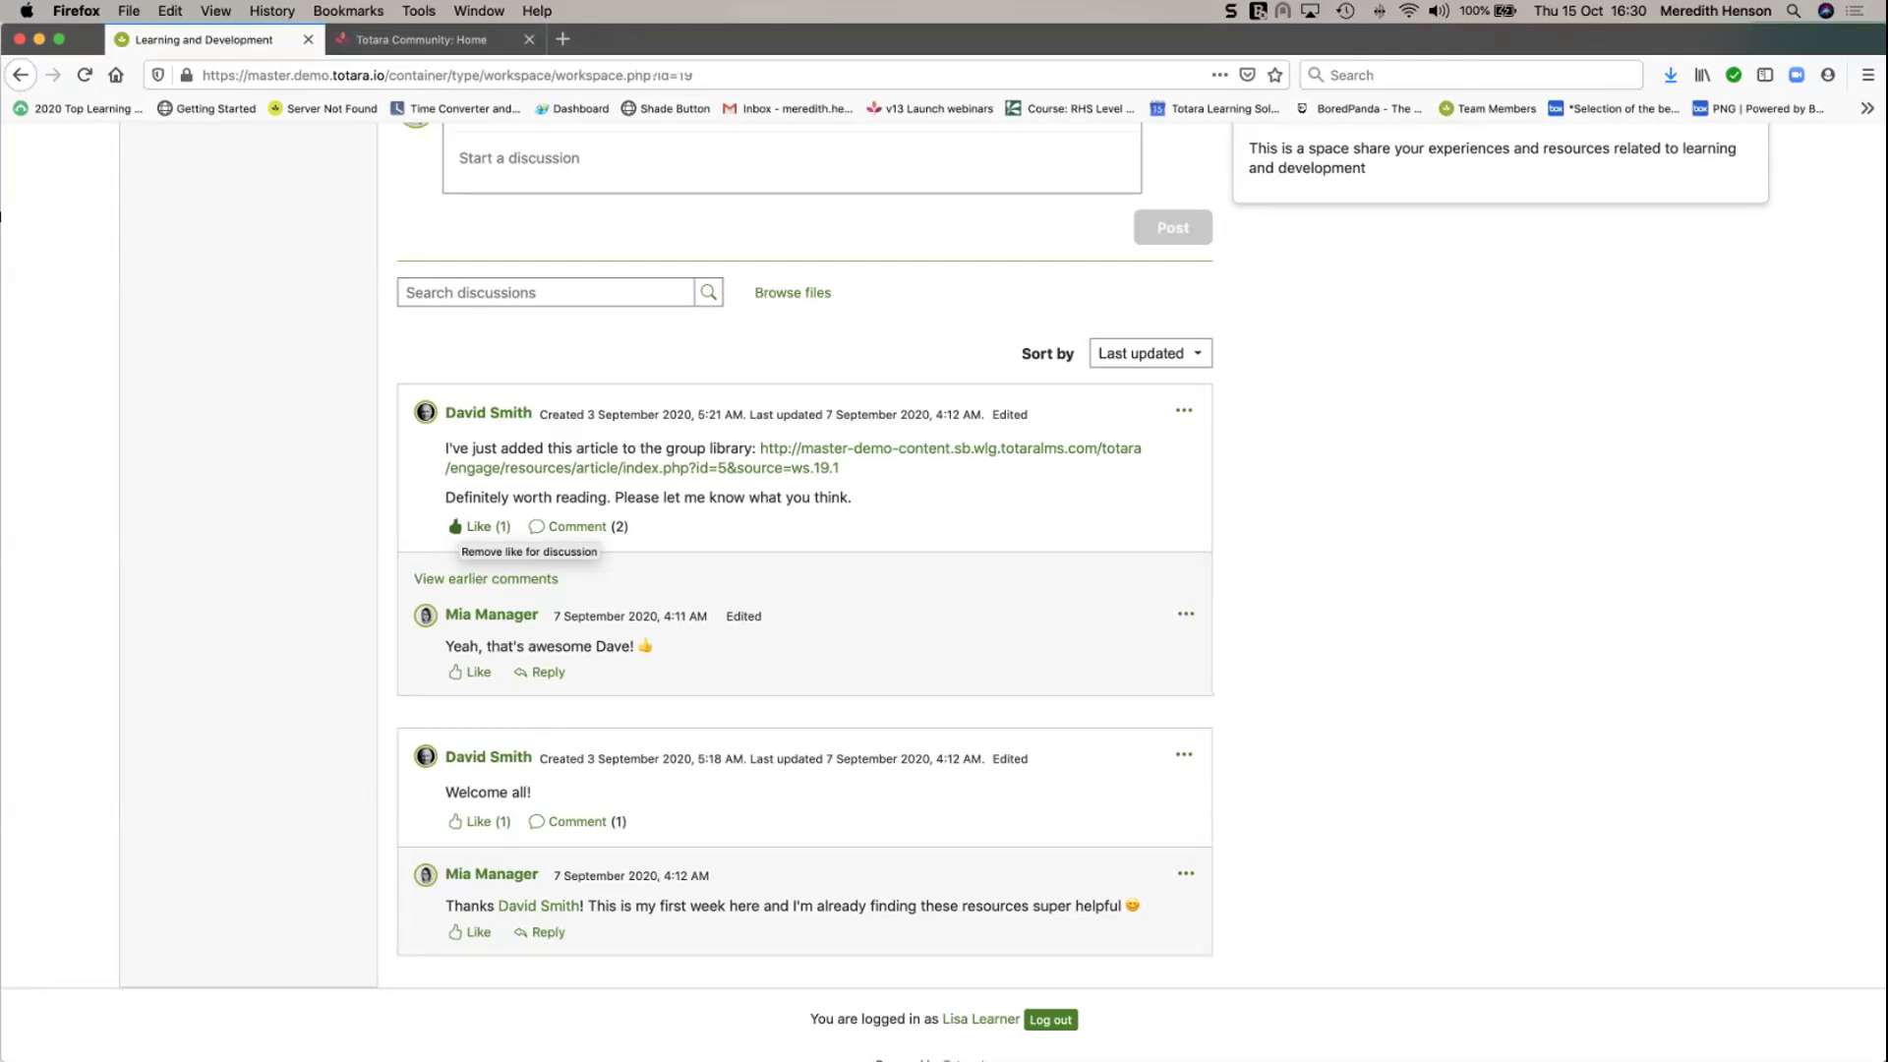
scroll(1, 214, "up", 3)
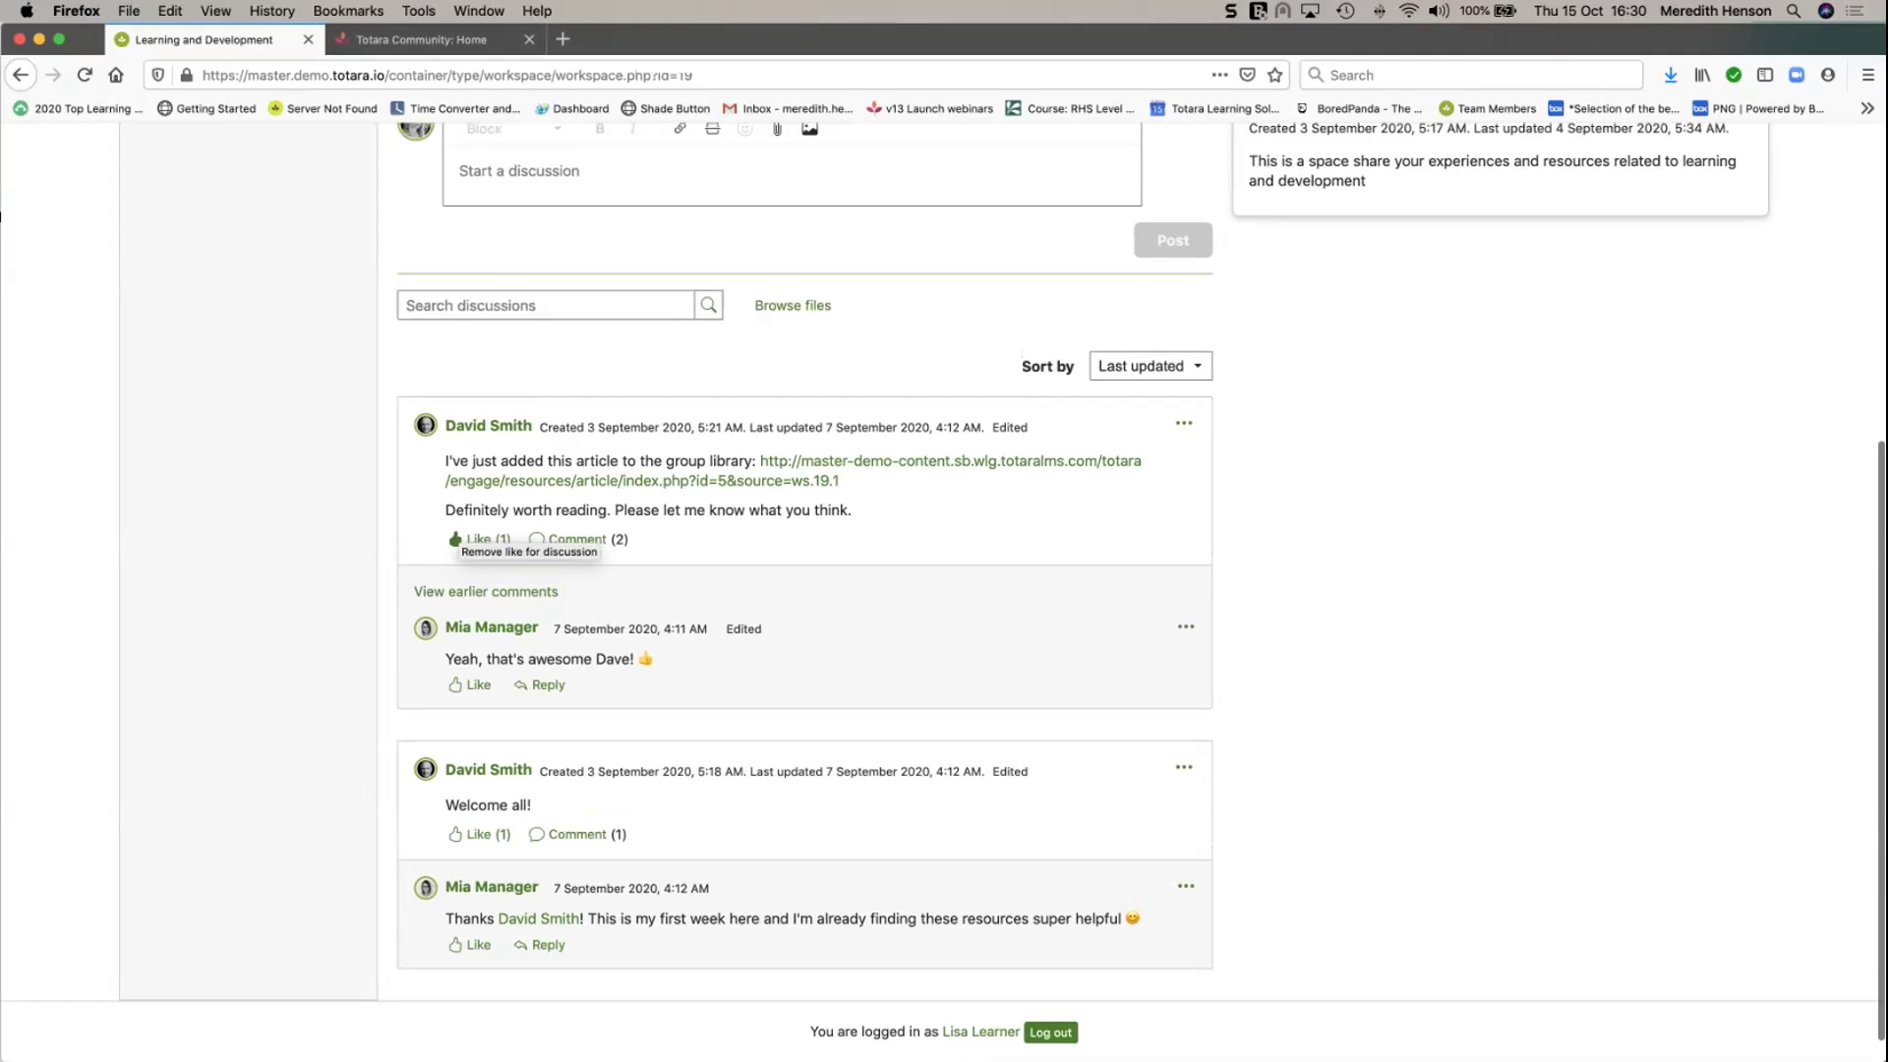
scroll(579, 516, "up", 3)
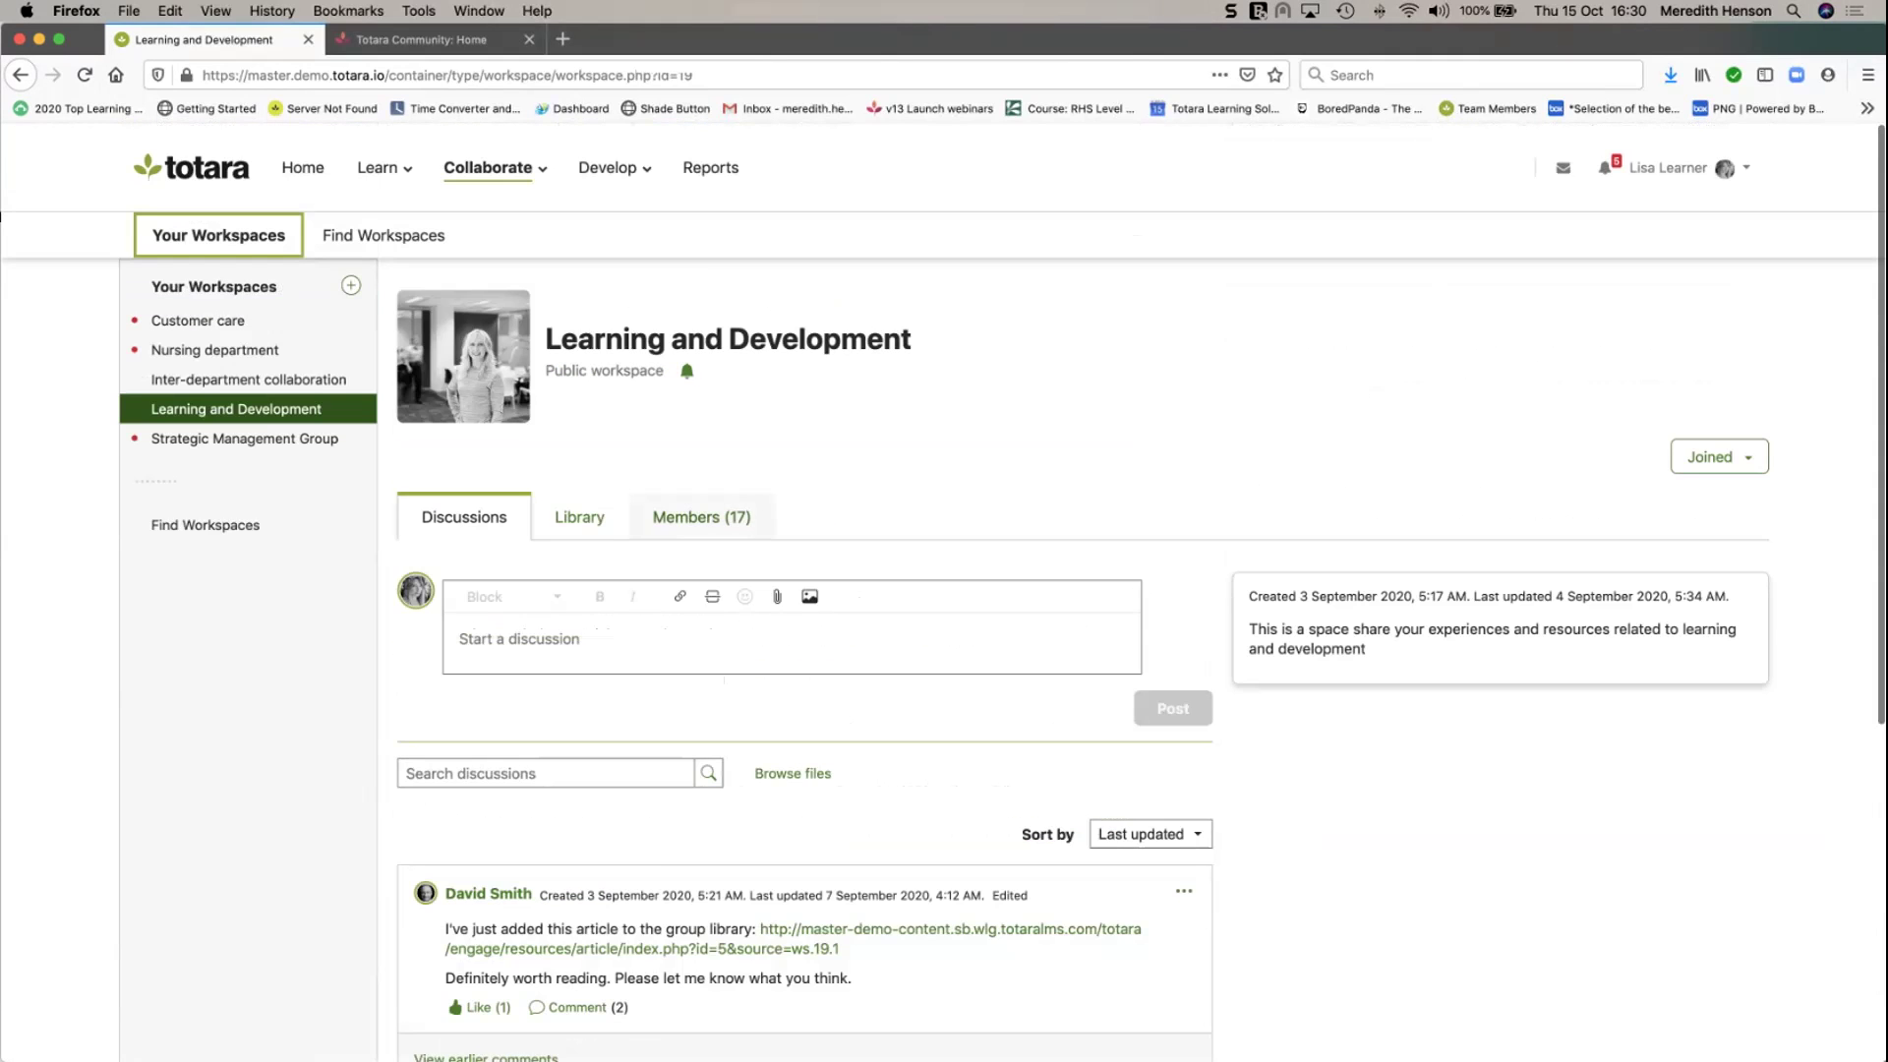
Review the resources in the Learning and Development workspace's library and its list of members.
left_click(579, 516)
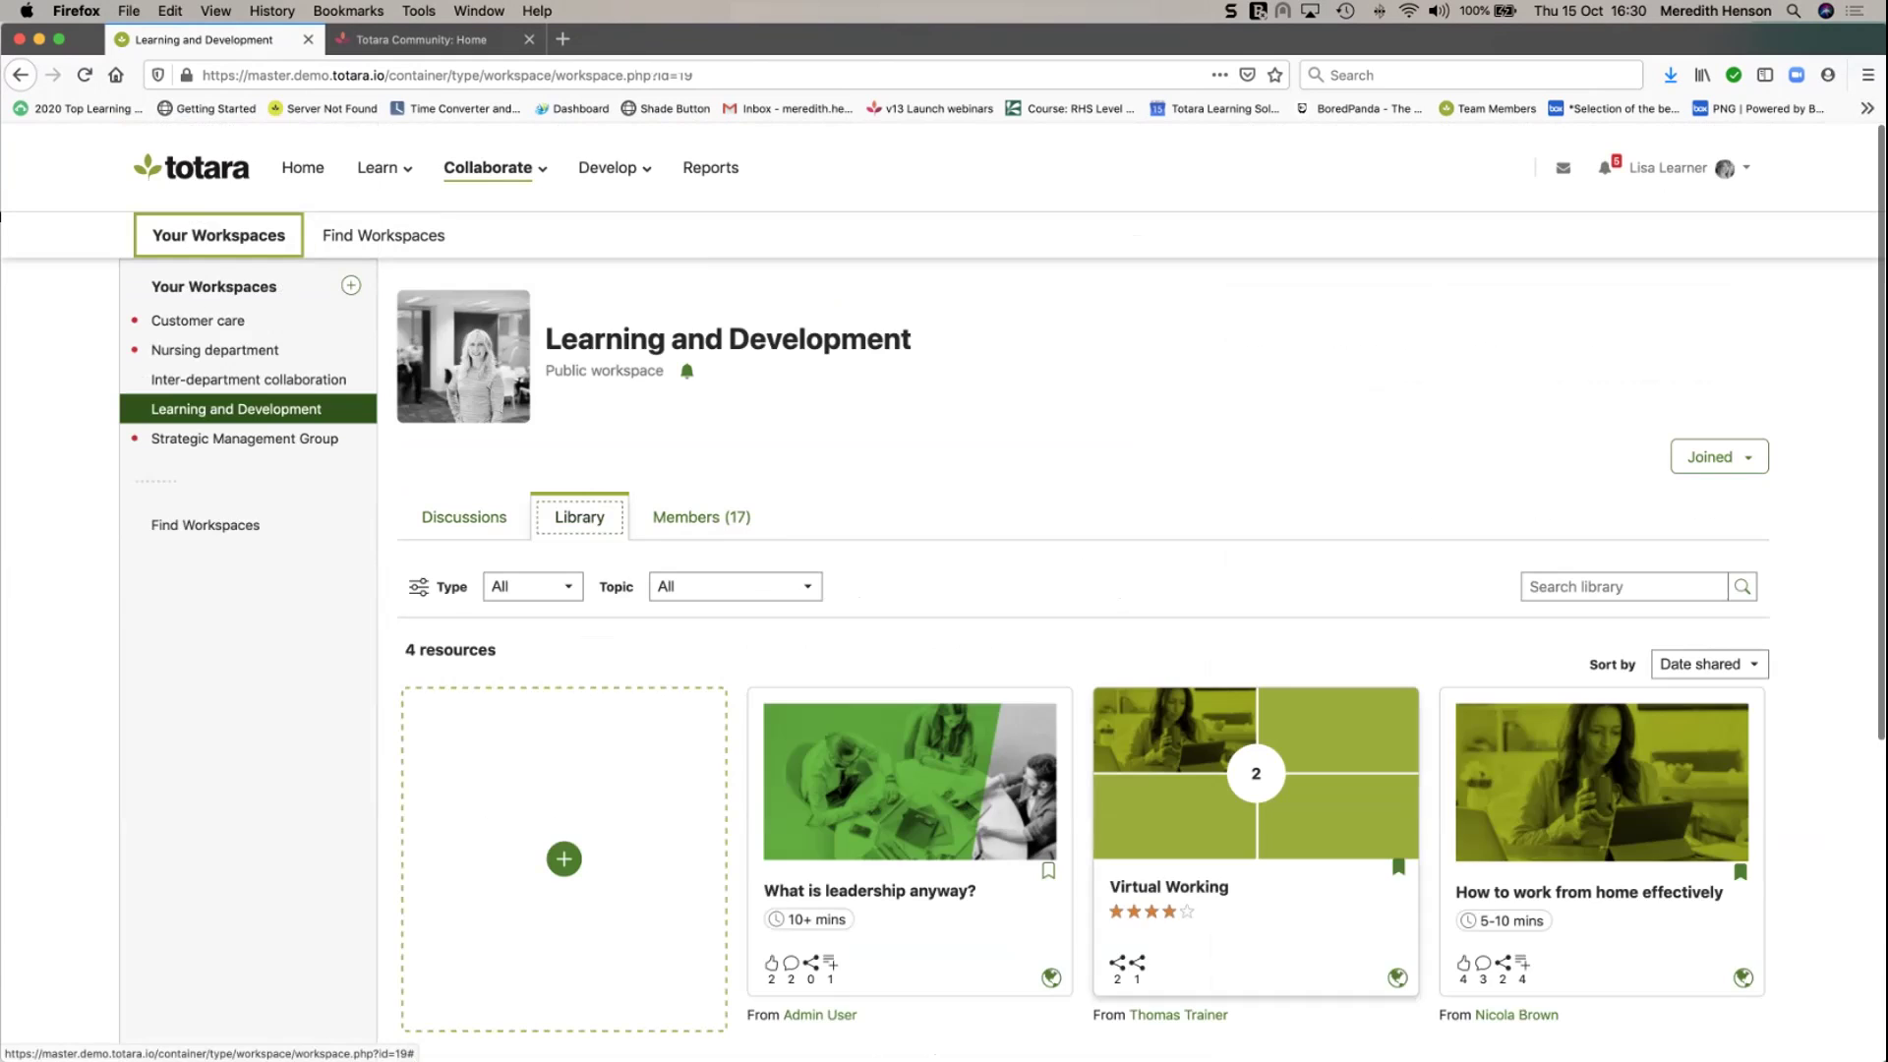
scroll(2, 214, "down", 2)
scroll(2, 215, "down", 1)
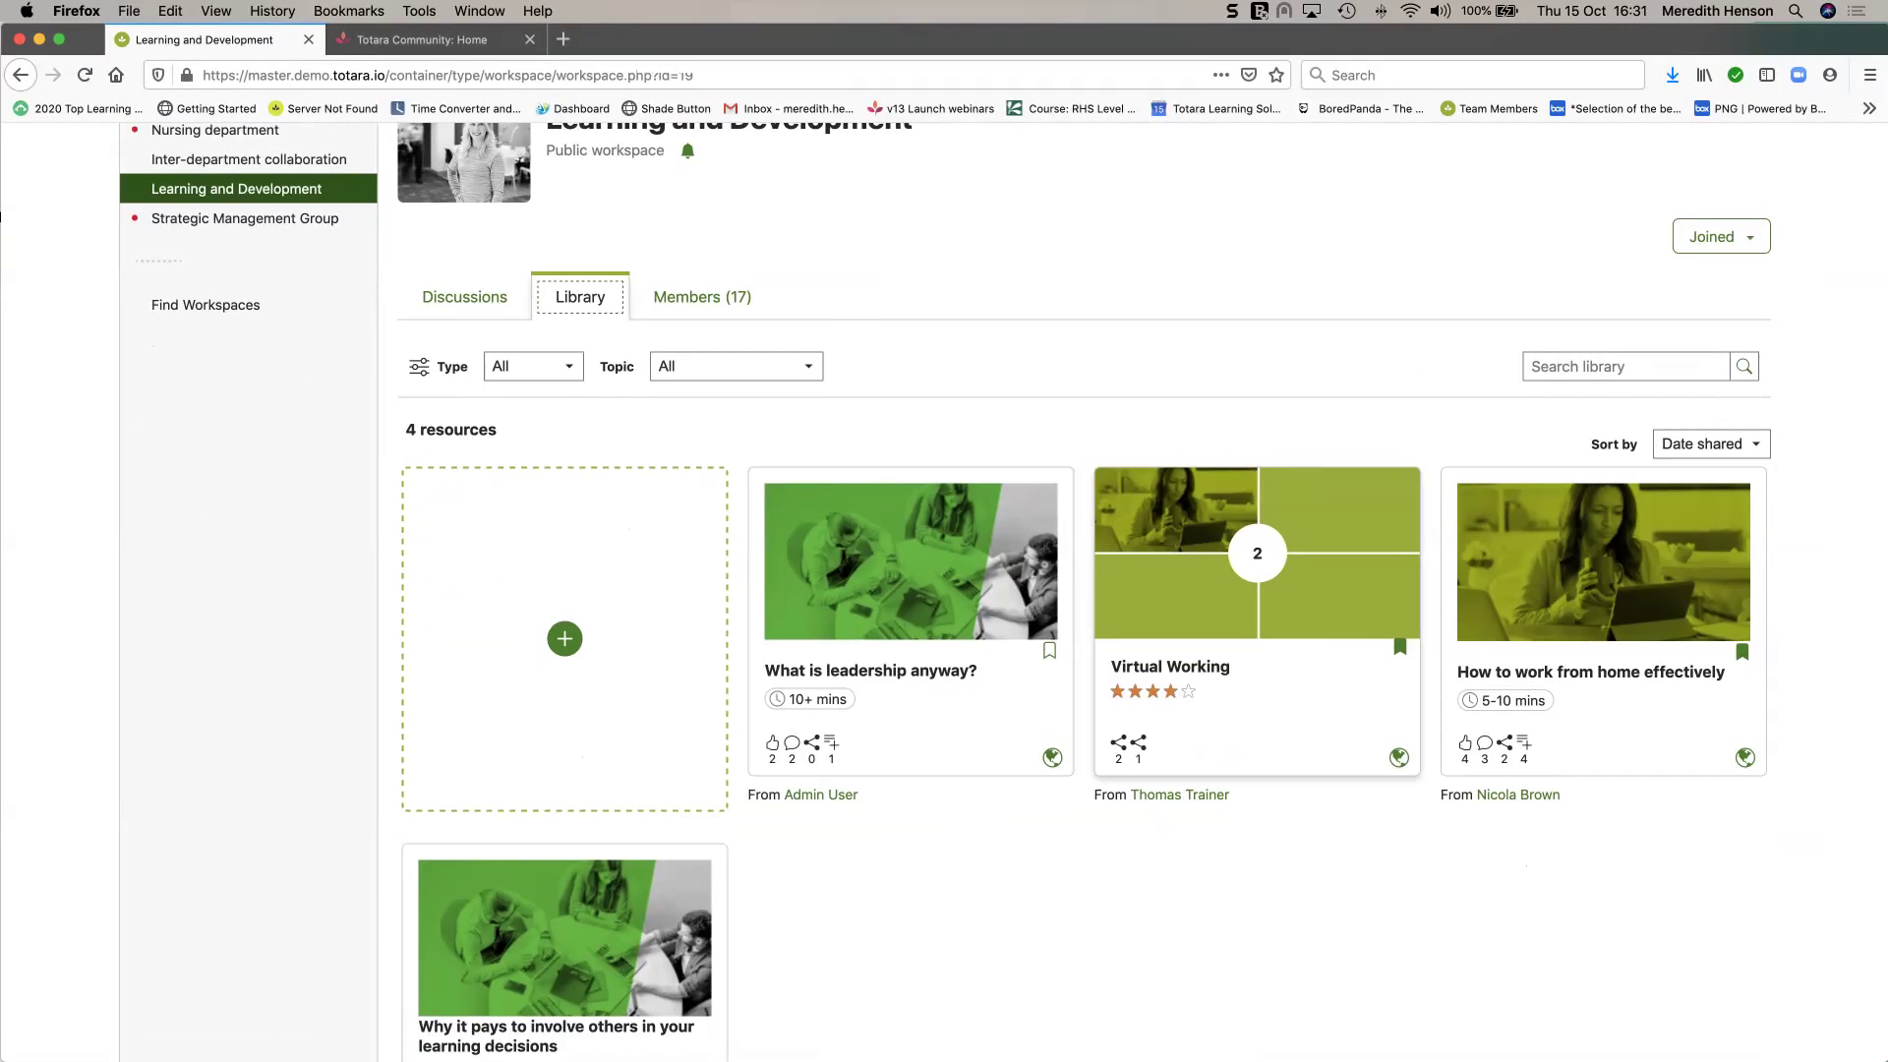
scroll(1180, 706, "down", 3)
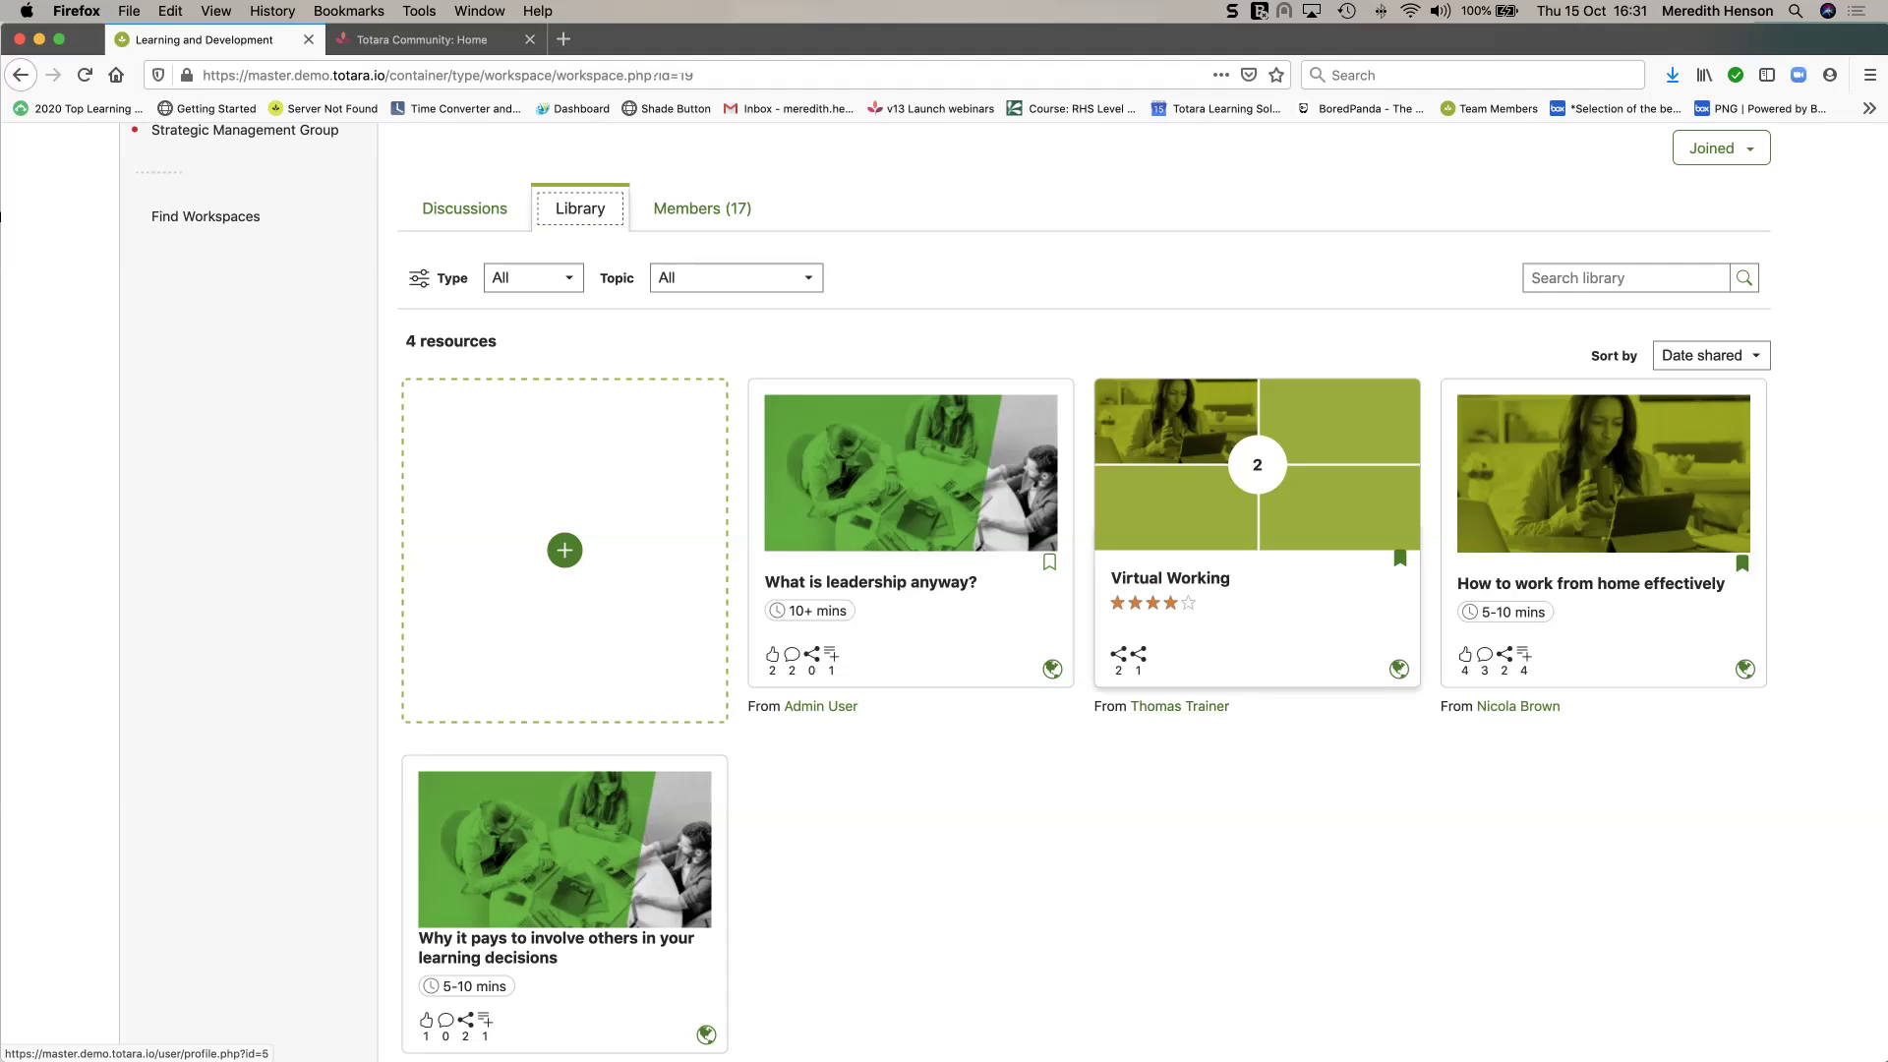
left_click(702, 209)
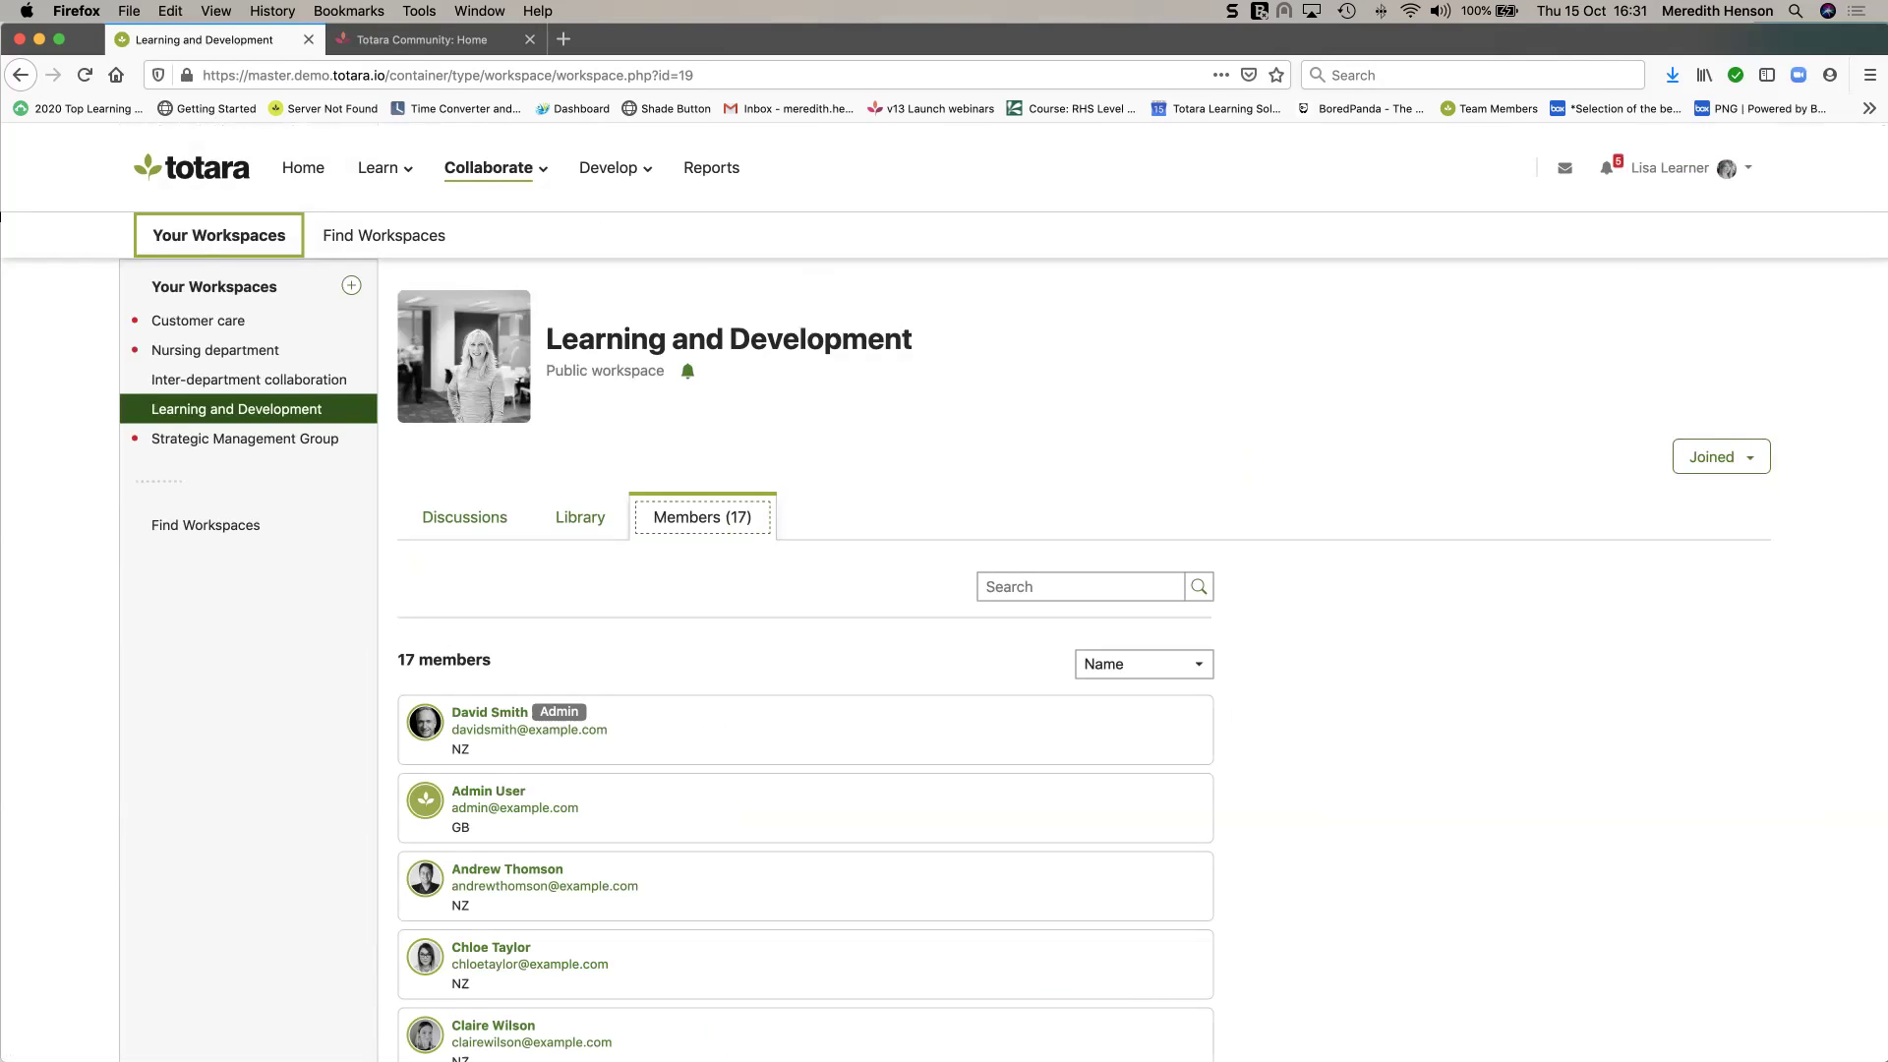
scroll(515, 675, "down", 3)
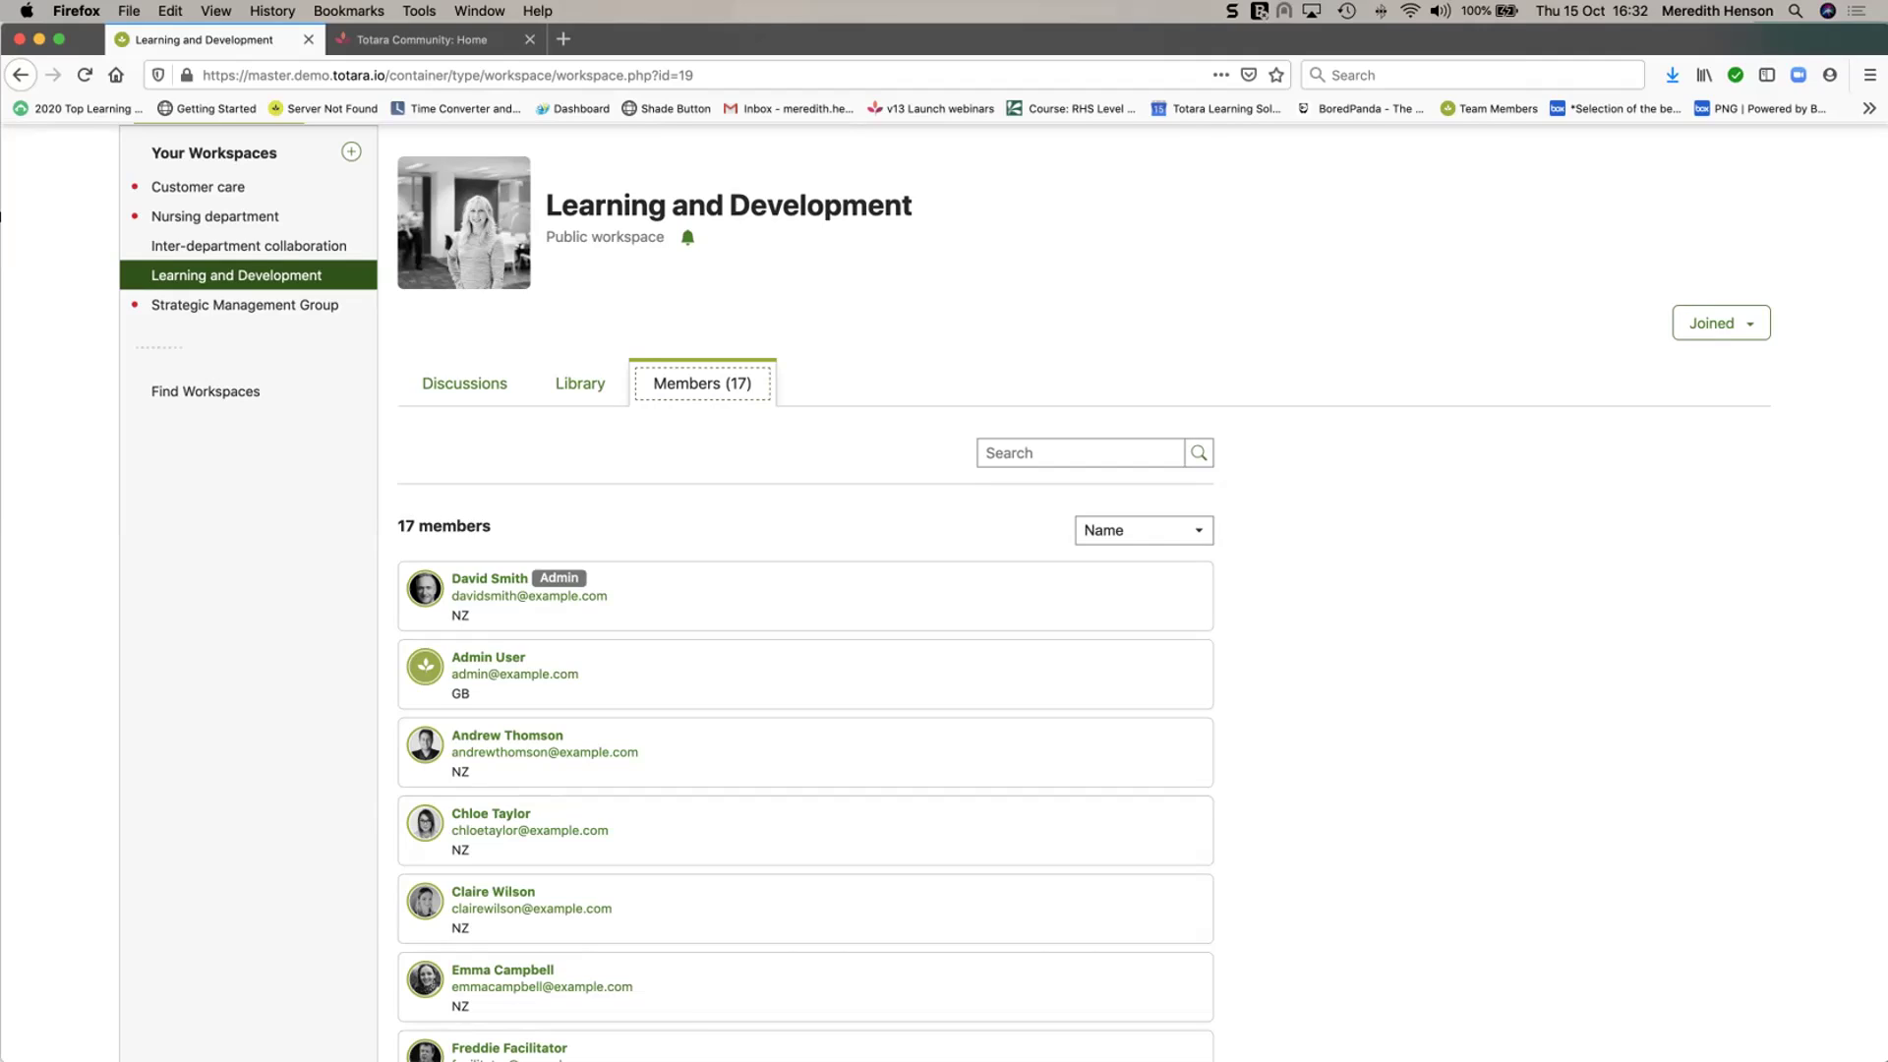
Switch to the presentation's Reporting slide and return to the Firefox window.
key("ctrl+Up")
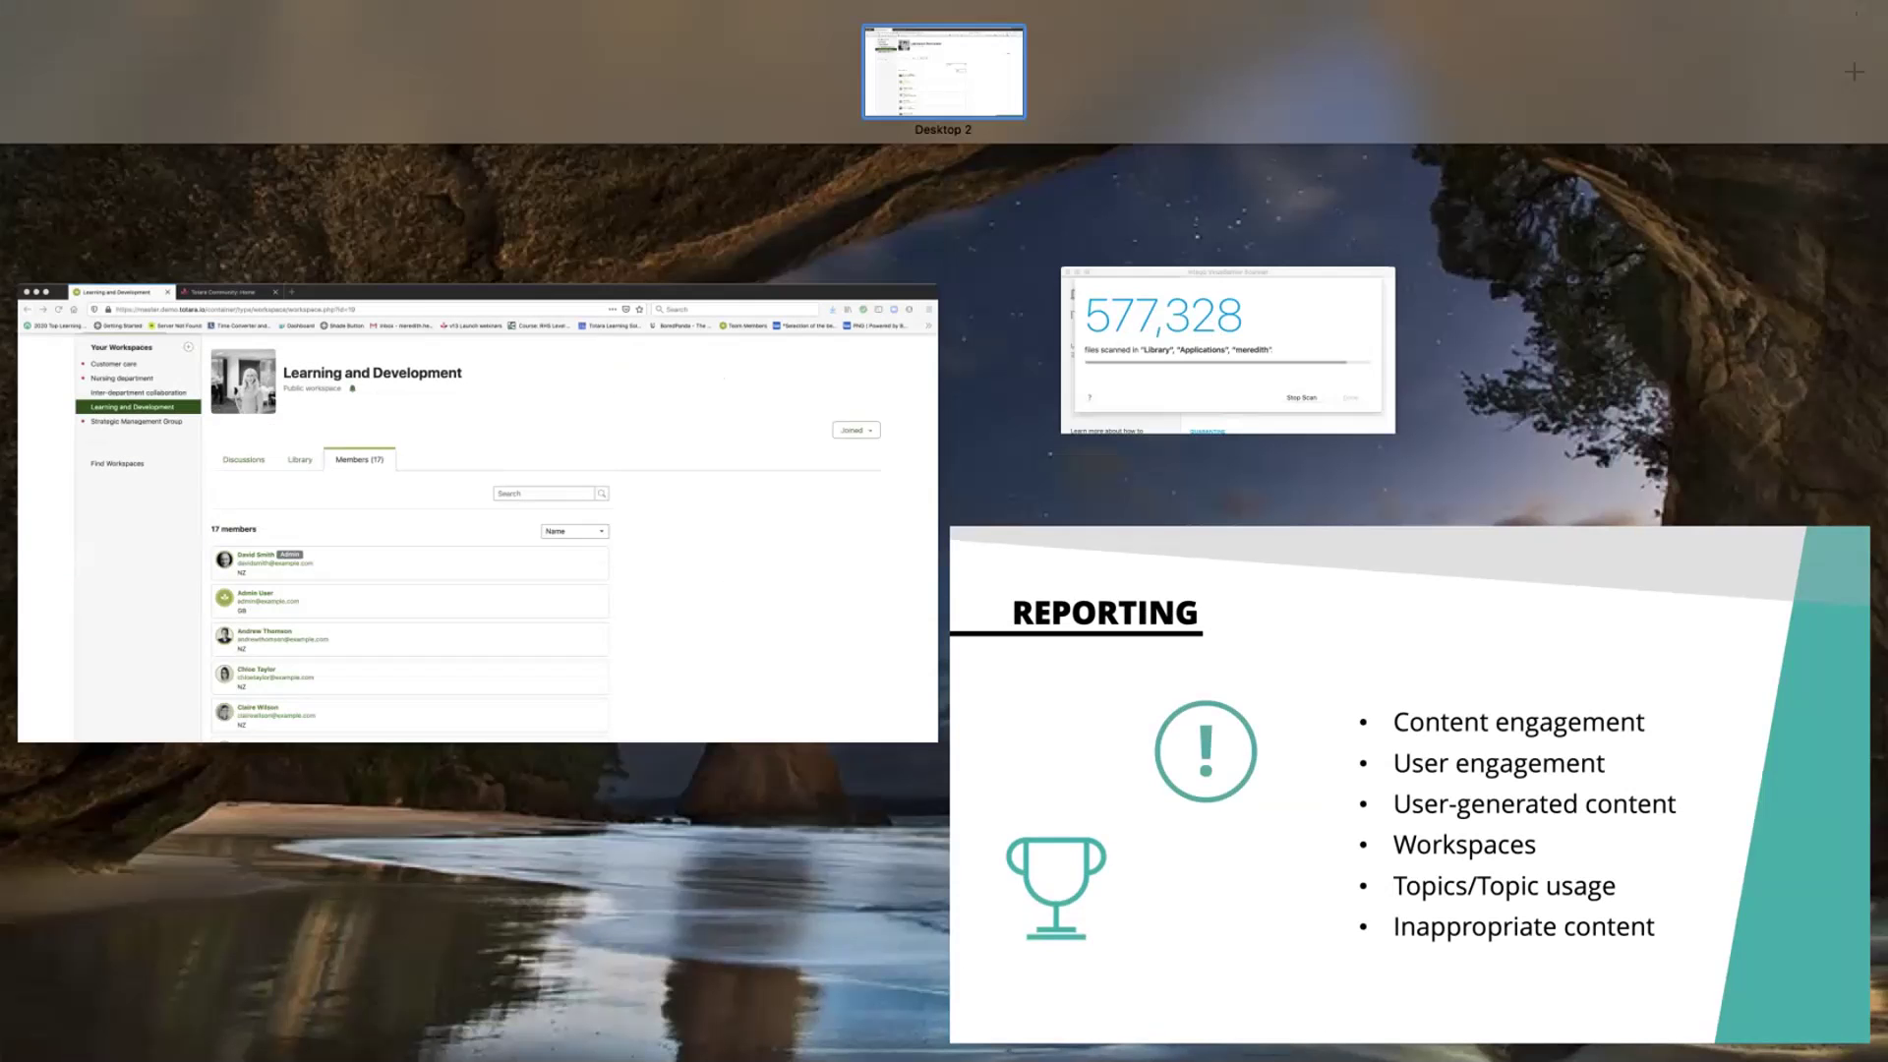
left_click(1220, 787)
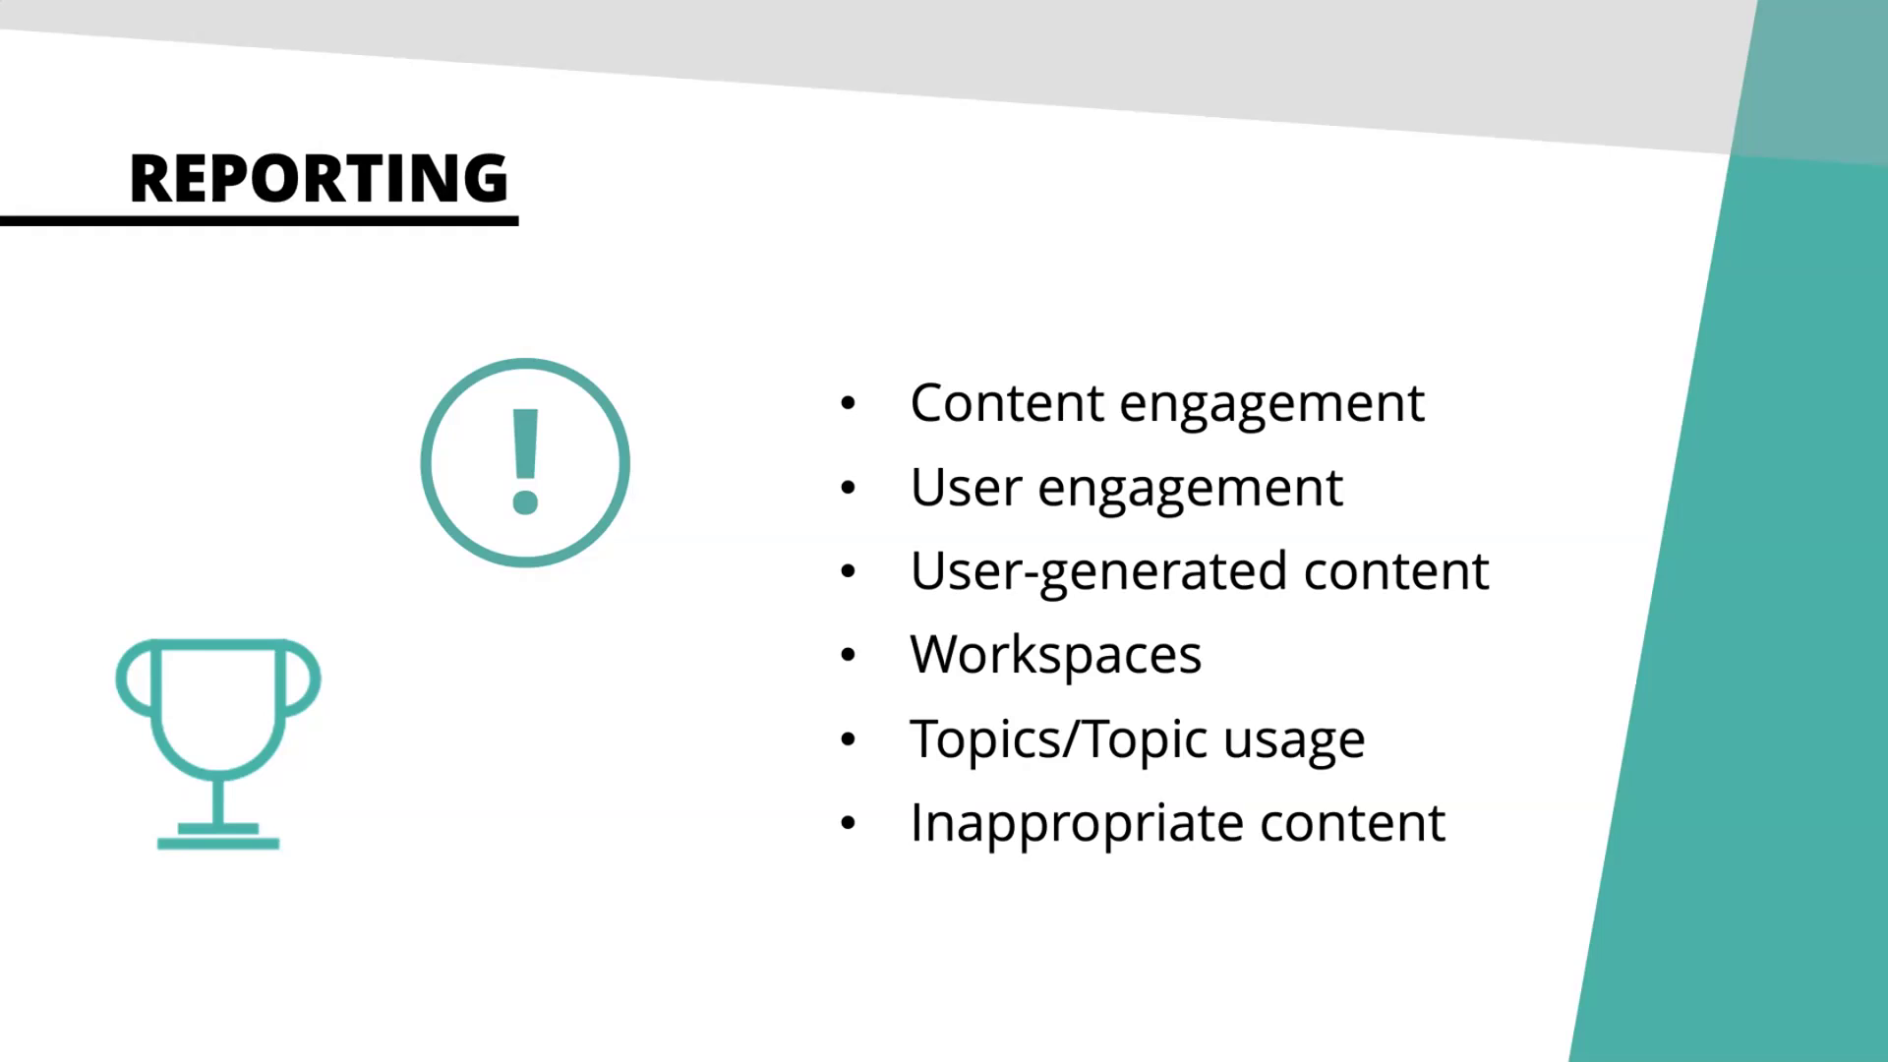
key("ctrl+Up")
left_click(590, 394)
Switch to Intego VirusBarrier Scanner, stop its running scan and close the scanner window.
key("ctrl+Up")
left_click(1227, 199)
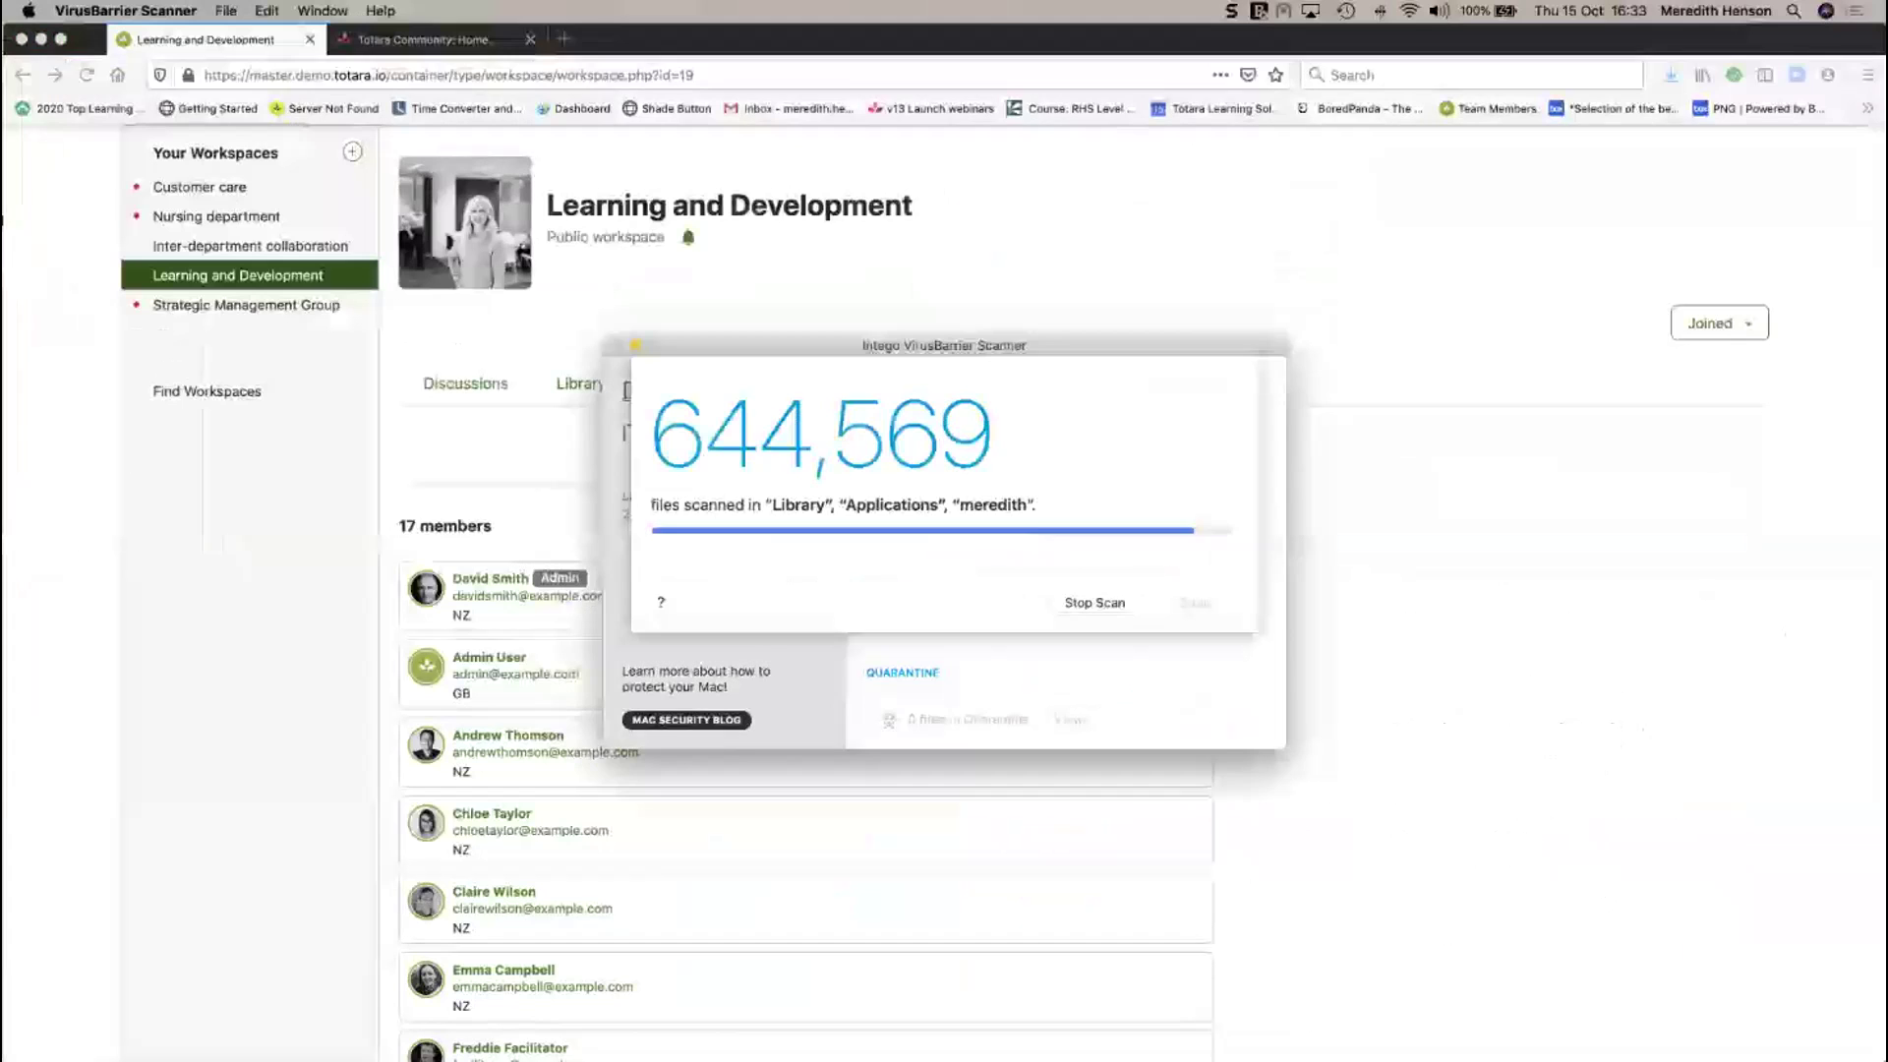
key("Return")
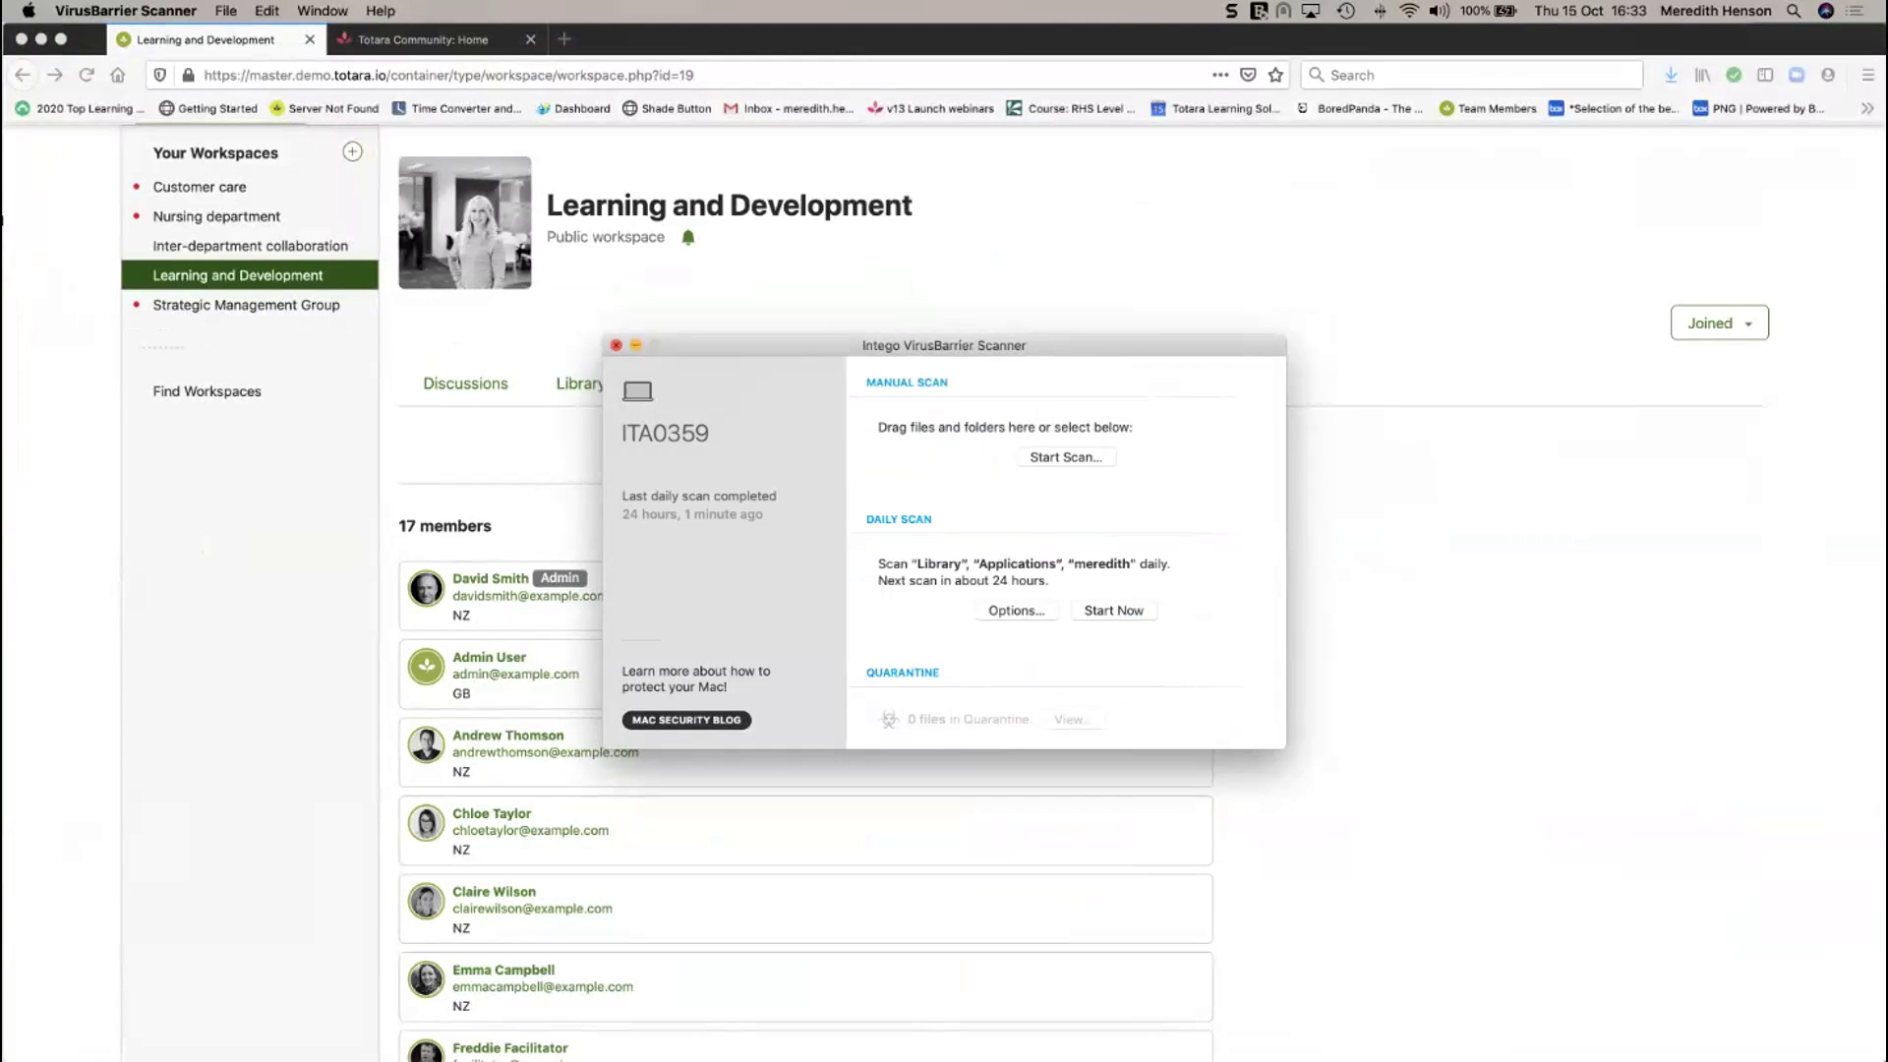
left_click(615, 345)
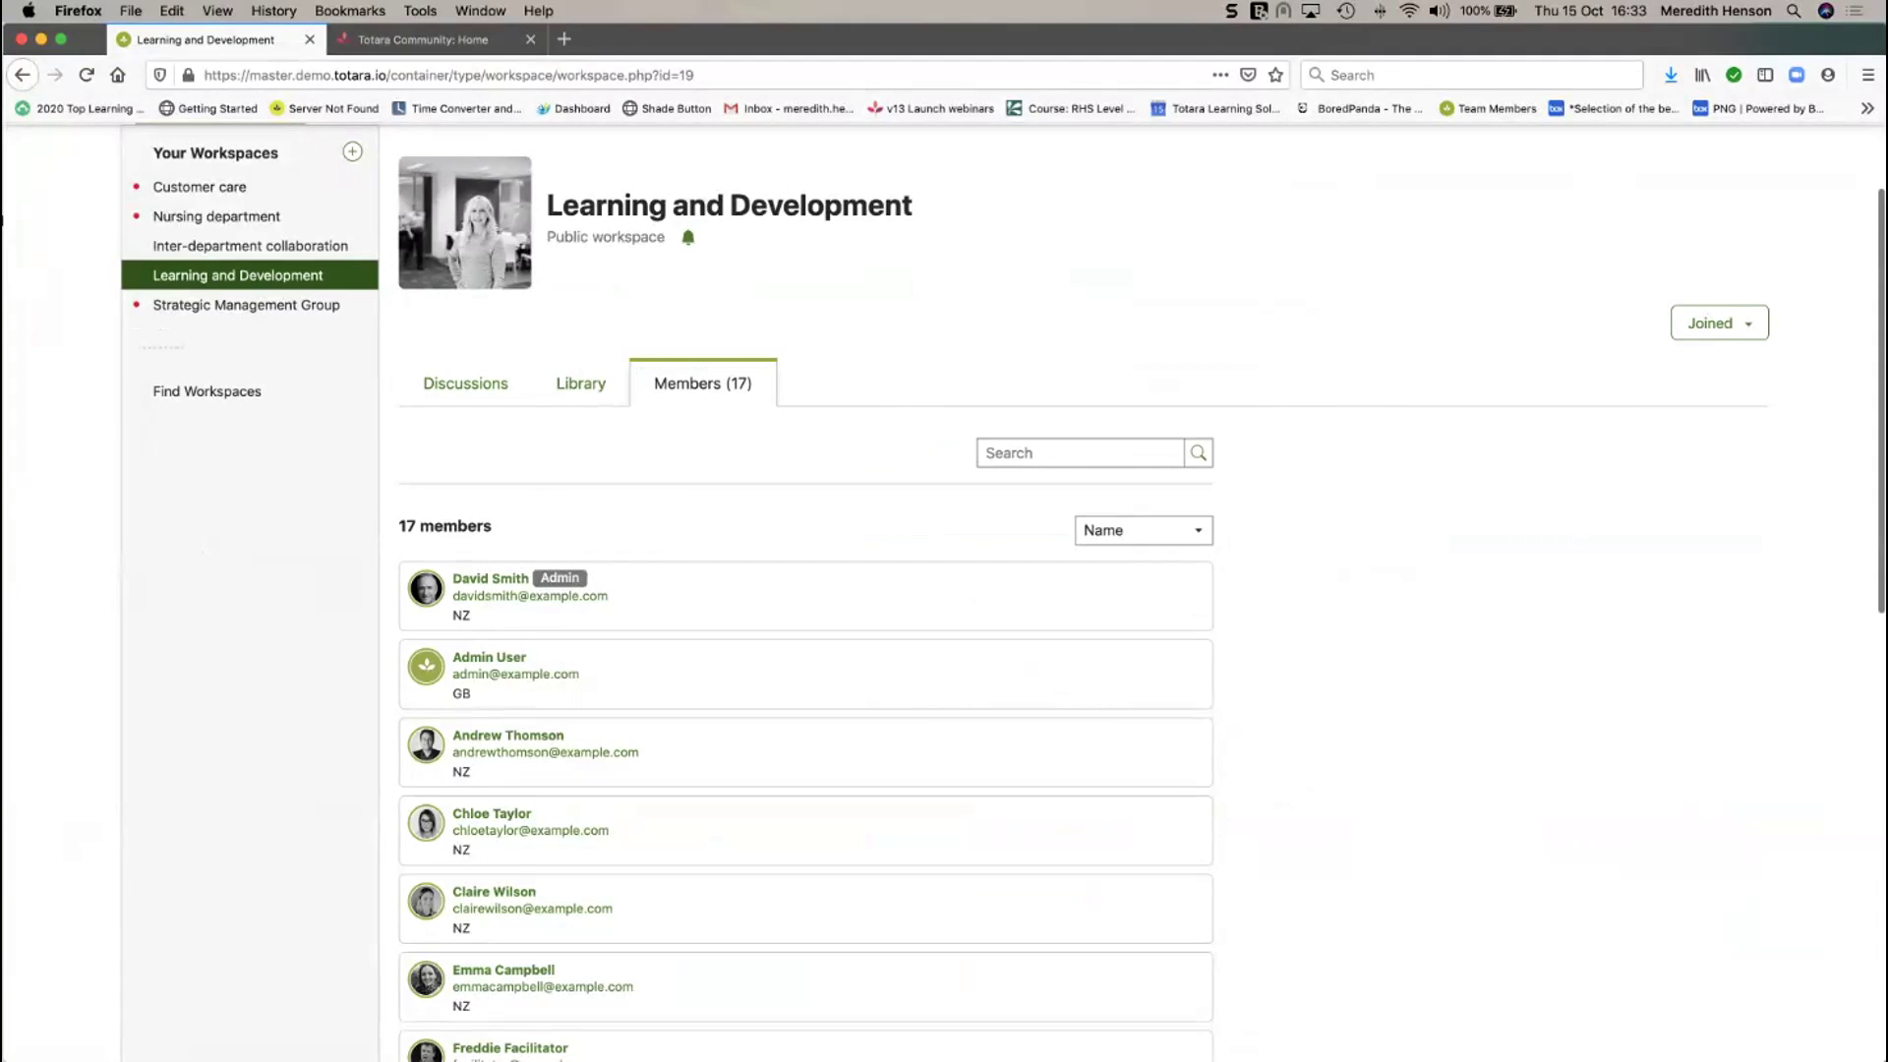
Log out of the learner account and log in as the site administrator with the saved username and password.
scroll(944, 590, "up", 3)
left_click(1686, 168)
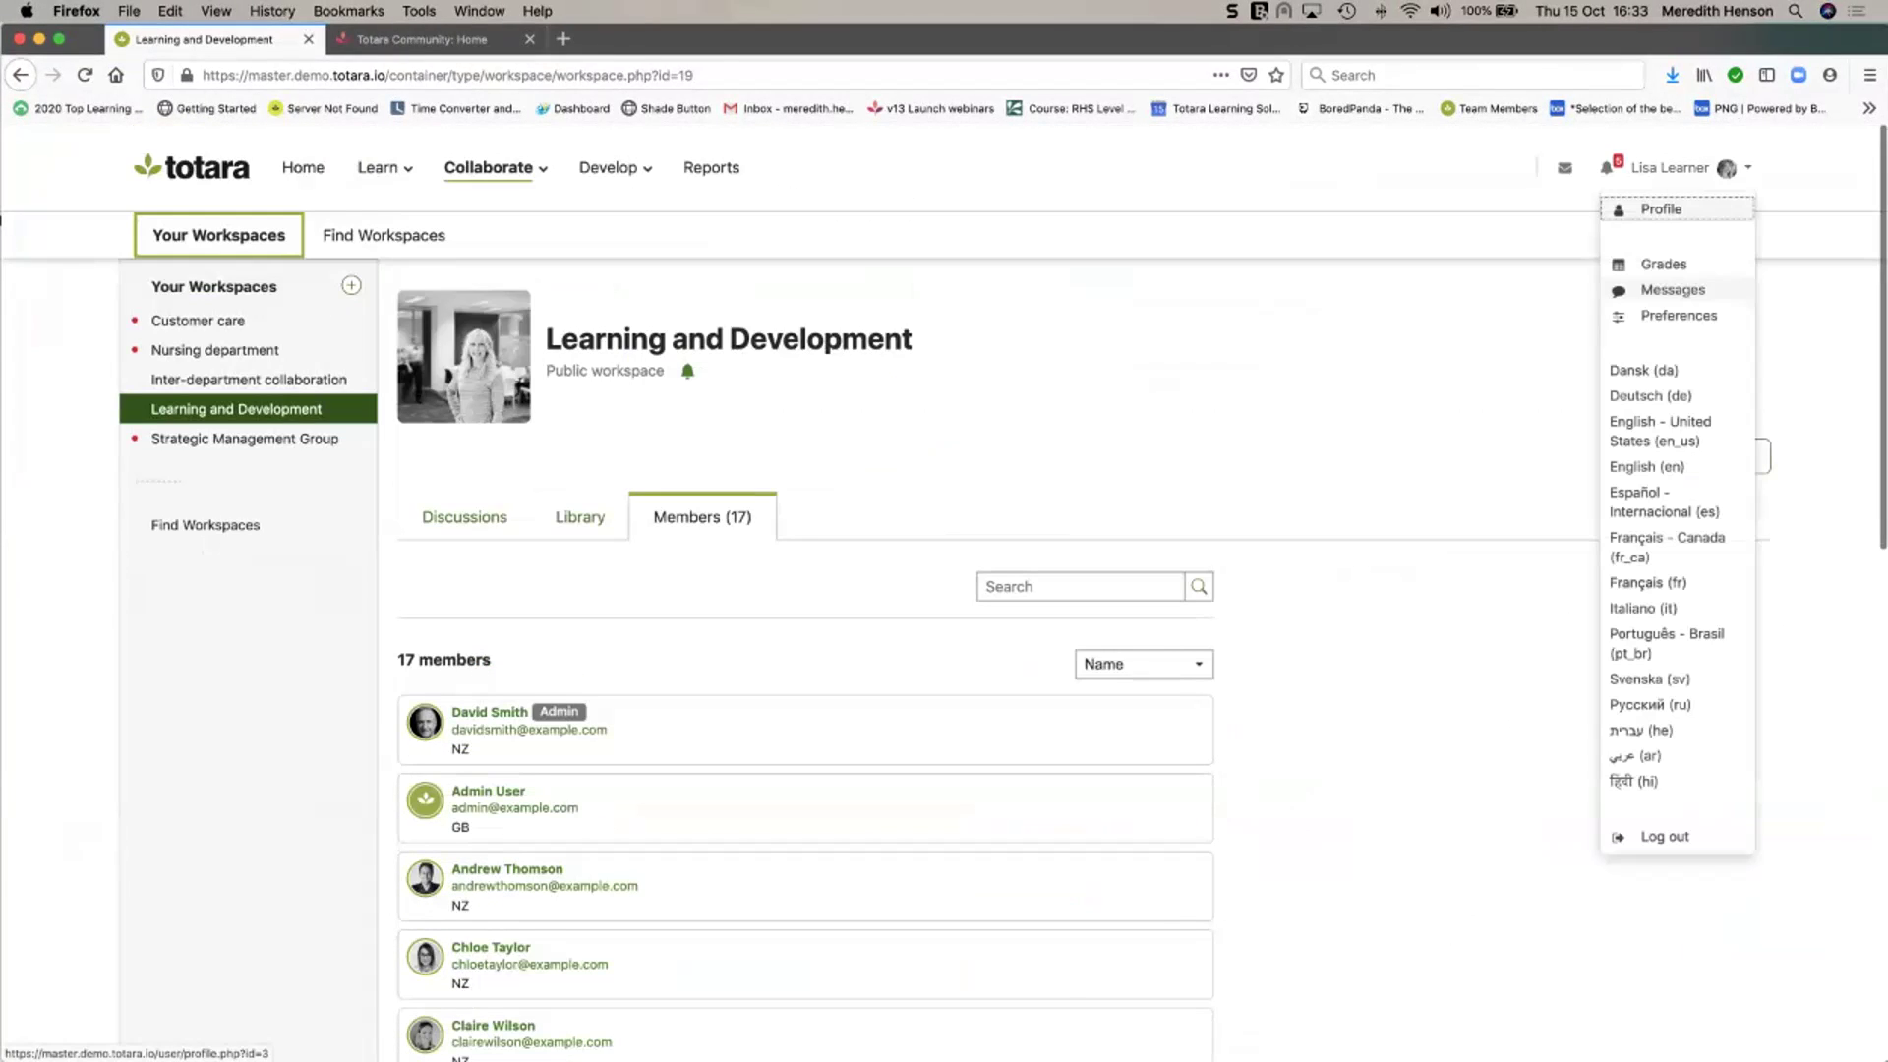
left_click(1665, 837)
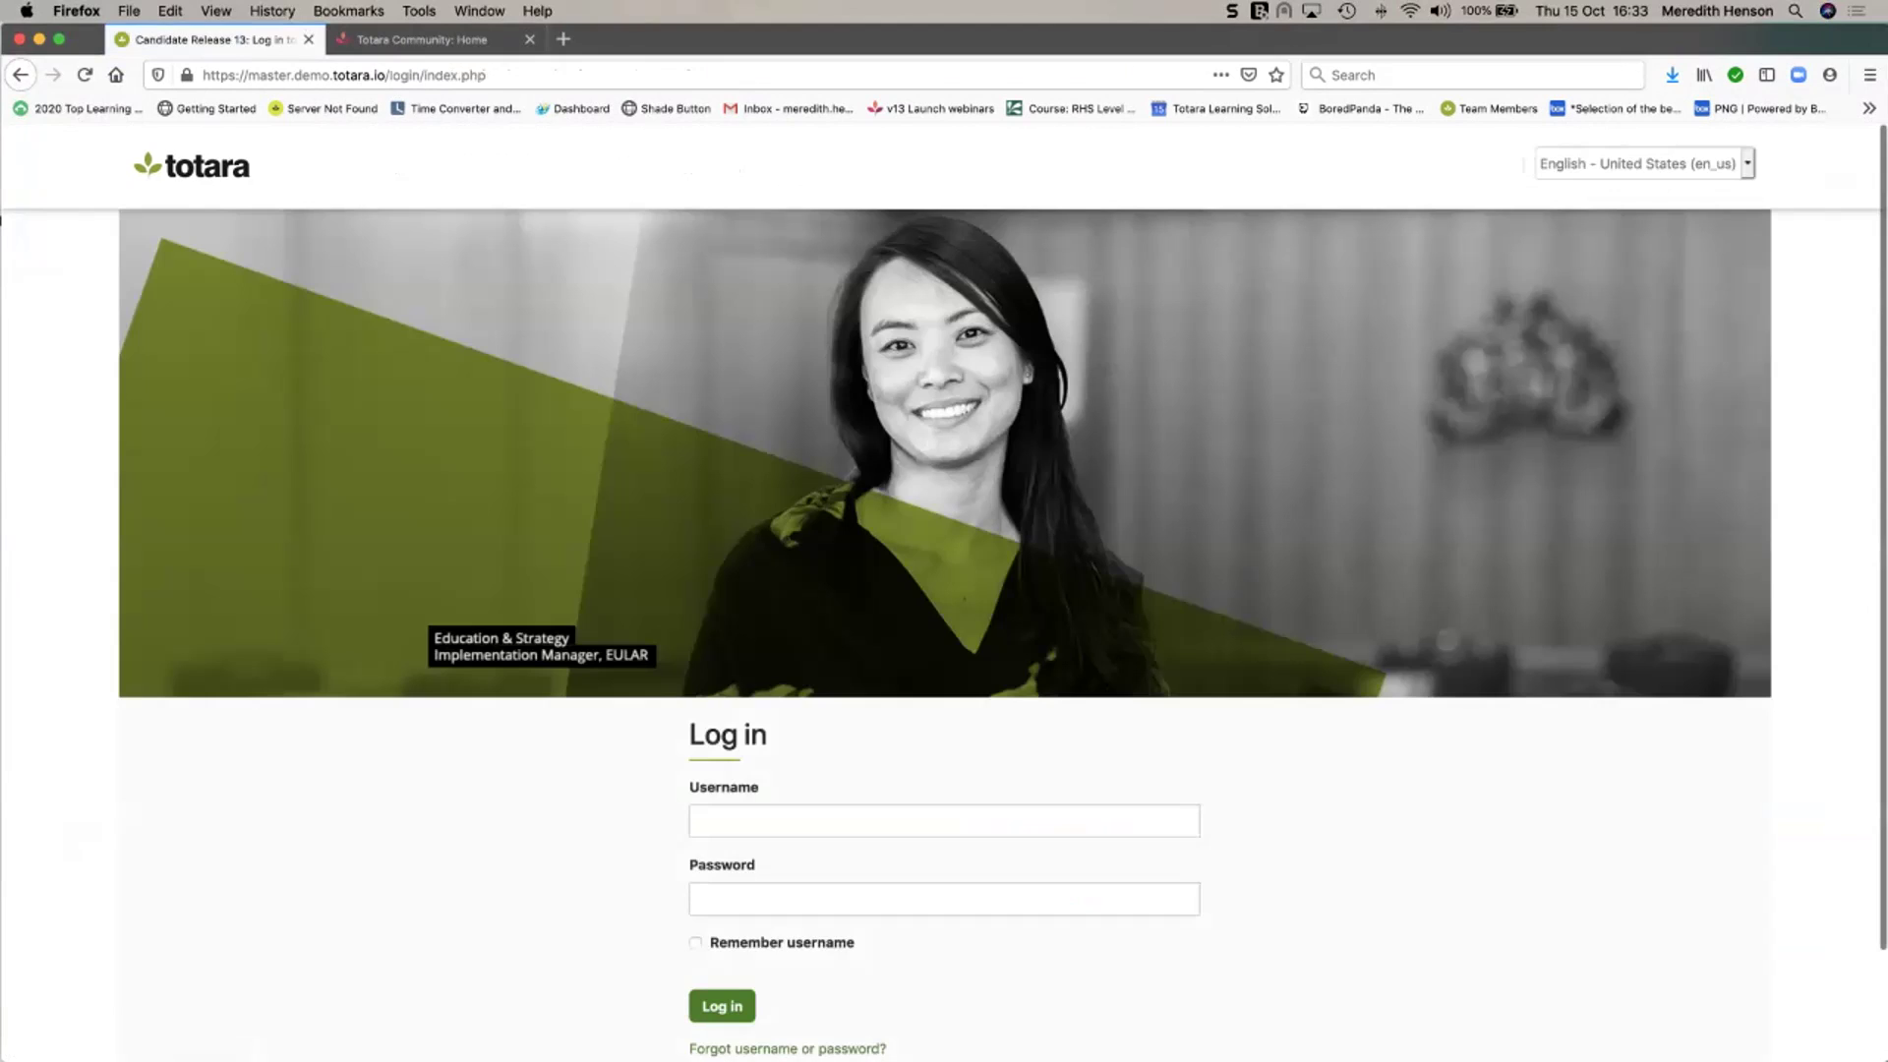
left_click(945, 821)
left_click(747, 857)
left_click(722, 1006)
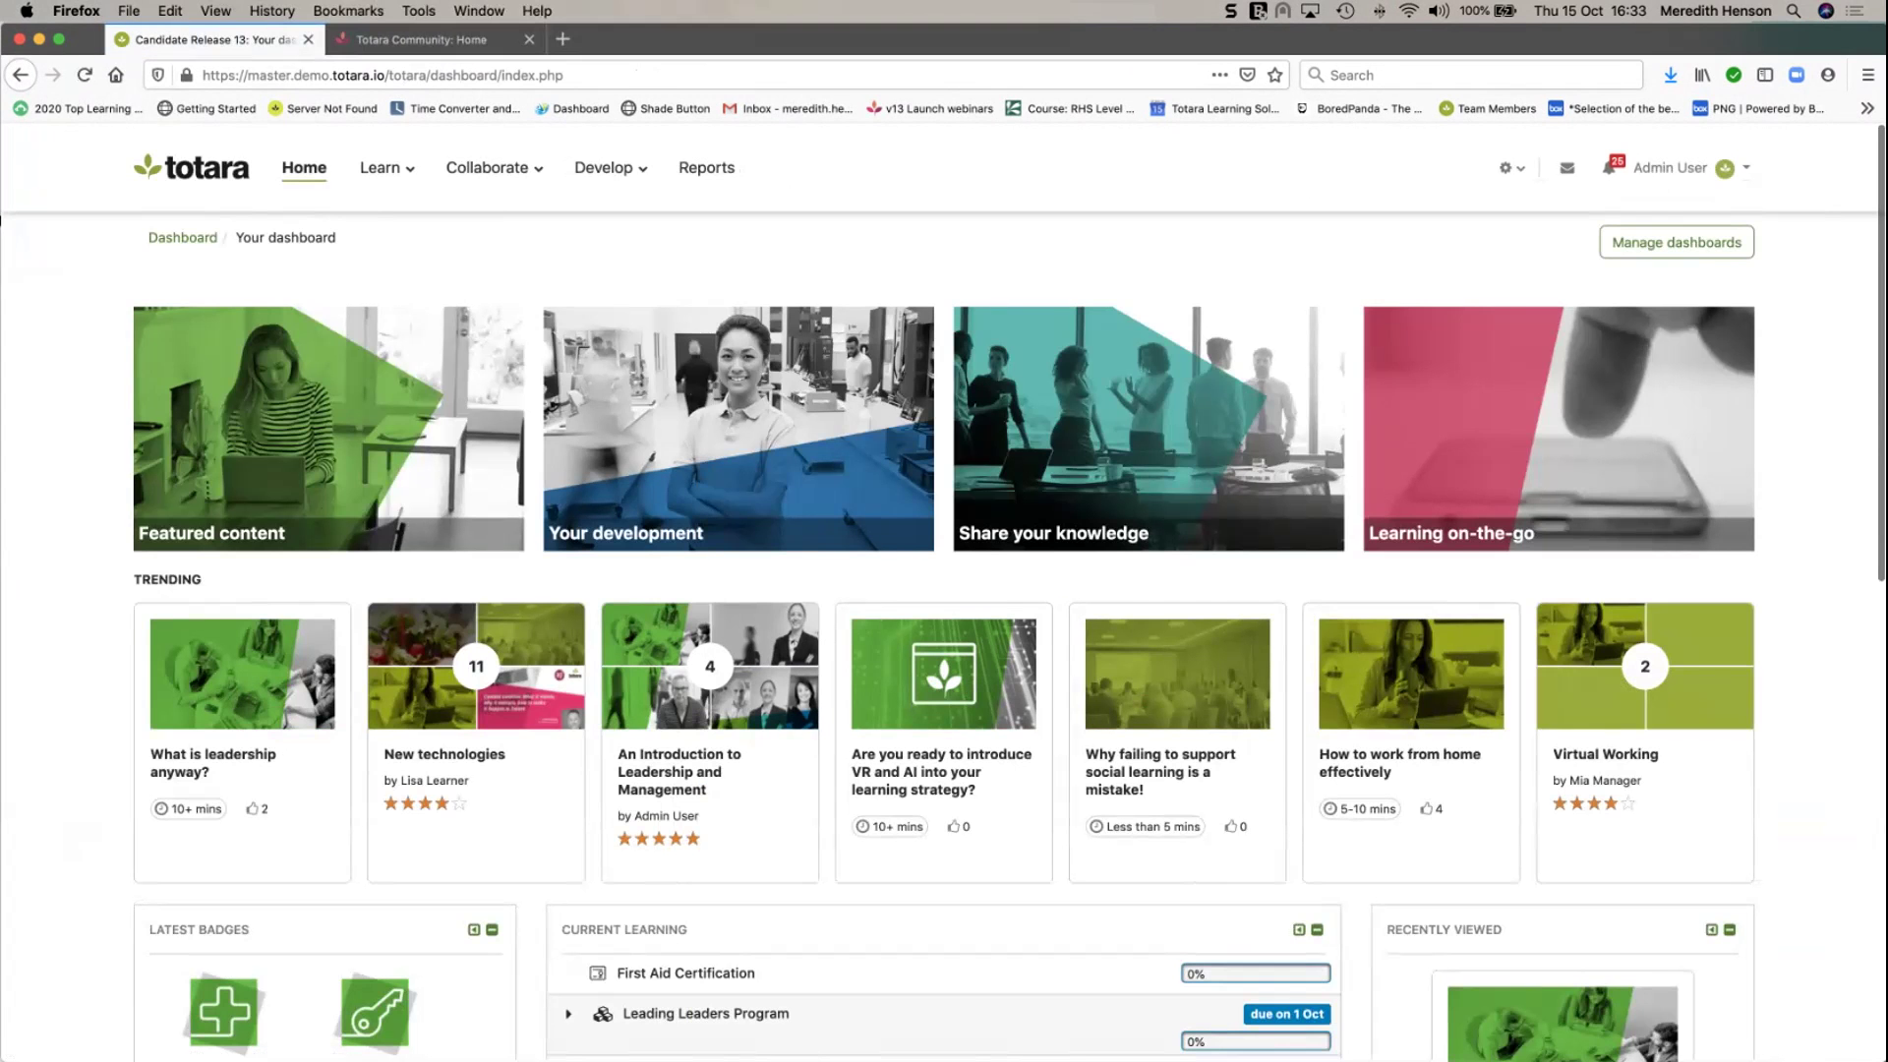
Start creating a new report and filter the report sources by Content Engagement and Inappropriate content.
left_click(706, 168)
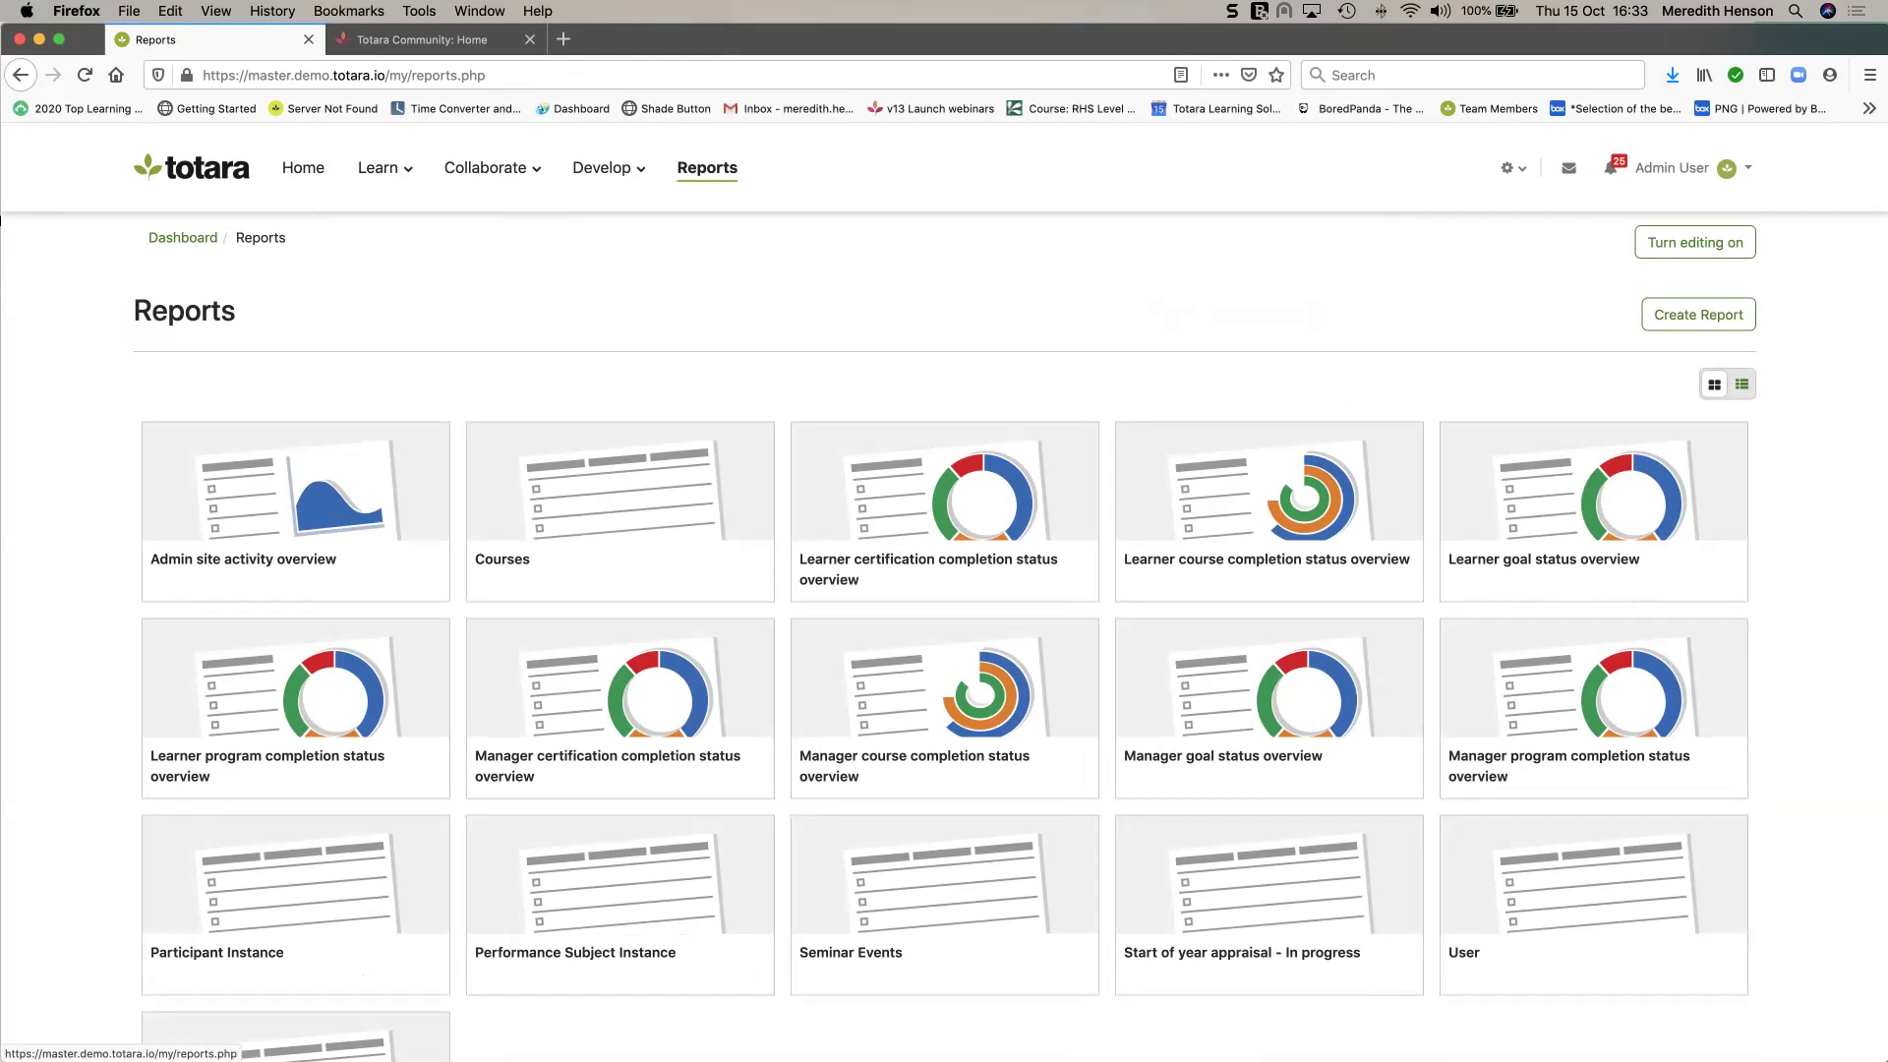
left_click(1698, 314)
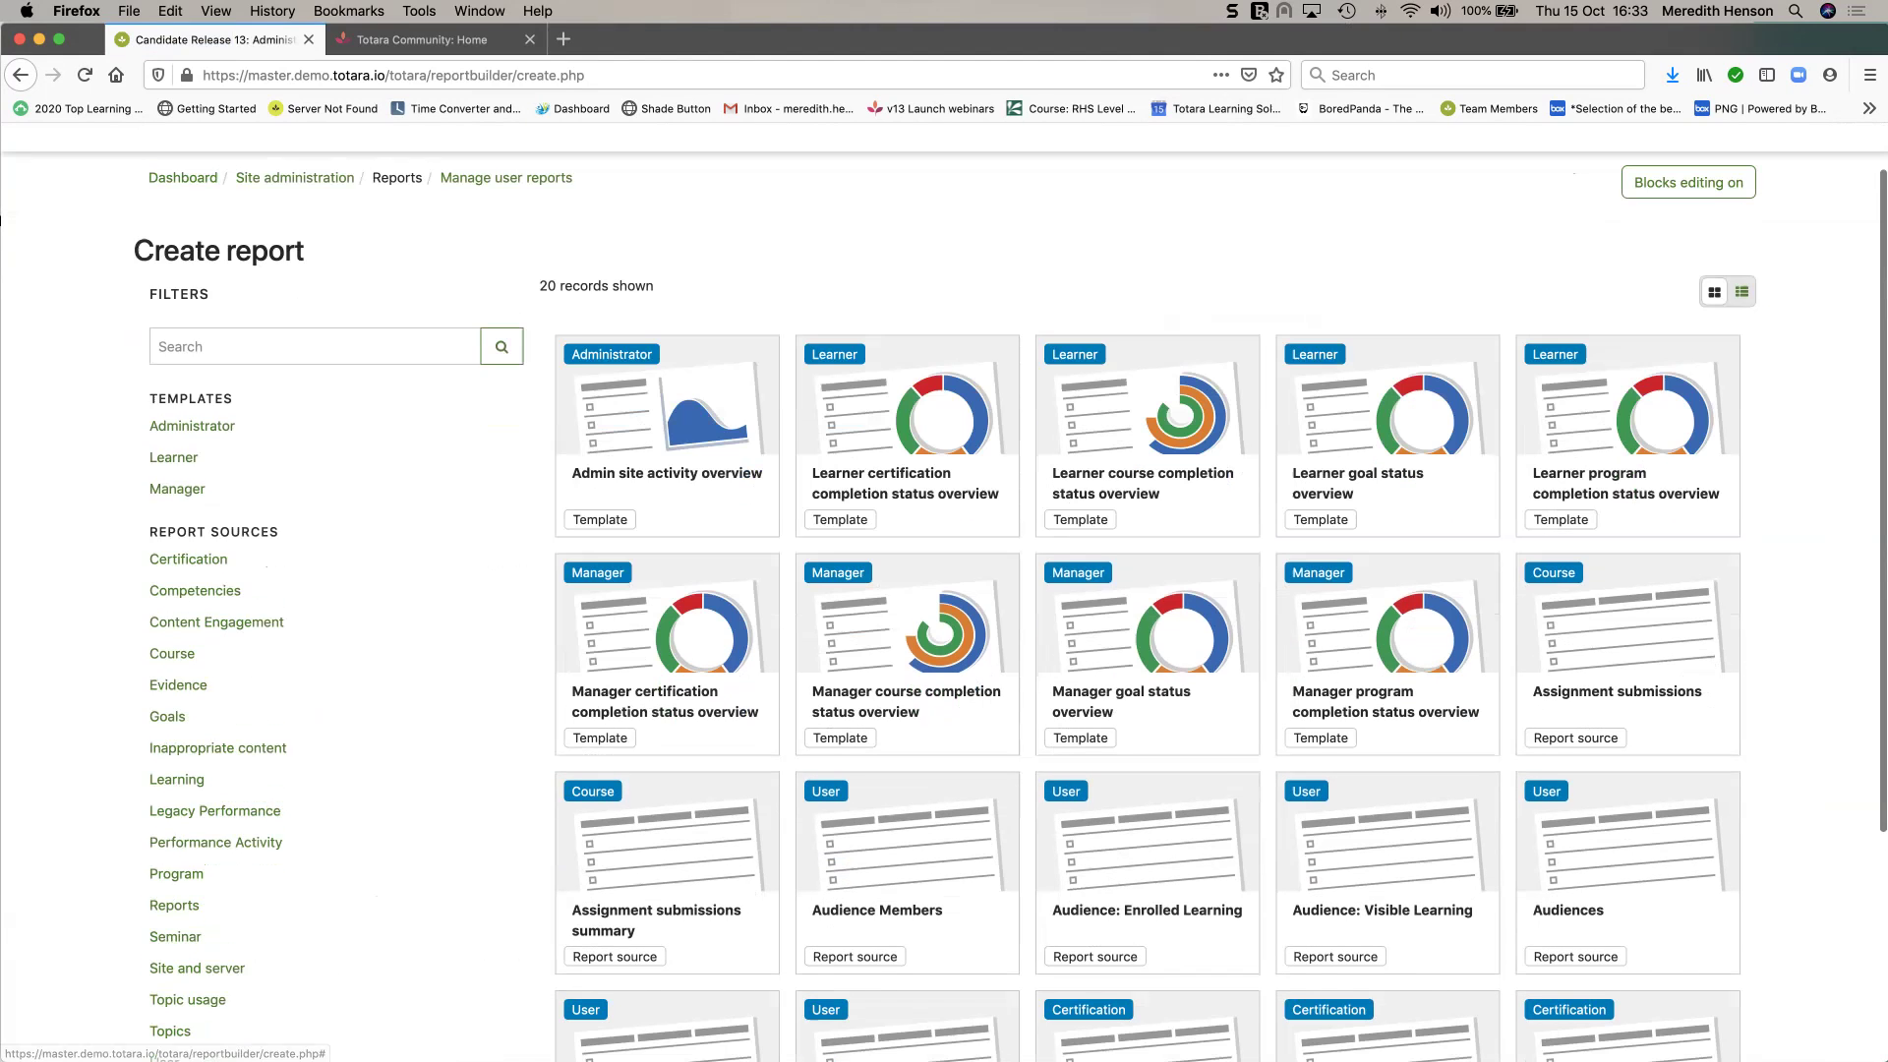
scroll(945, 590, "down", 2)
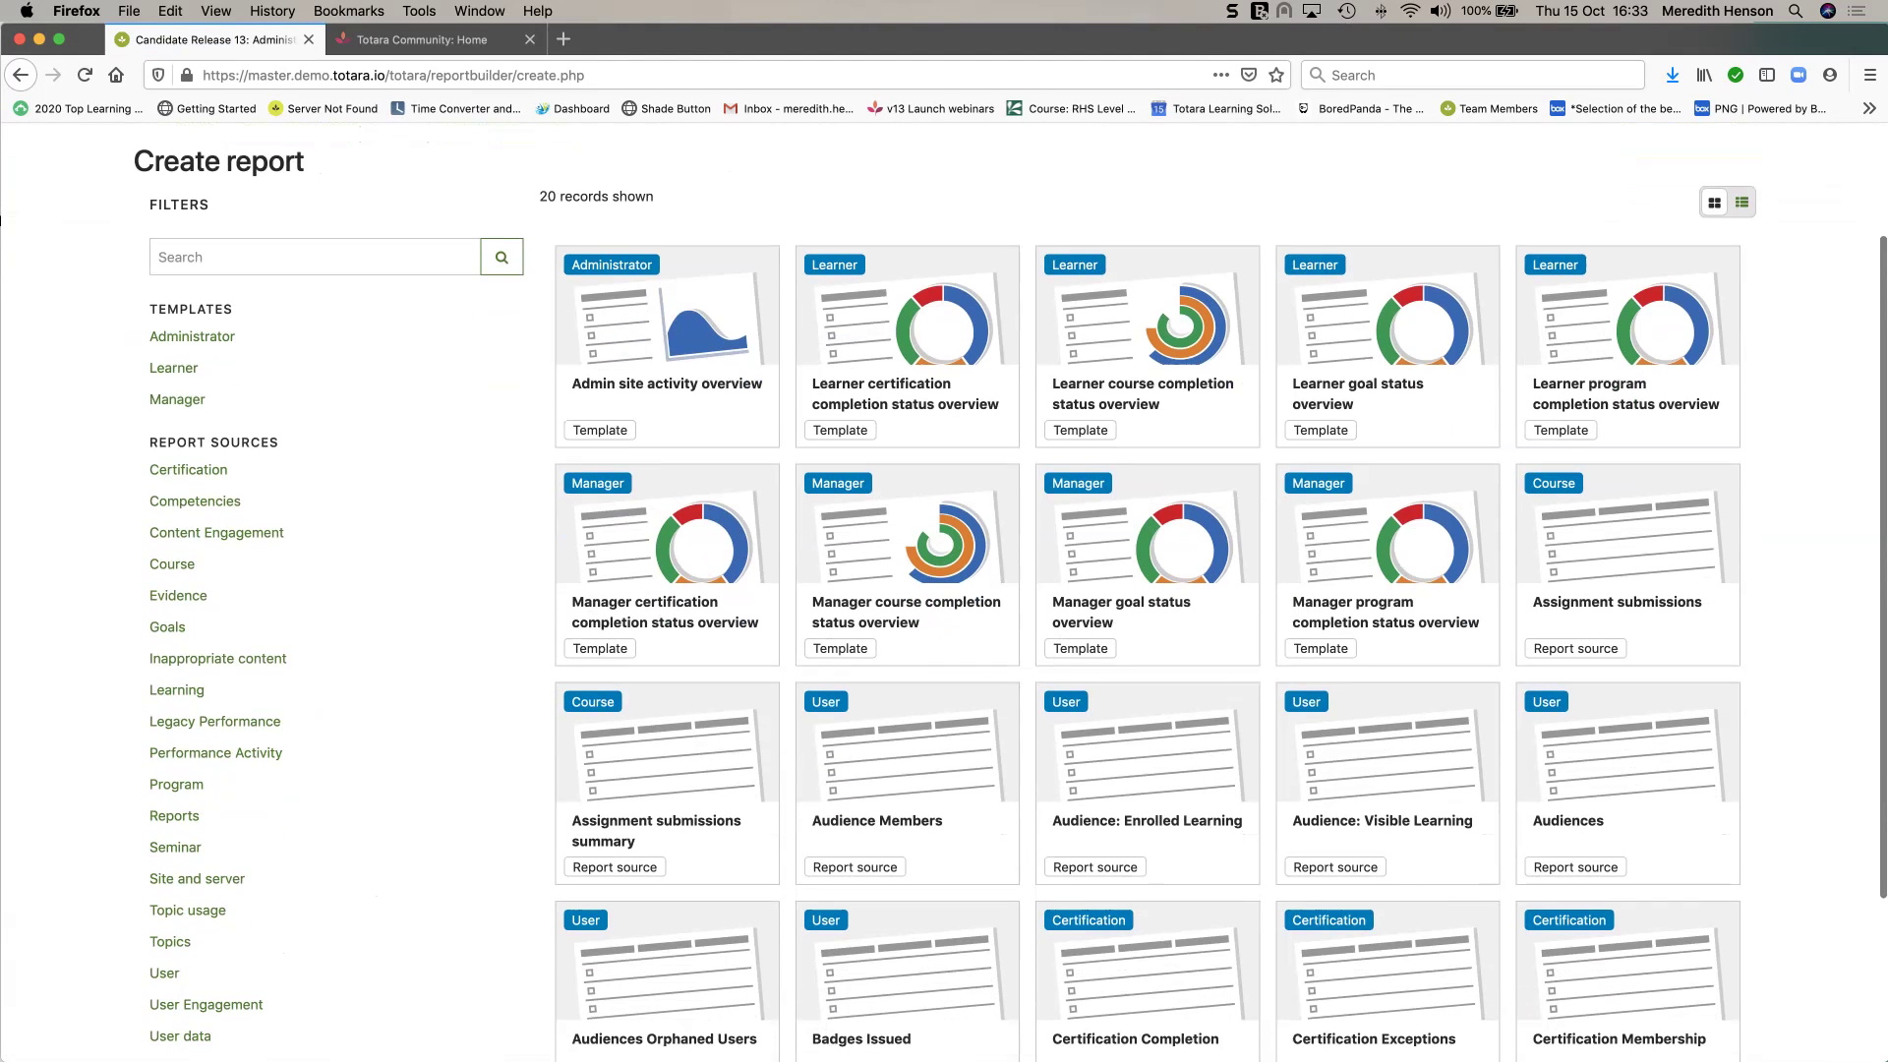
scroll(216, 489, "down", 2)
left_click(216, 489)
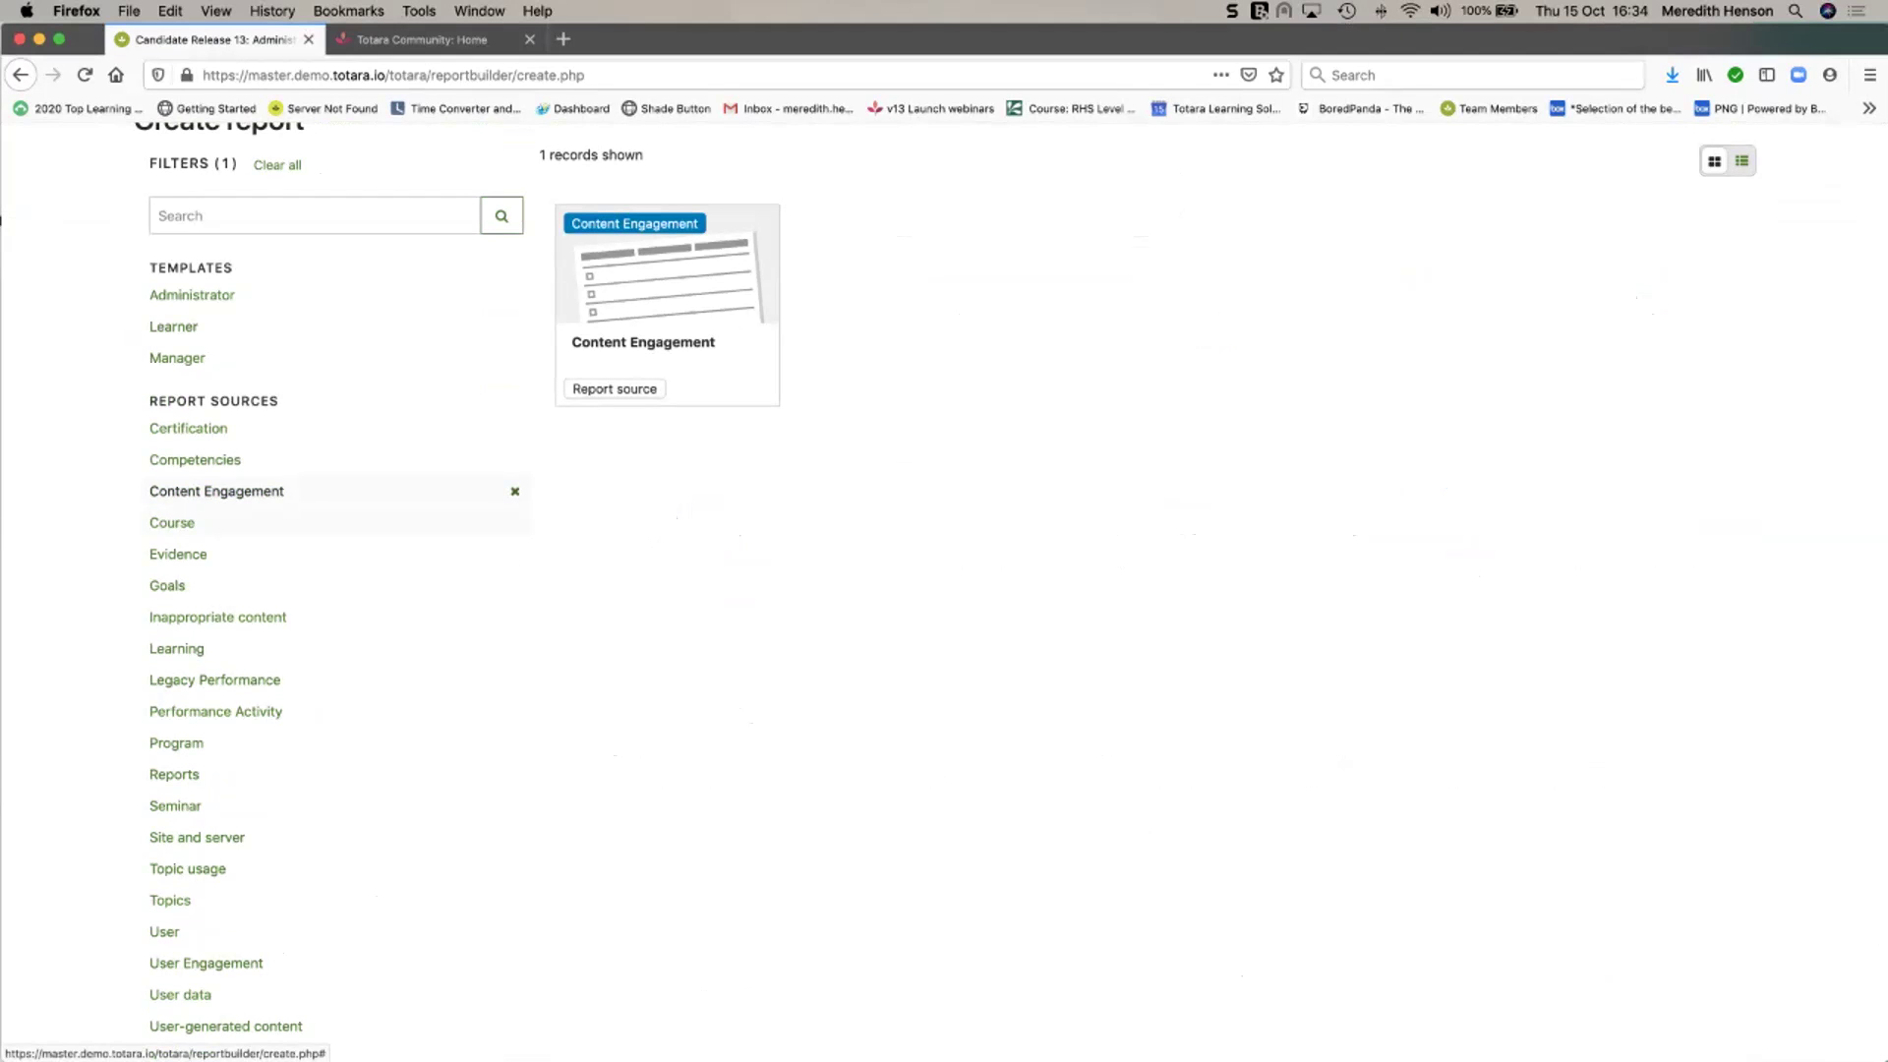
left_click(218, 617)
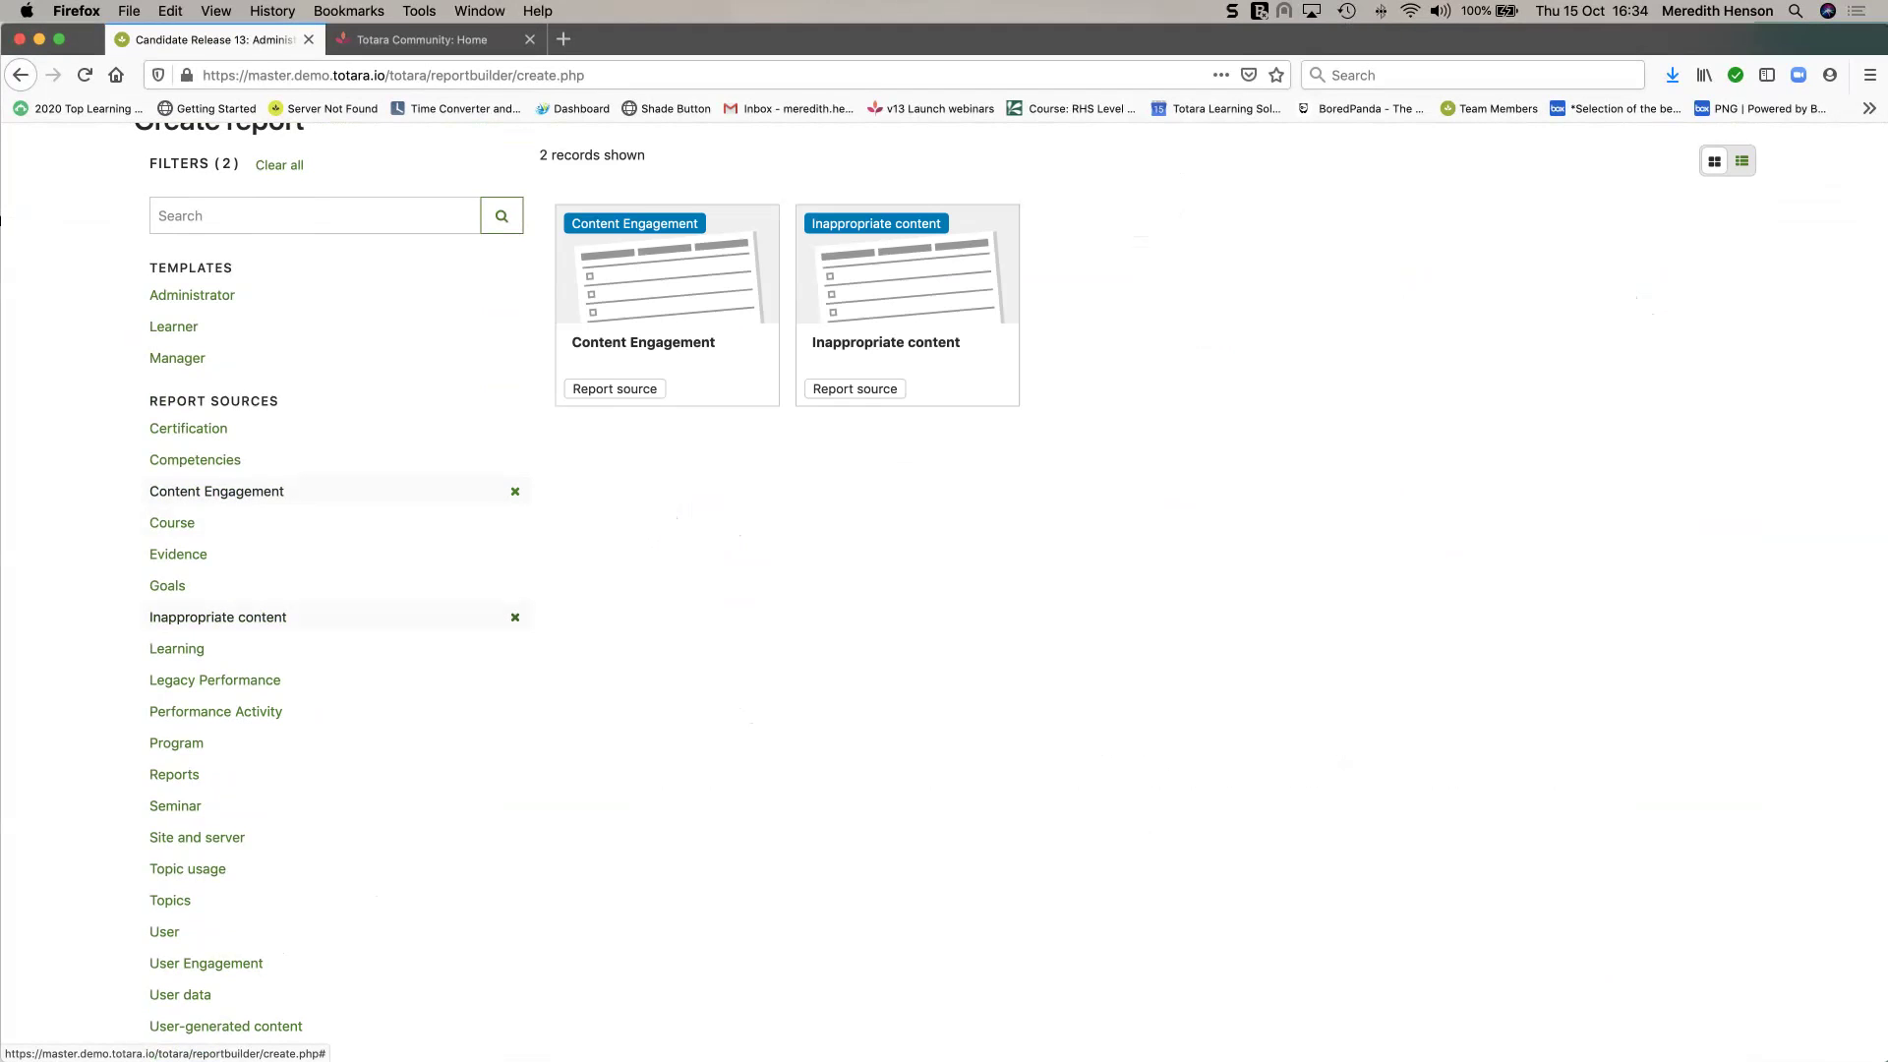
Add Topics, Topic usage, User Engagement, User-generated content and Workspaces to the report source filters.
scroll(944, 590, "down", 1)
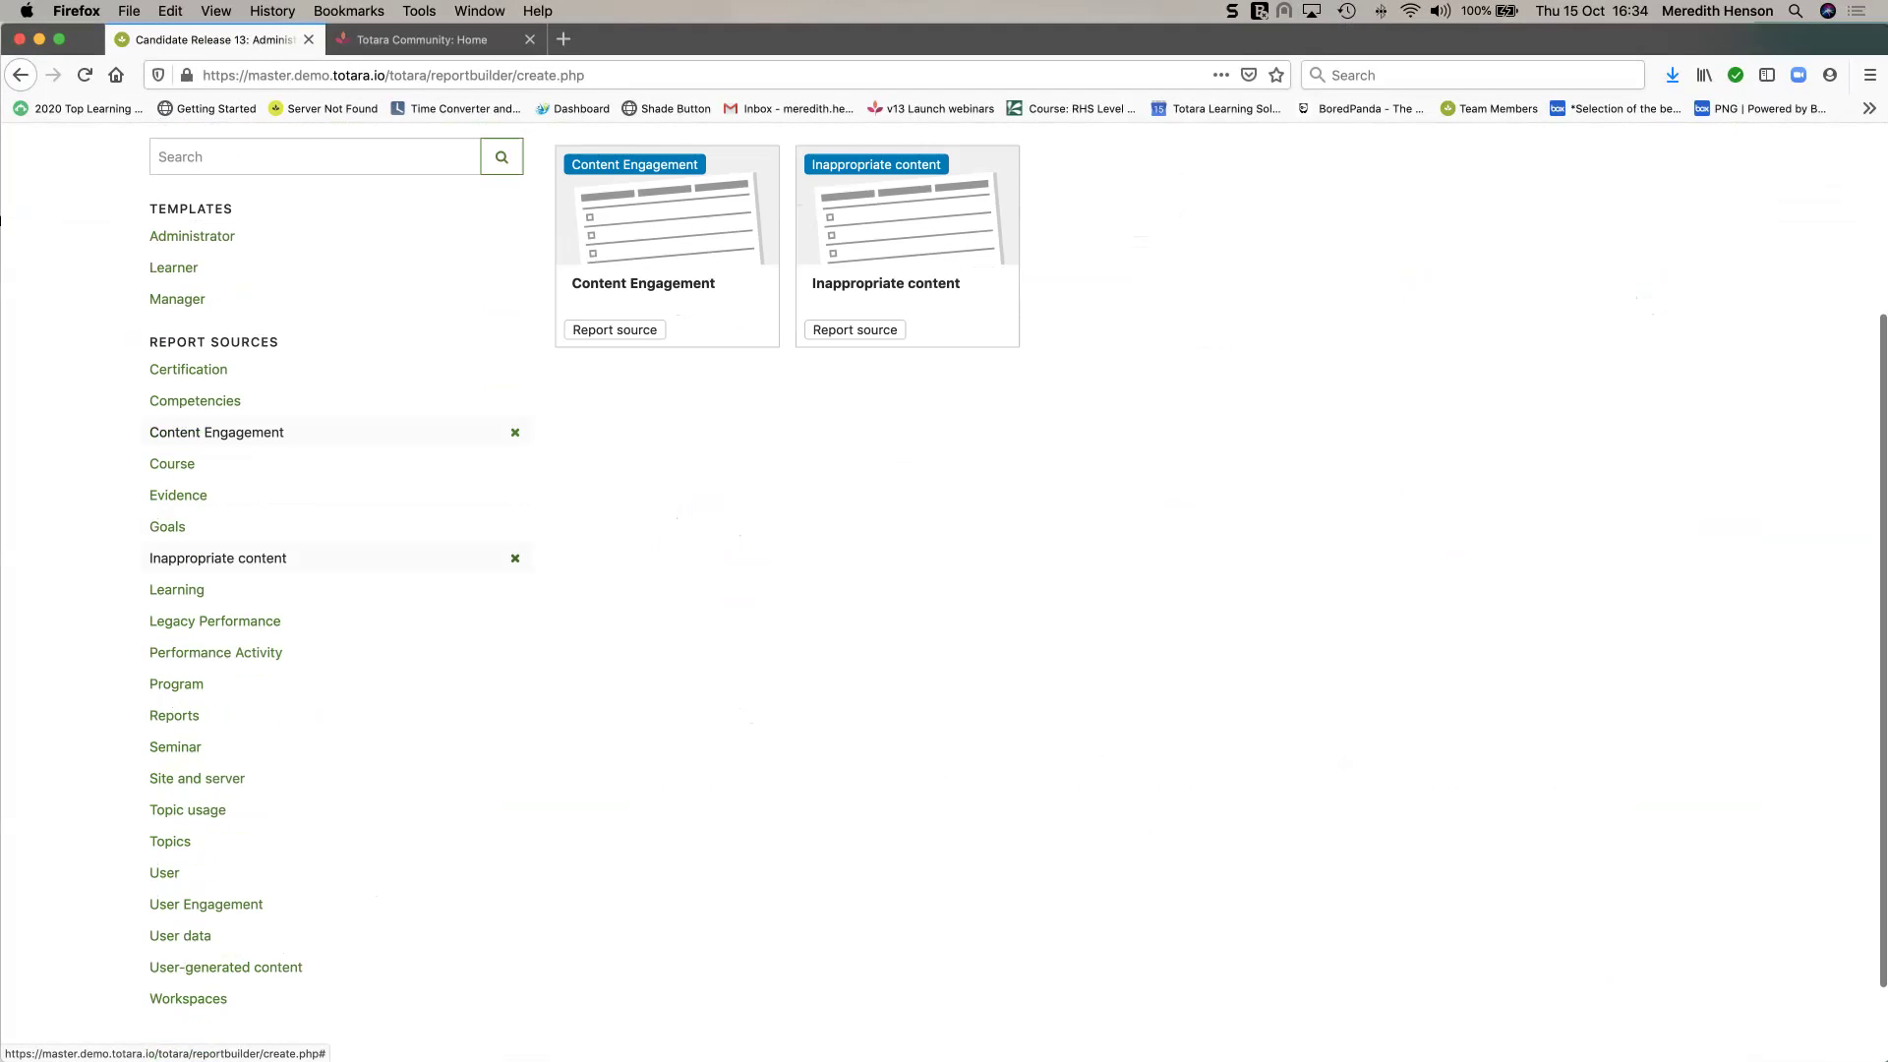
scroll(944, 590, "down", 1)
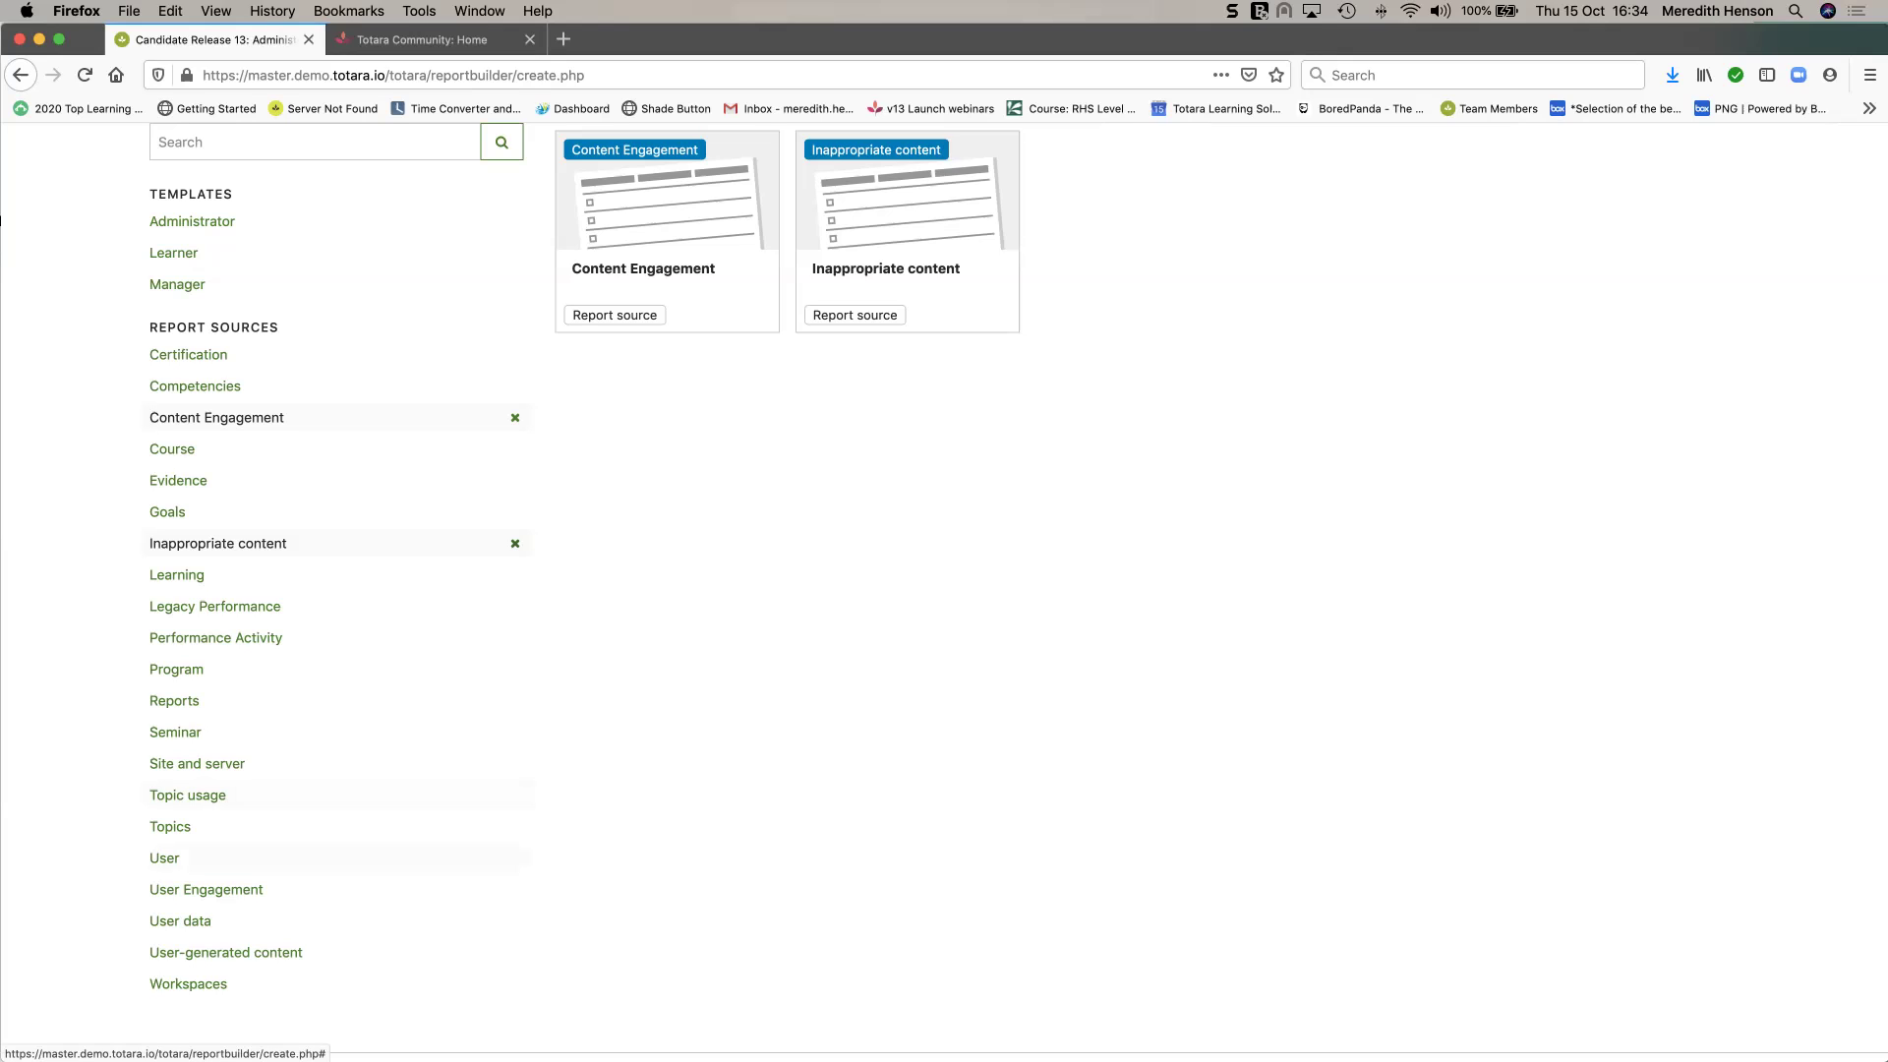
left_click(171, 827)
left_click(188, 794)
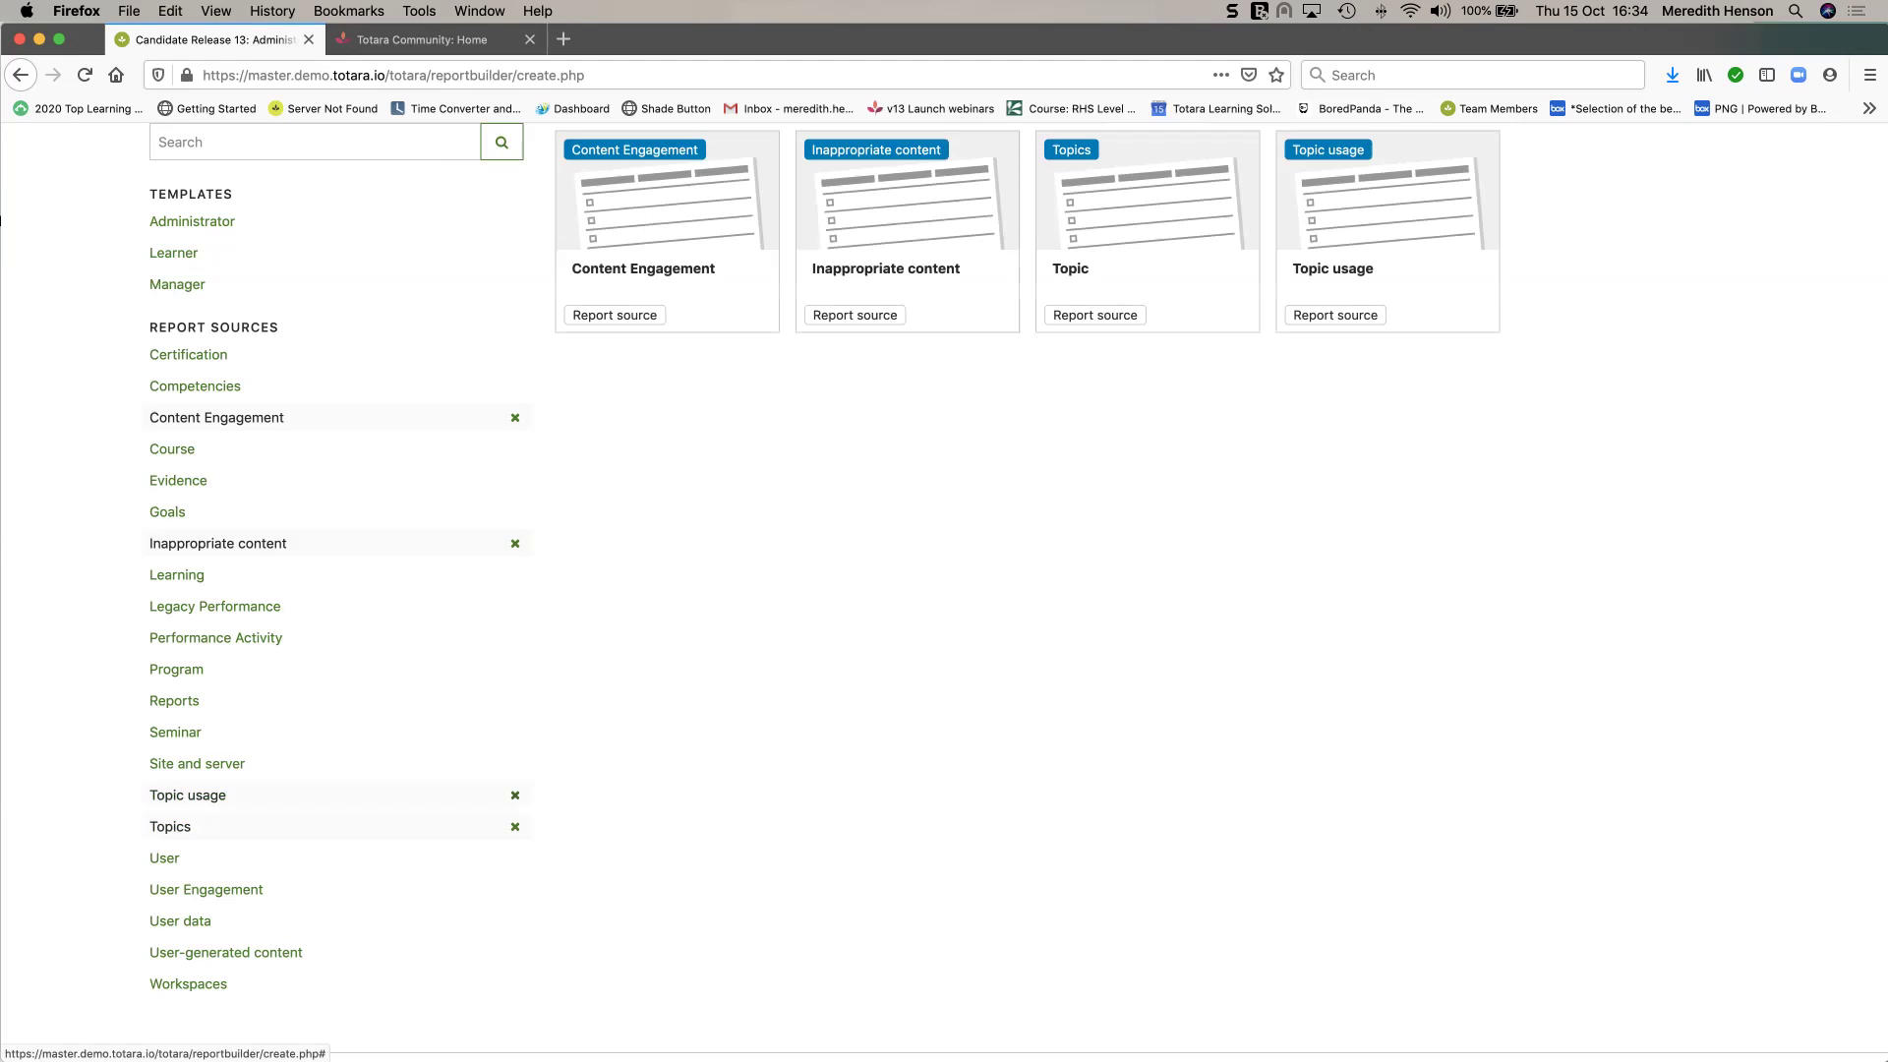
left_click(207, 889)
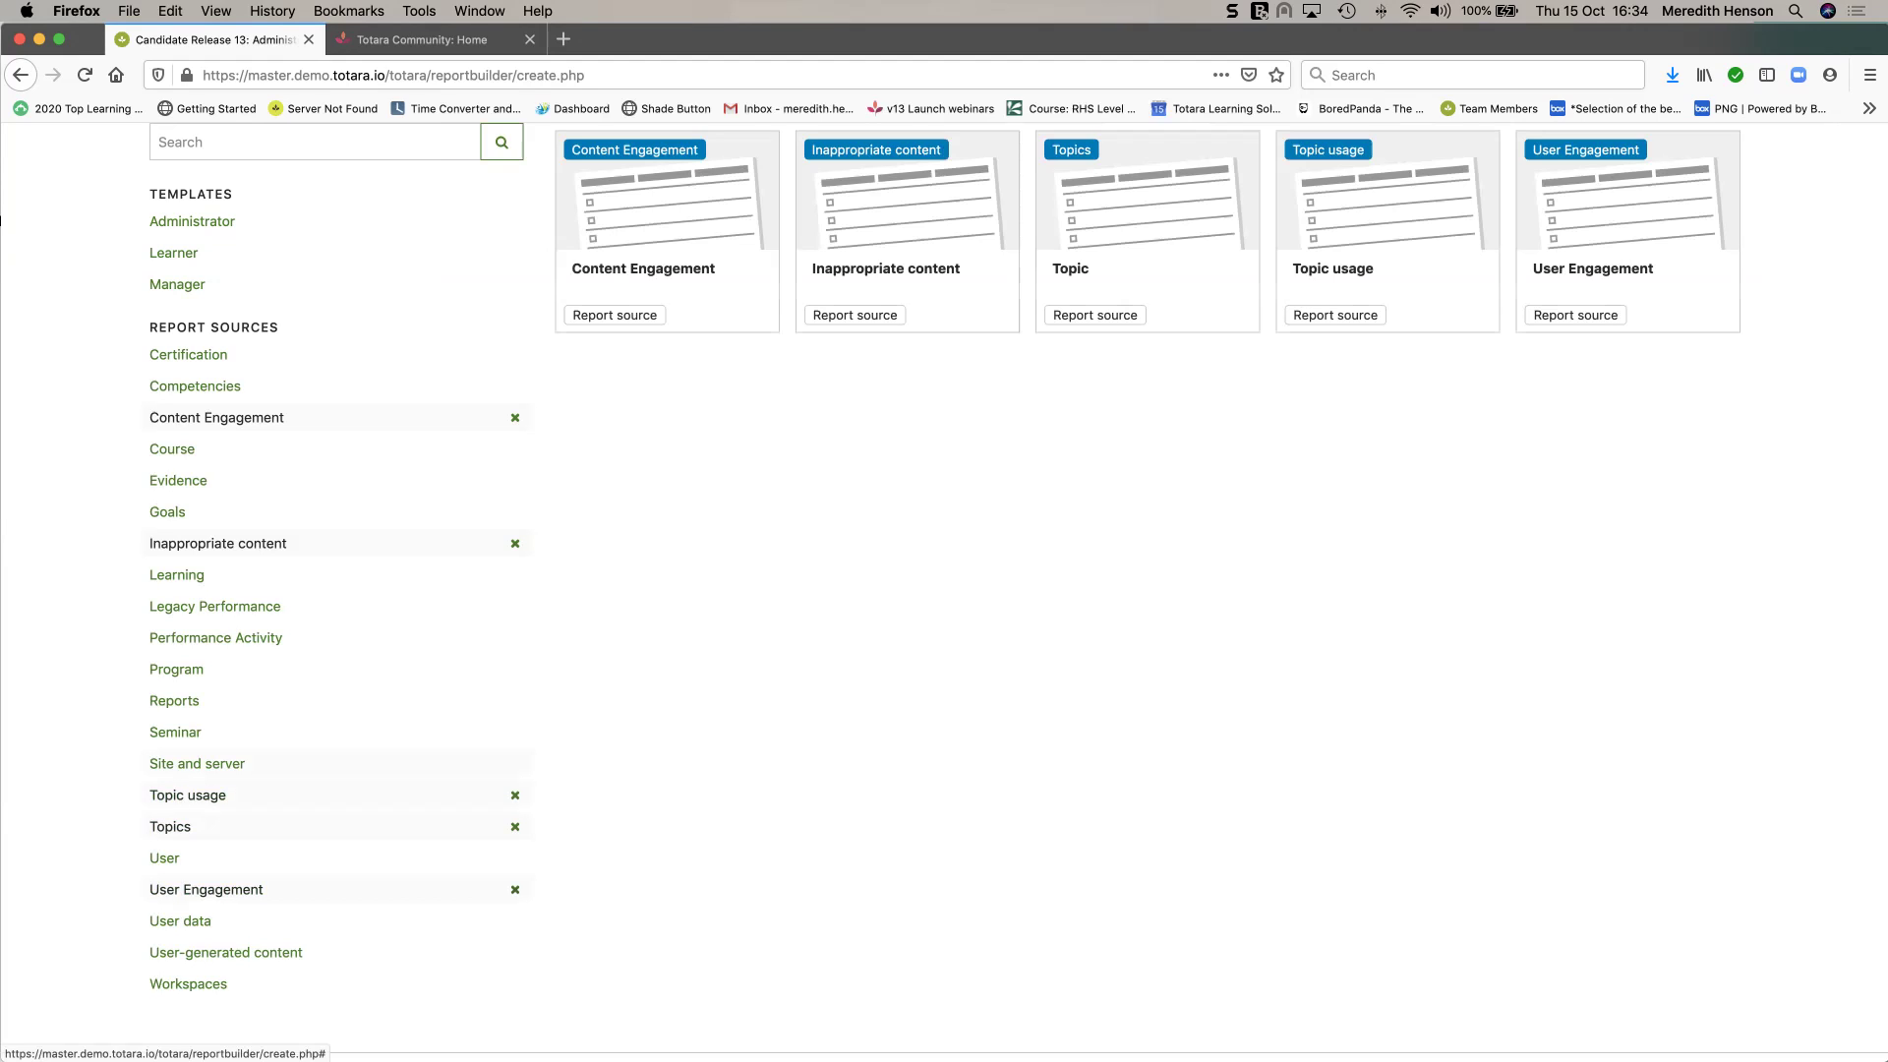
left_click(226, 952)
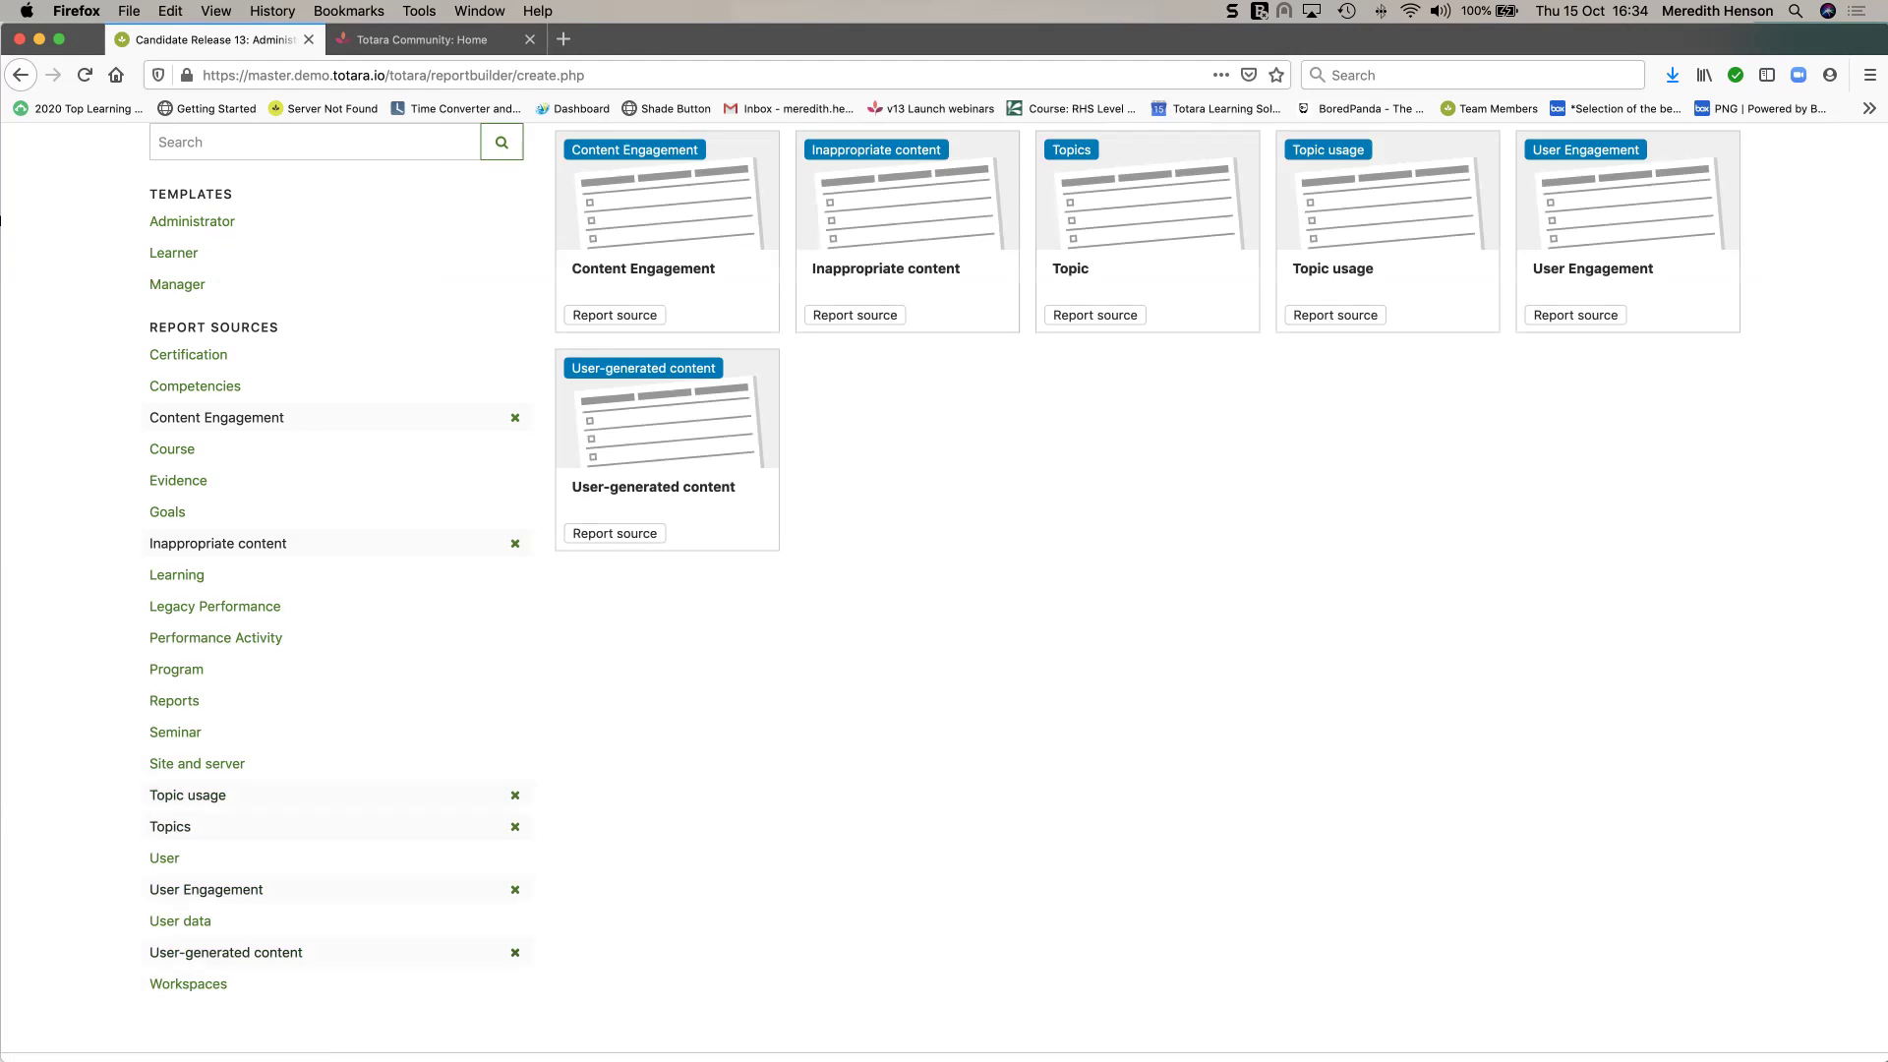
scroll(944, 571, "up", 1)
left_click(188, 1001)
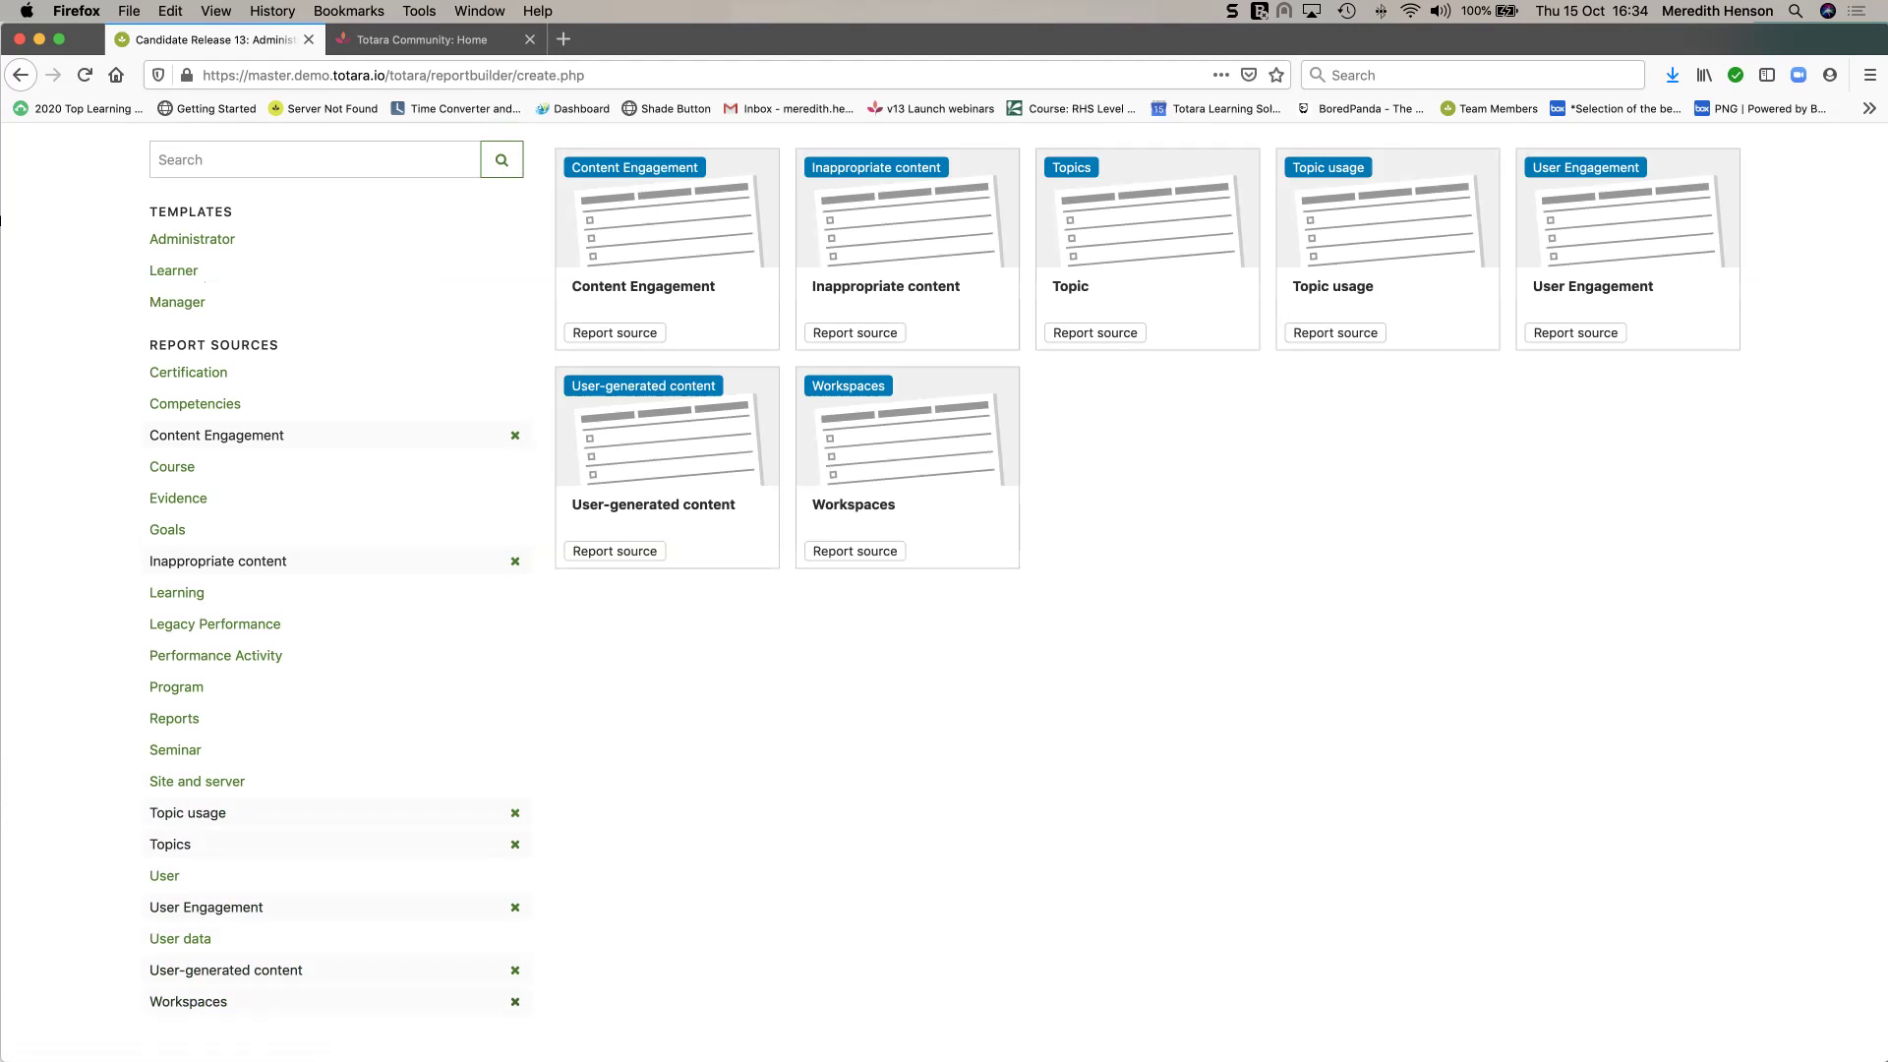
Create a report from the Content Engagement source and view it.
scroll(944, 591, "up", 2)
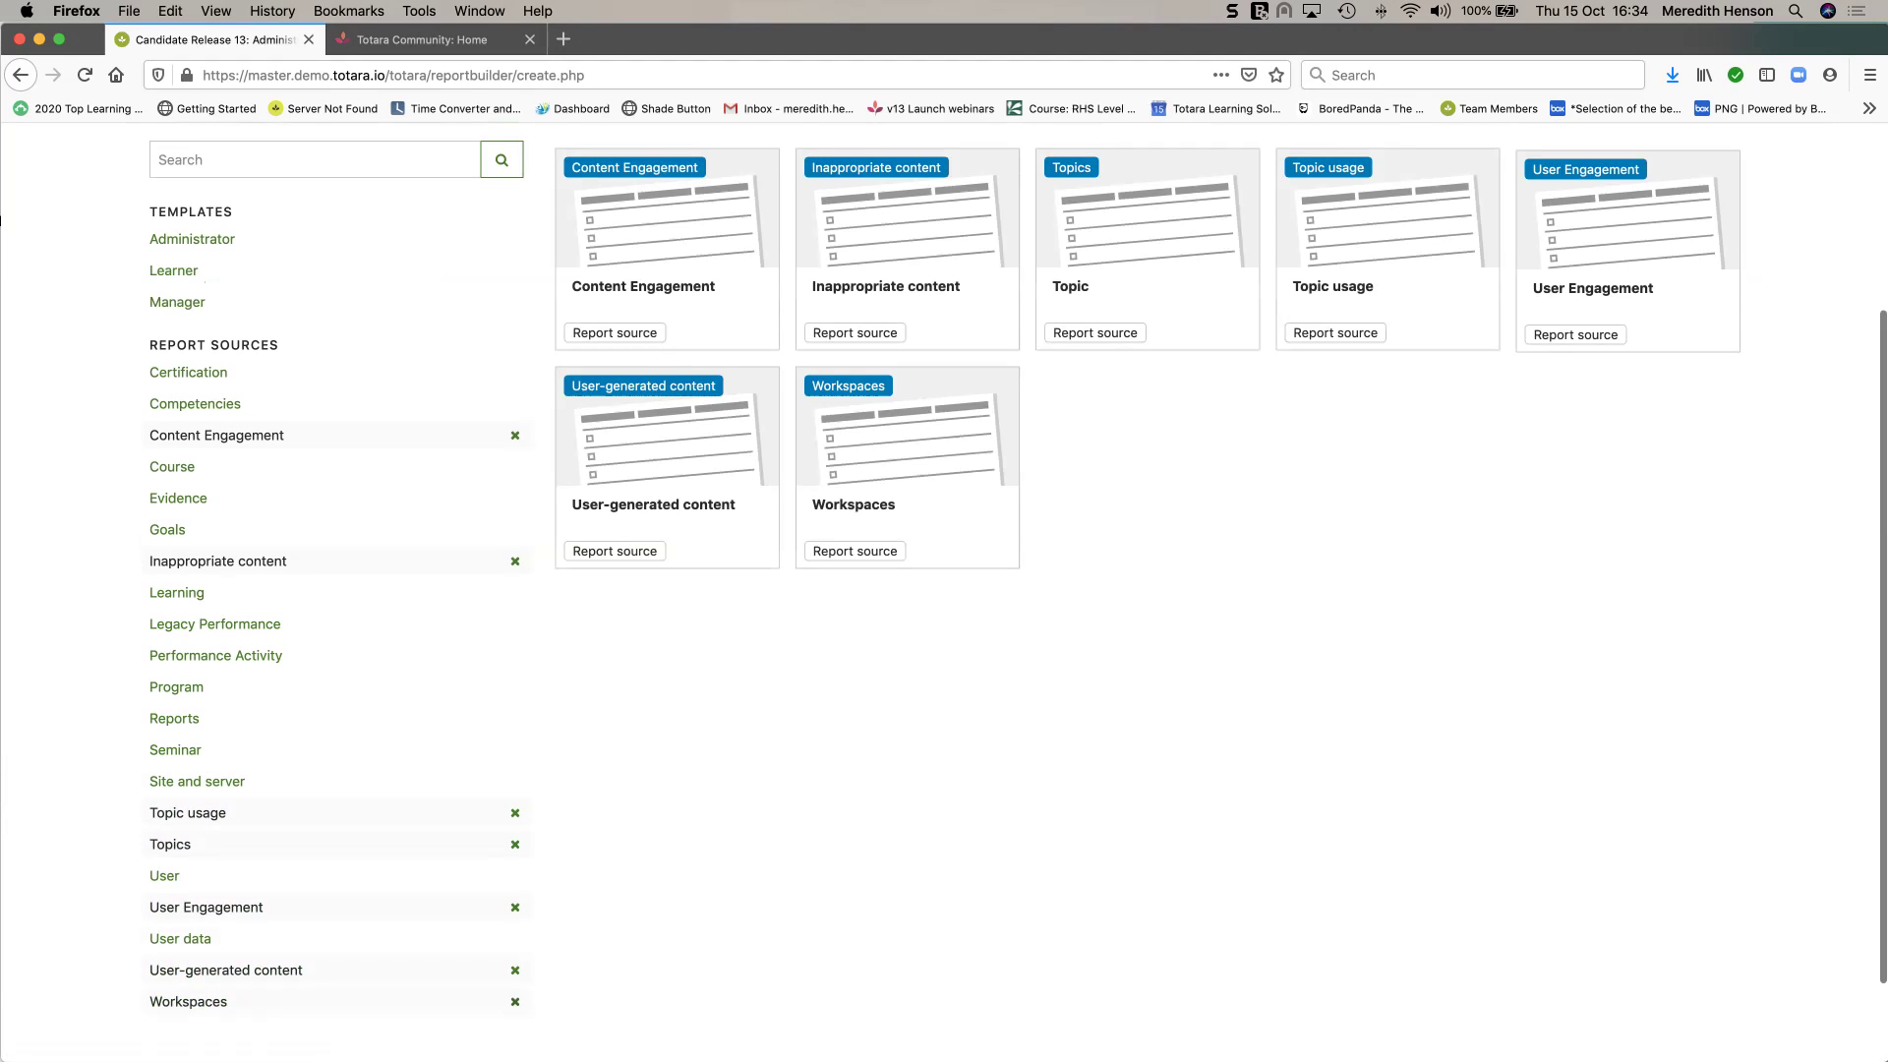
left_click(668, 324)
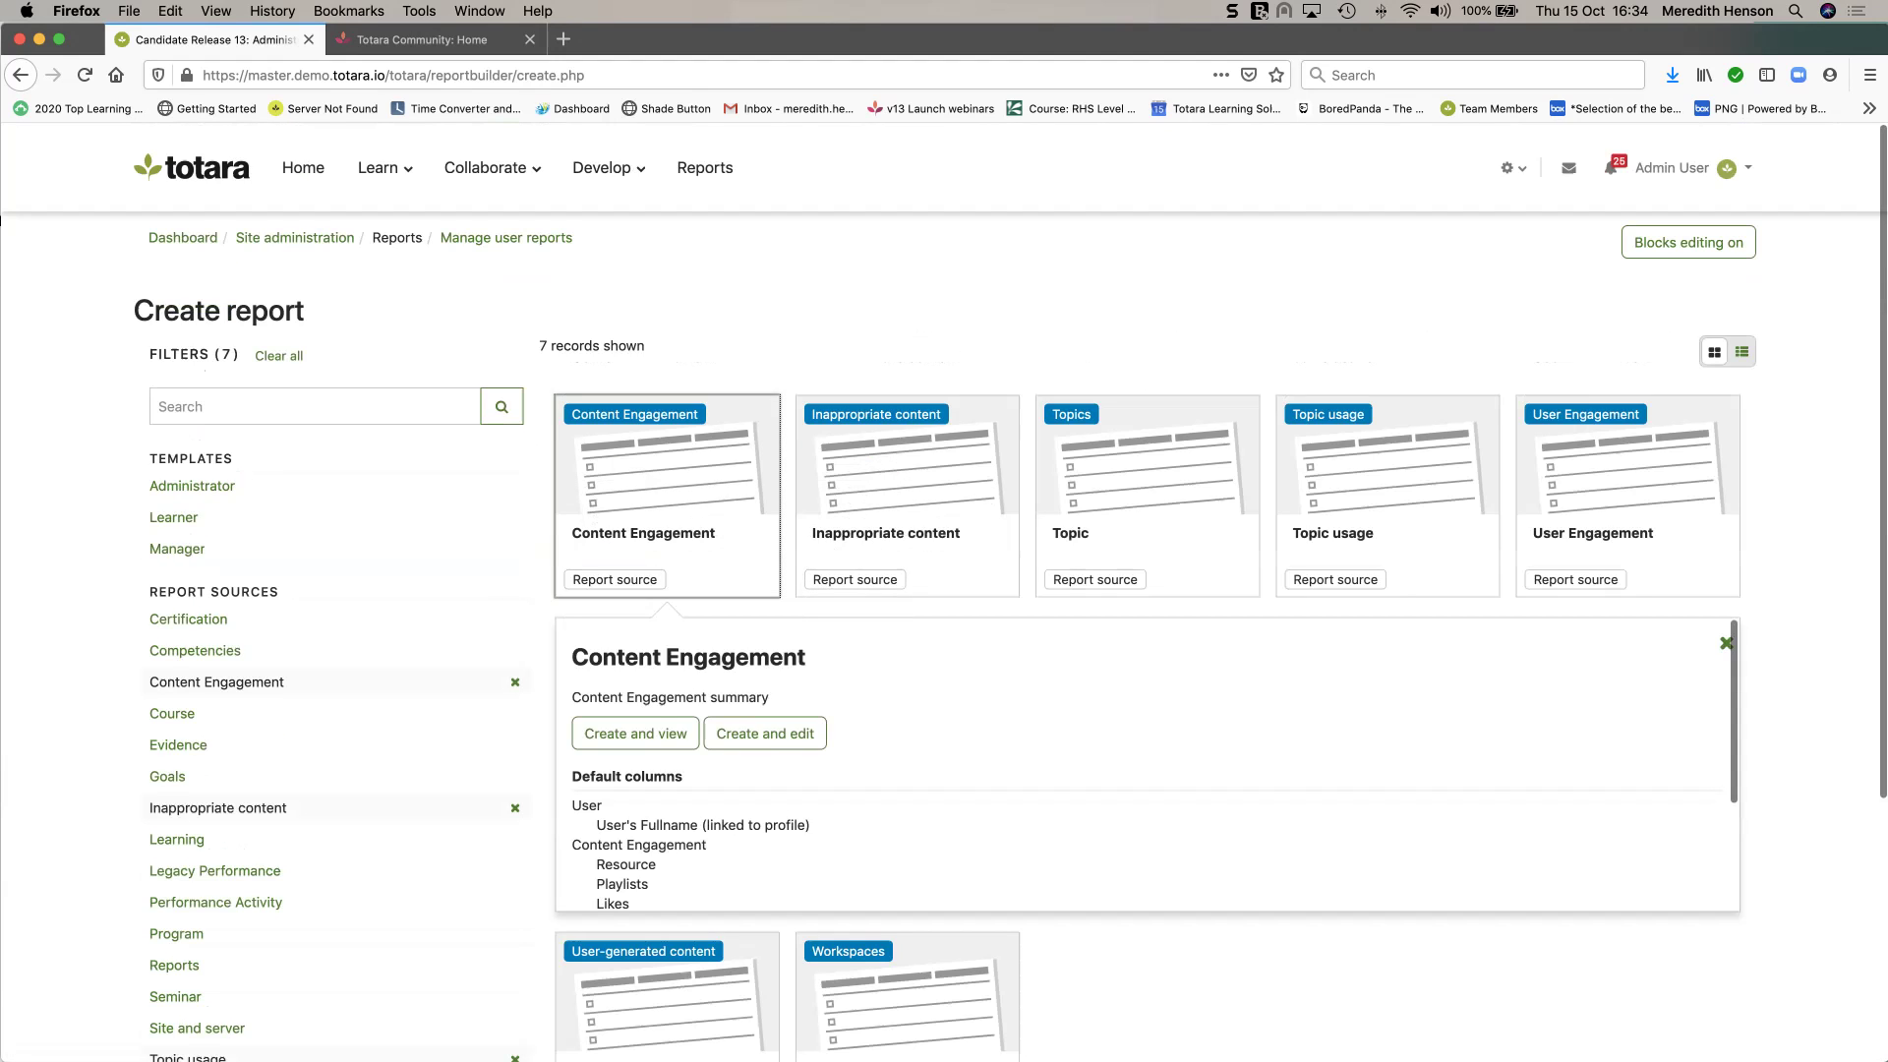
key("Tab")
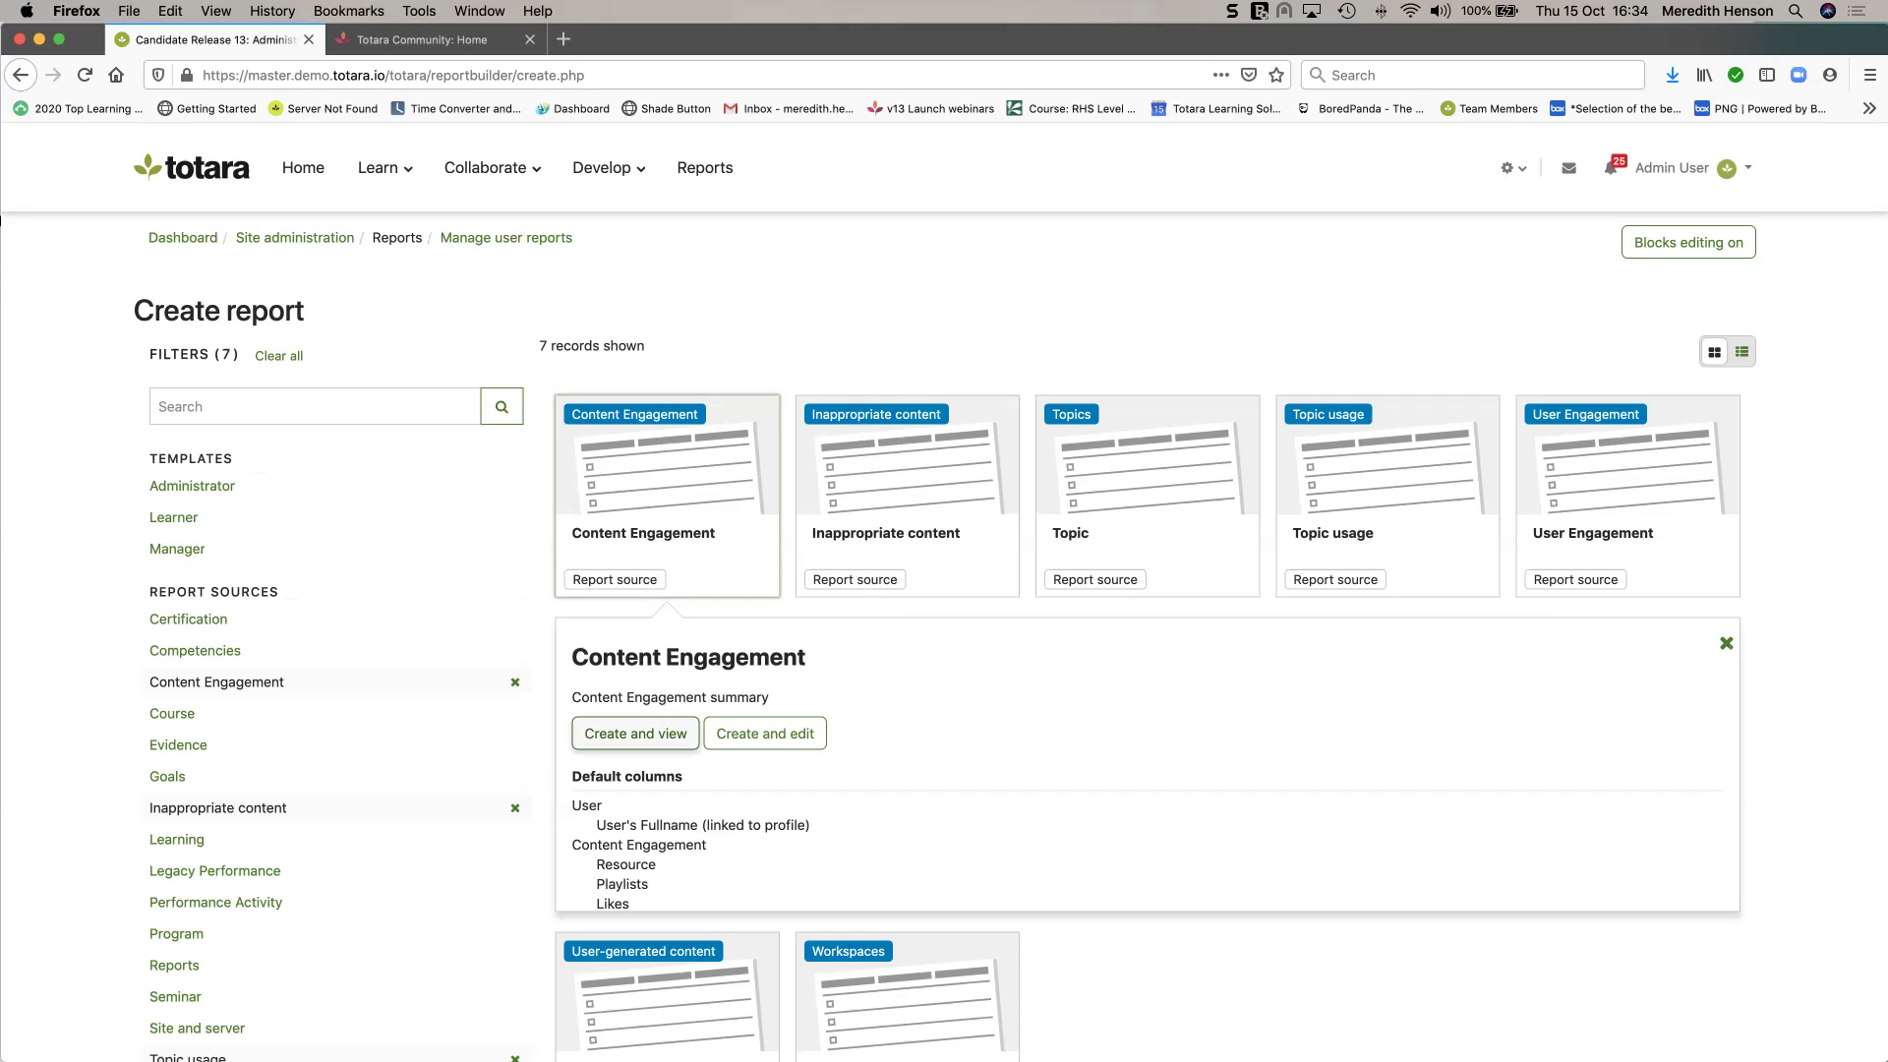
key("Down")
key("Return")
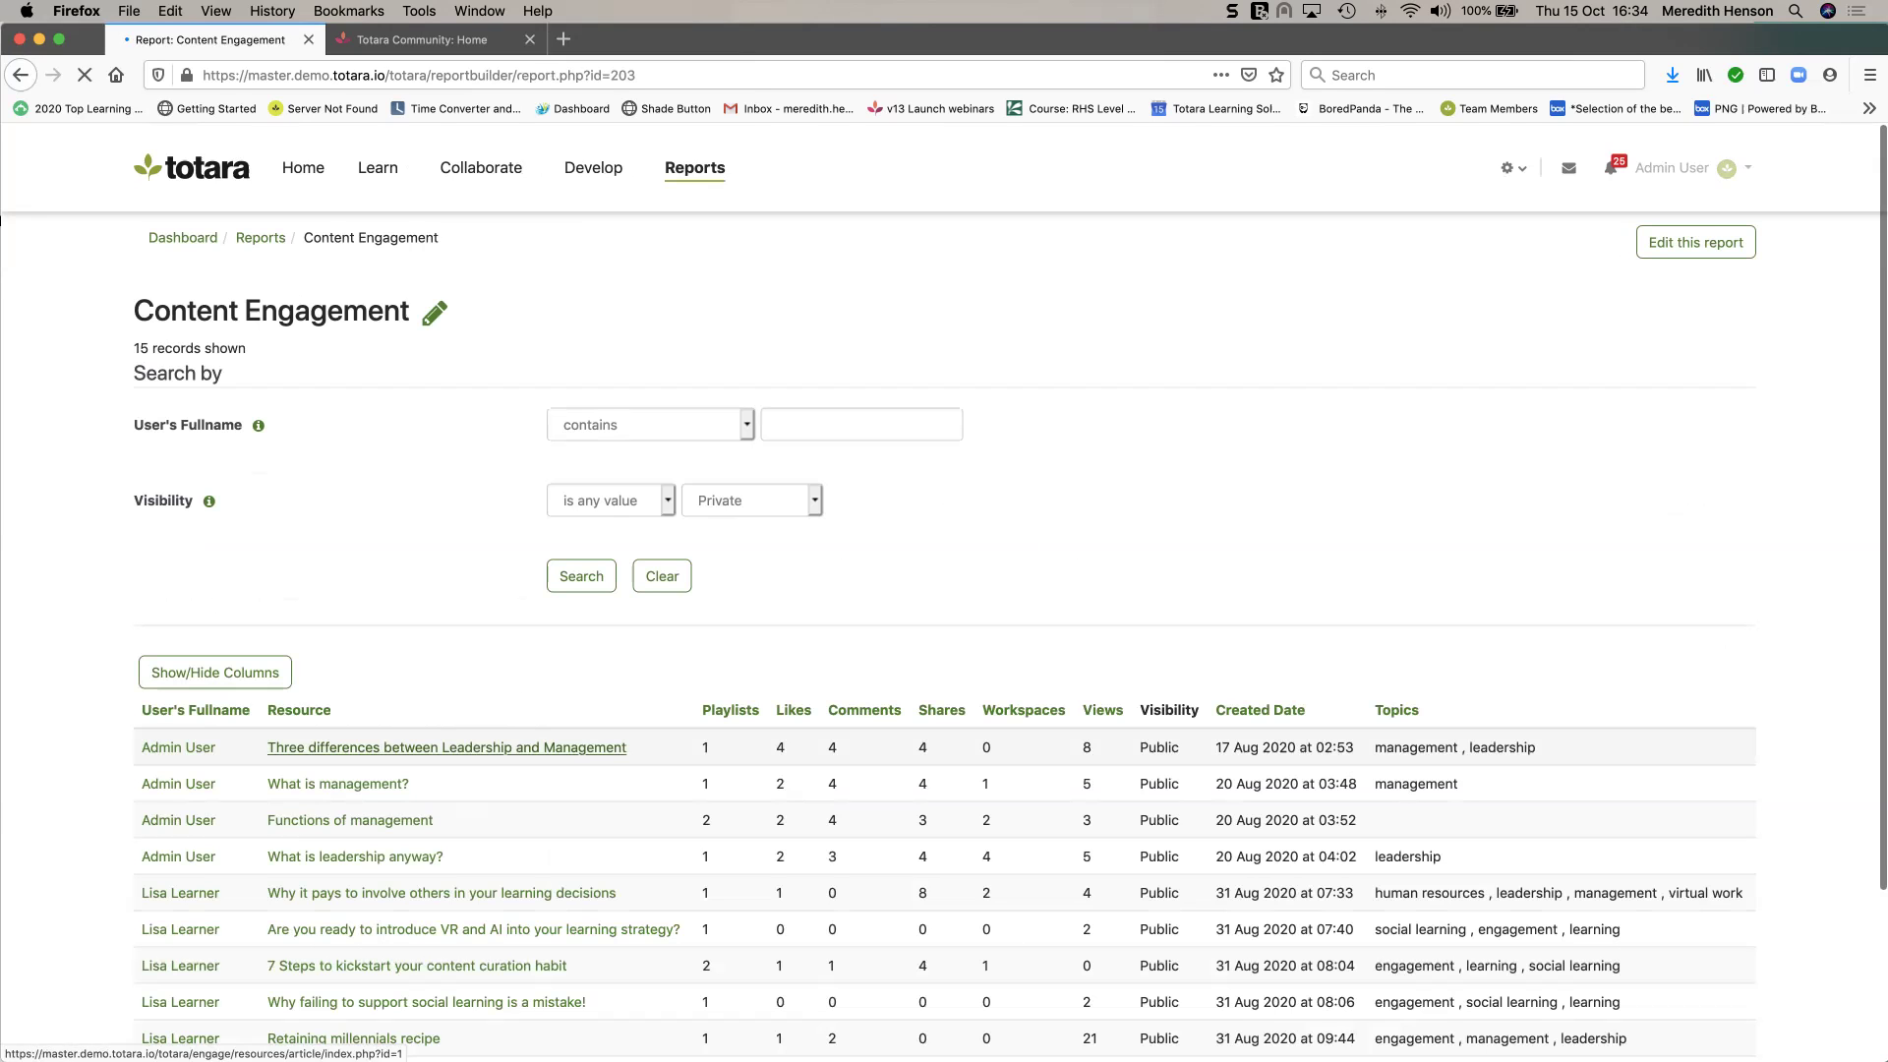
Examine the likes, comments, shares, workspaces and views of each resource in the Content Engagement report.
scroll(945, 590, "down", 2)
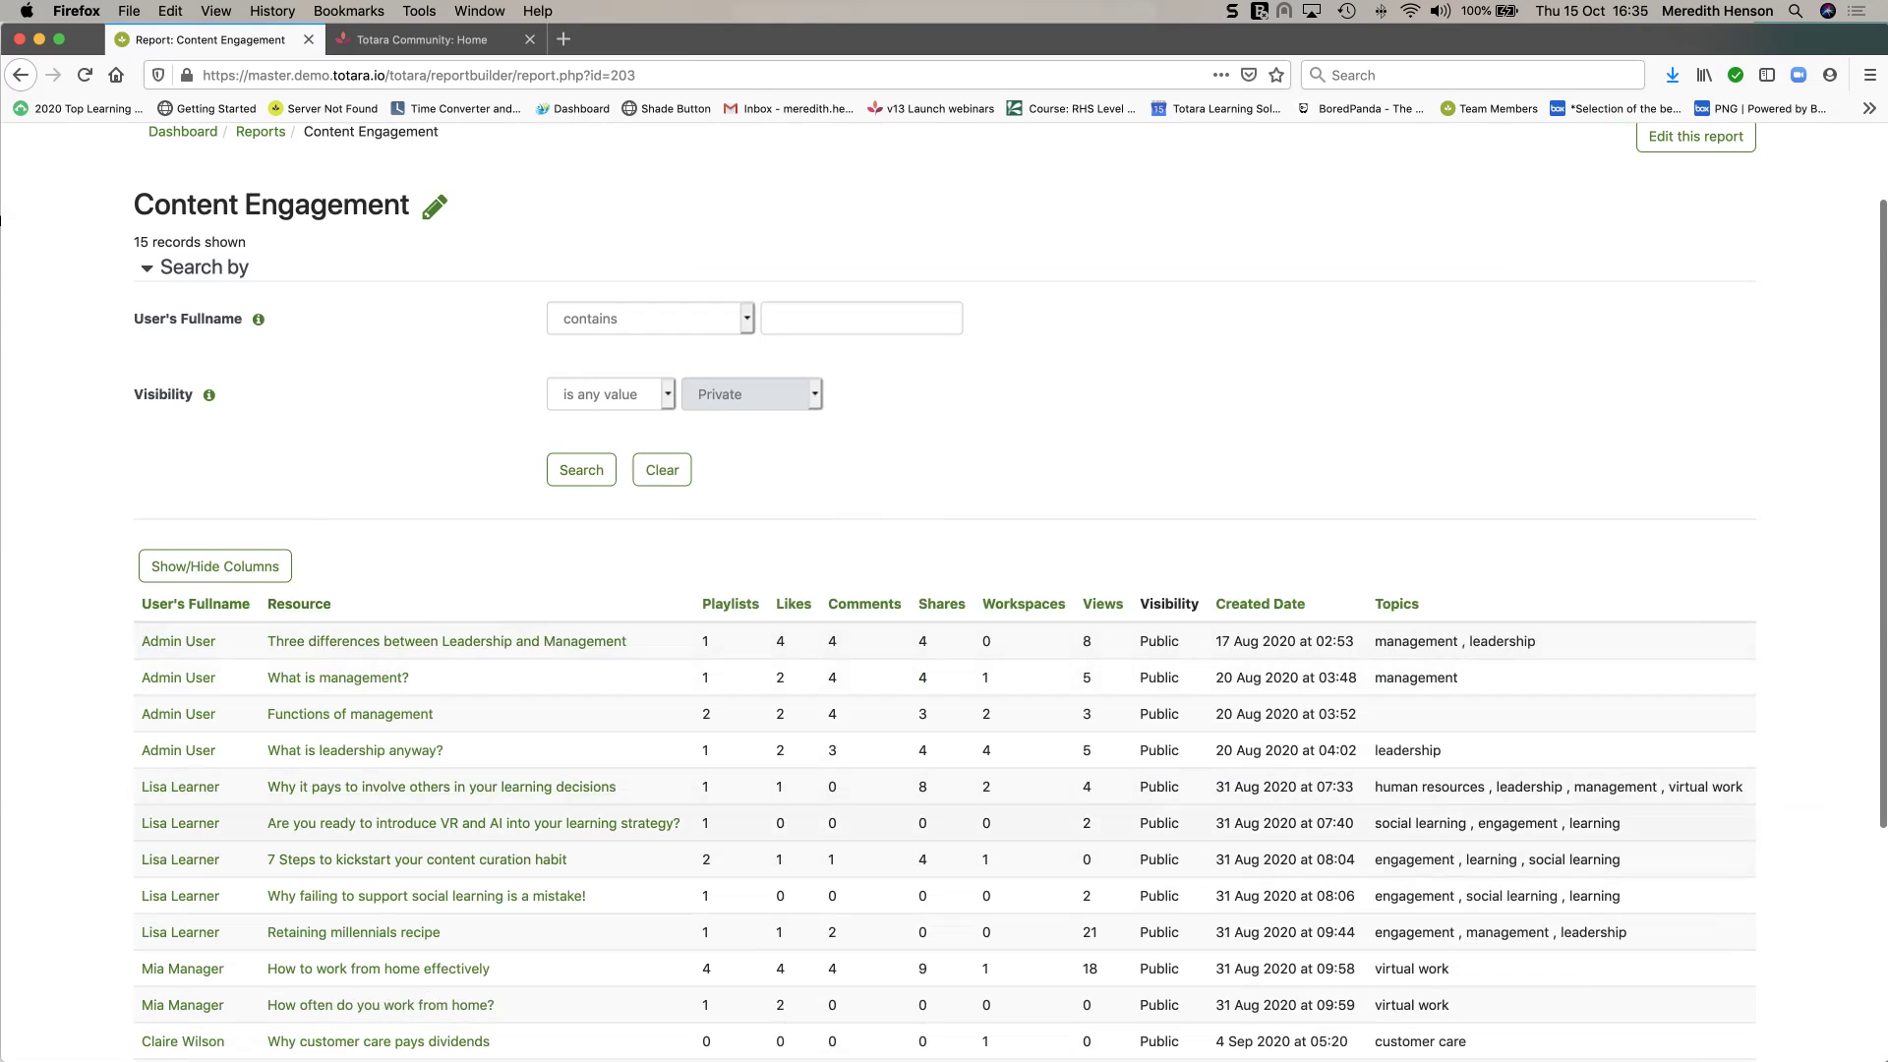
scroll(944, 590, "down", 1)
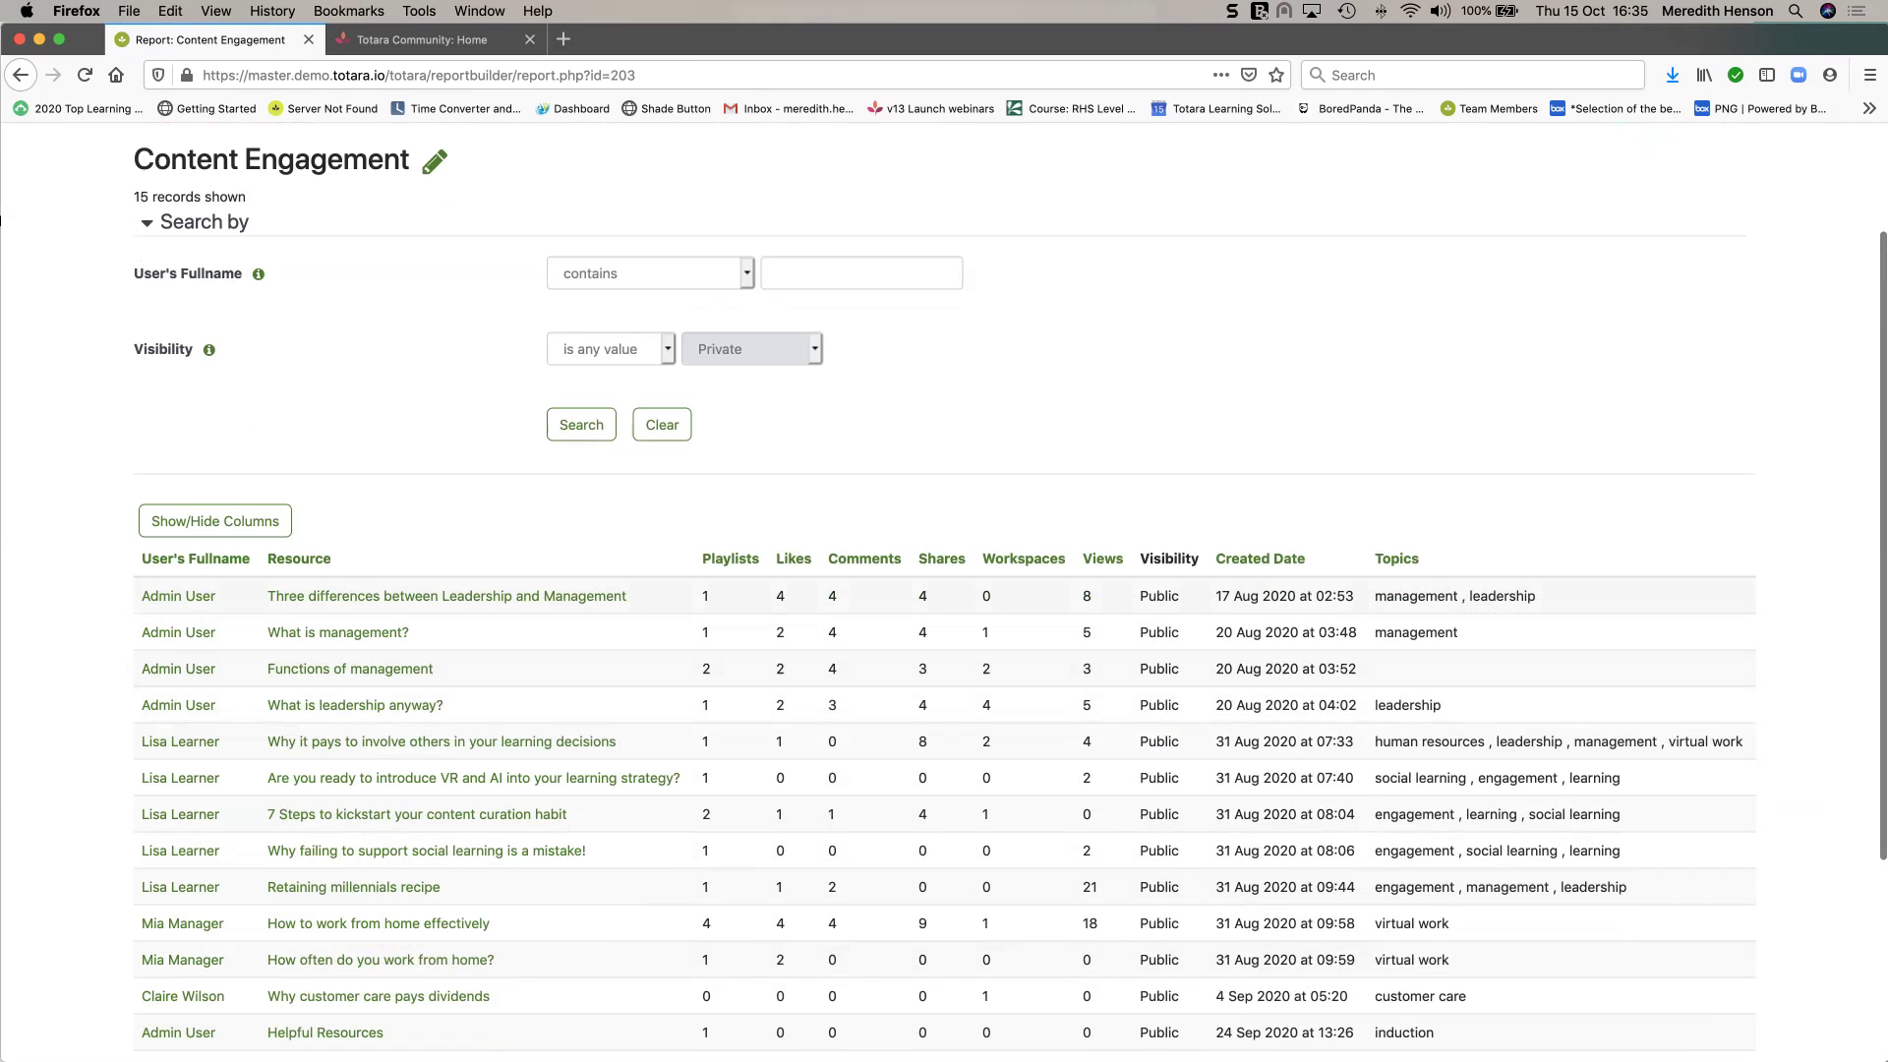
double_click(780, 596)
double_click(832, 596)
double_click(922, 596, "super")
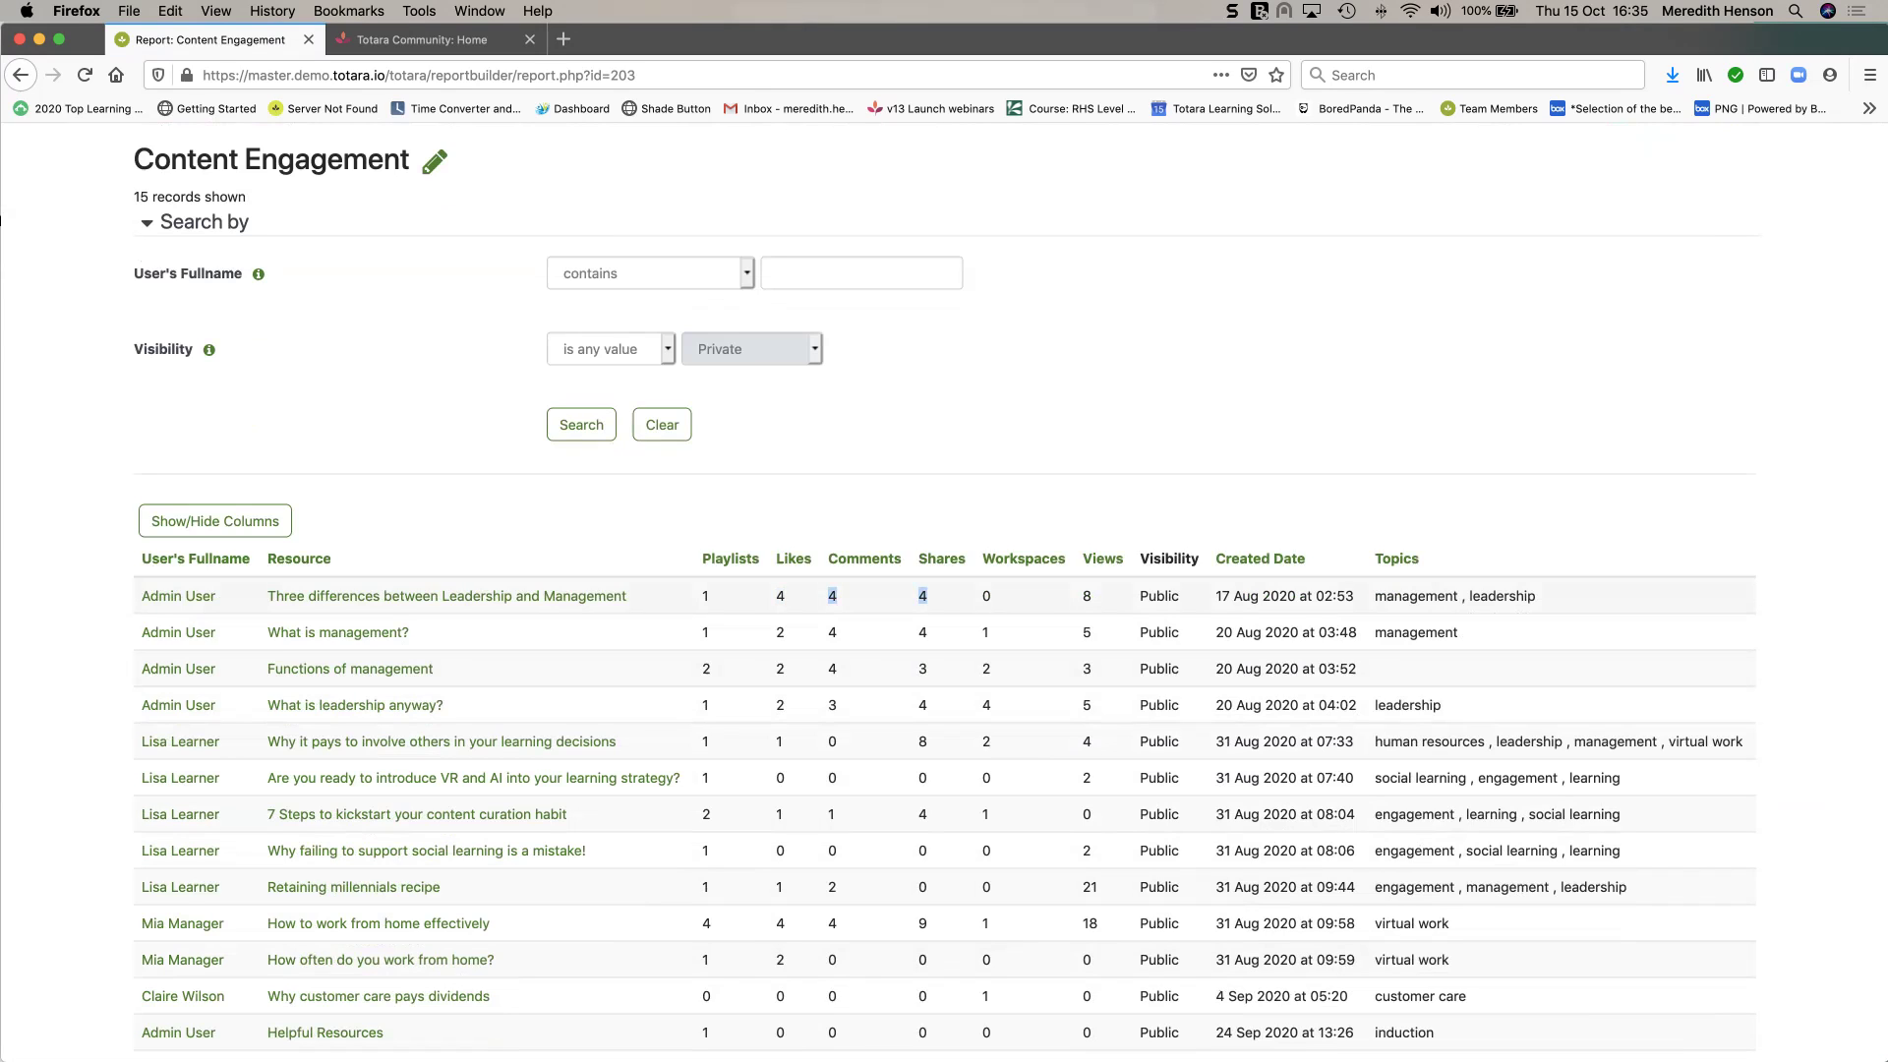
double_click(987, 596, "super")
left_click(993, 598)
double_click(1087, 596)
scroll(944, 590, "down", 5)
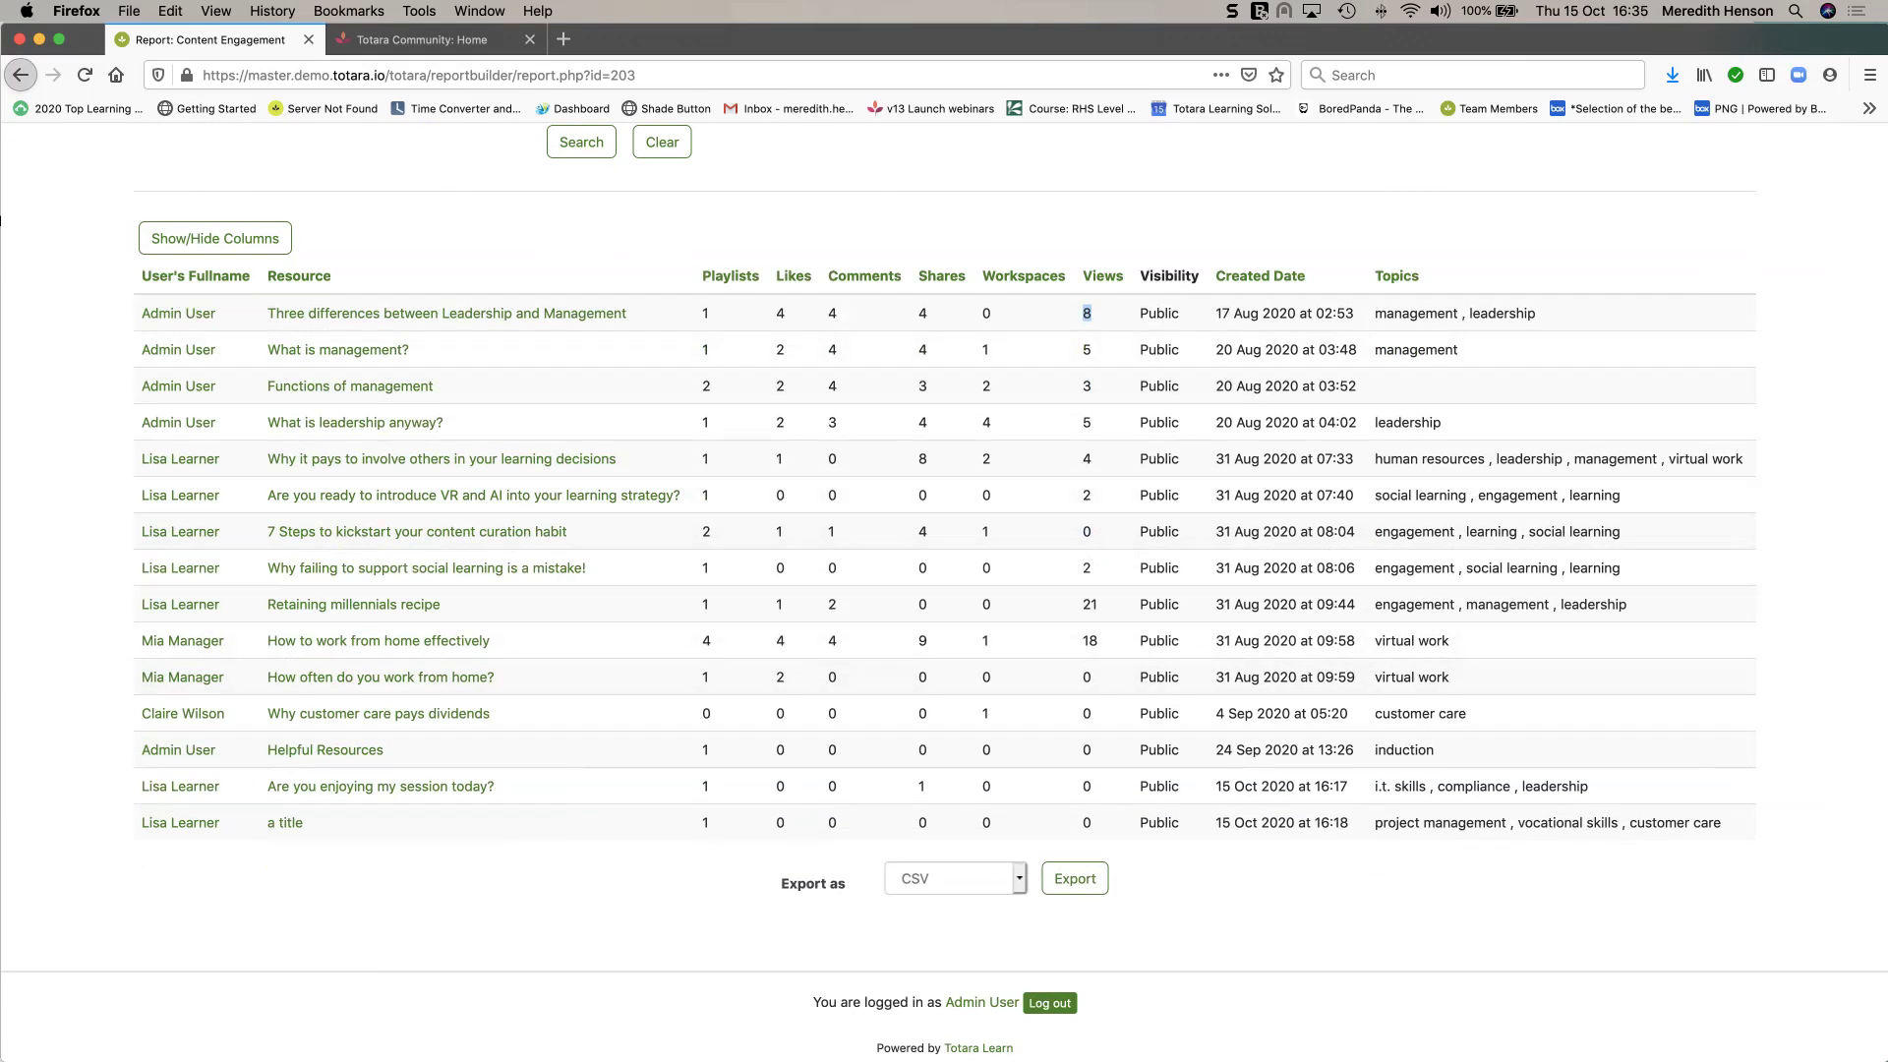
Return to the dashboard, view the trending resource "Are you ready to introduce VR and AI into your learning strategy?" and go back.
left_click(20, 75)
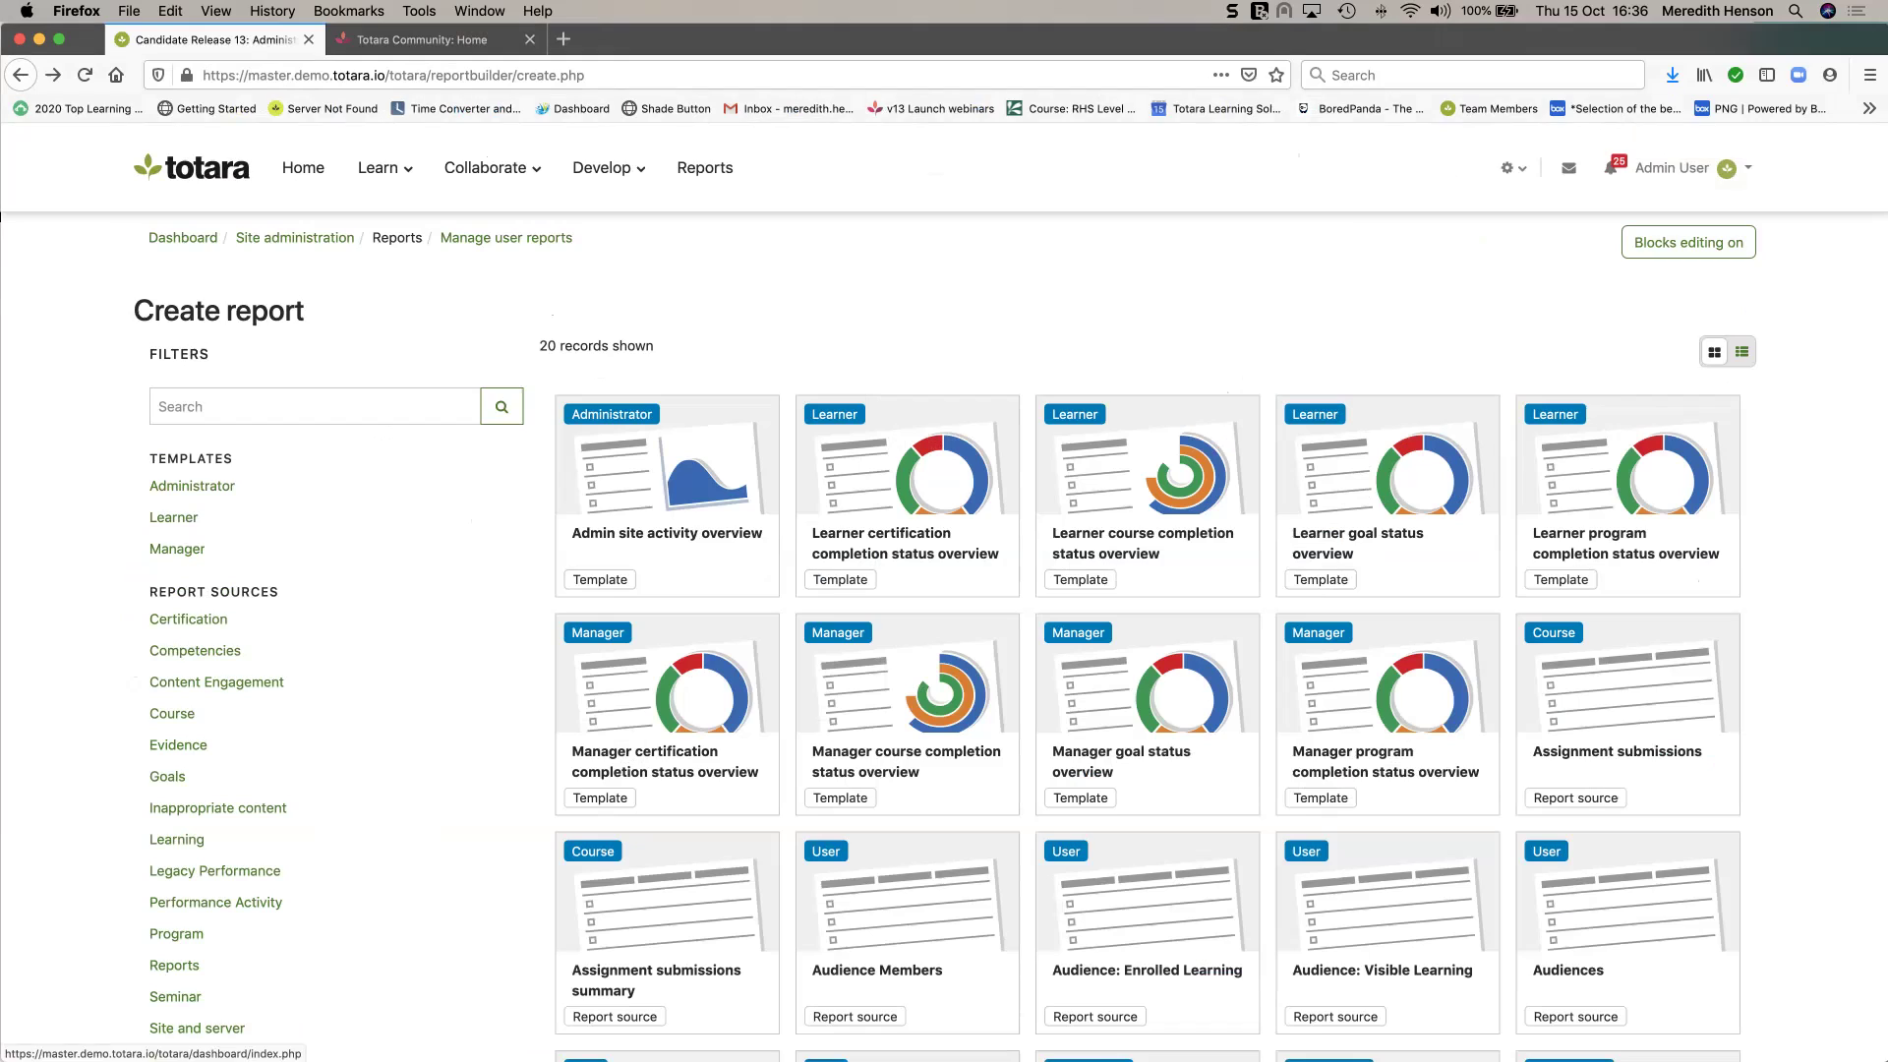
left_click(183, 237)
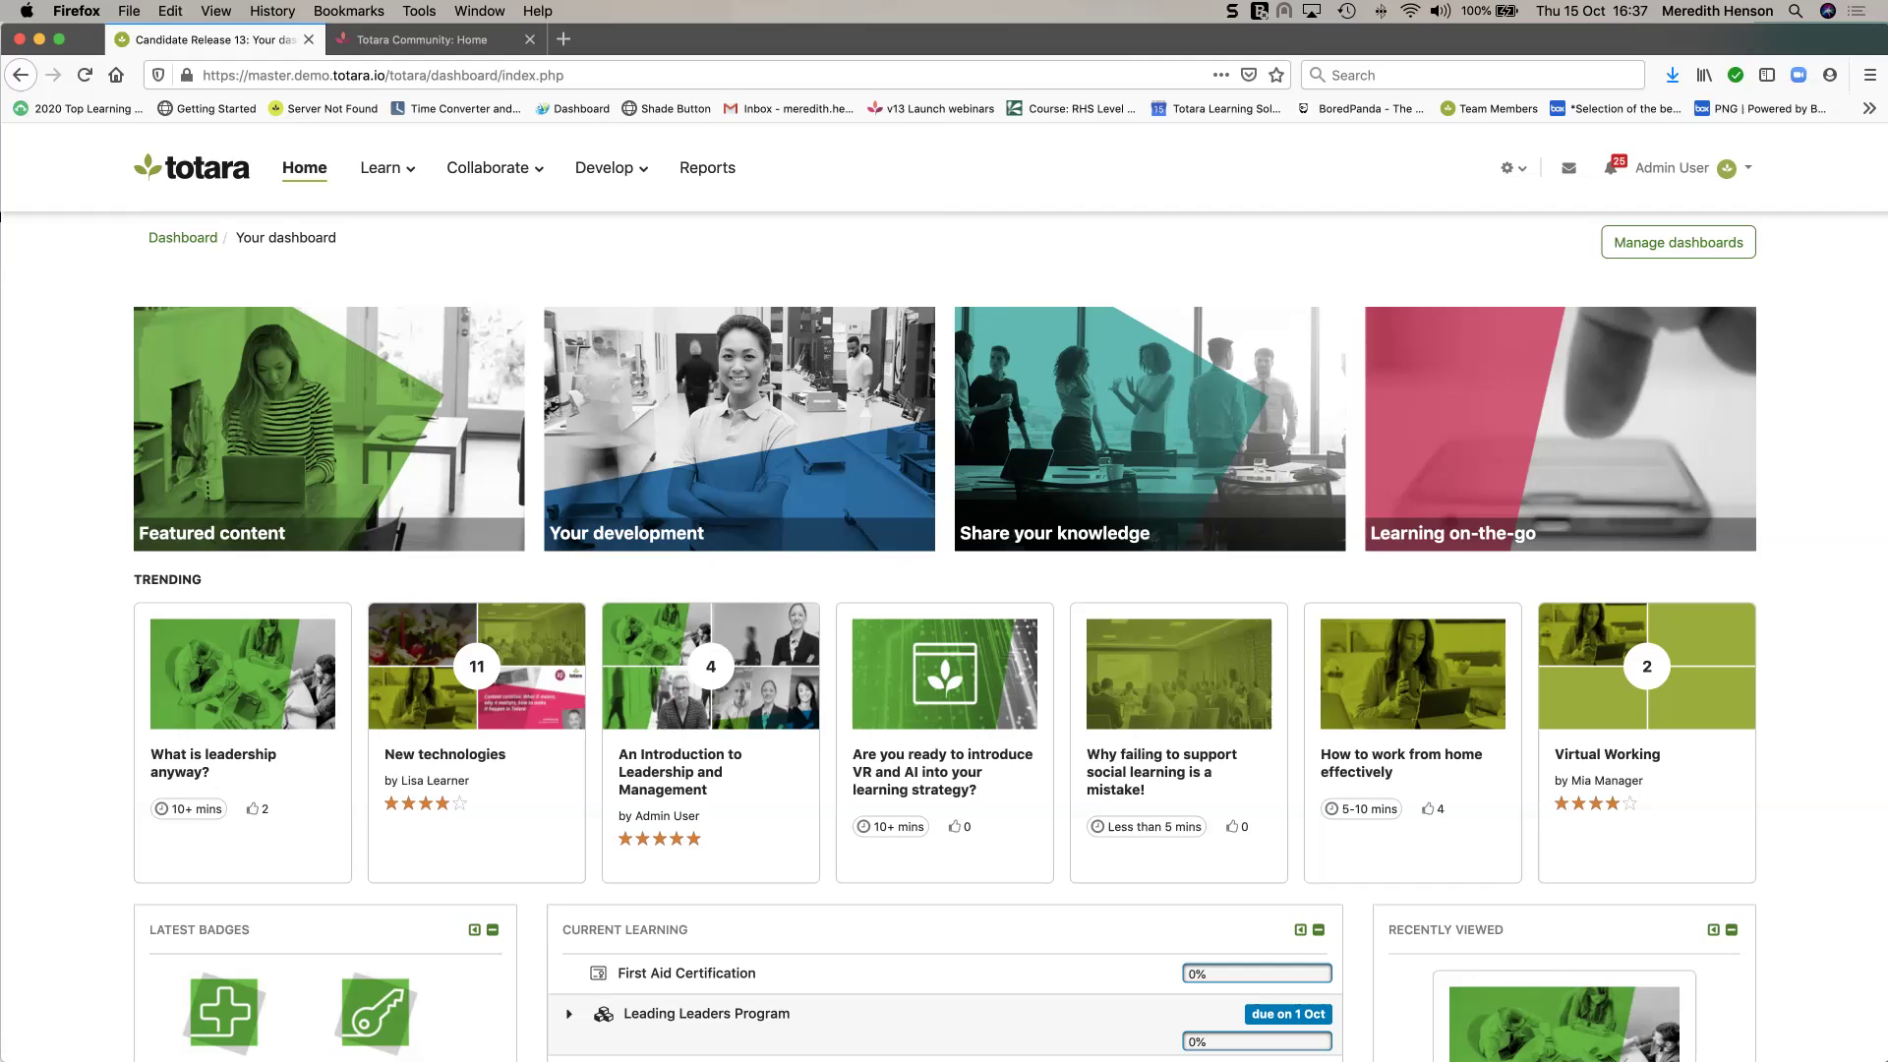
mouse_move(944, 1060)
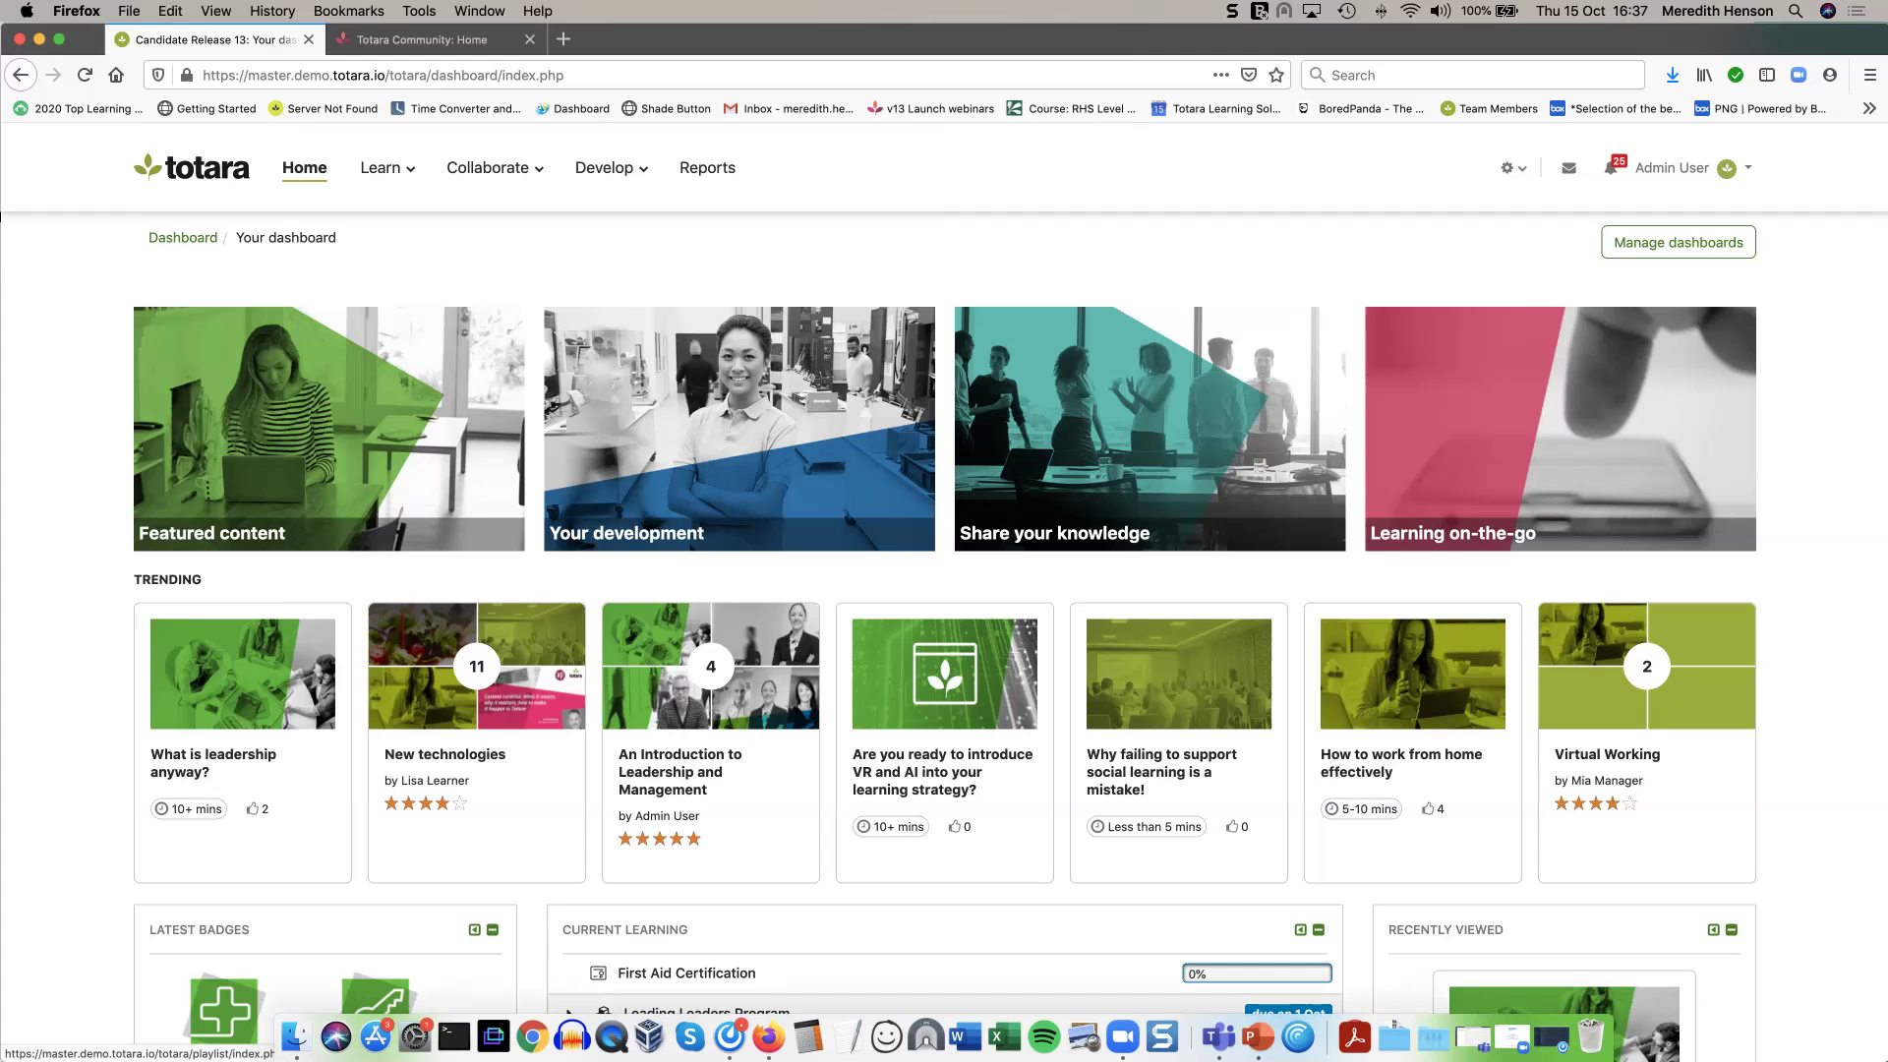
left_click(942, 757)
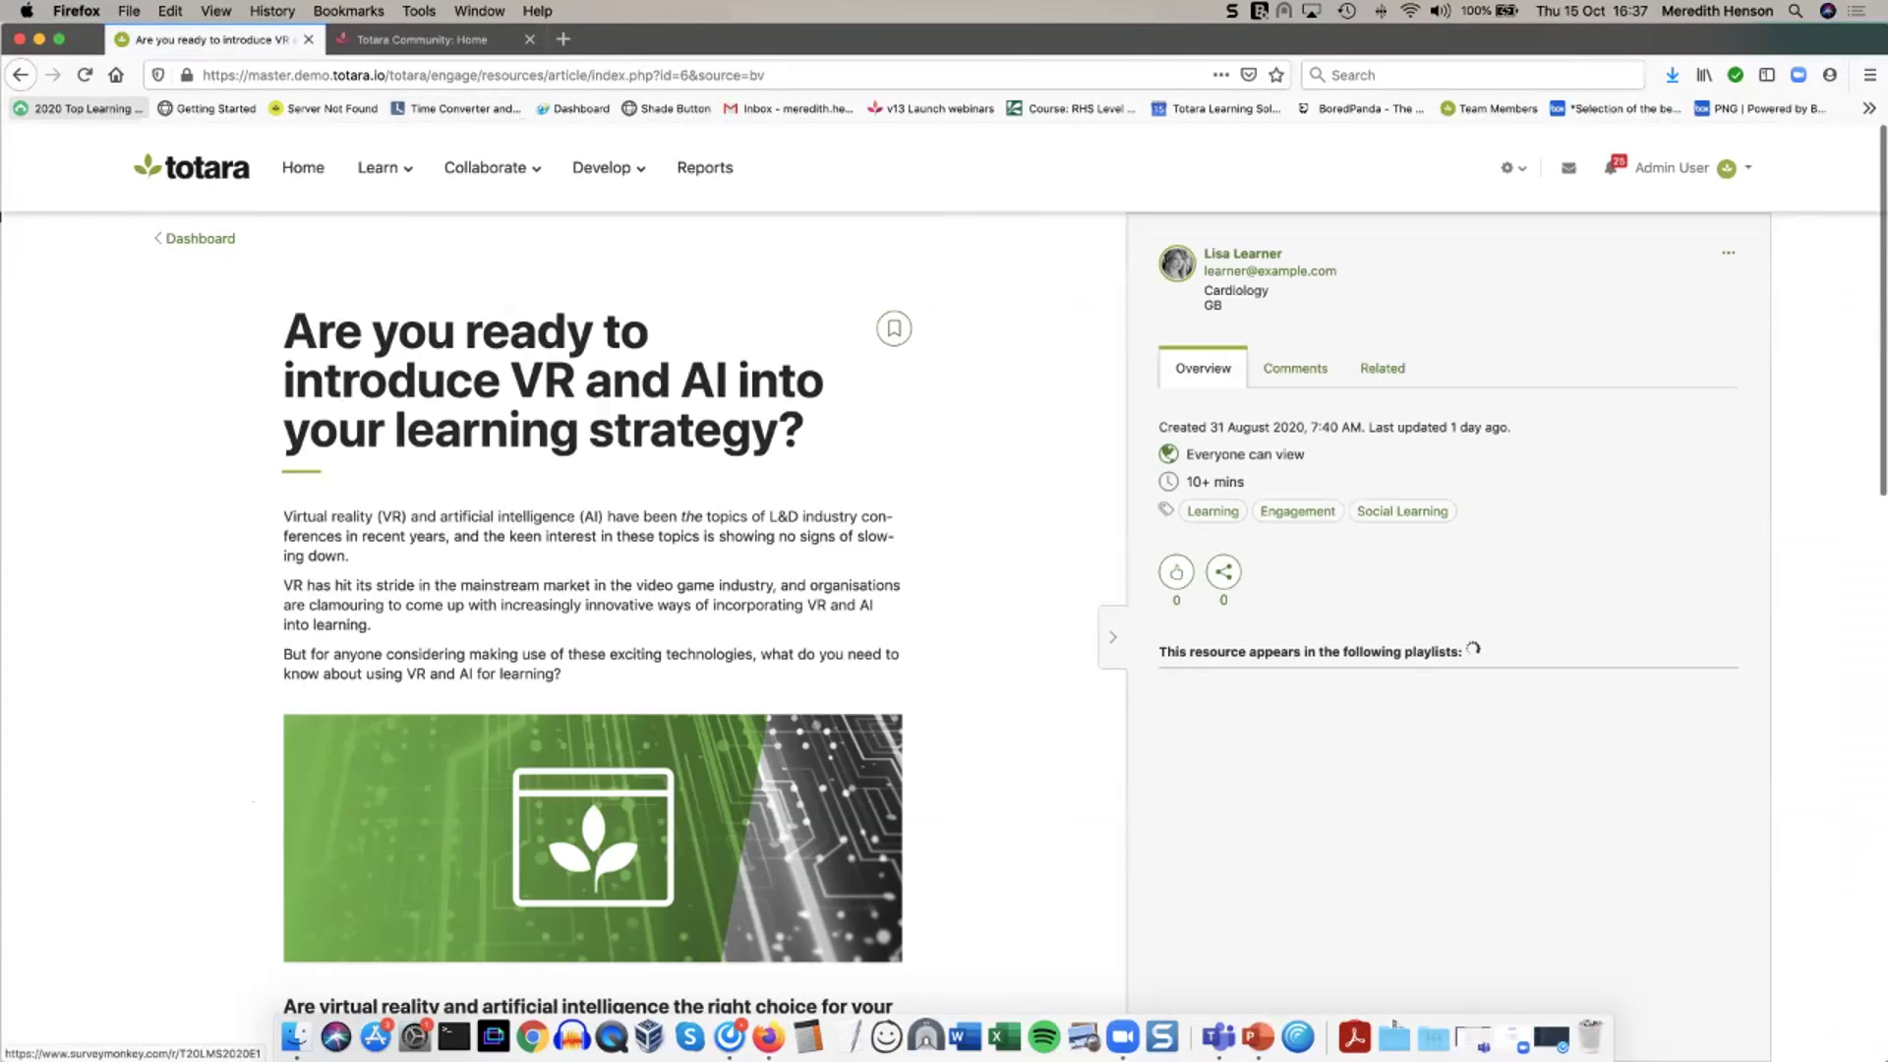
key("super+Left")
Look through the library's playlists and view the related items of Helpful Resources in the Employee Induction playlist.
scroll(477, 728, "down", 1)
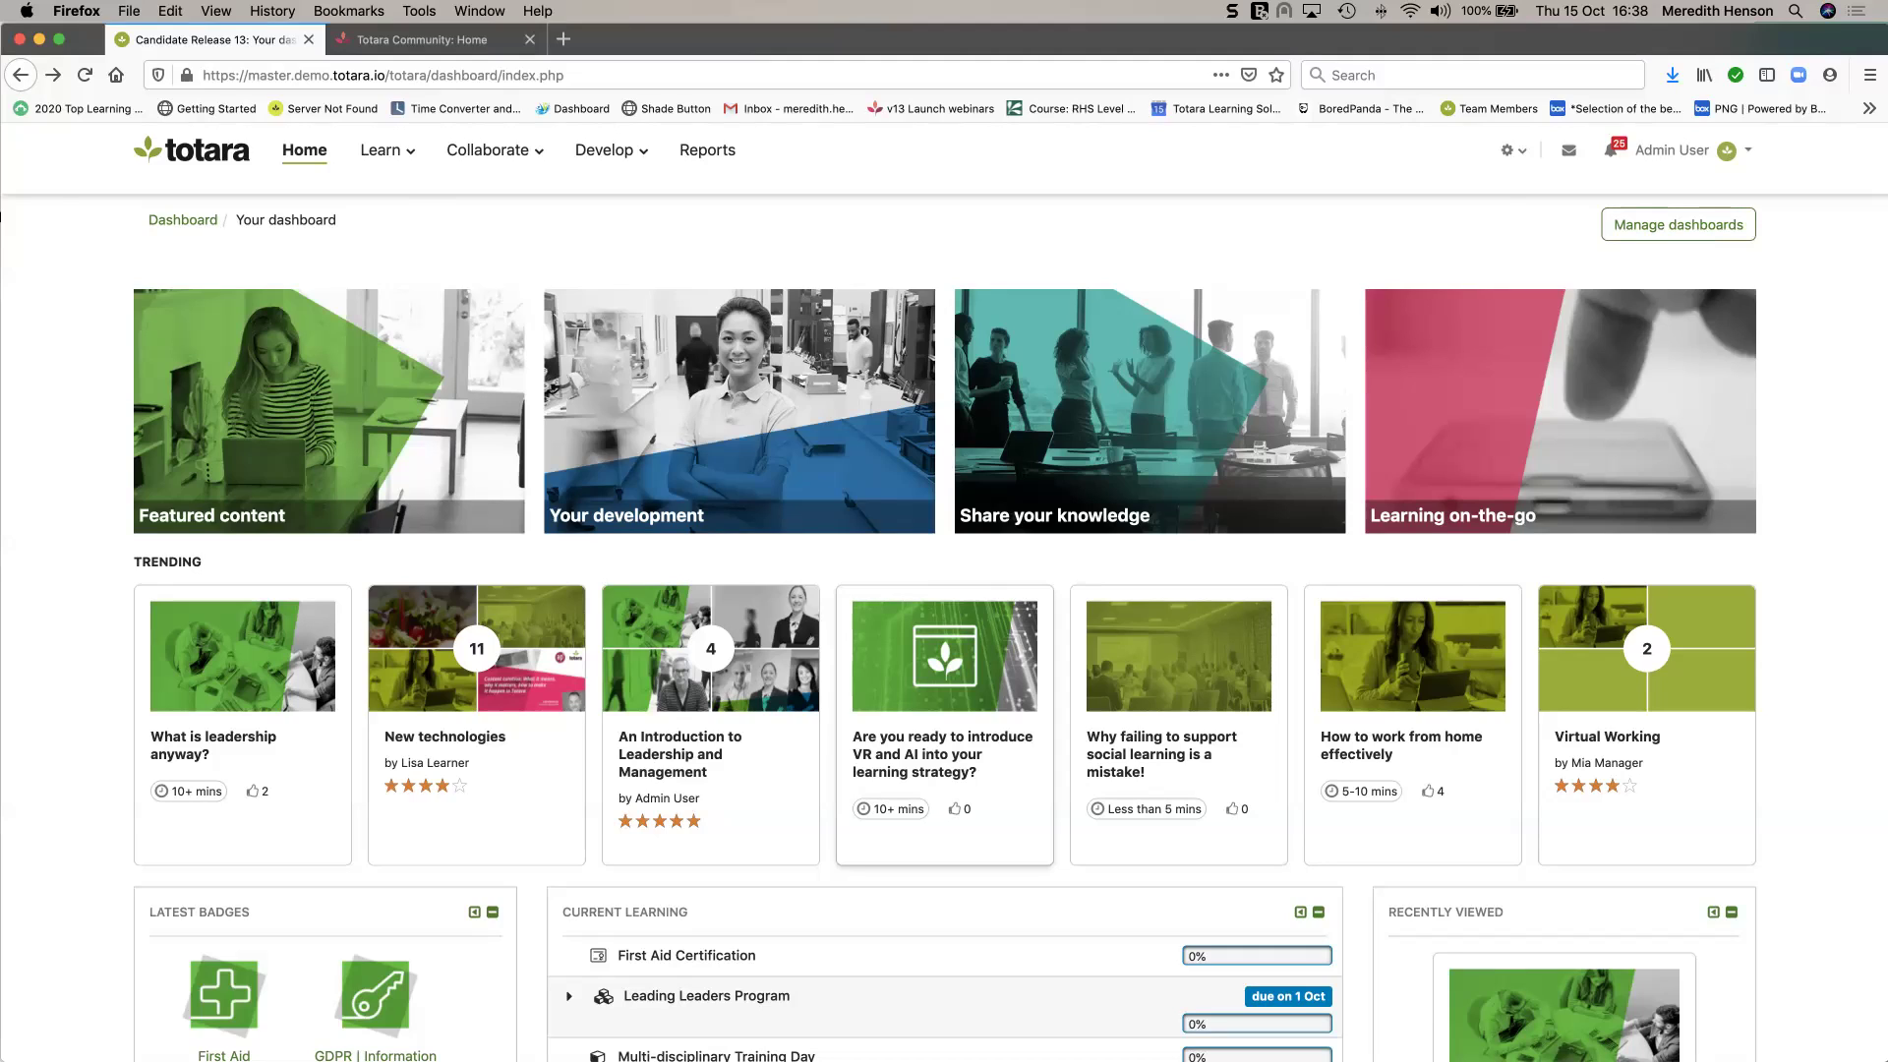
left_click(388, 149)
left_click(426, 265)
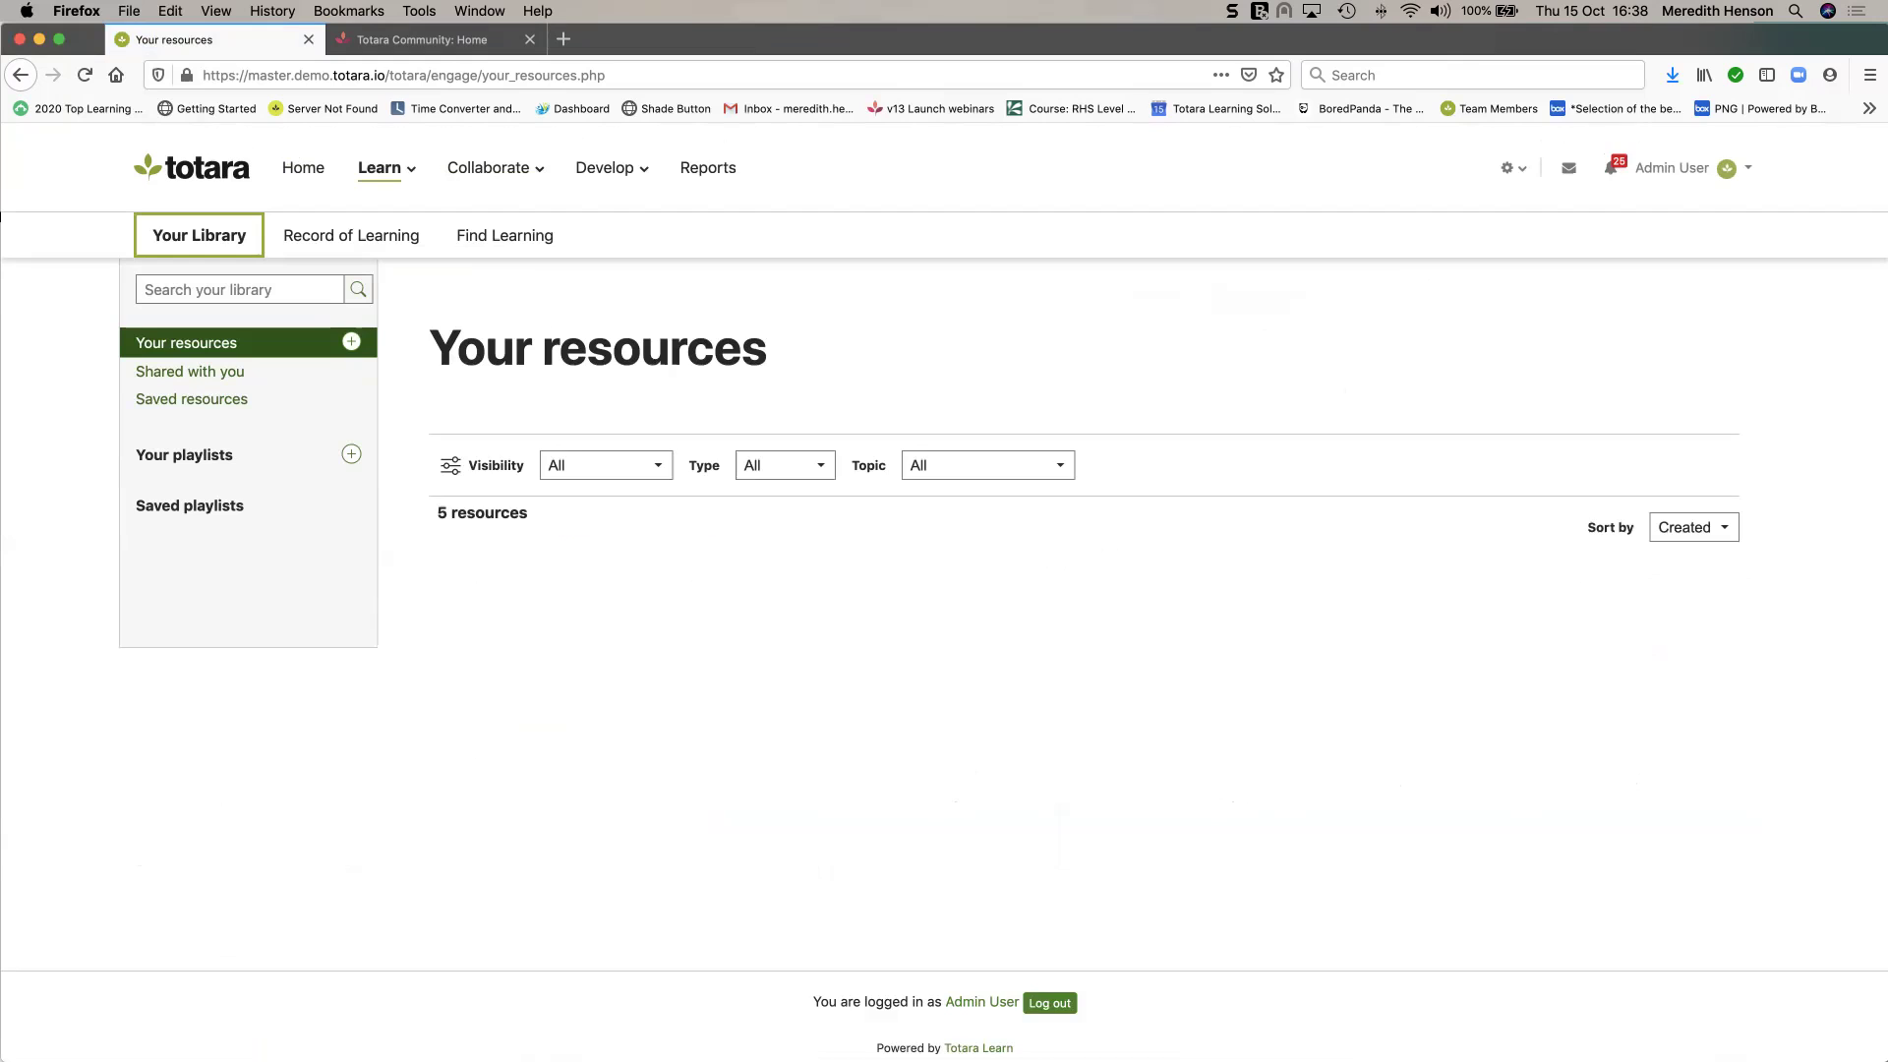
left_click(197, 486)
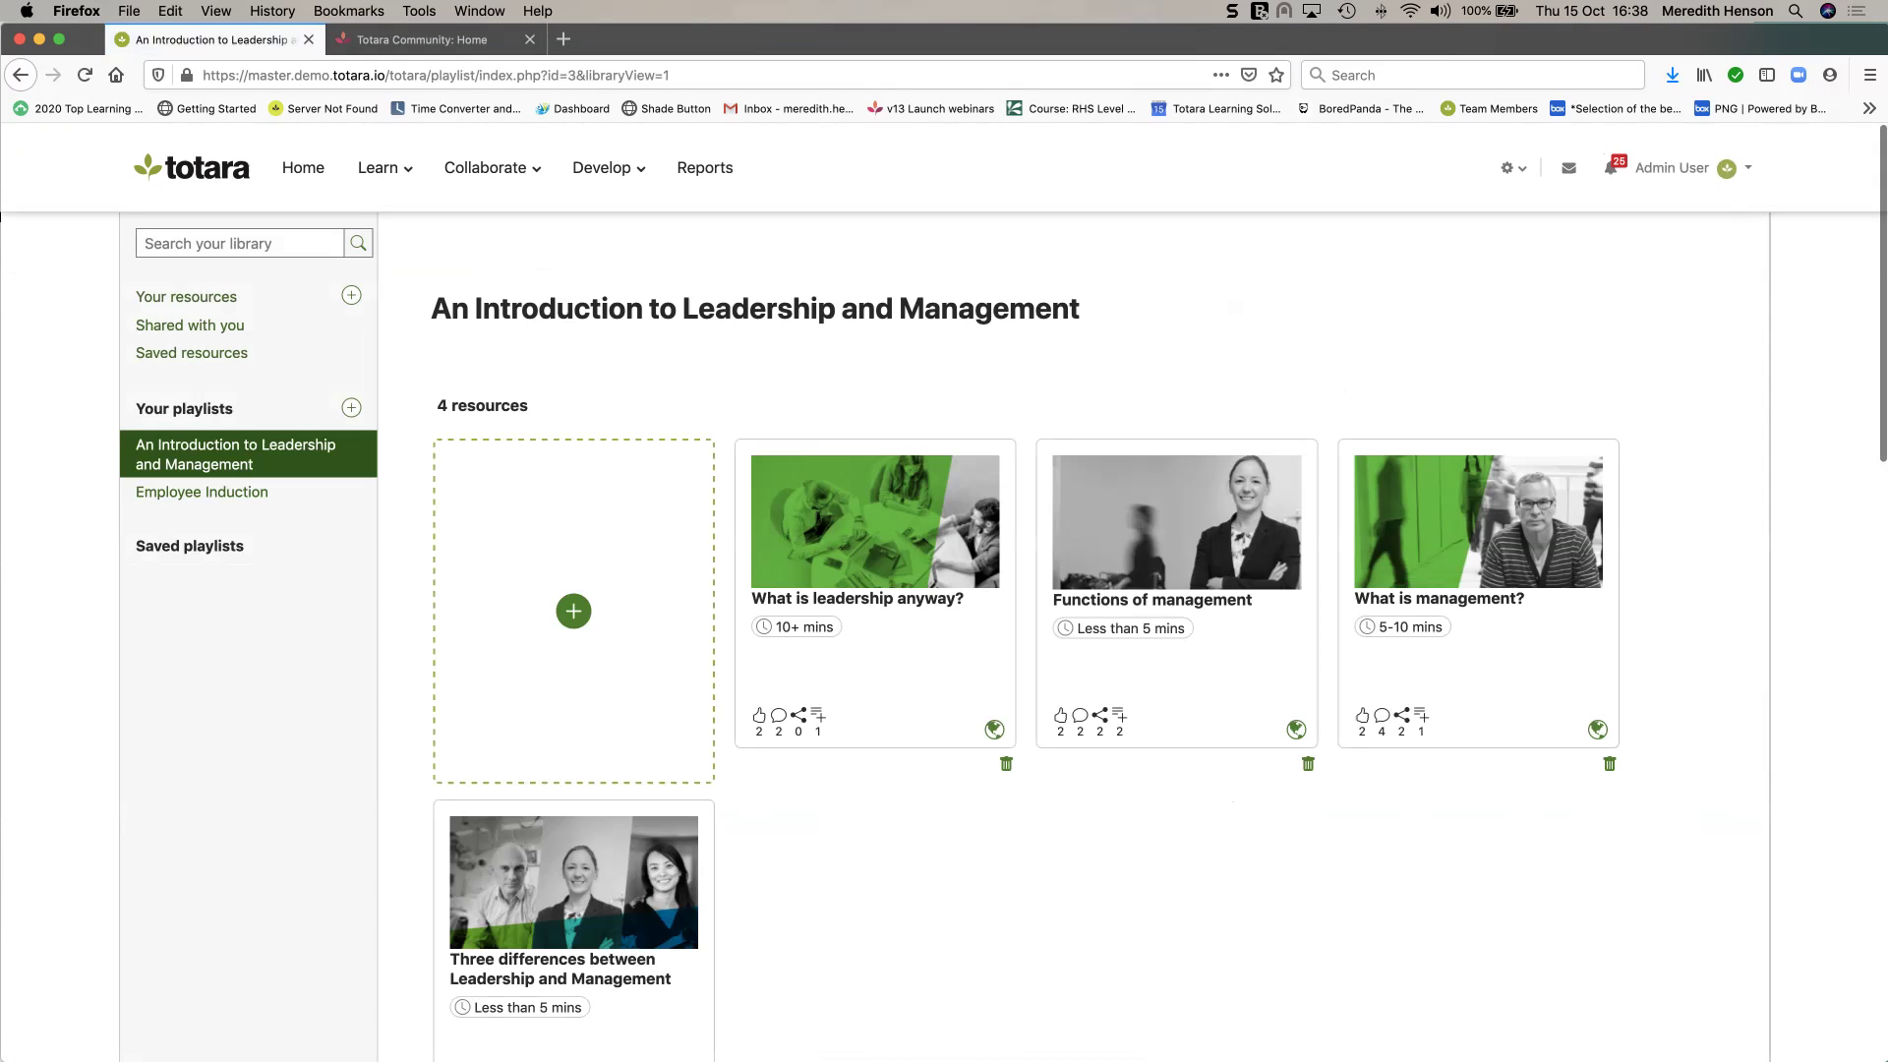
left_click(201, 493)
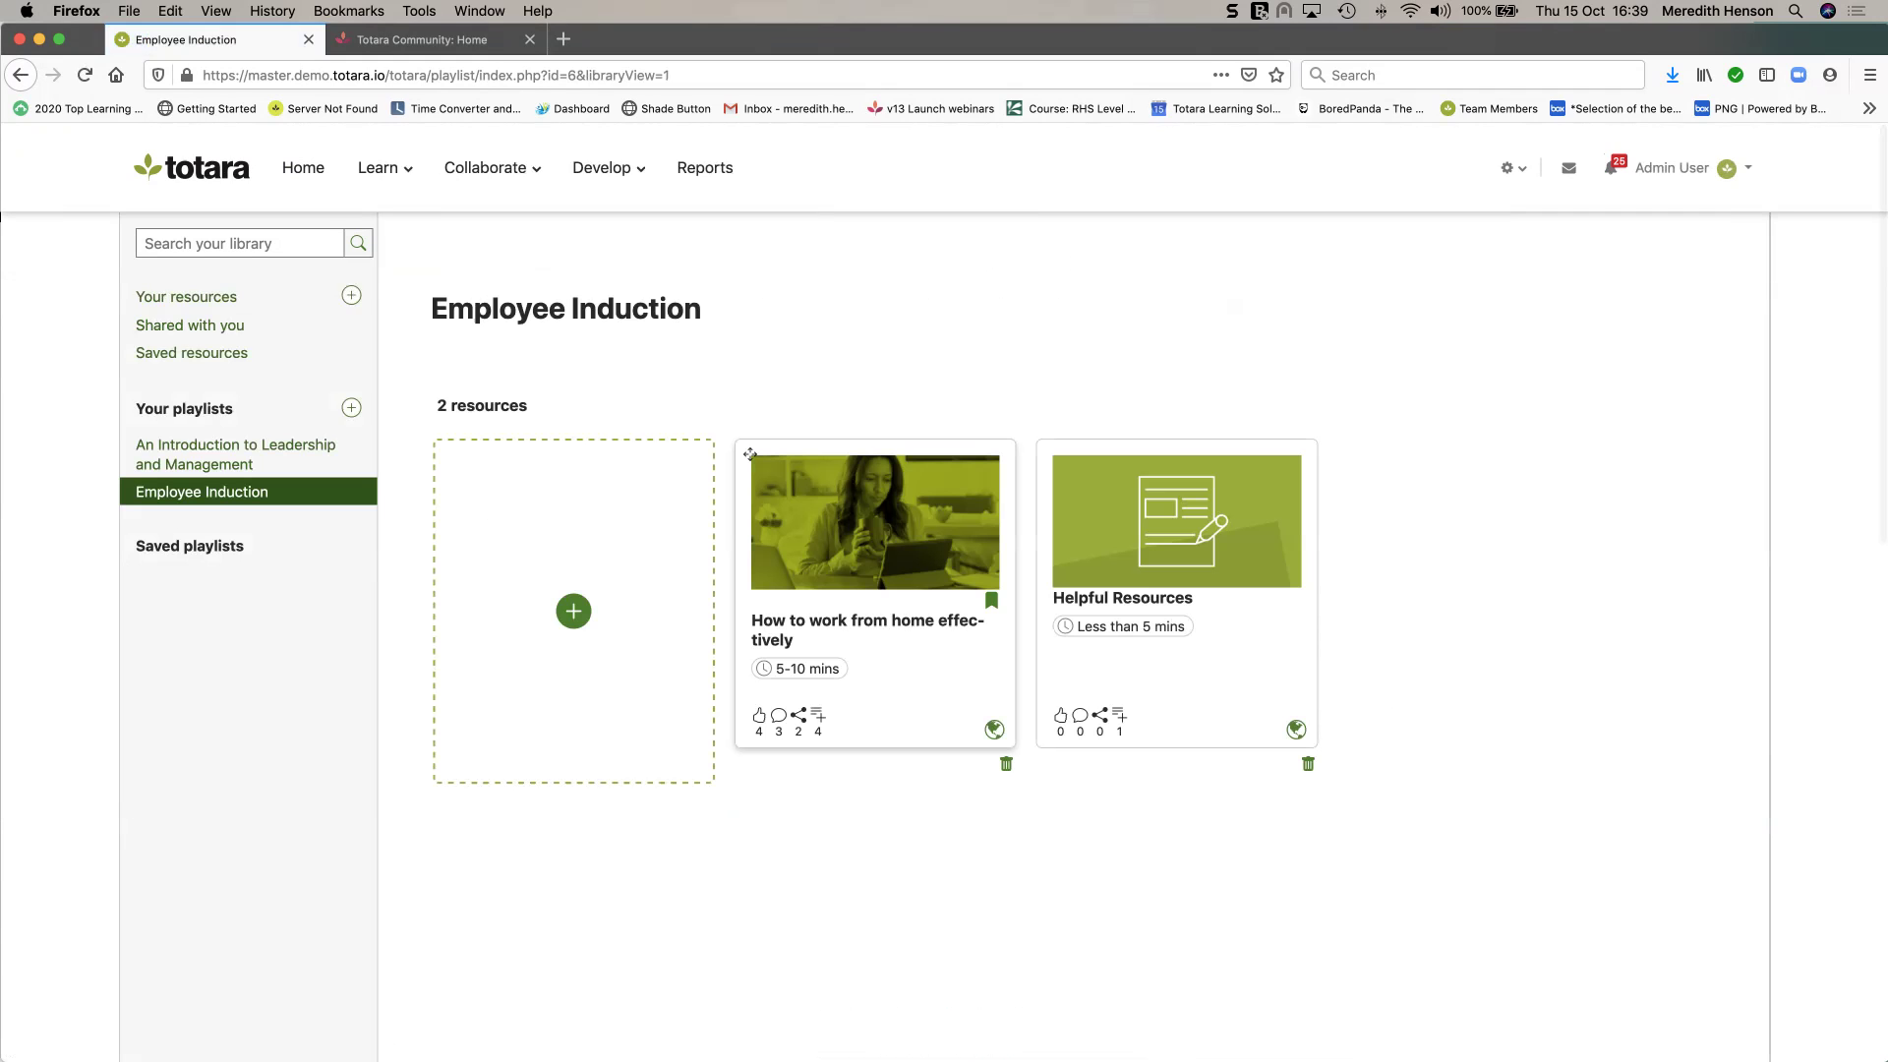
left_click(1052, 454)
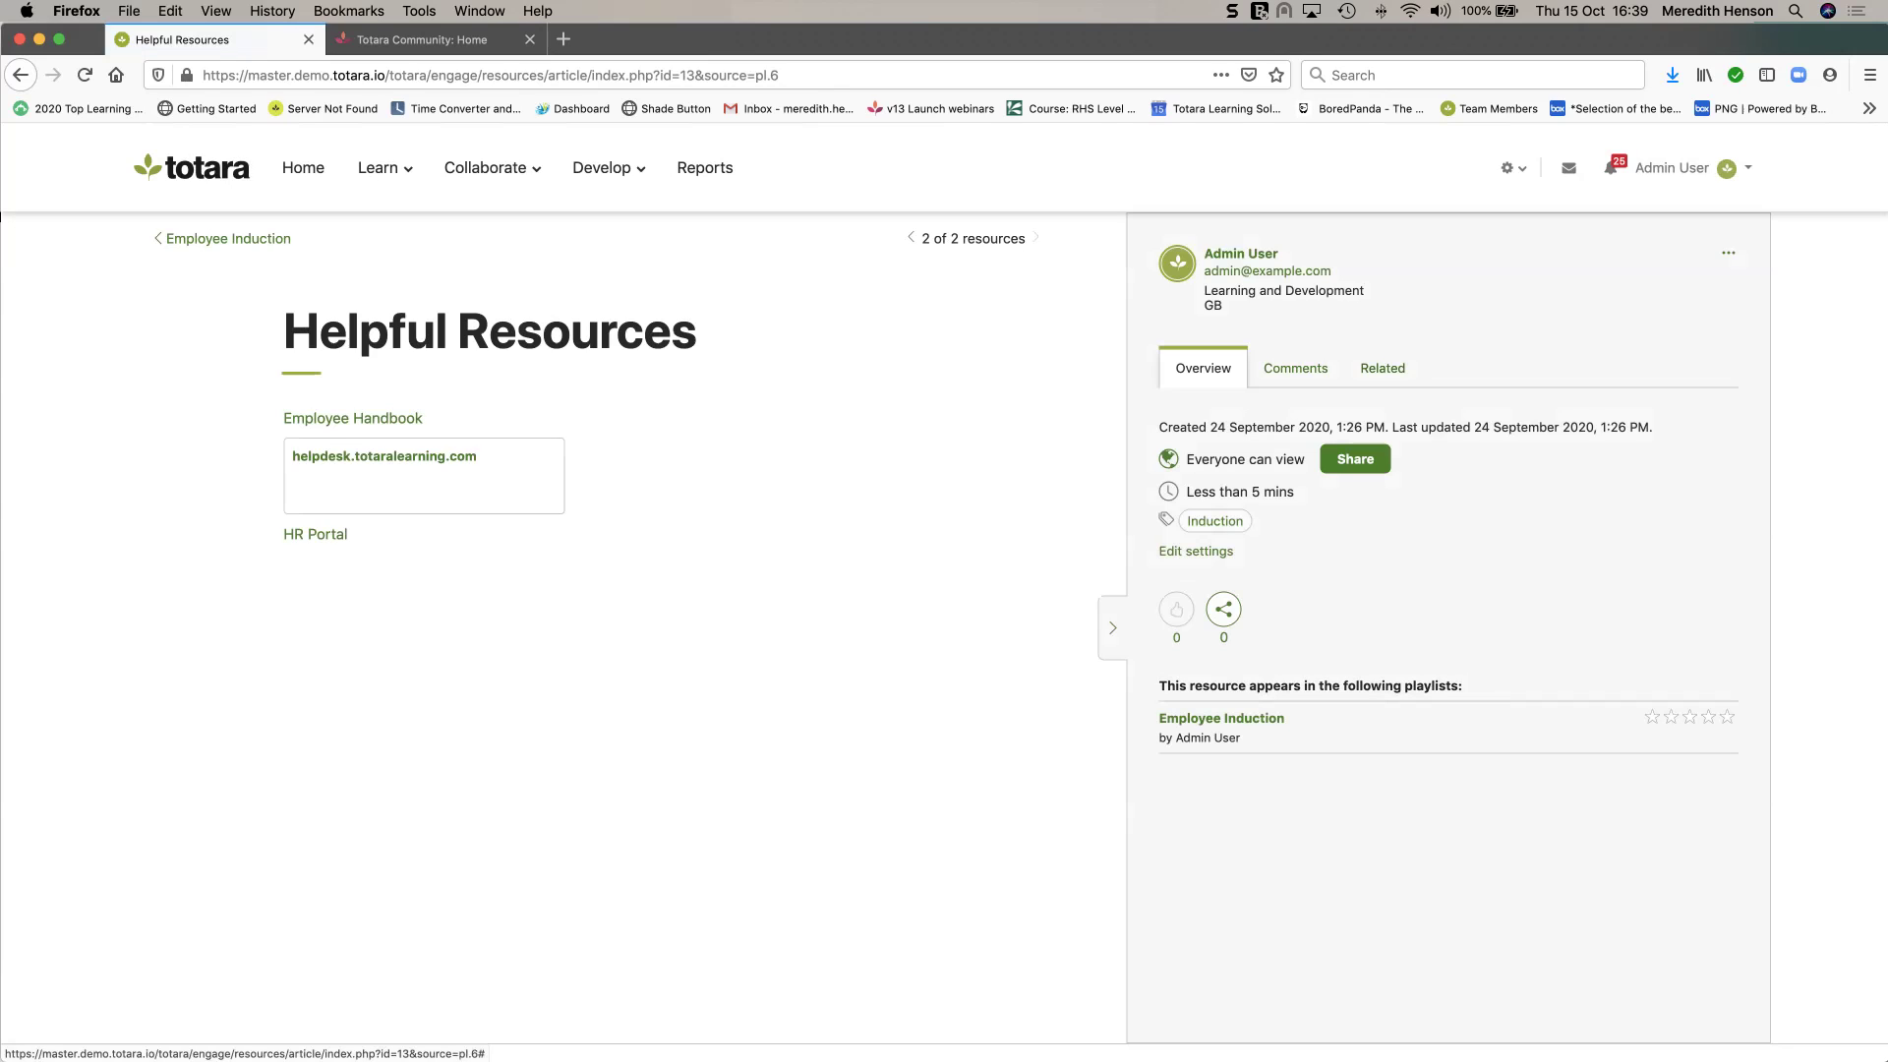
left_click(1383, 369)
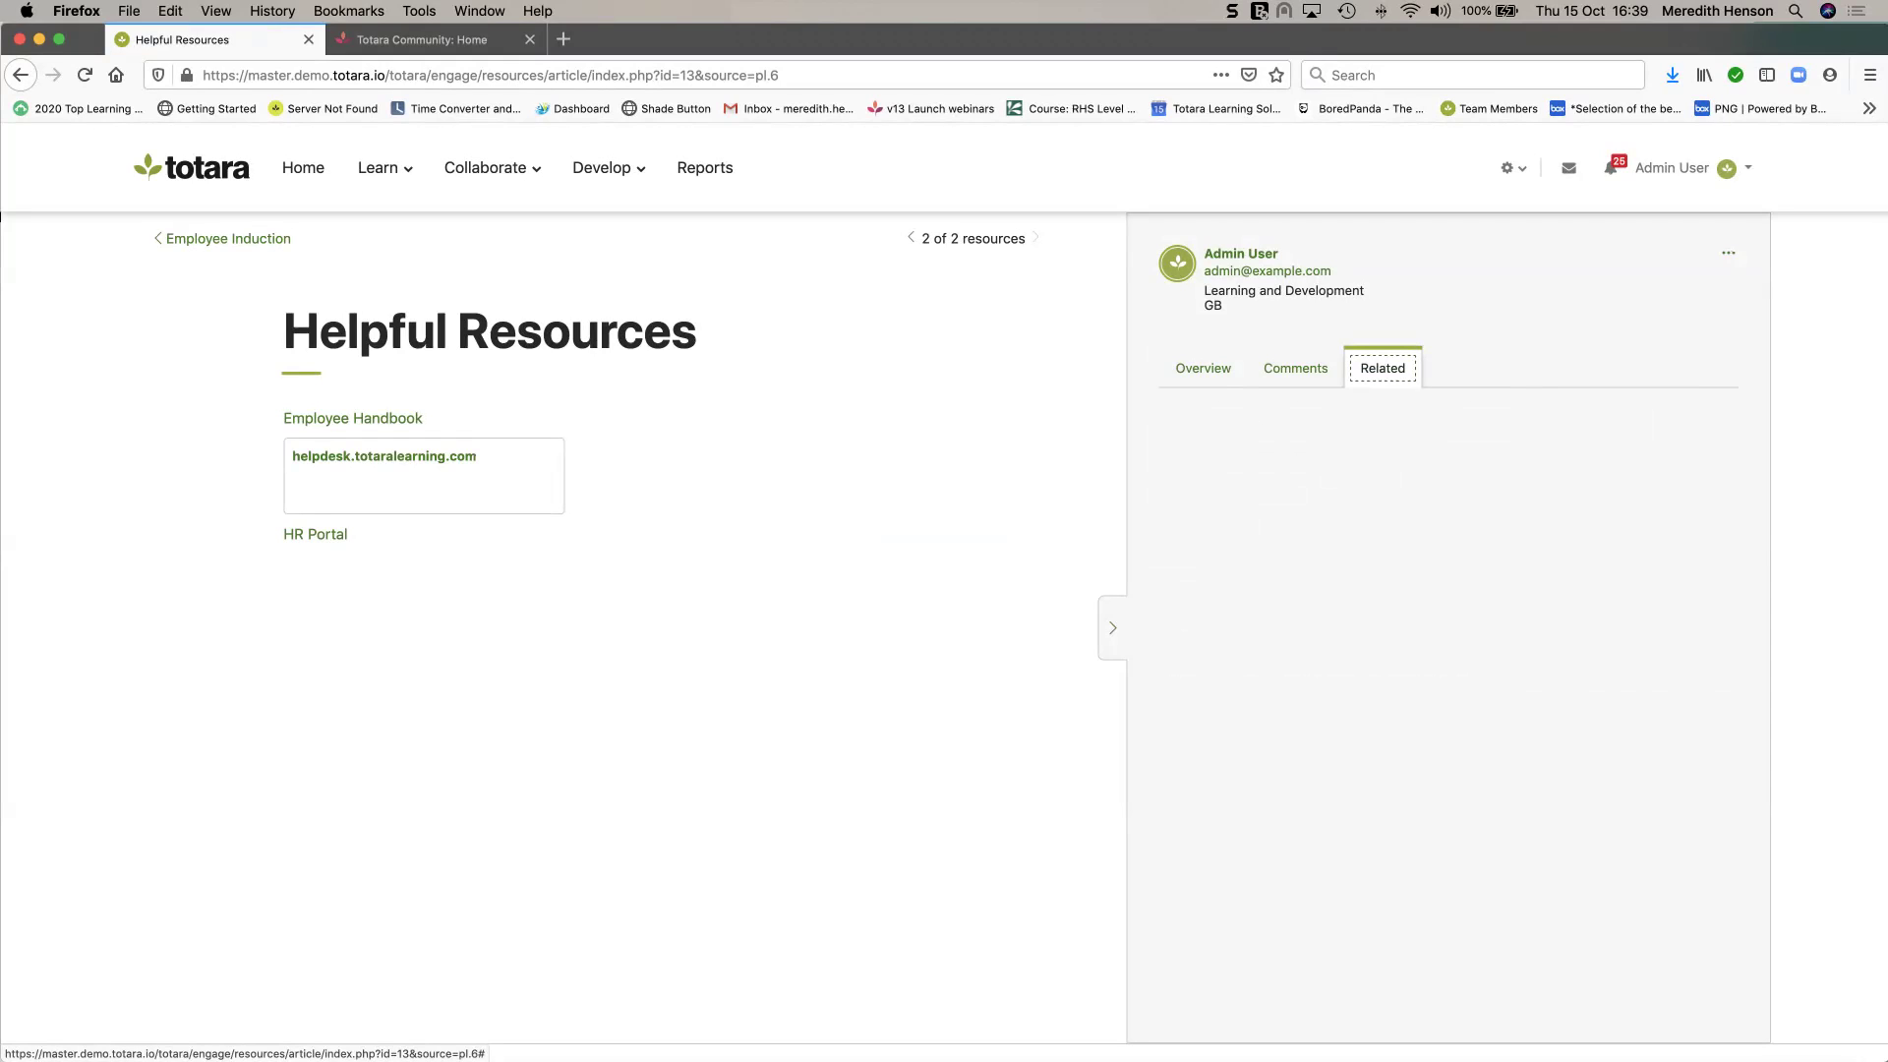
Search the site administration for "recommendations".
left_click(1512, 167)
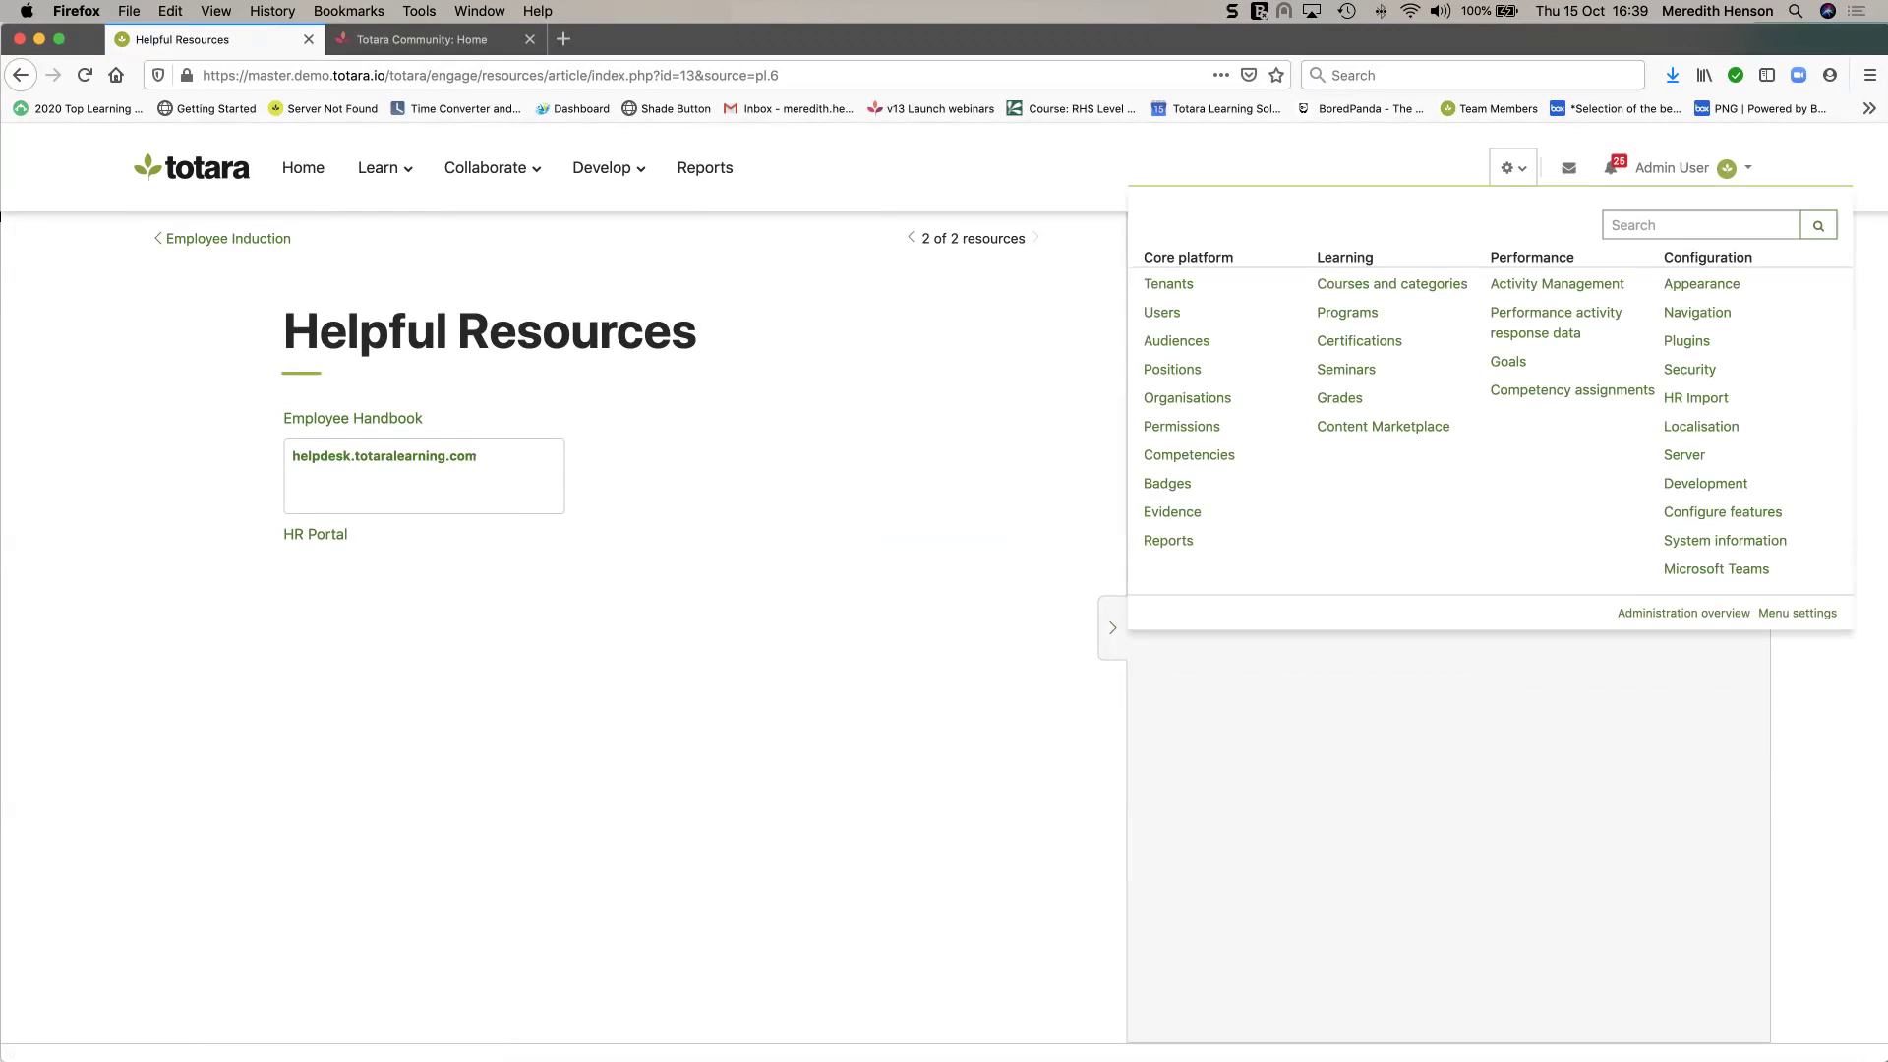
left_click(1702, 226)
type("recom")
key("Down")
key("Return")
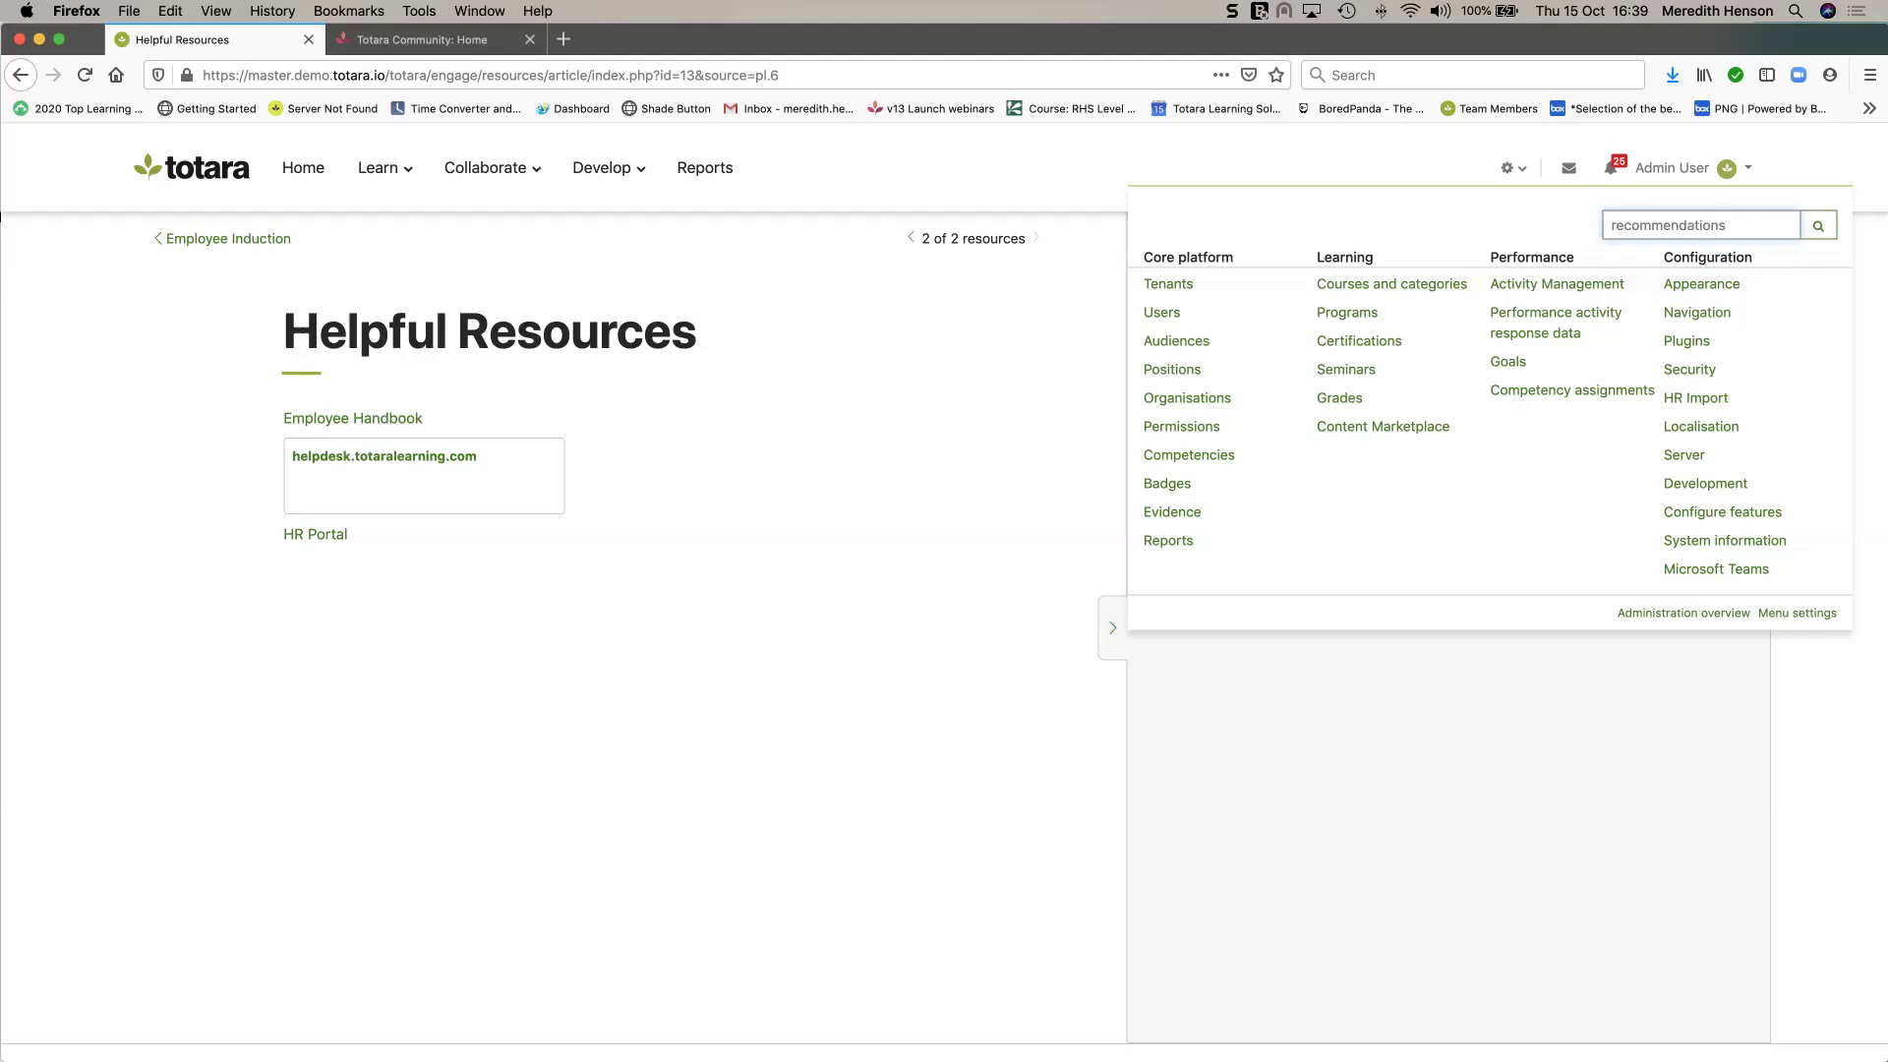
key("Return")
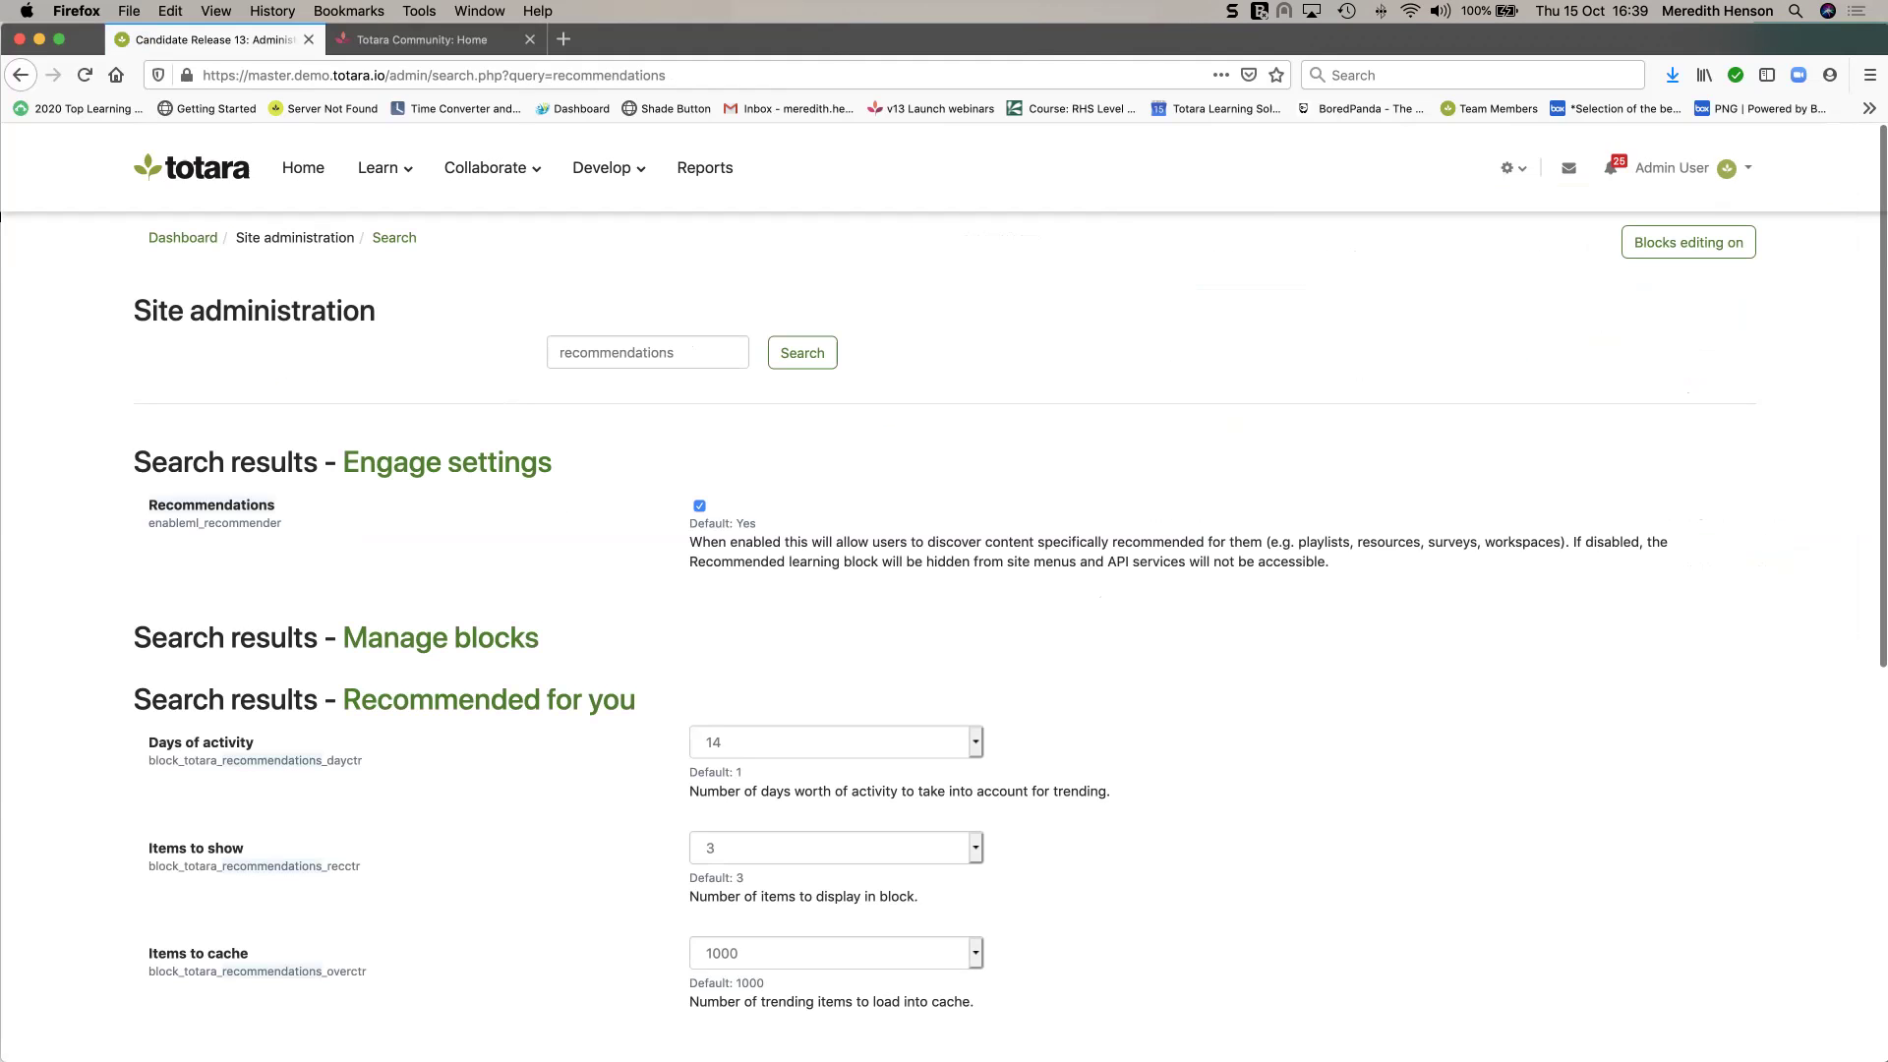
Review the Recommendation engine's configuration settings, including its algorithm and time to analyse interactions, and switch away from Firefox.
scroll(489, 700, "down", 2)
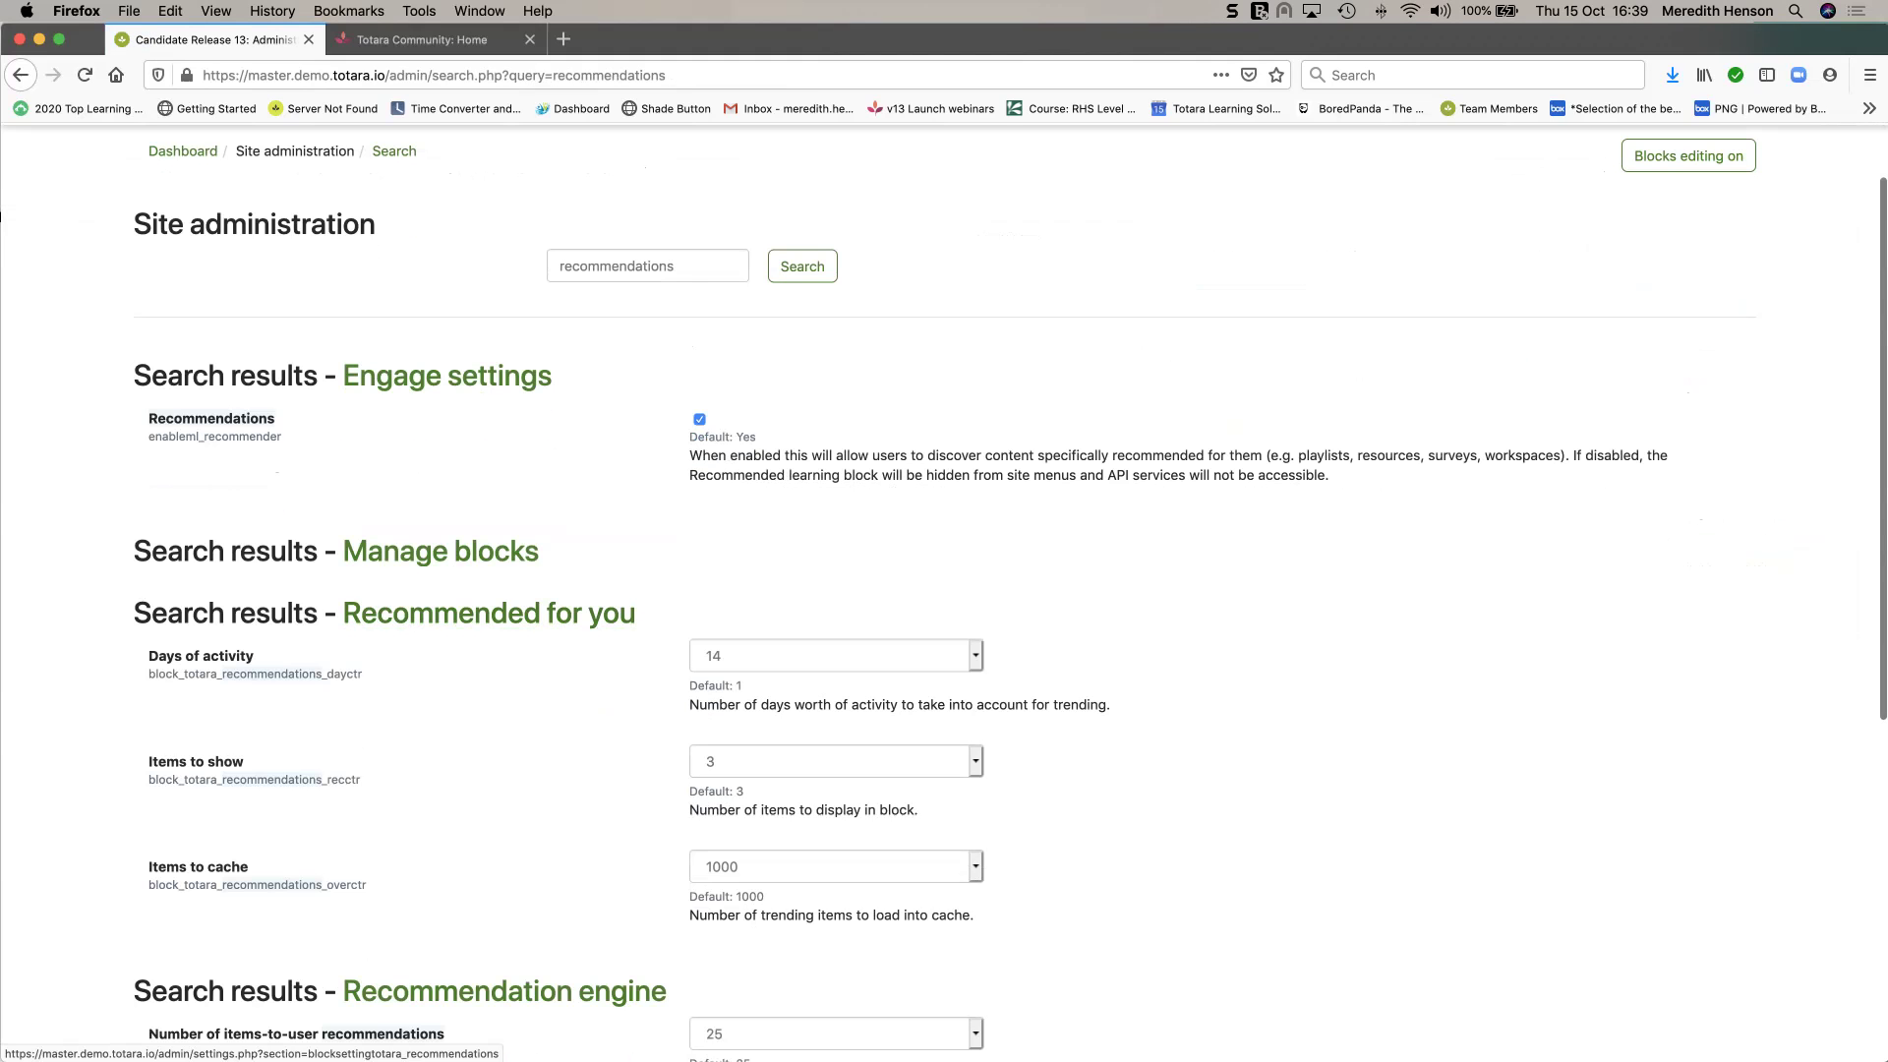
left_click(504, 991)
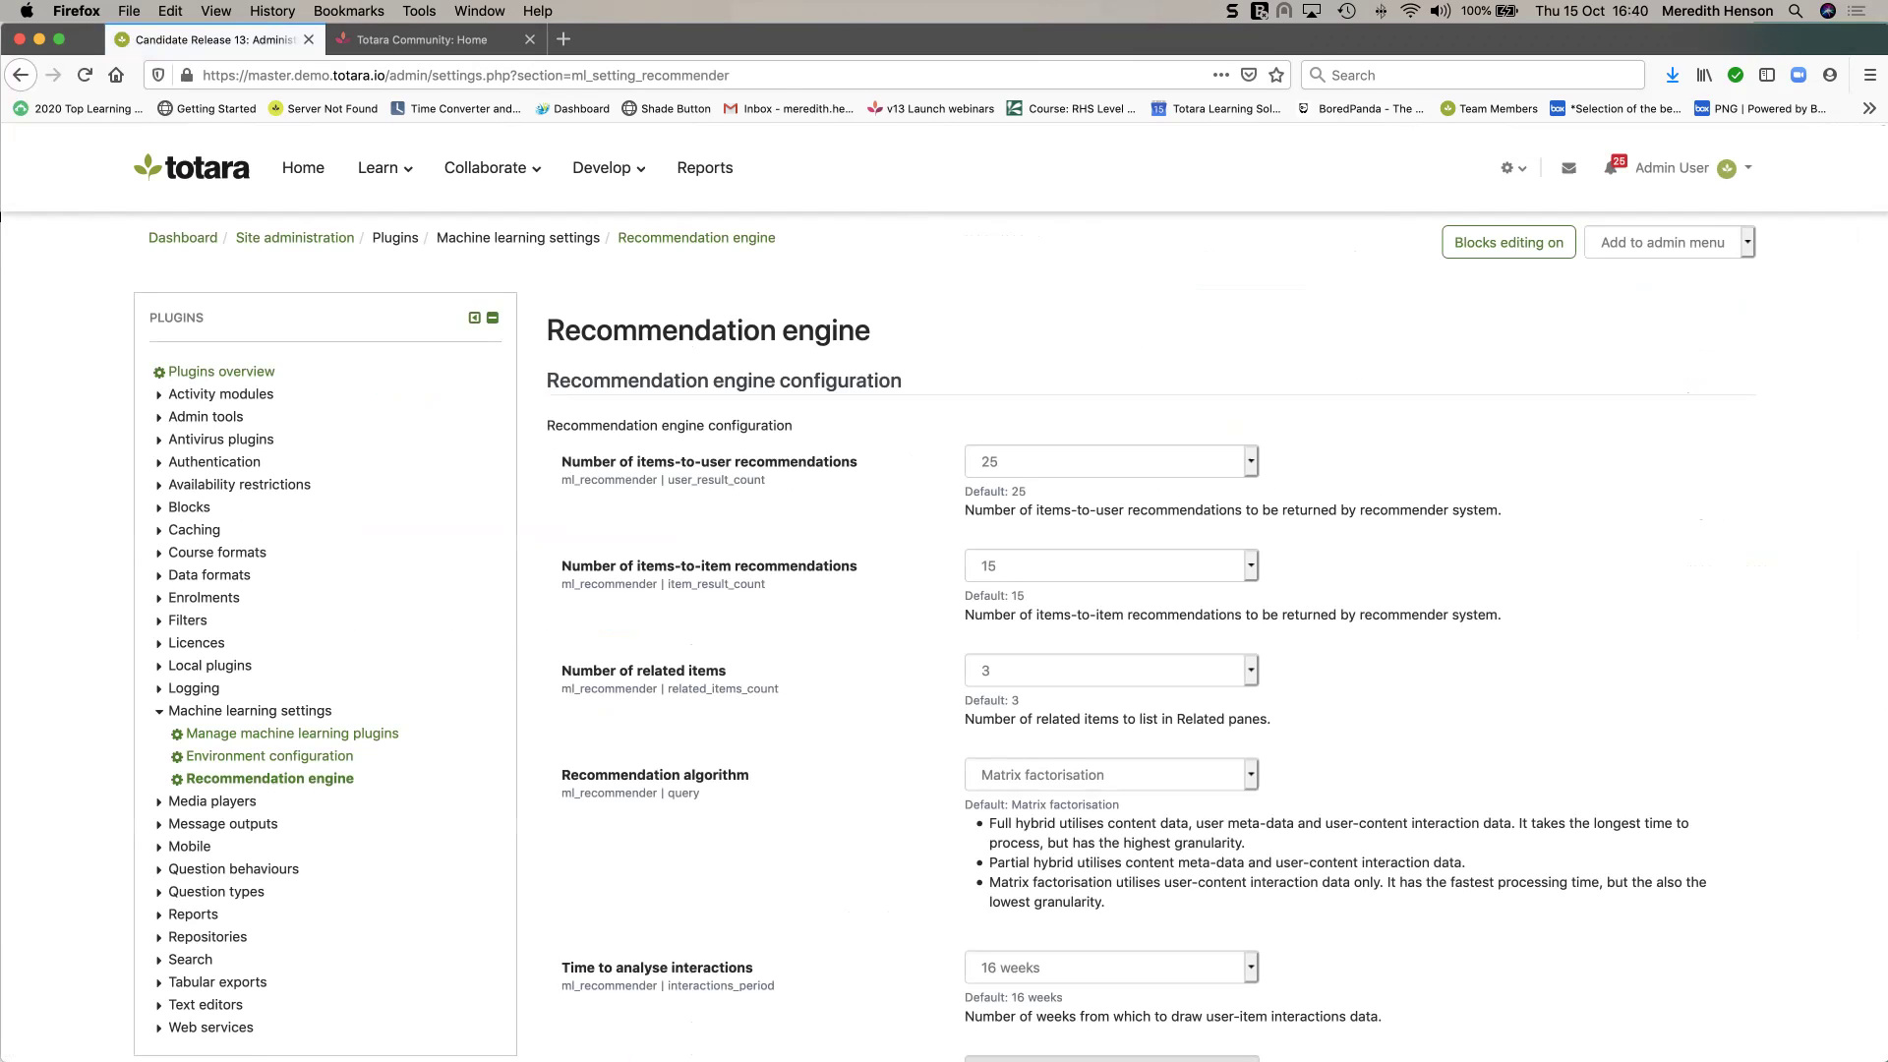
scroll(2, 217, "down", 2)
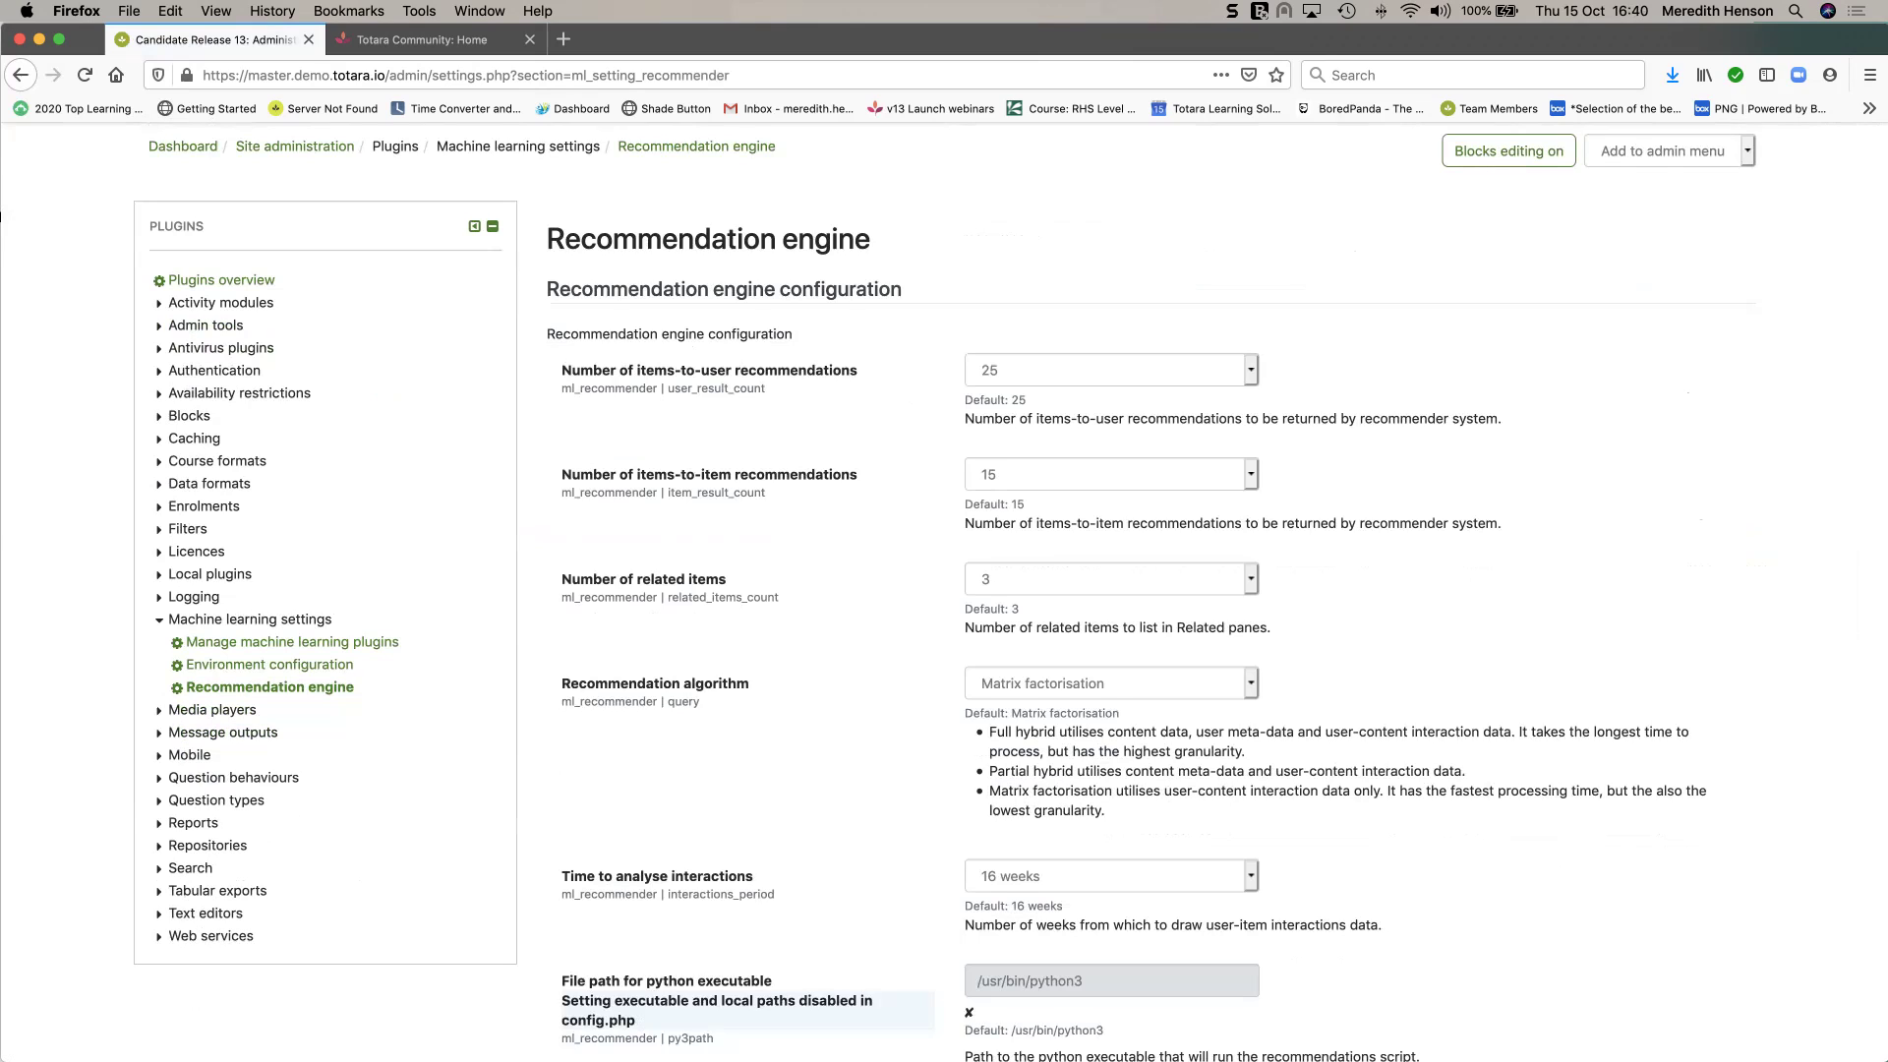
scroll(2, 215, "down", 3)
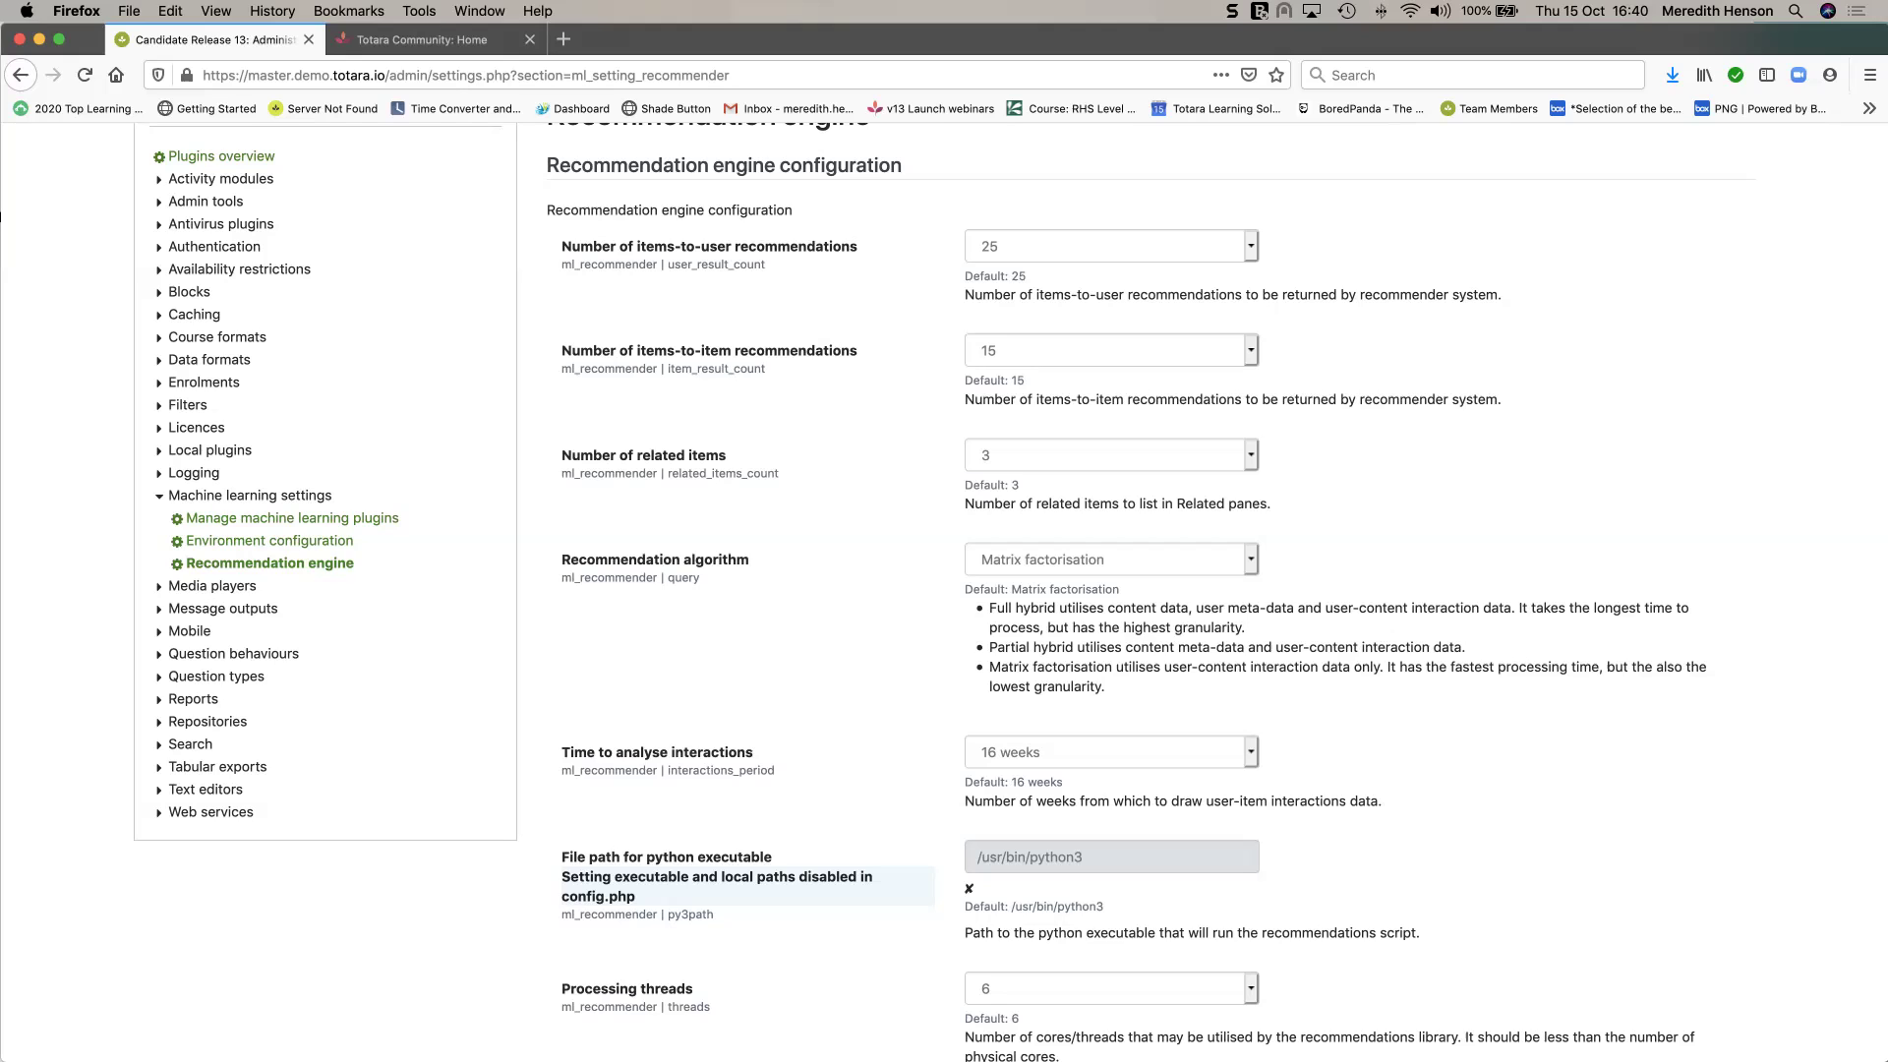
key("super+Tab")
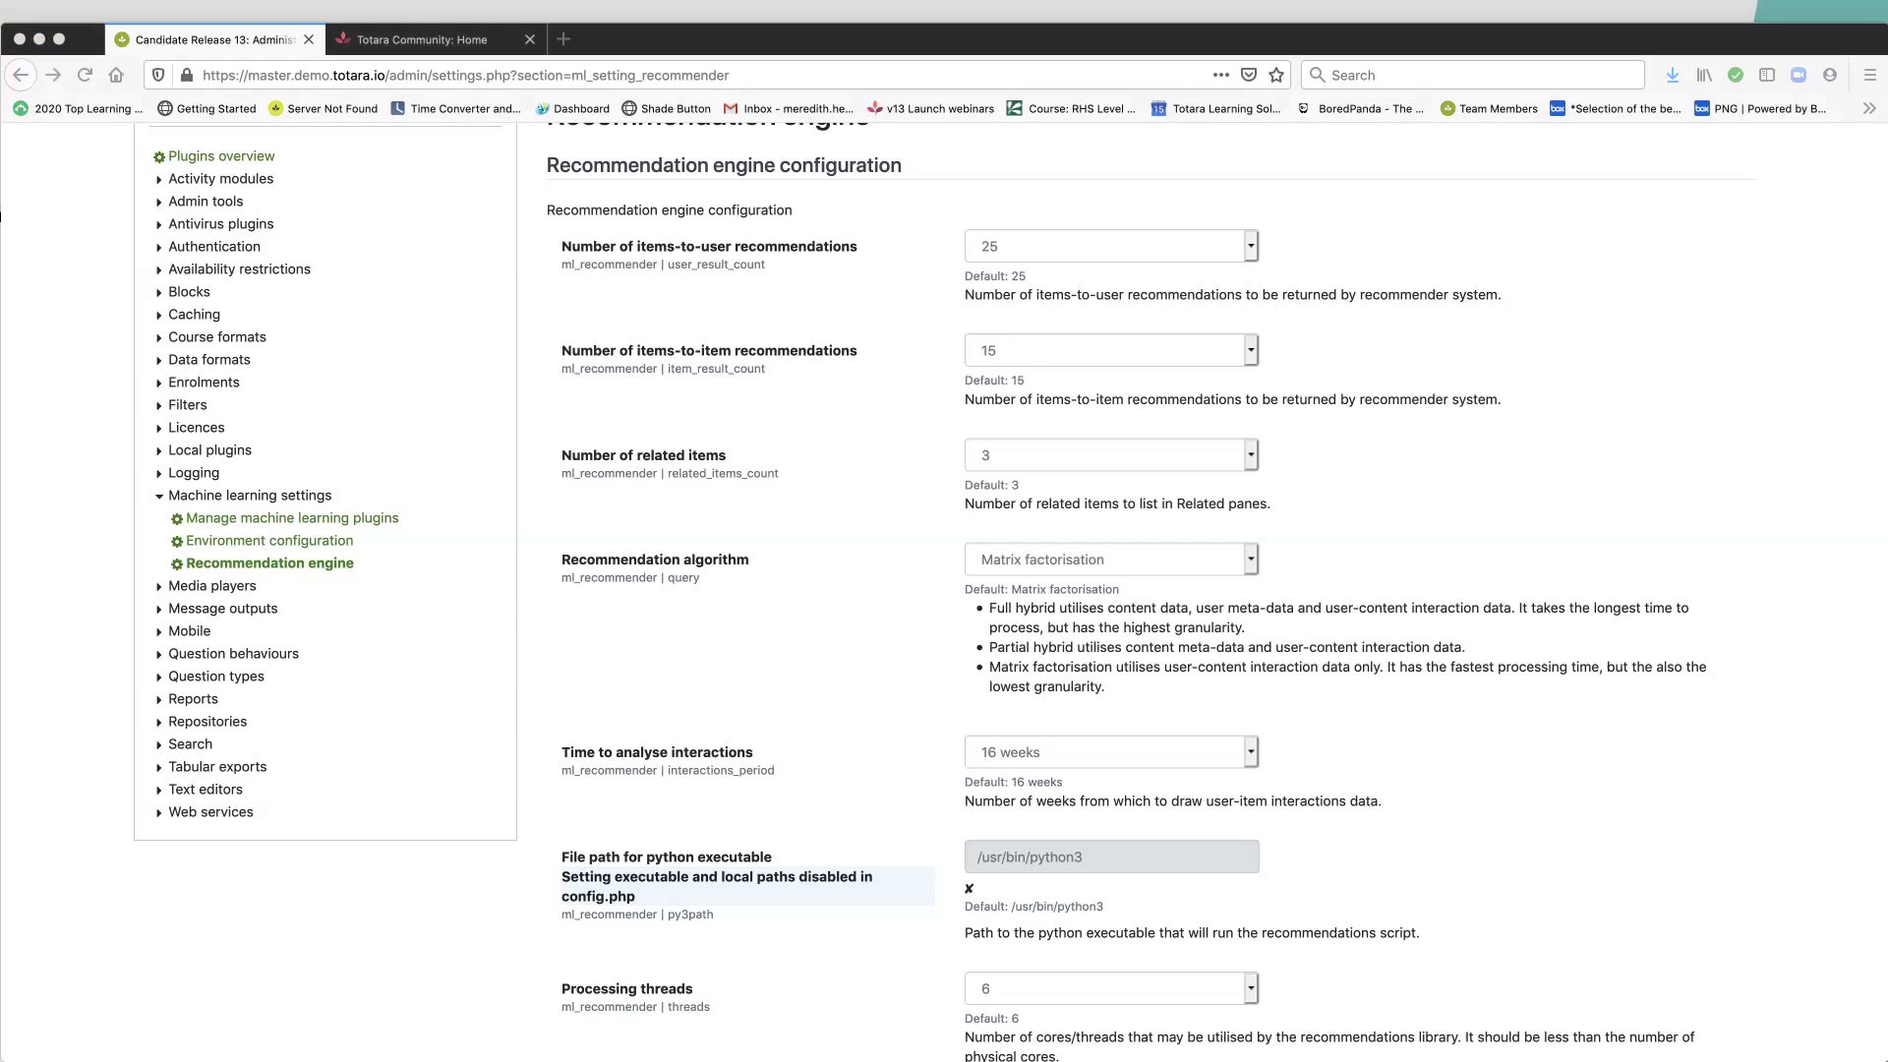